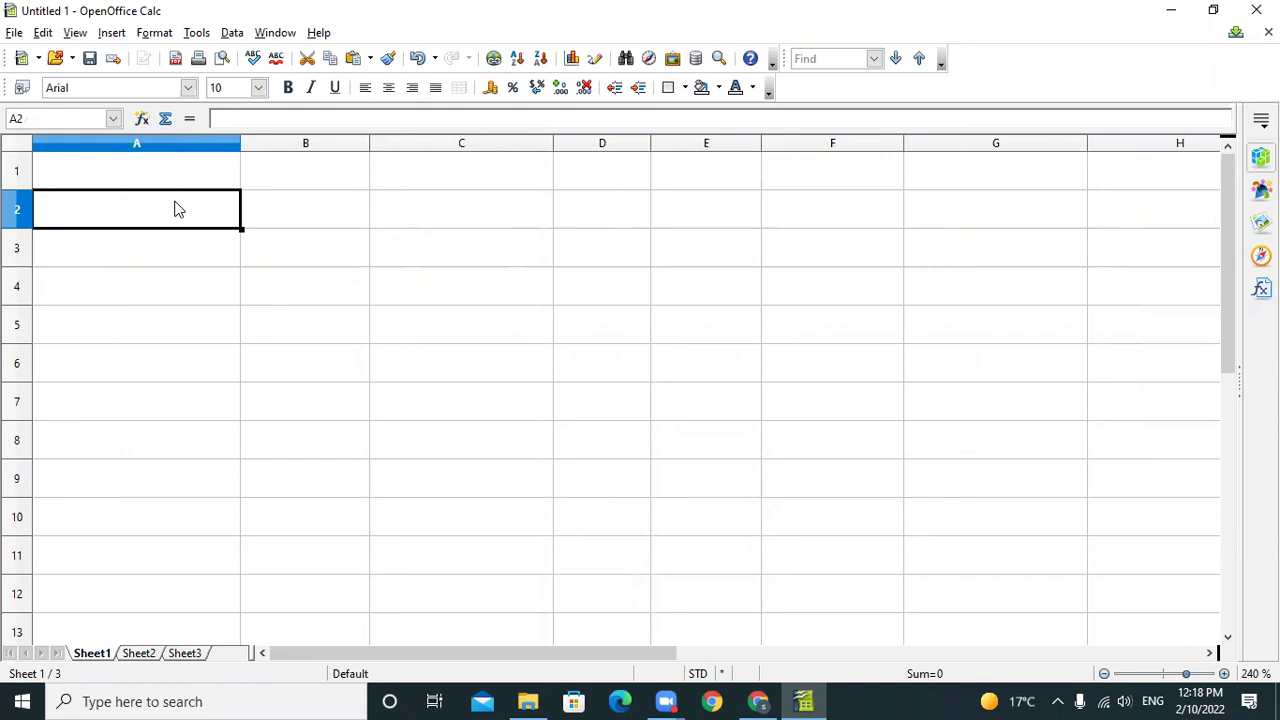
Enter the text "SSDPS JALANDHAR" in cell A2 and select that cell again.
text(SSDP)
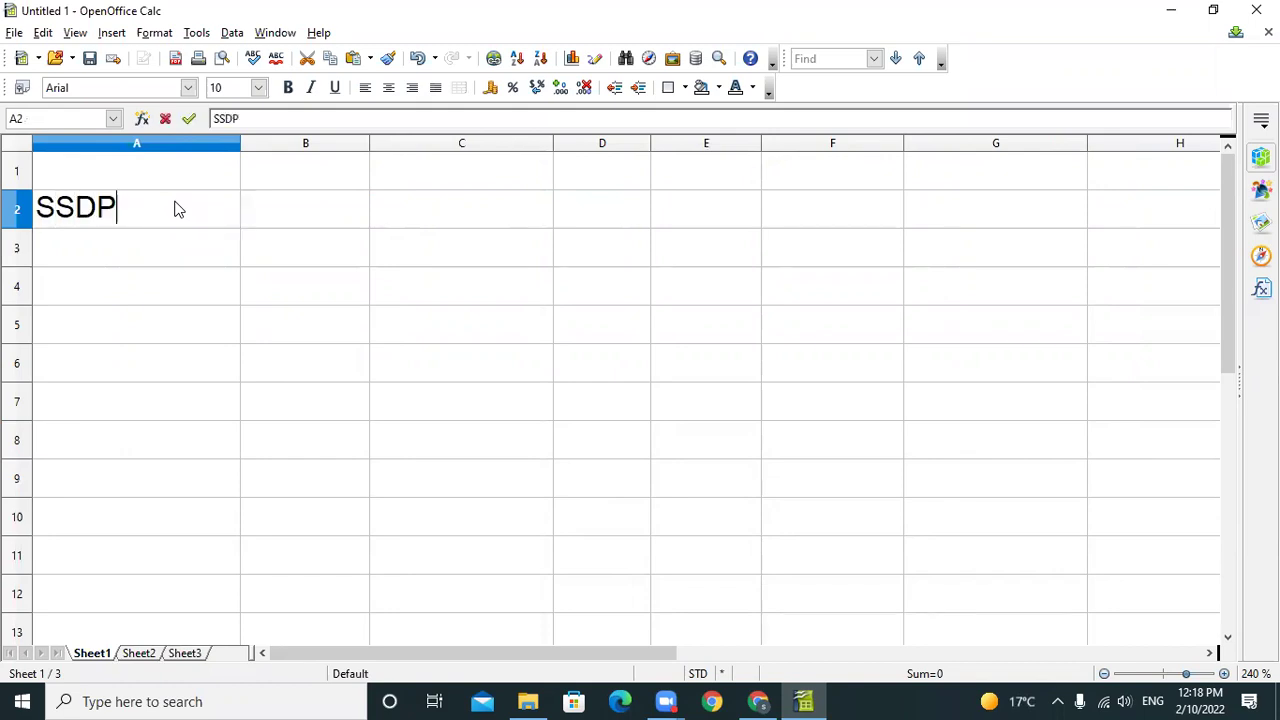
text(S JALA)
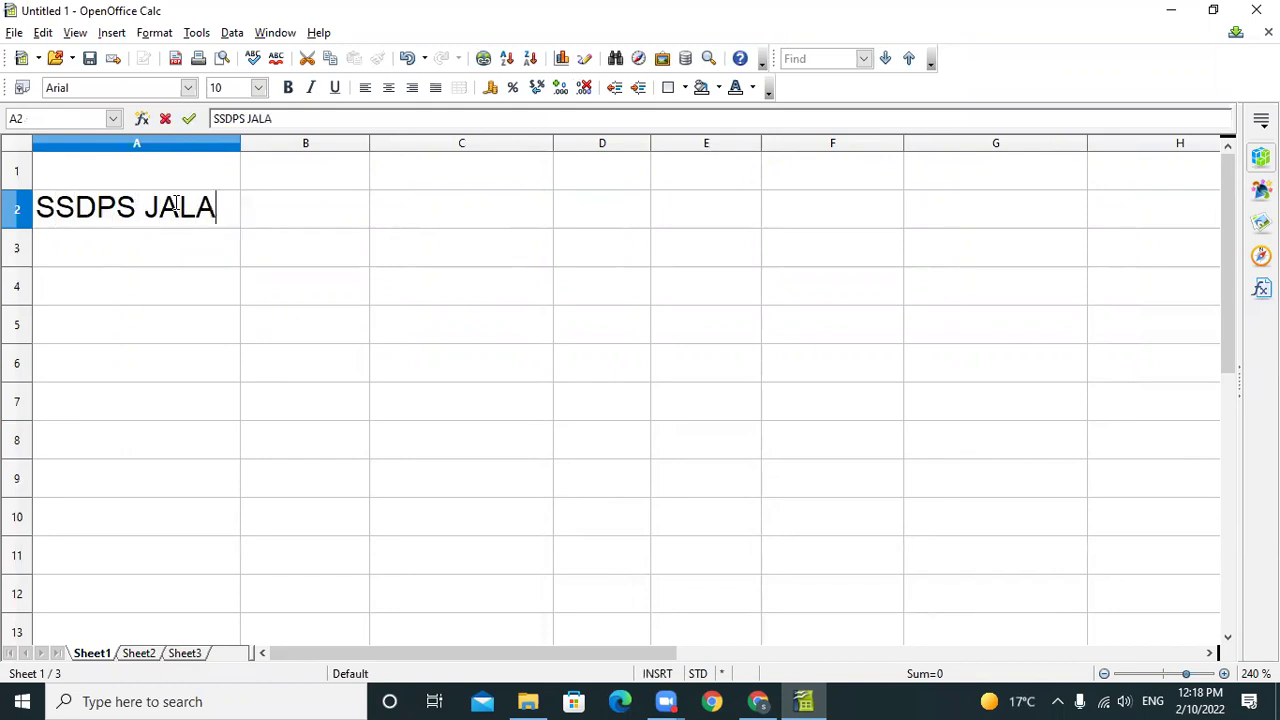
text(NDHAR)
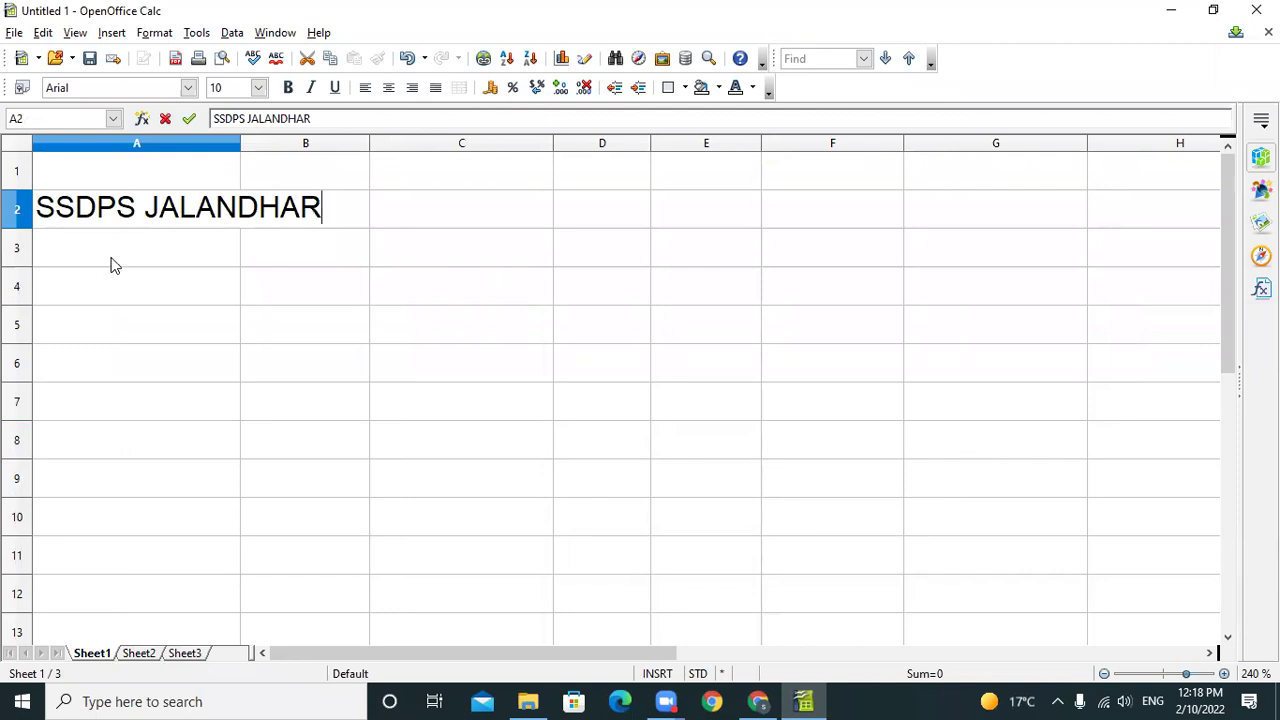
key(Left)
key(Left)
key(Left)
key(Left)
key(Left)
key(Left)
key(Left)
key(Left)
key(Left)
key(Left)
click(130, 325)
click(94, 209)
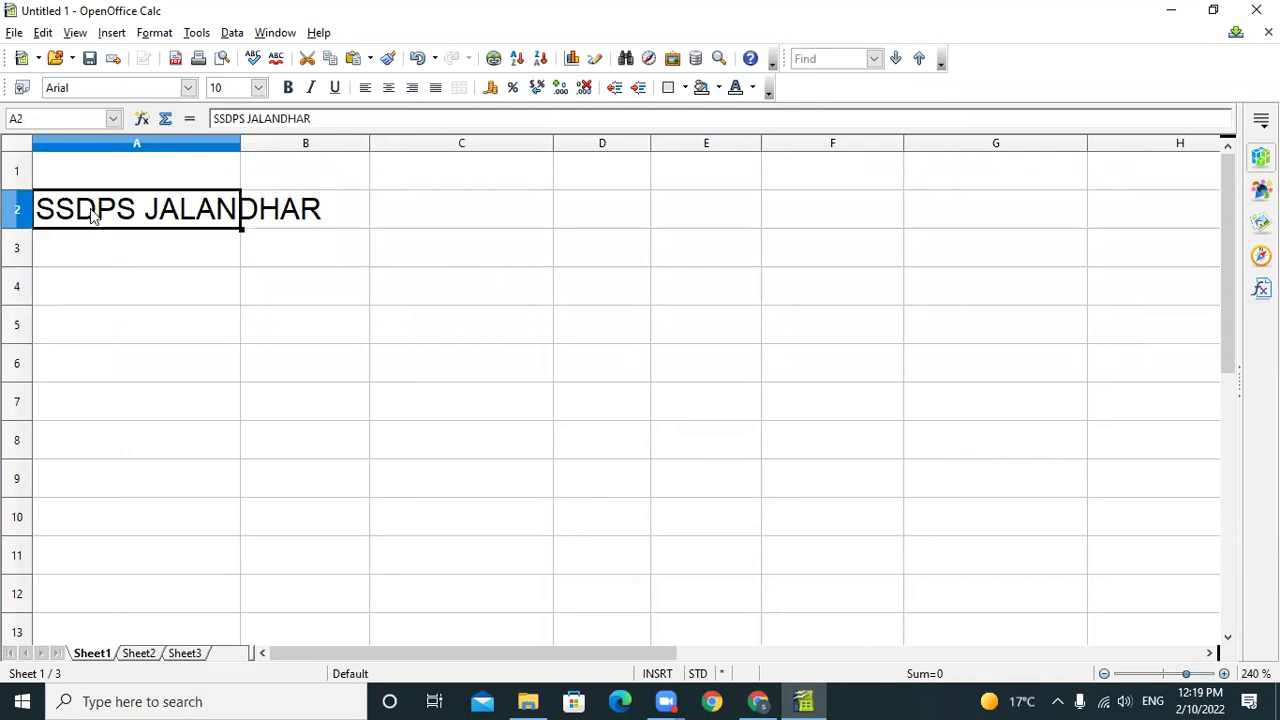
Turn on automatic text wrapping in the cell format of A2.
right_click(90, 210)
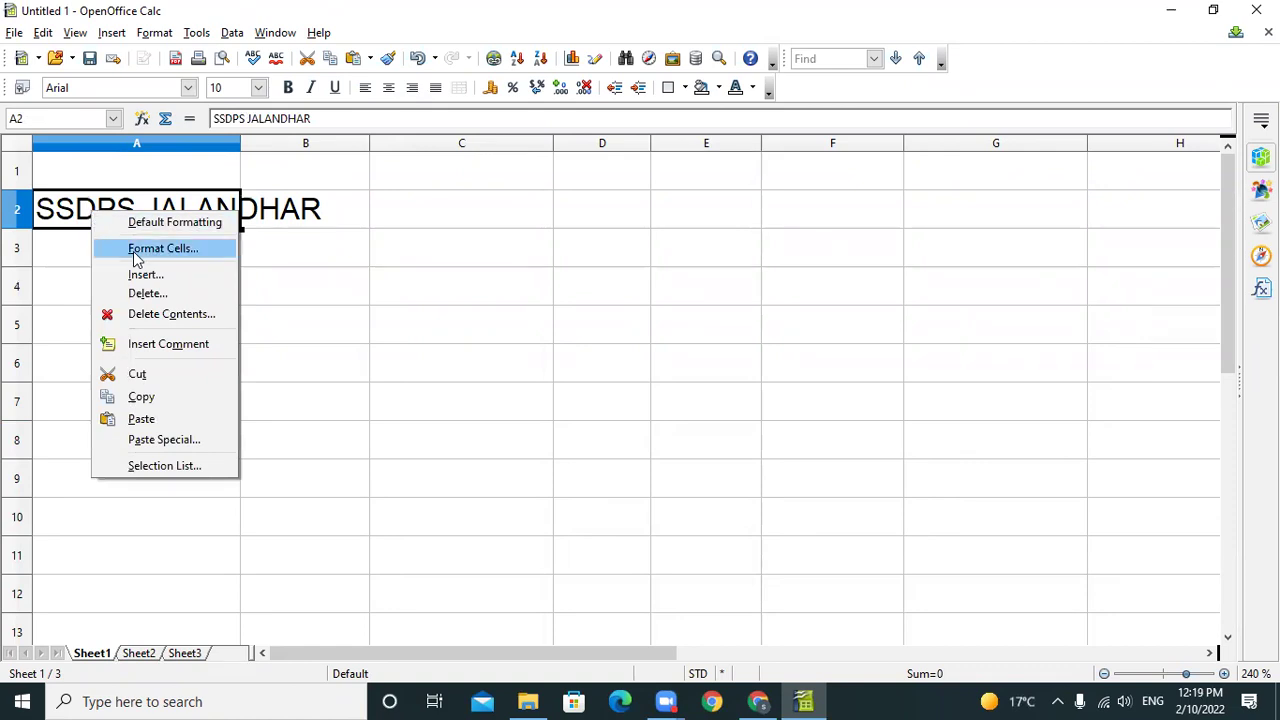
click(416, 317)
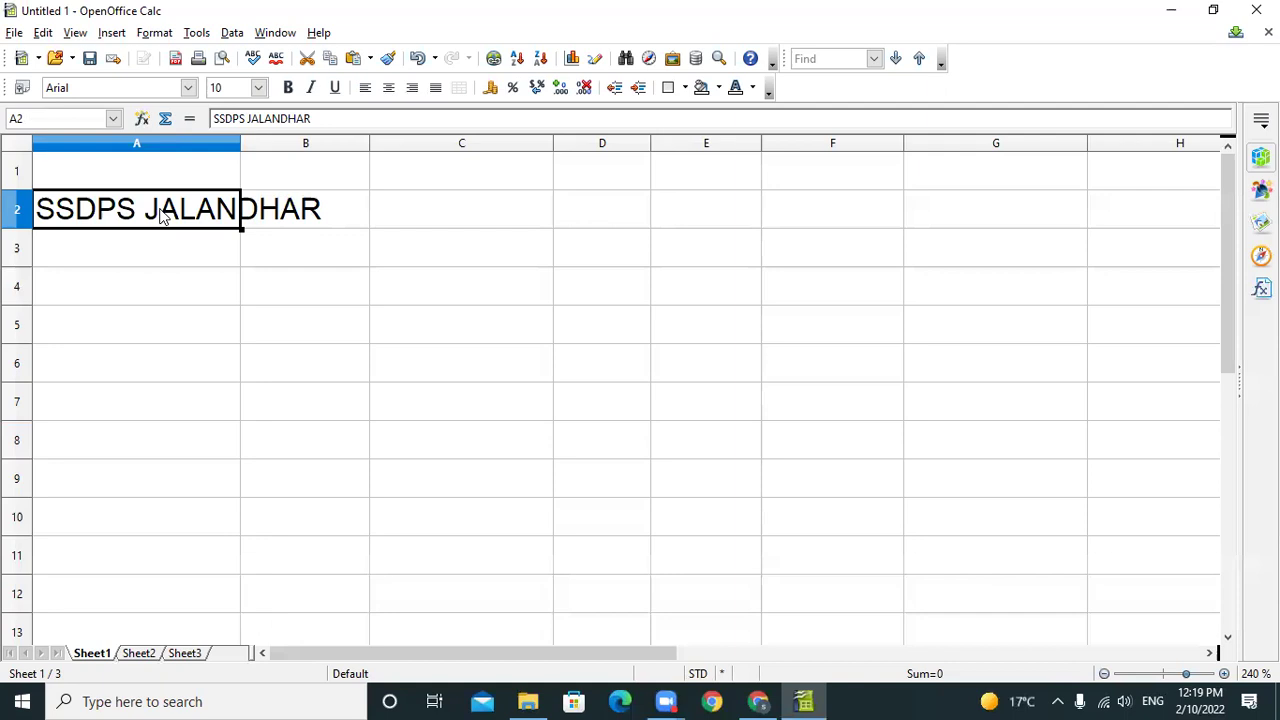
click(153, 33)
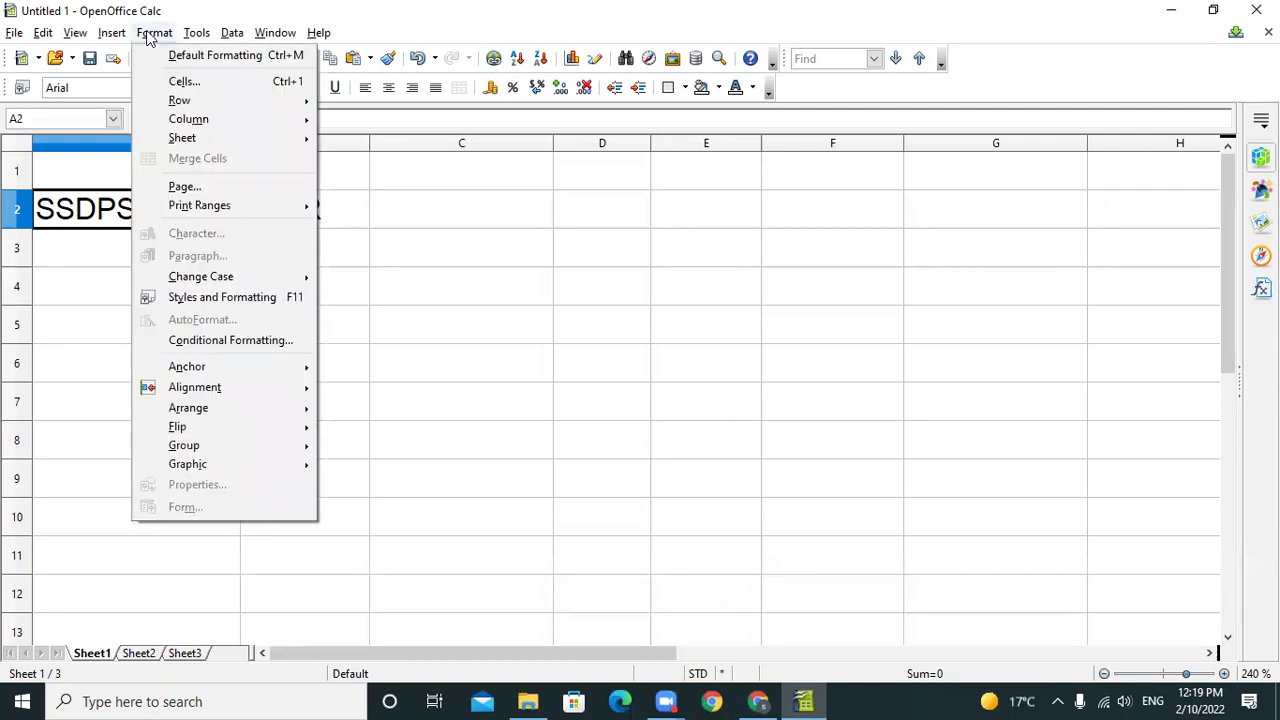
click(182, 81)
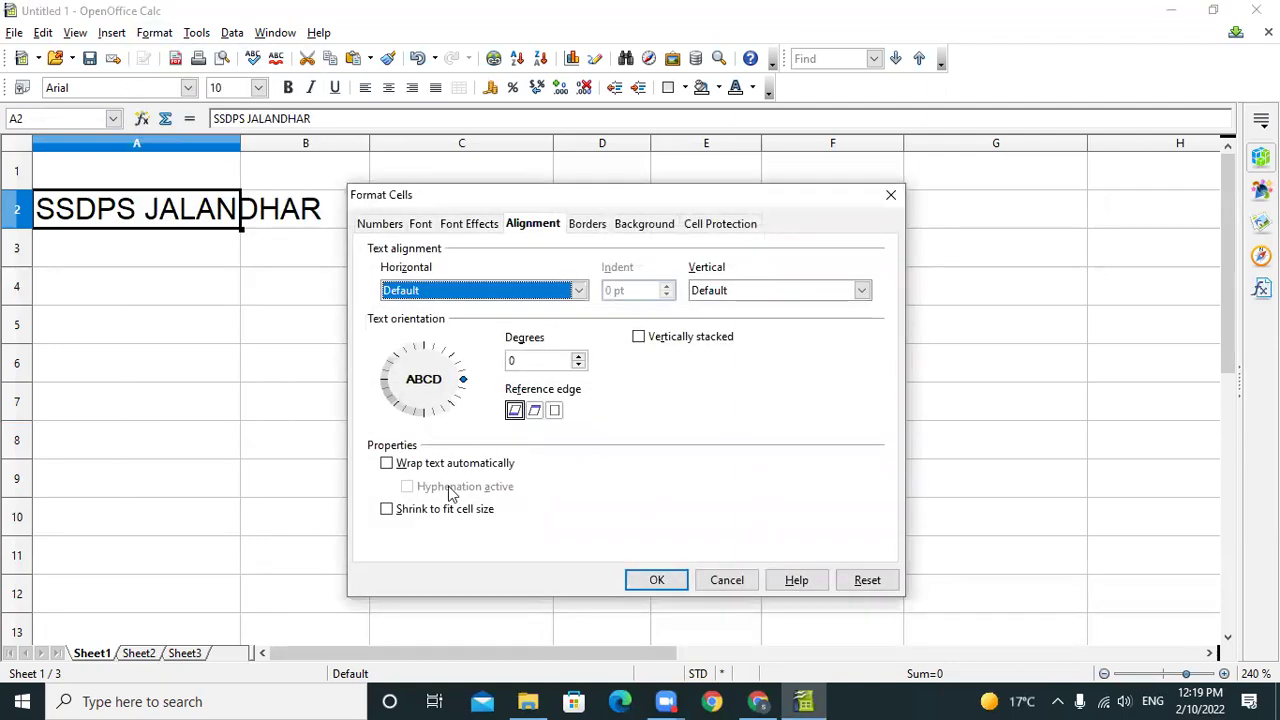
click(387, 465)
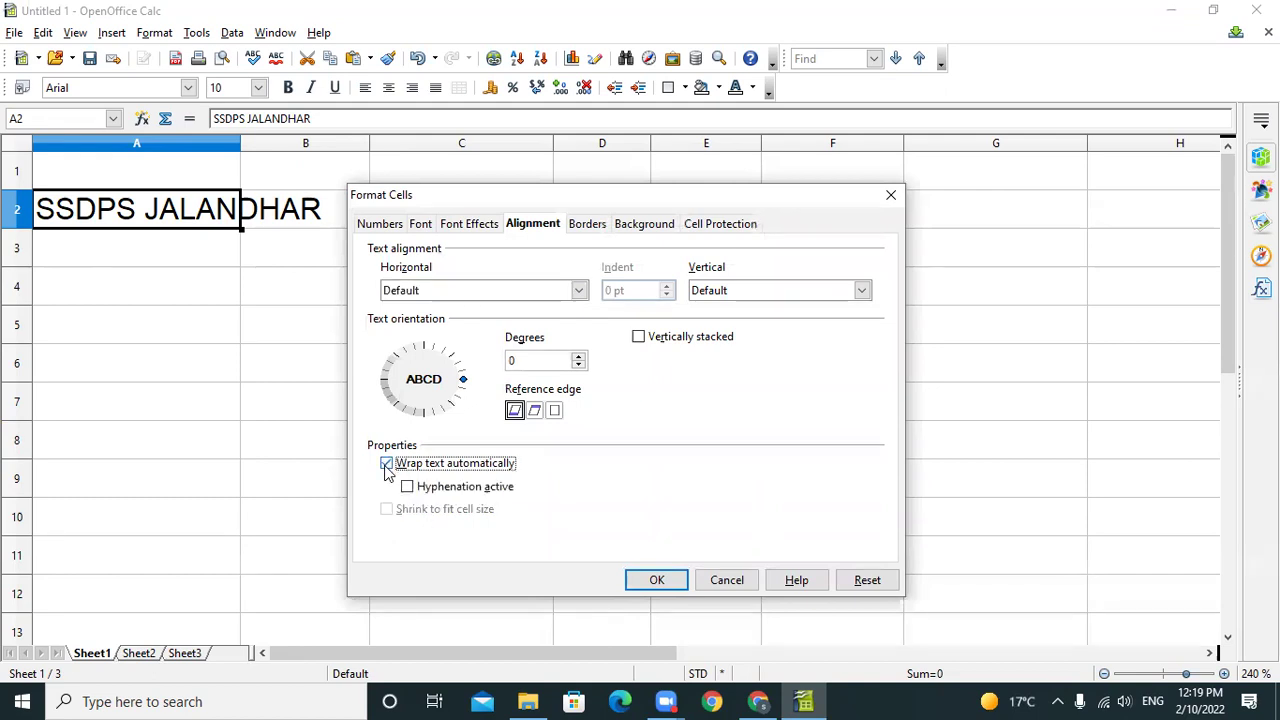
click(660, 581)
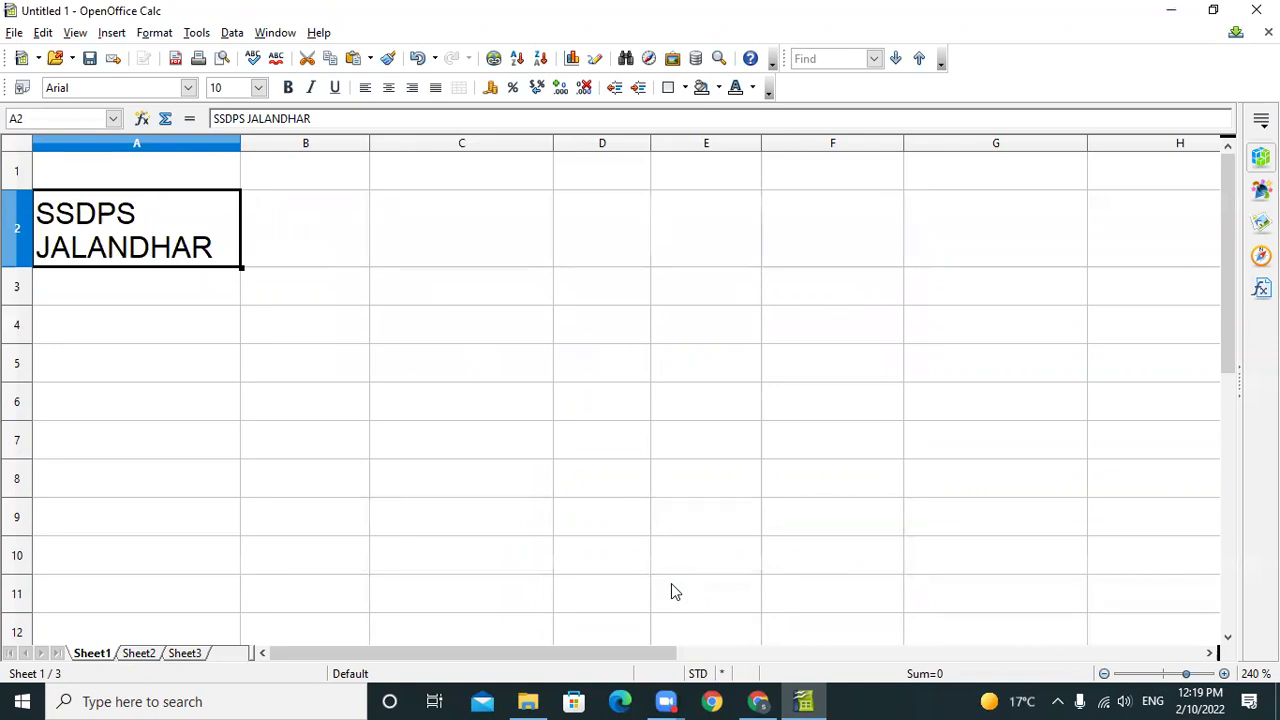
Undo the text wrapping and delete the contents of cell A2.
key(ctrl+z)
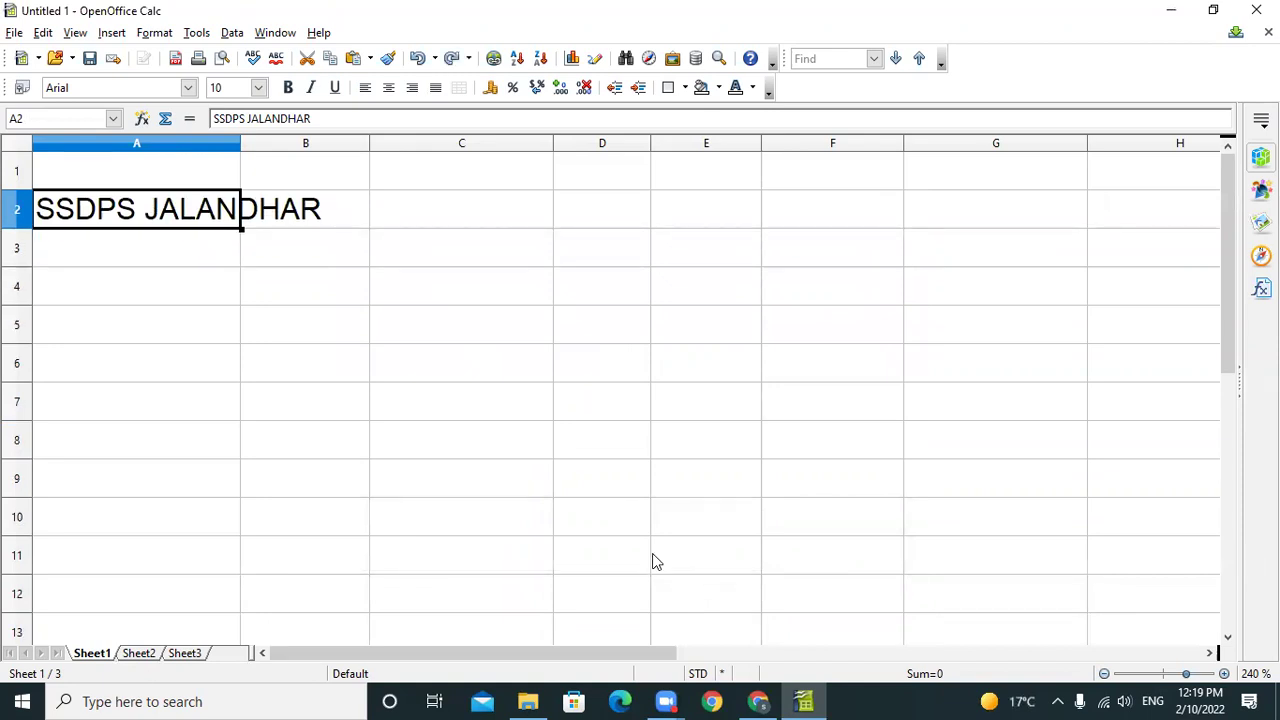
click(832, 593)
click(160, 218)
key(BackSpace)
key(Return)
key(Return)
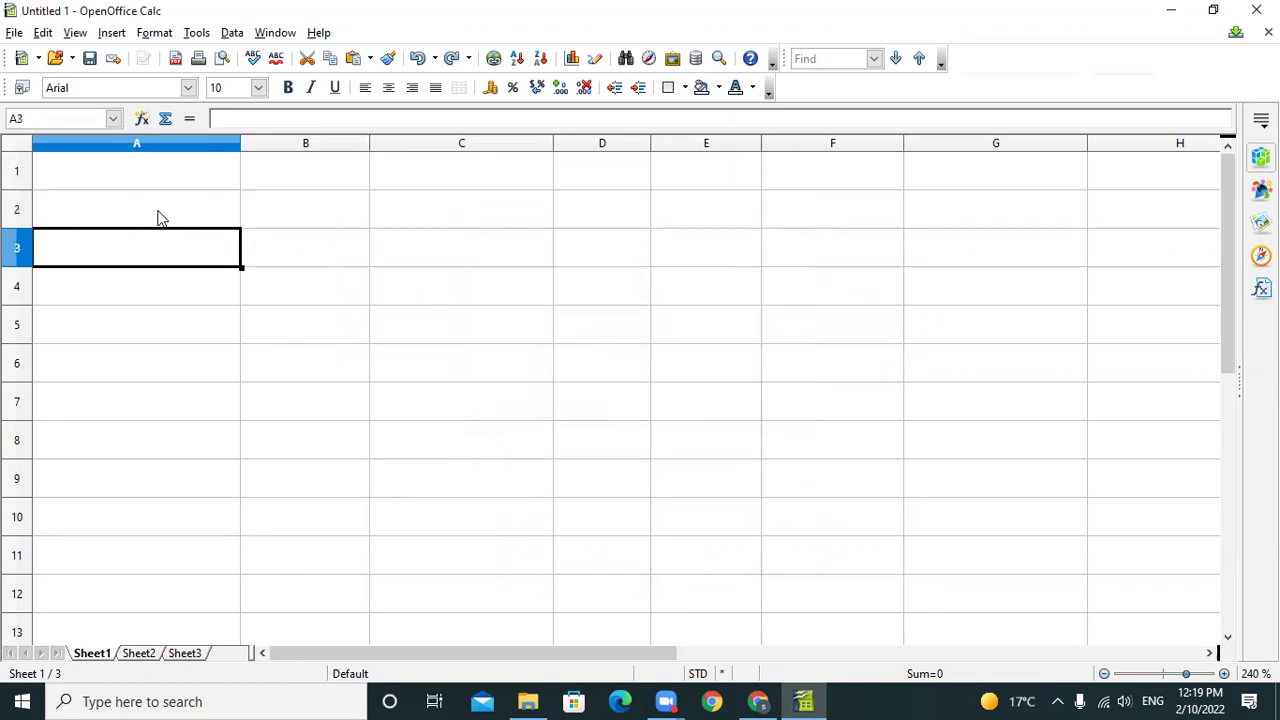
Enter "SSDPS" and "Jalandhar" on two lines inside cell A3 using a manual line break.
text(SSDPS)
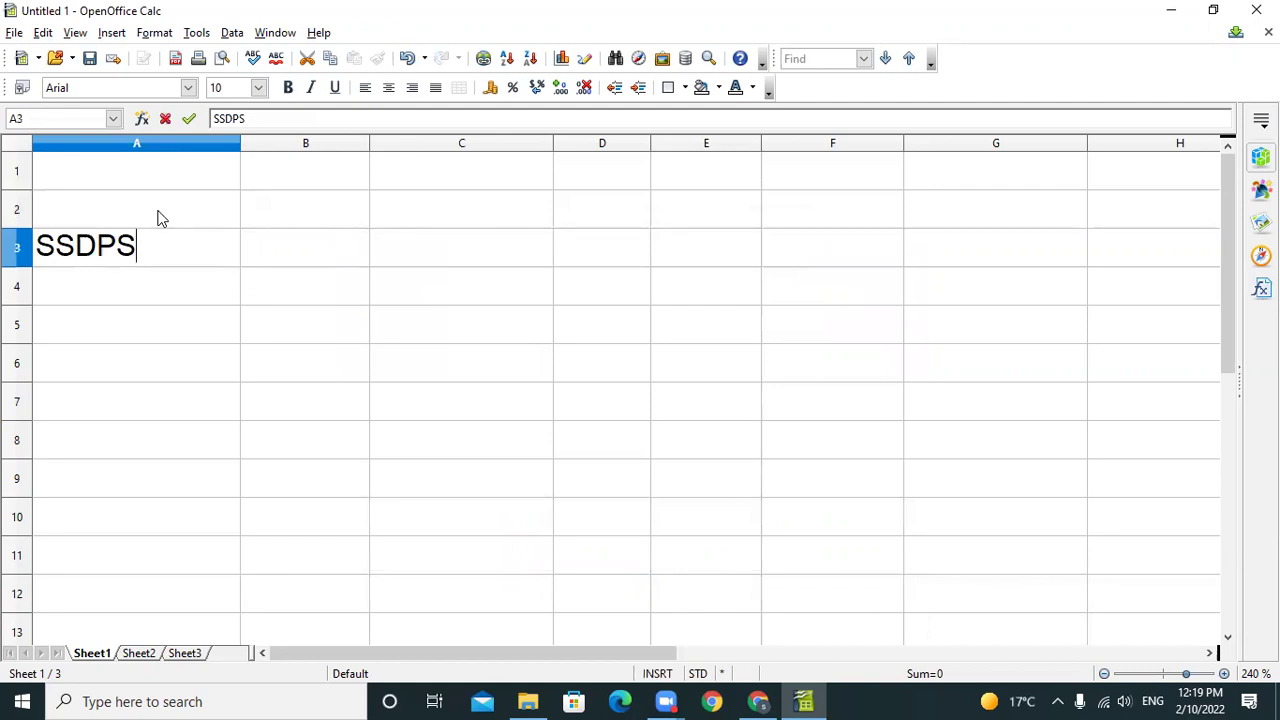
key(ctrl+Return)
text(Jalandhar)
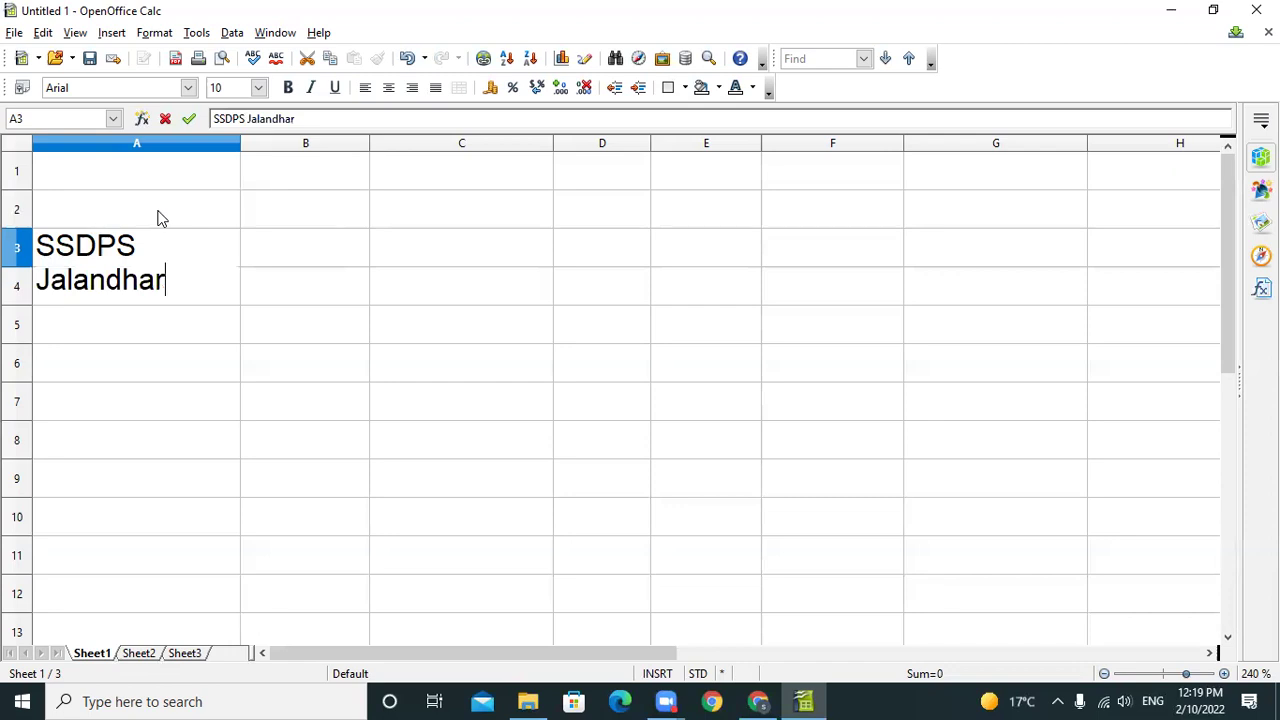
key(Return)
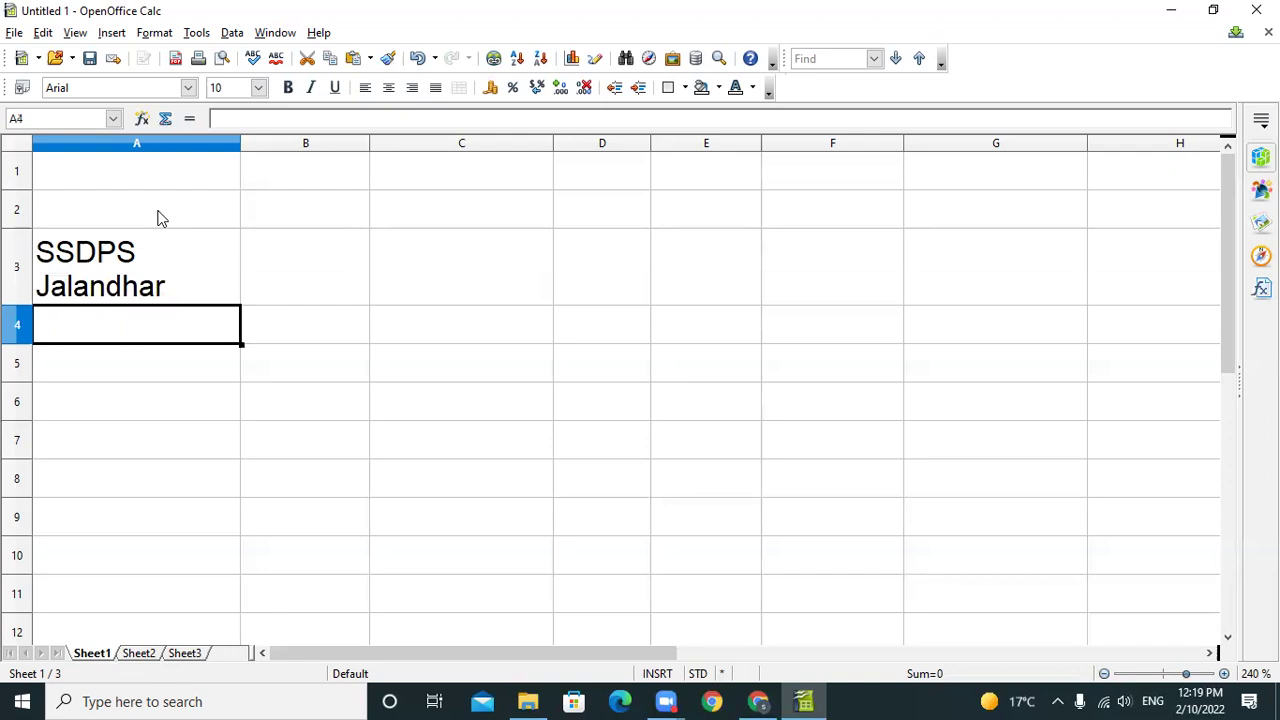
click(143, 262)
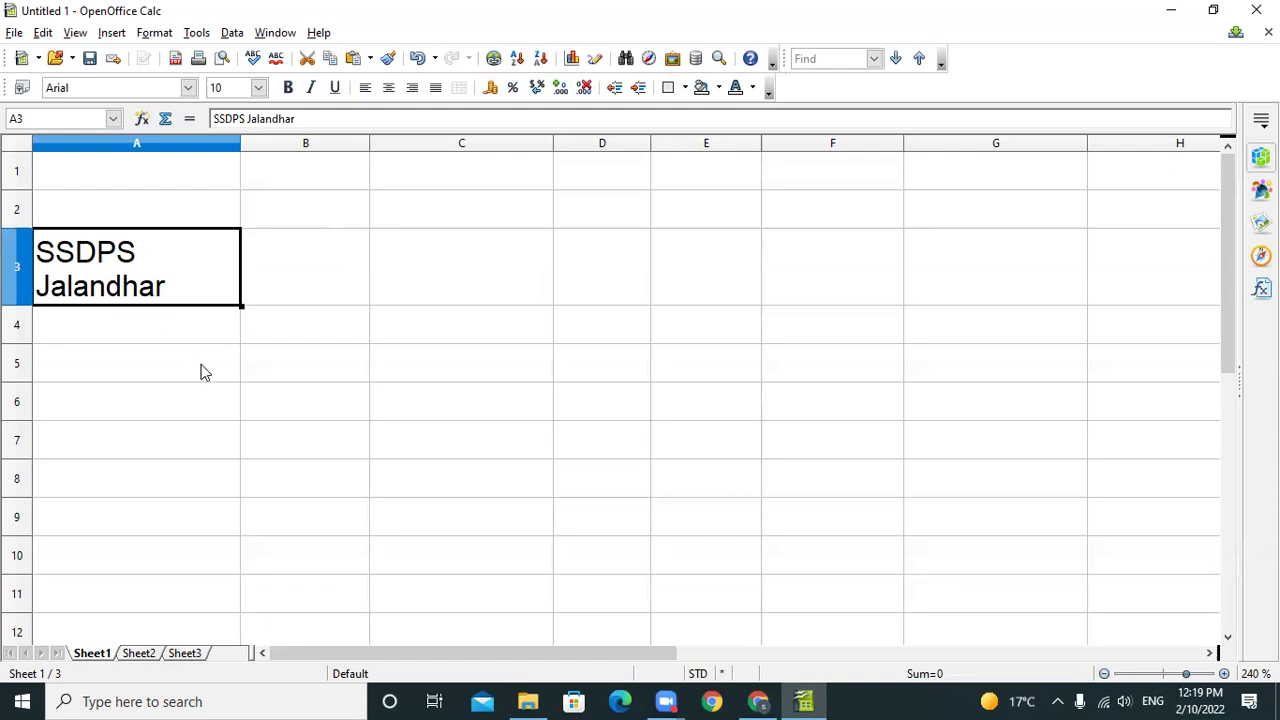
Undo the two-line entry in A3 and the deletion of the text in A2.
key(ctrl+z)
key(ctrl+z)
click(315, 362)
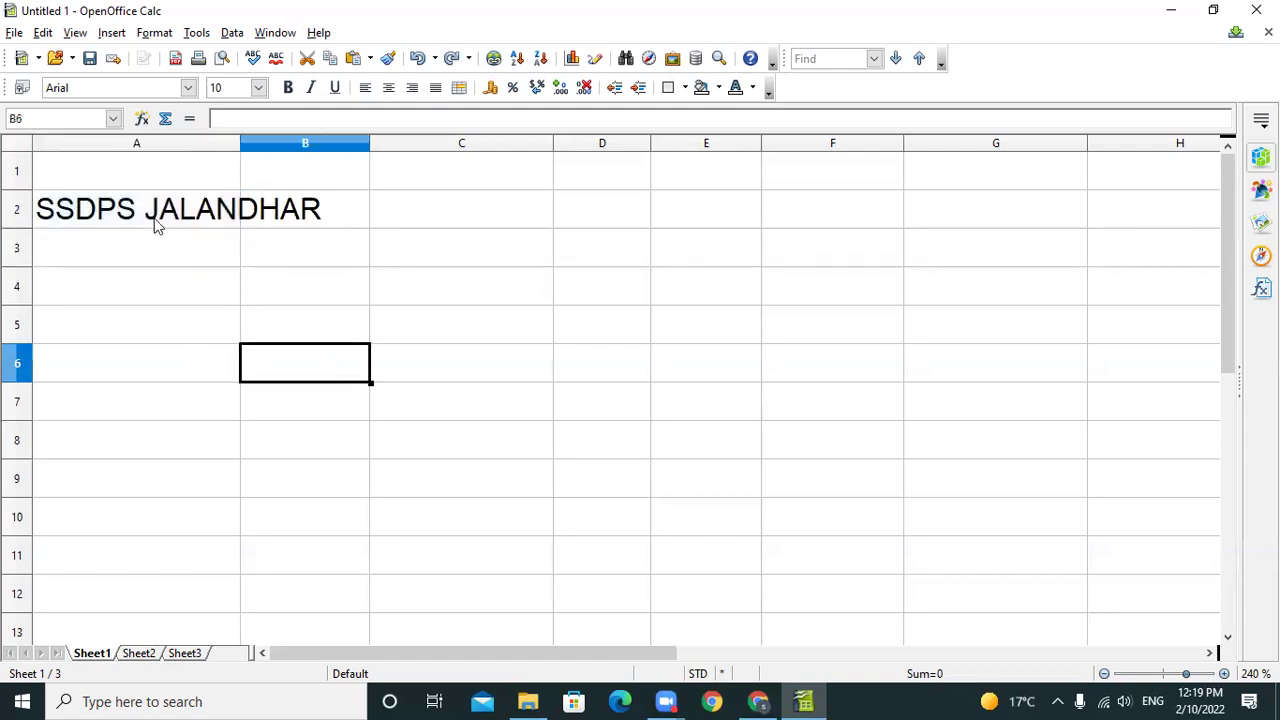
Apply the shrink to fit cell size option to the text in cell A2.
click(143, 216)
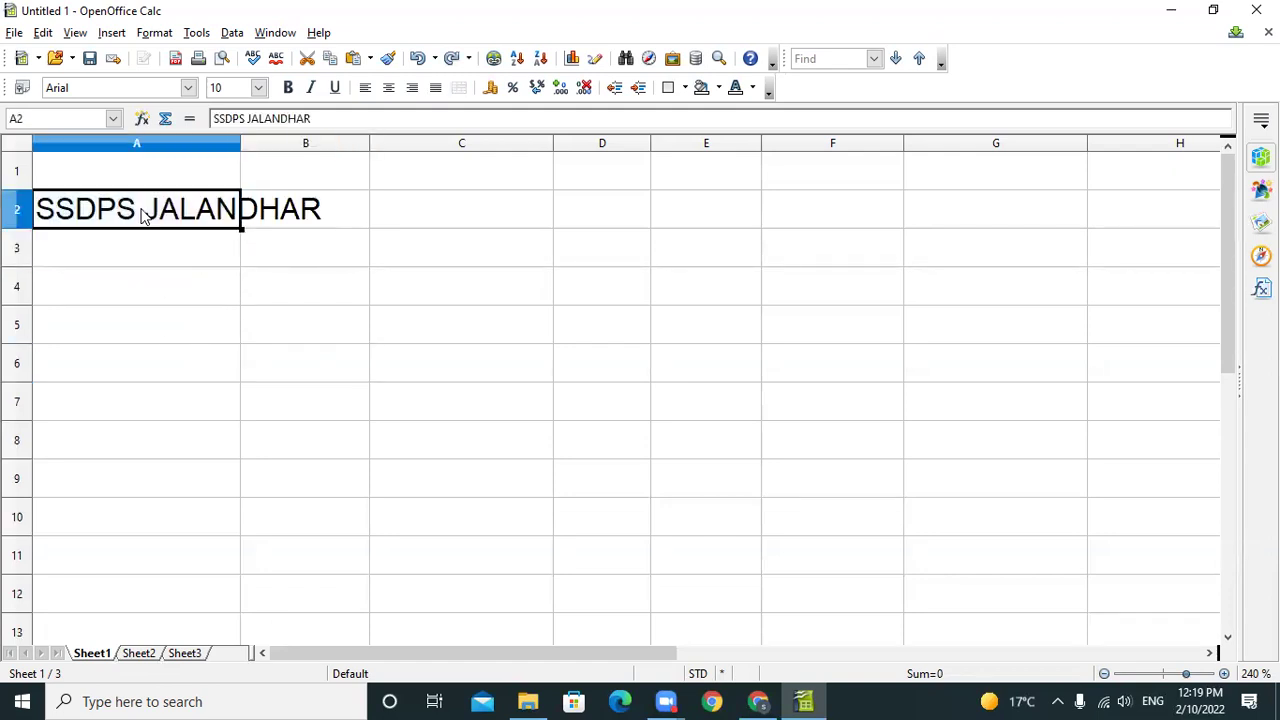
click(160, 36)
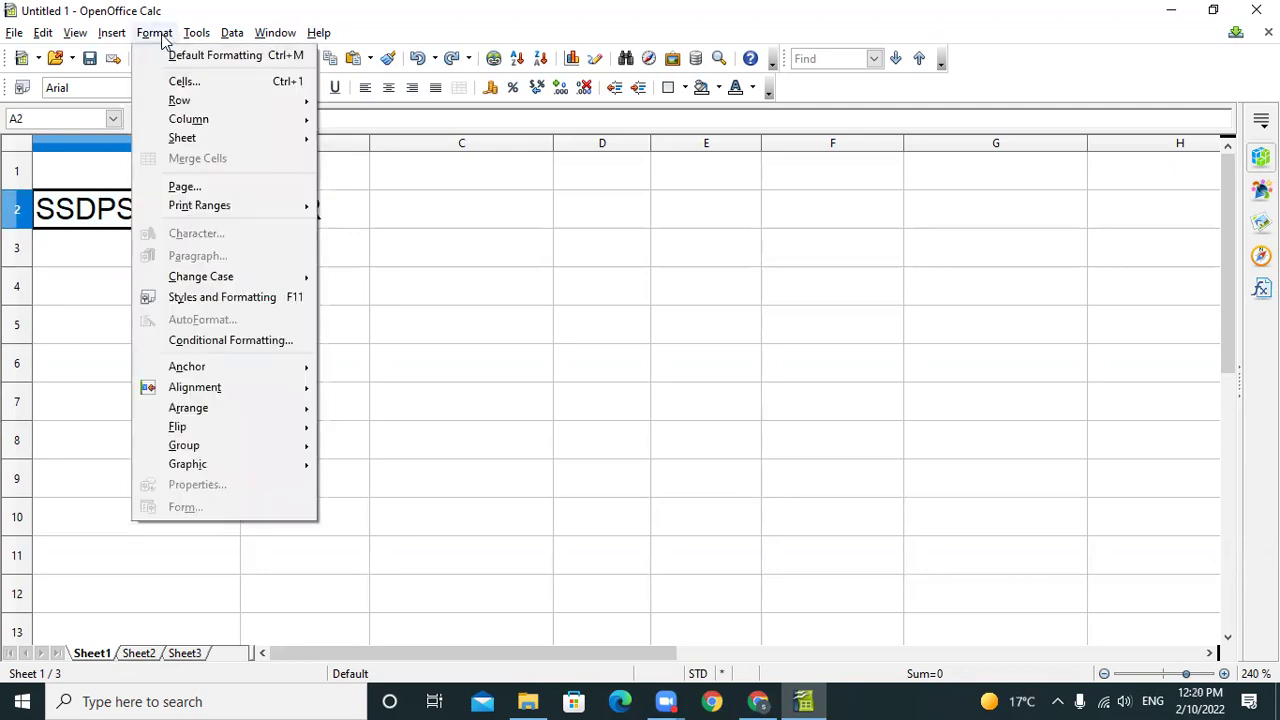
click(183, 81)
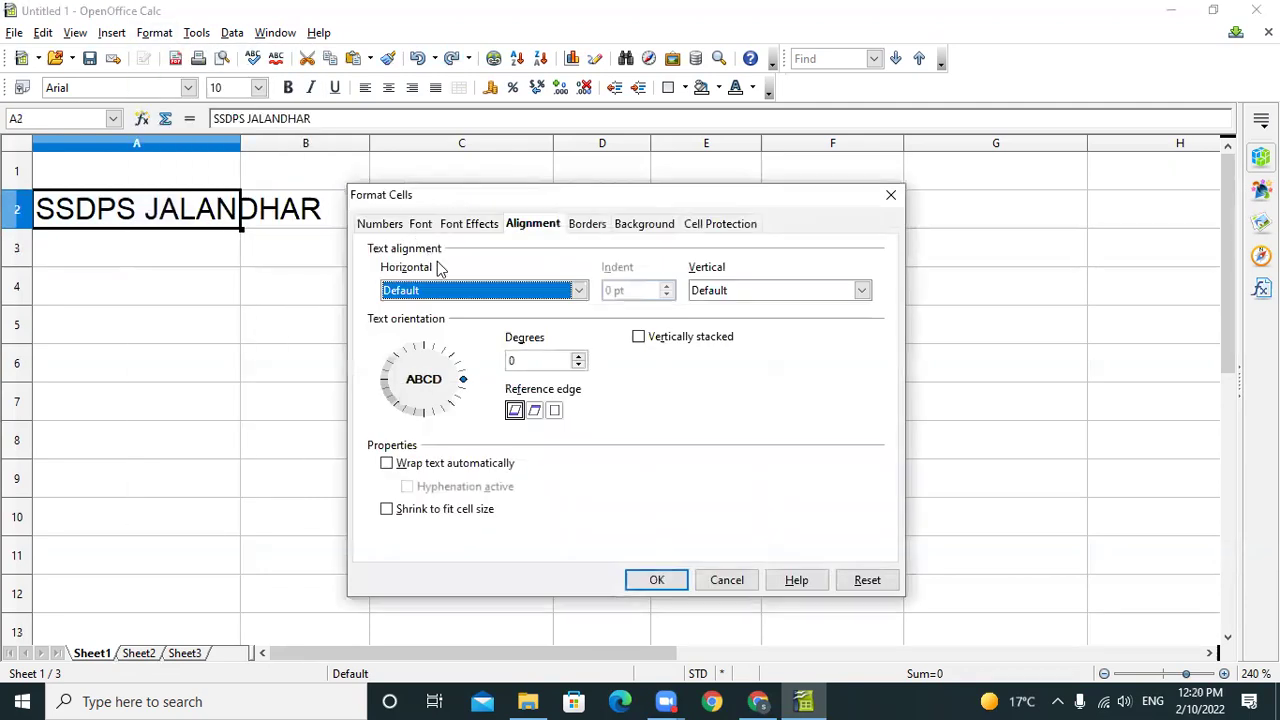
click(402, 518)
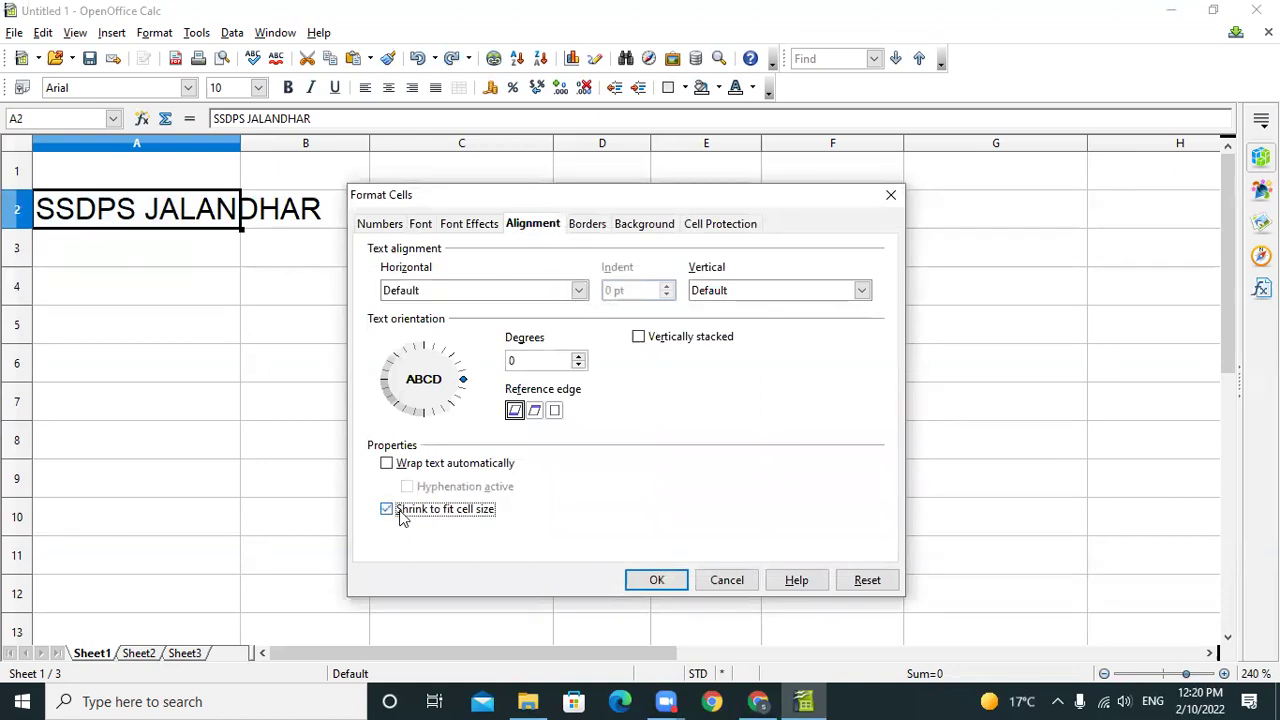
click(660, 581)
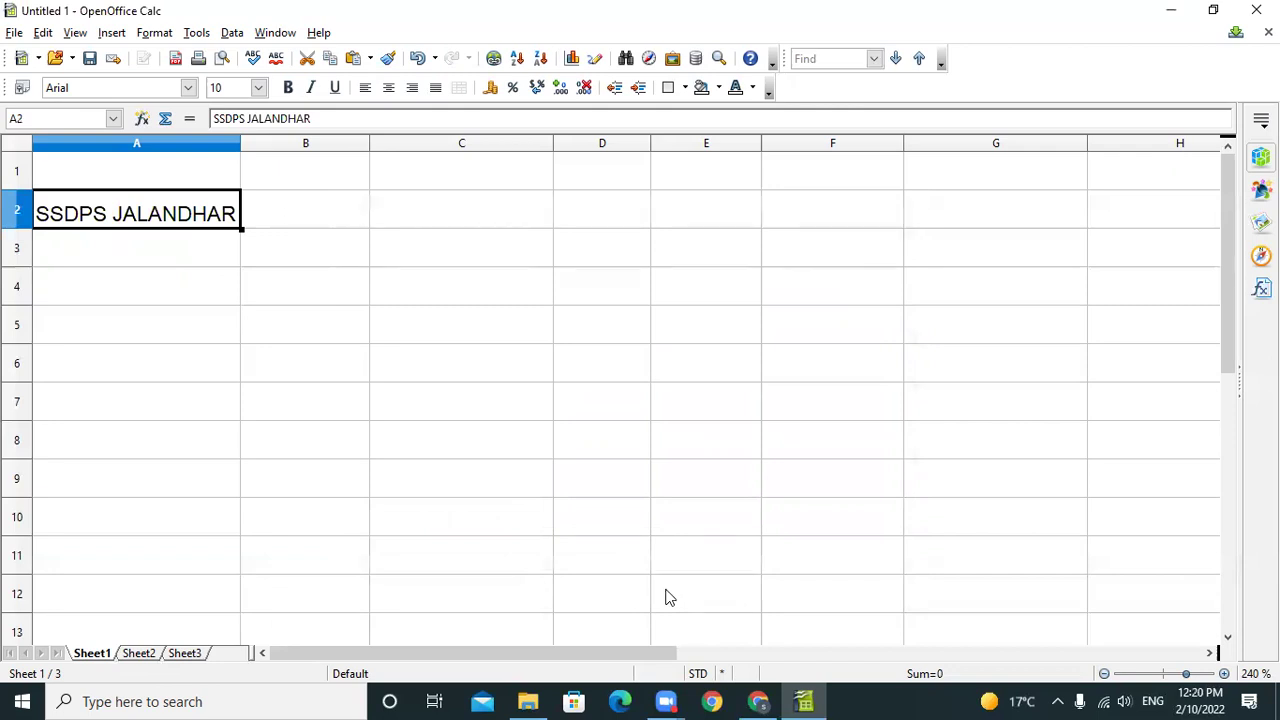
Undo the shrink-to-fit formatting of cell A2.
key(ctrl+bracketright)
click(417, 426)
click(104, 208)
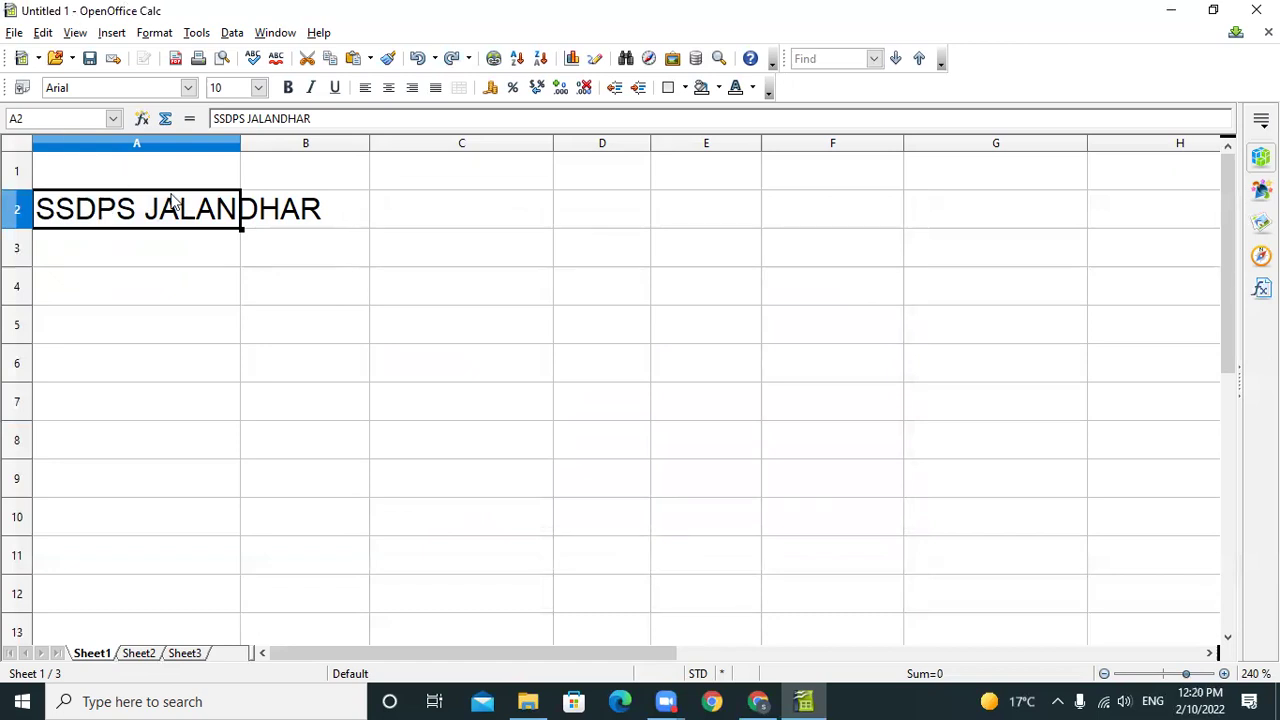
Increase the height of row 2 to about three times a normal row and select cell A2.
click(406, 250)
click(224, 215)
click(17, 224)
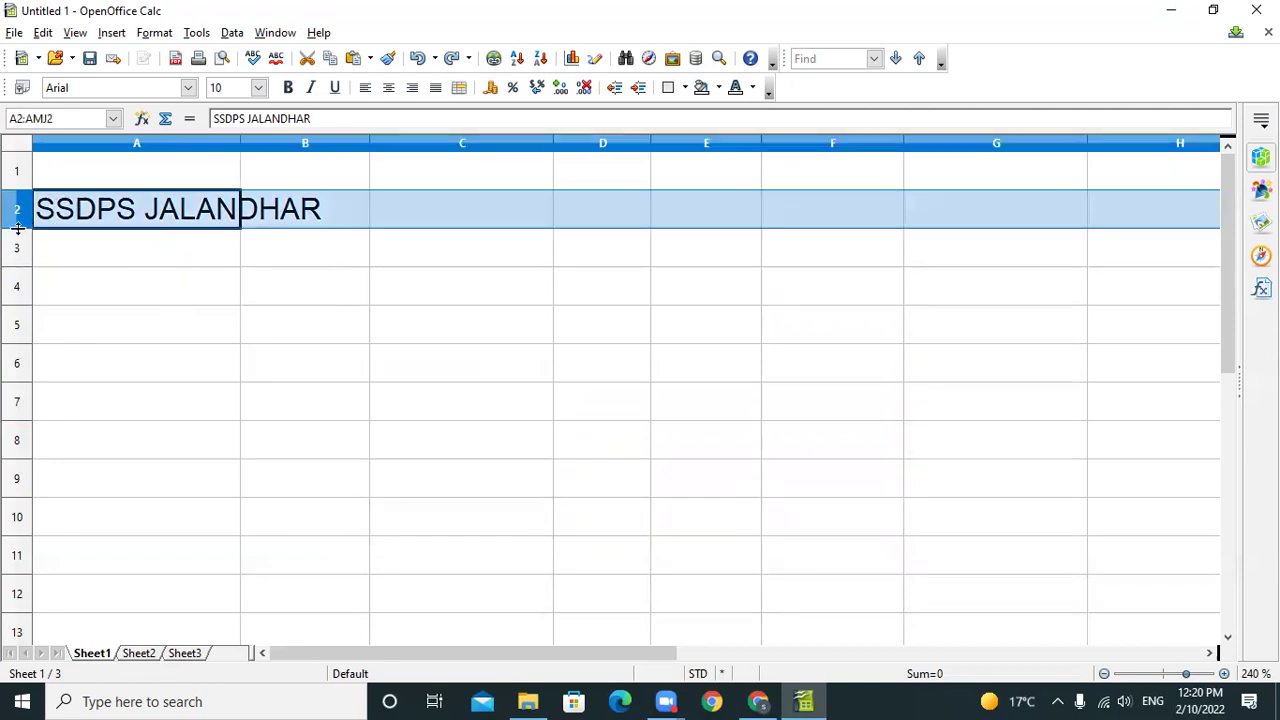
drag(17, 230, 22, 308)
click(143, 260)
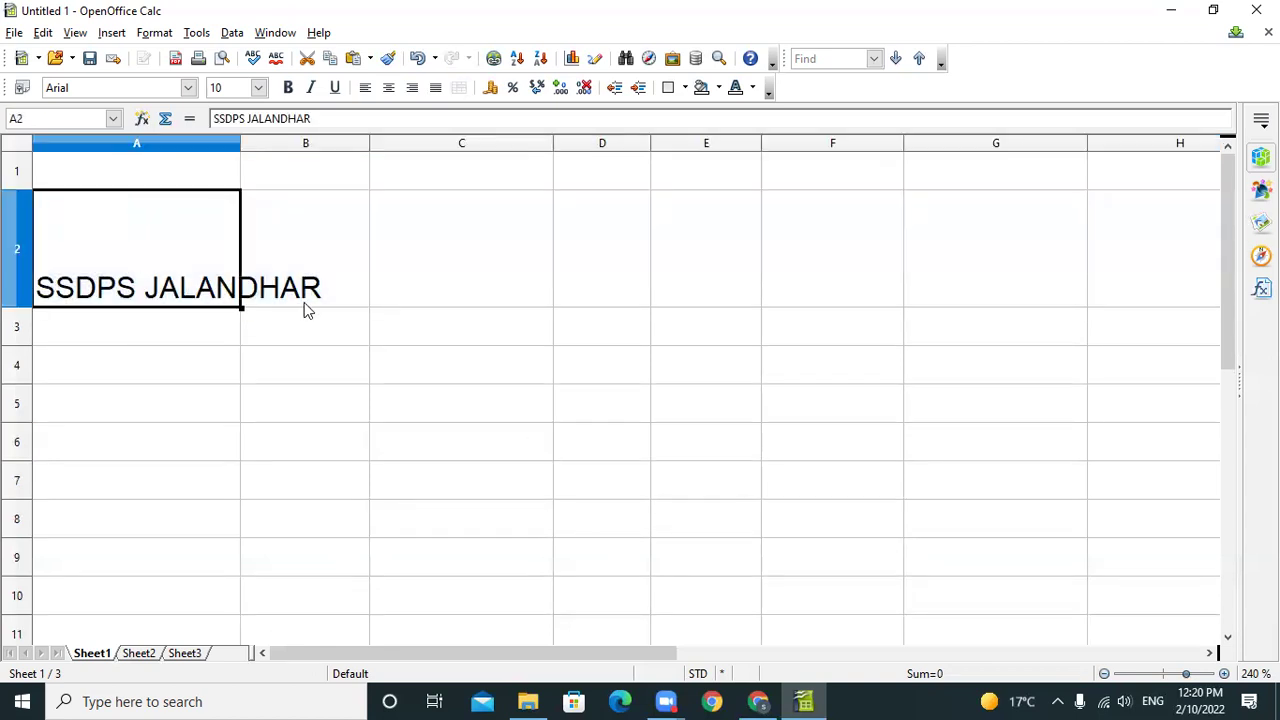
Clear the text from cell A2 and enter the number 1 in it.
key(BackSpace)
click(745, 261)
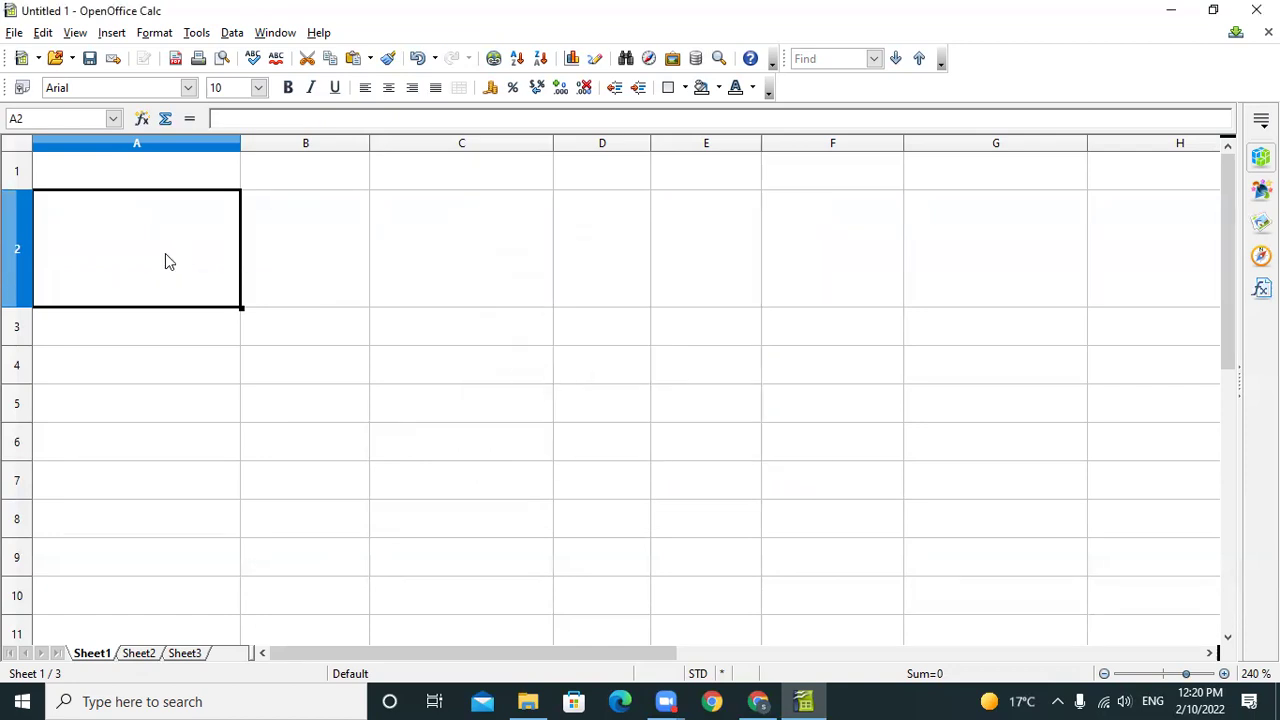
text(1)
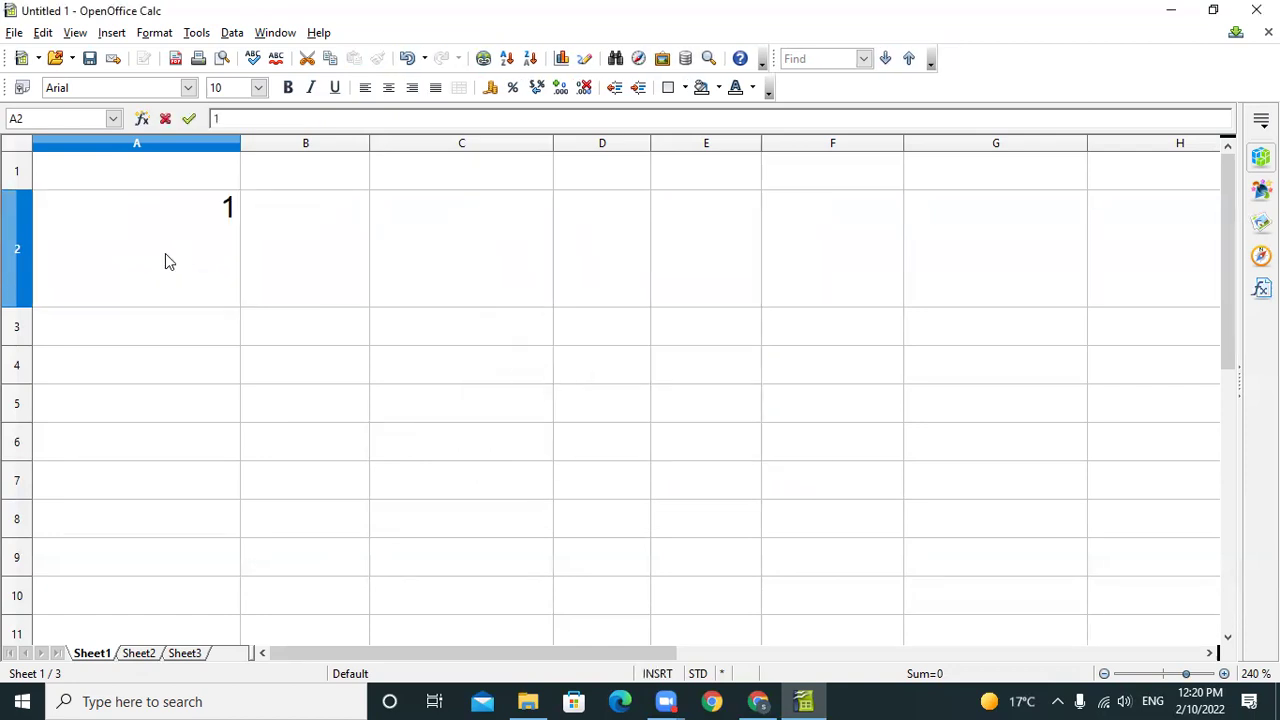
key(Return)
click(183, 274)
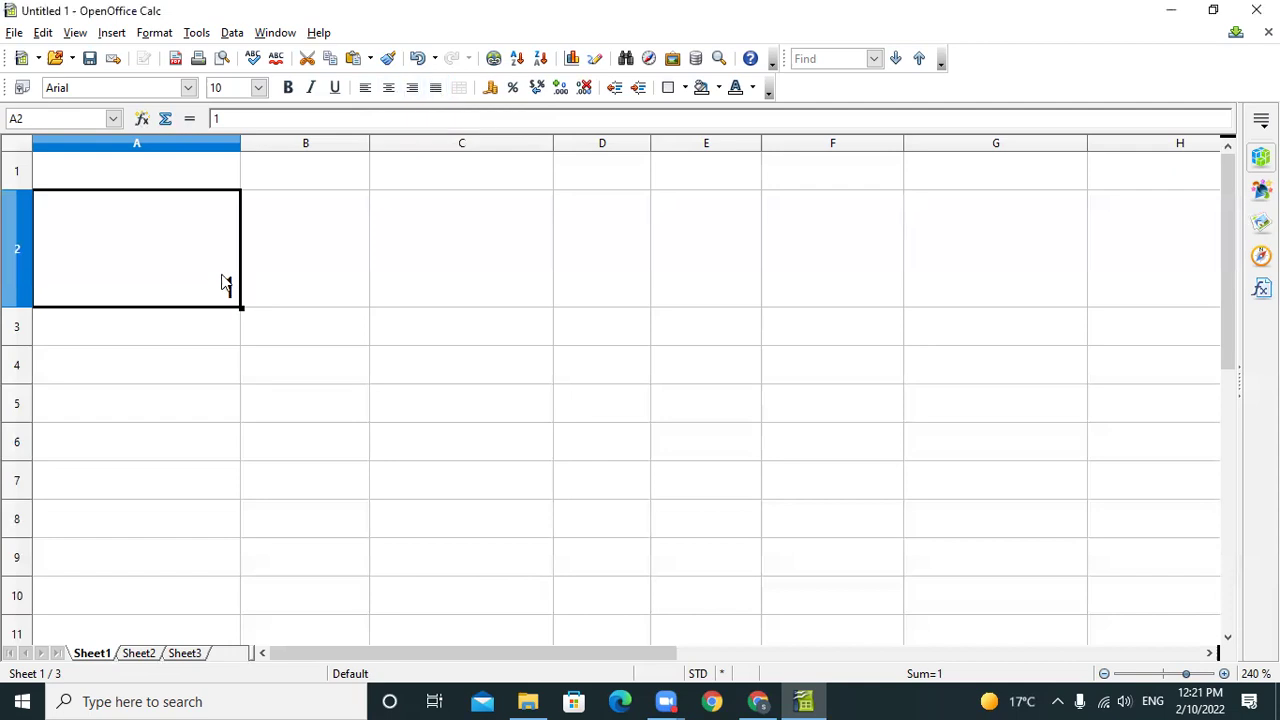
Replace the content of cell A2 with the text "ABC".
text(ABC)
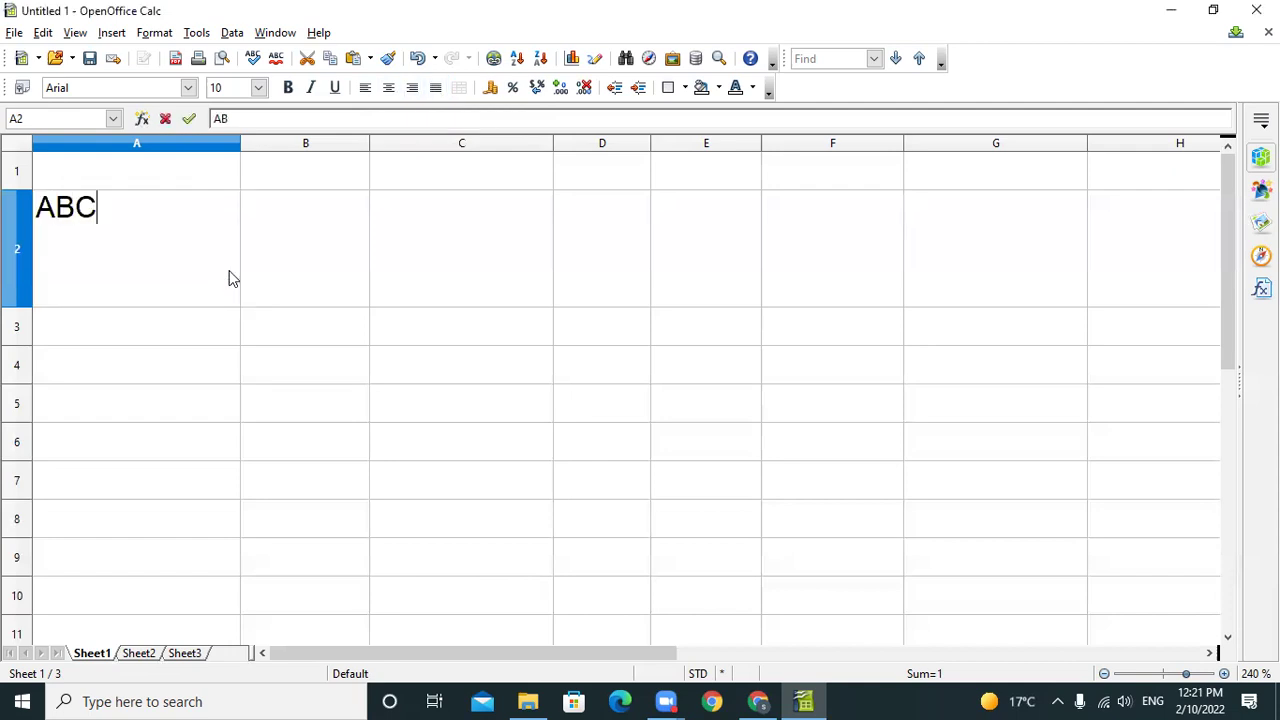
key(Return)
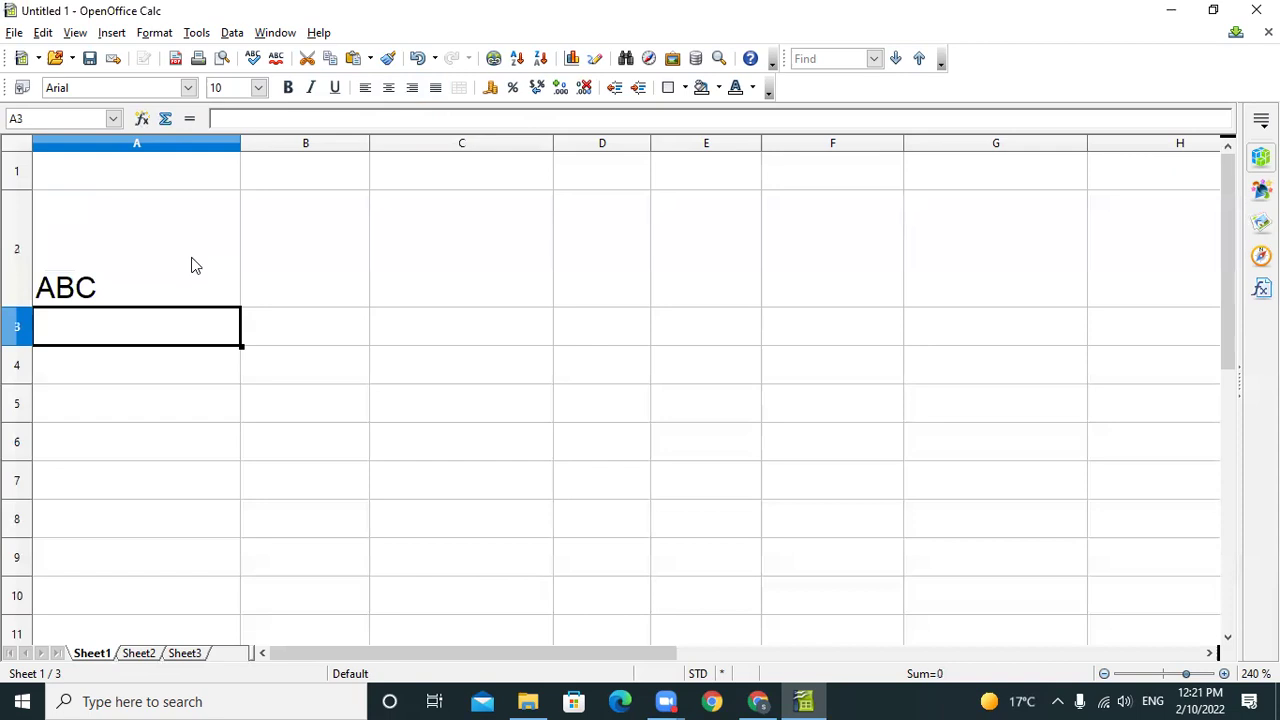
click(83, 285)
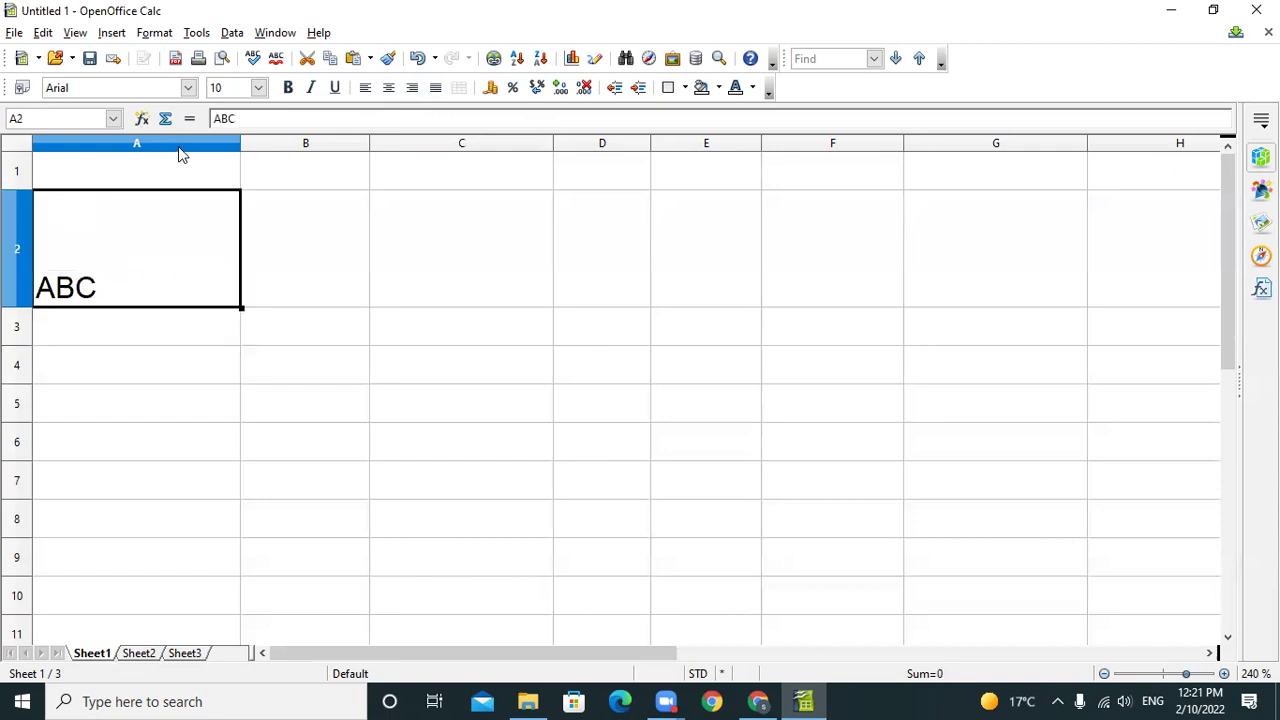
Try the Filled horizontal alignment on cell A2, and undo it.
click(154, 33)
click(189, 82)
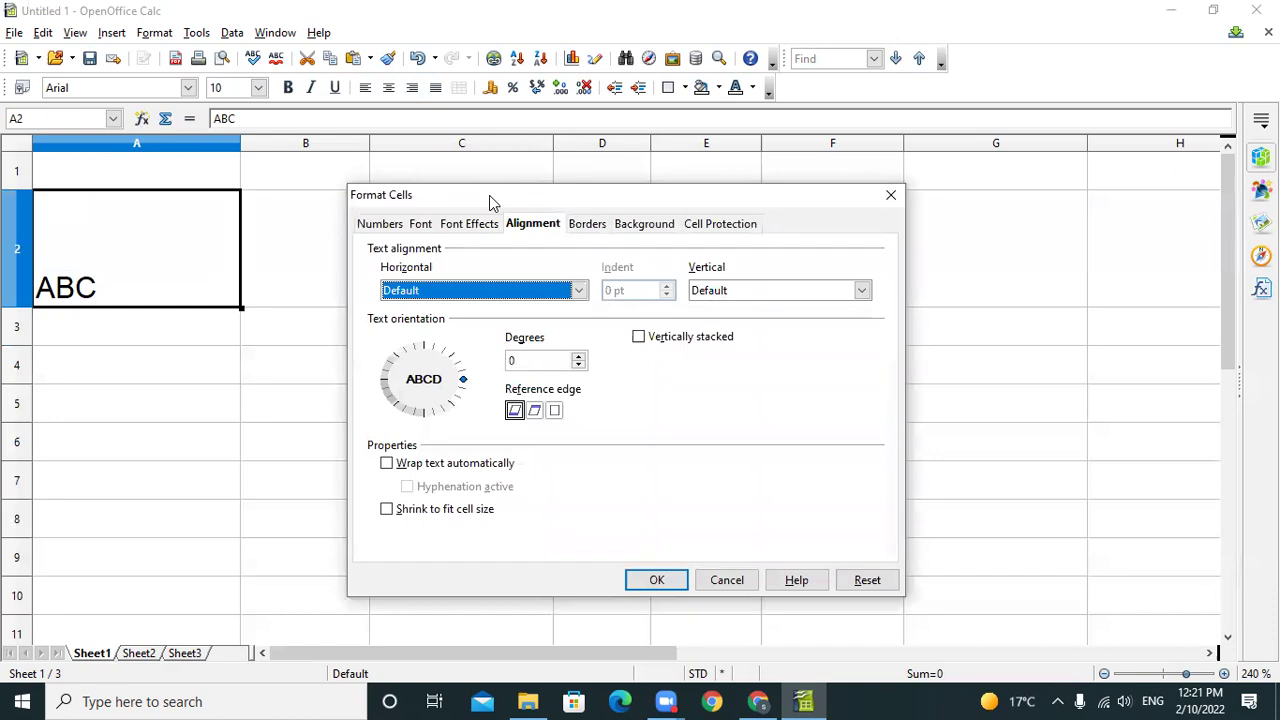
drag(489, 195, 619, 278)
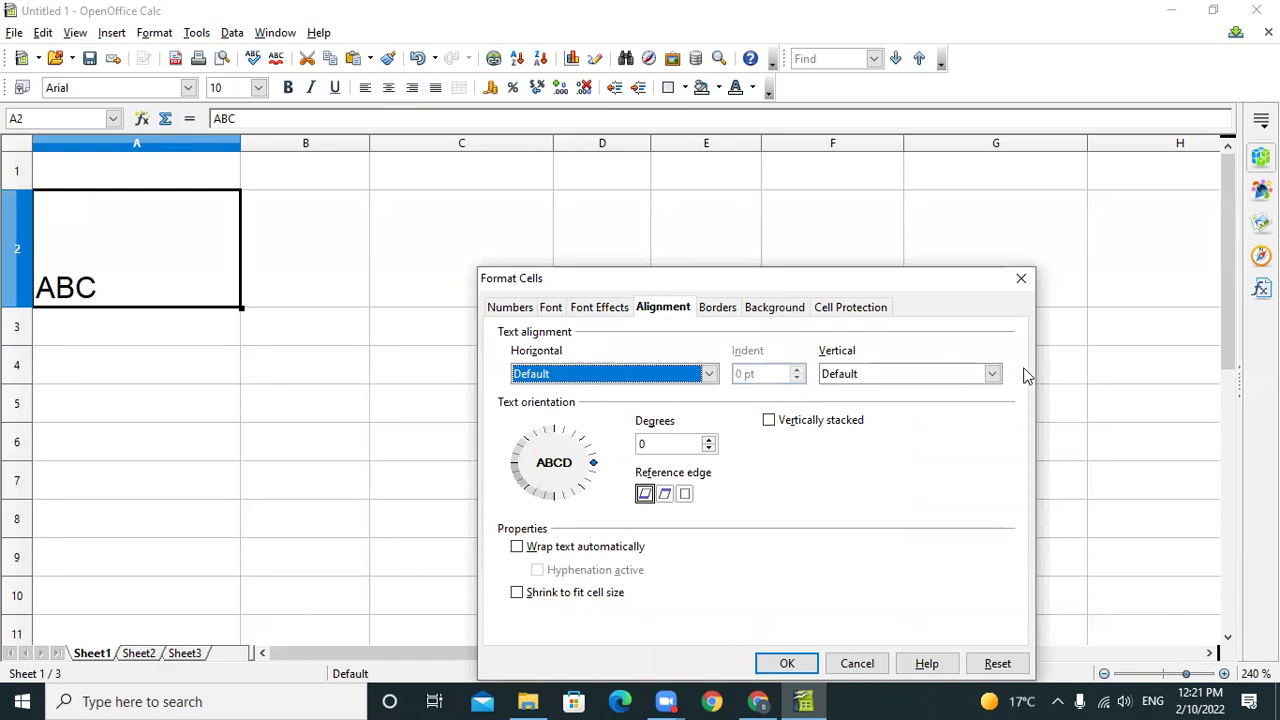
click(708, 376)
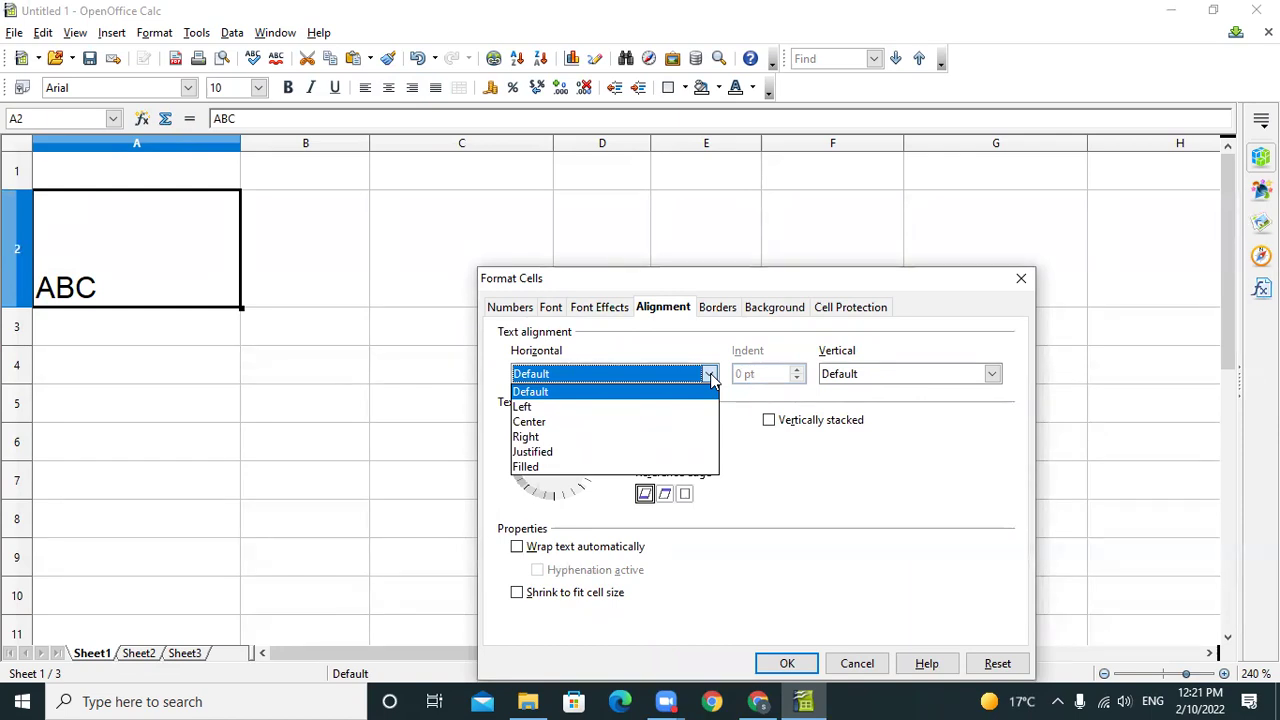
click(555, 468)
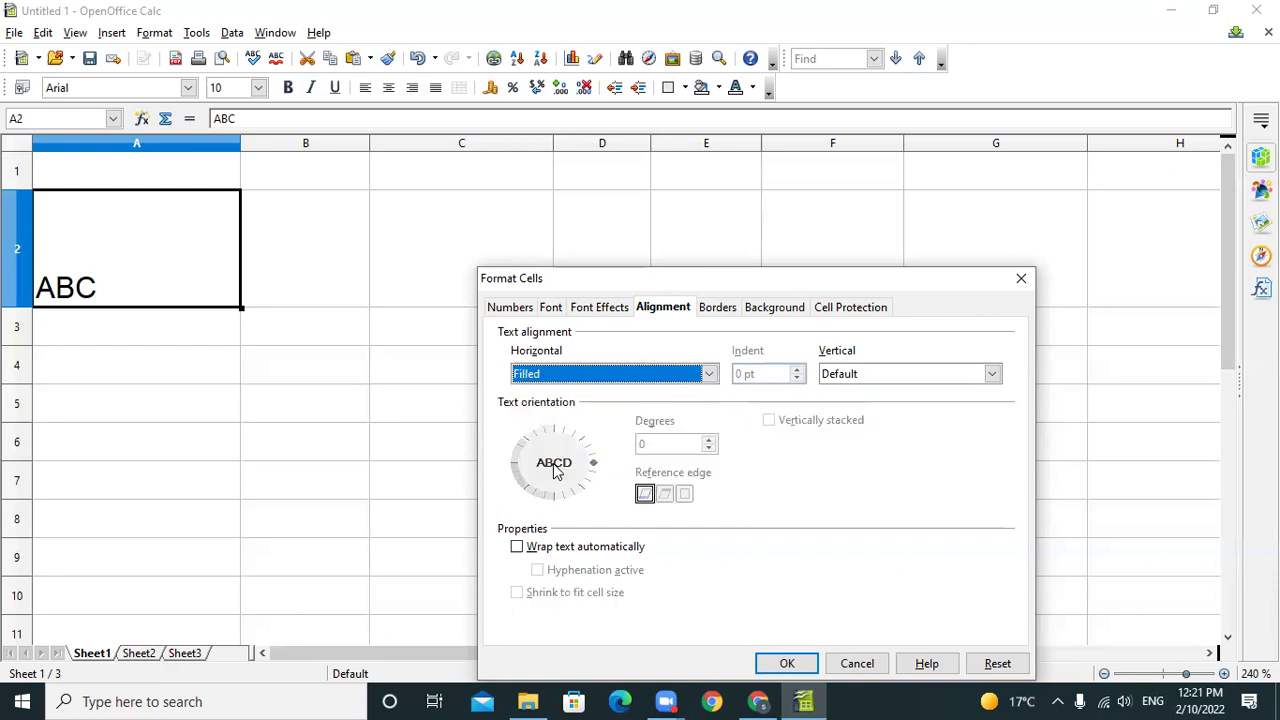
click(786, 663)
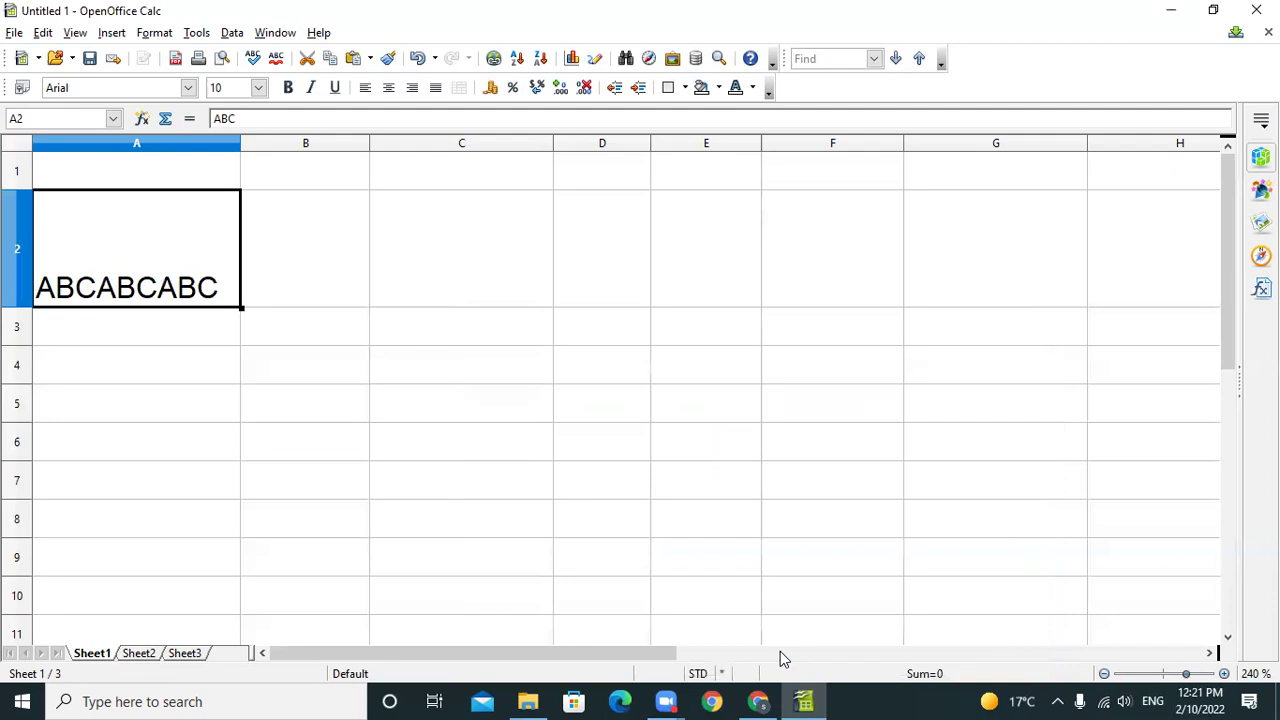
key(ctrl+z)
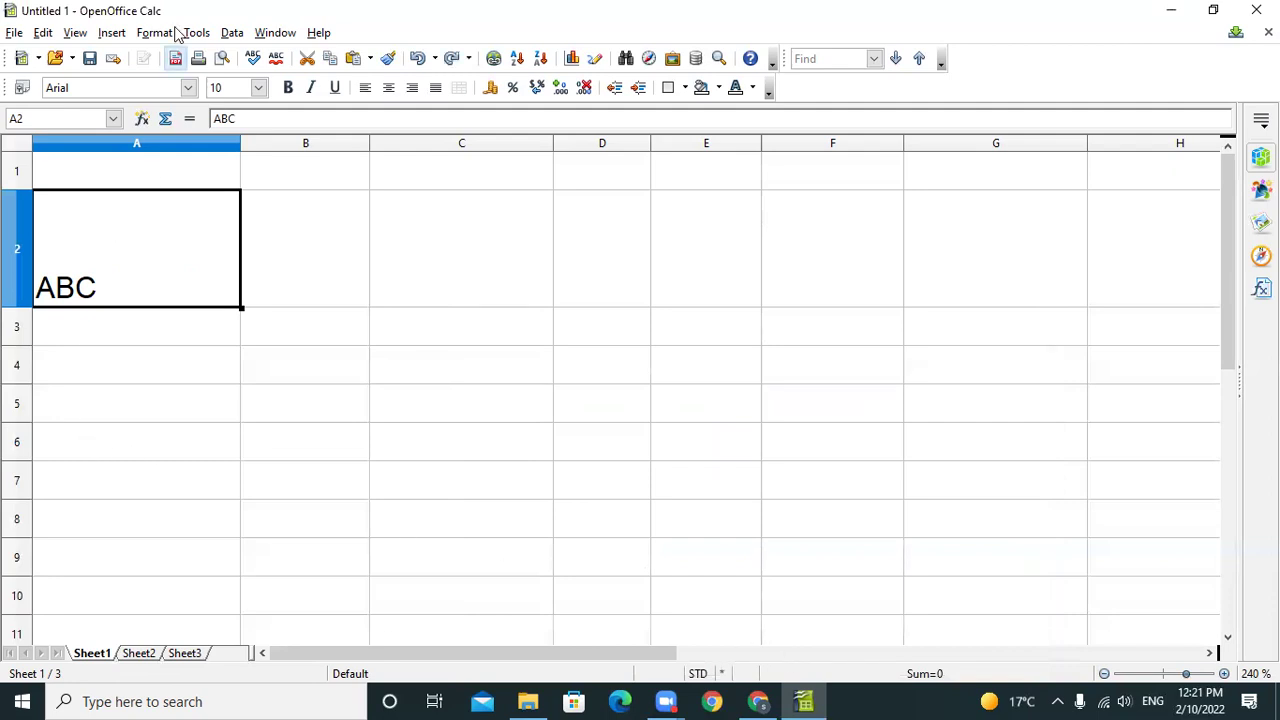
Set the horizontal text alignment of cell A2 to Justified.
click(156, 35)
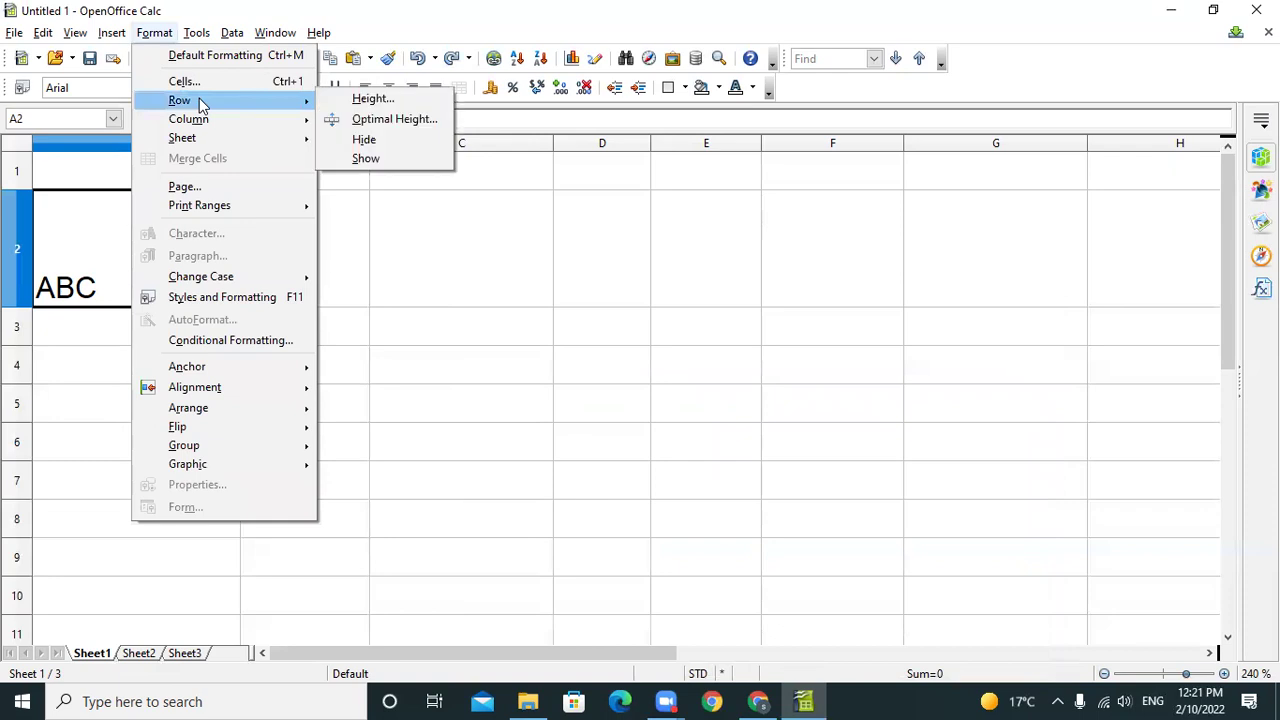
click(199, 83)
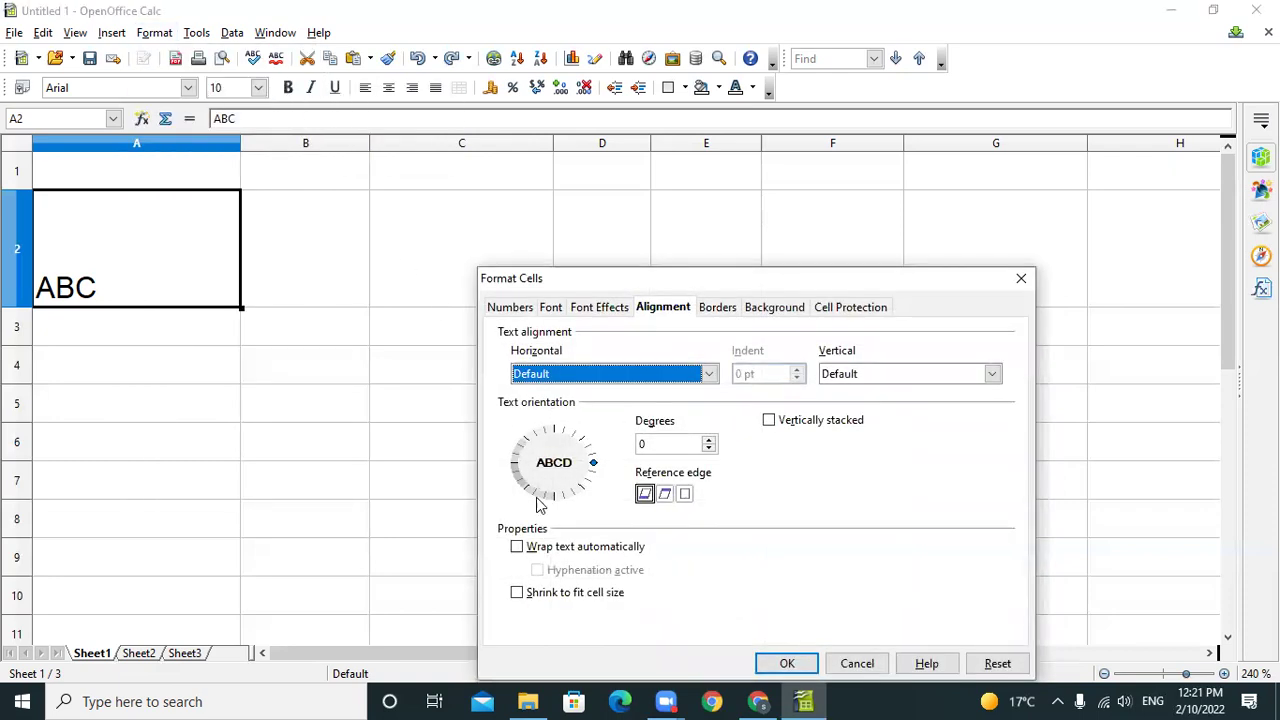
drag(624, 278, 584, 158)
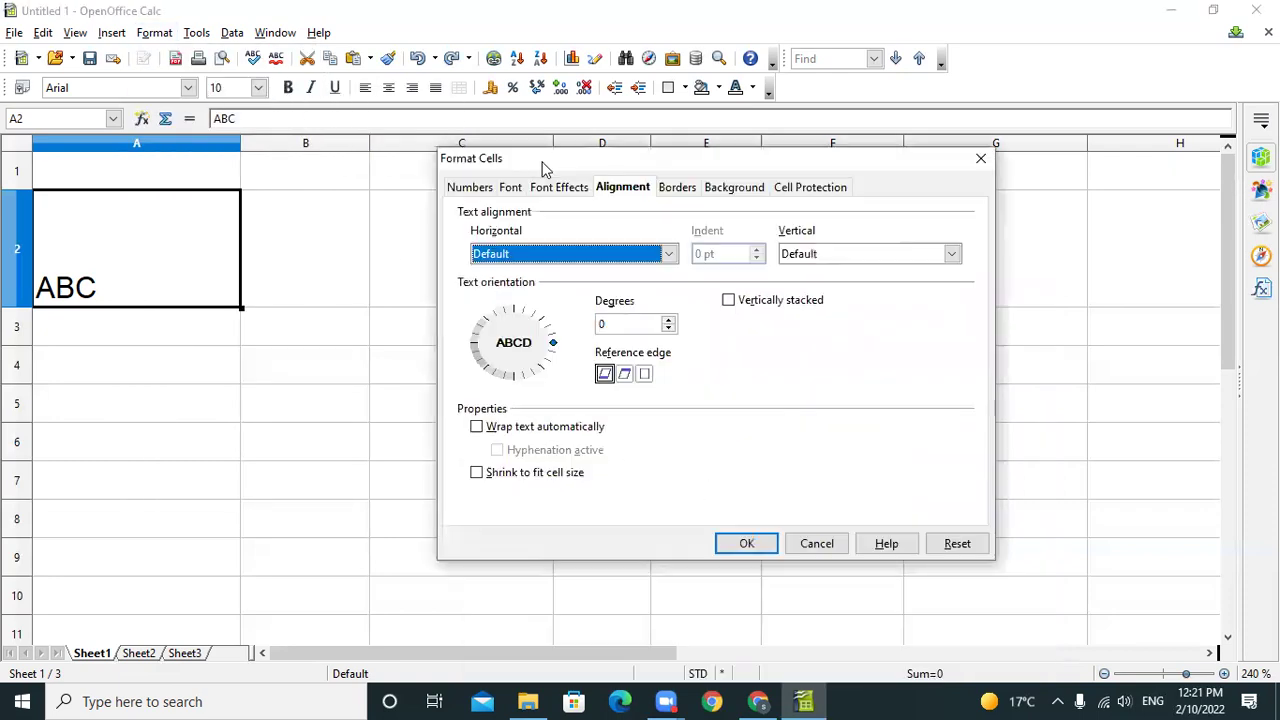
click(669, 253)
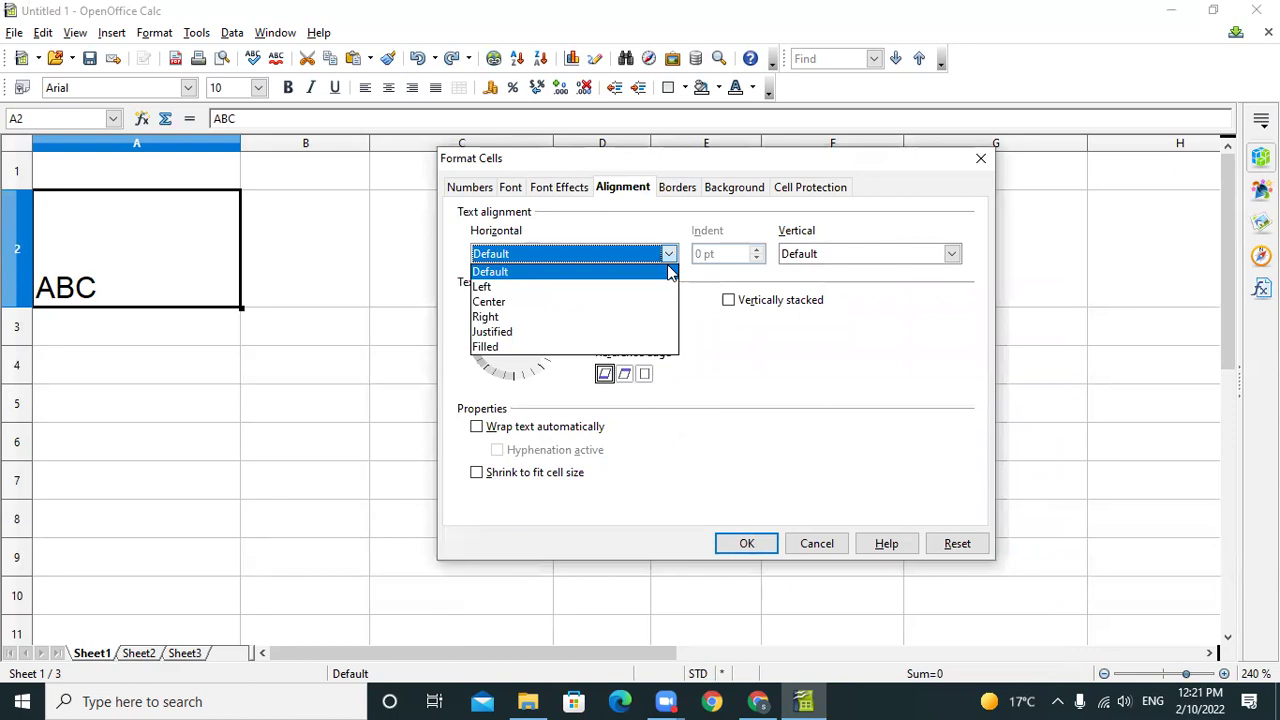
click(544, 332)
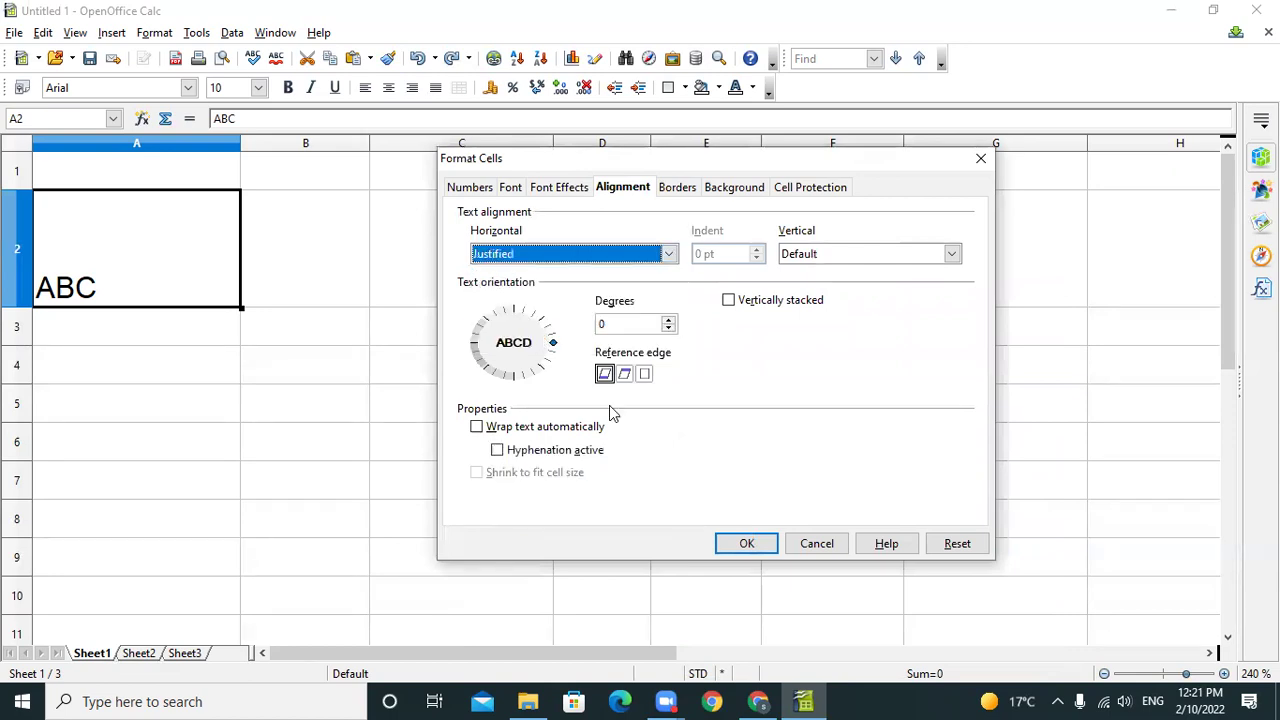
click(757, 549)
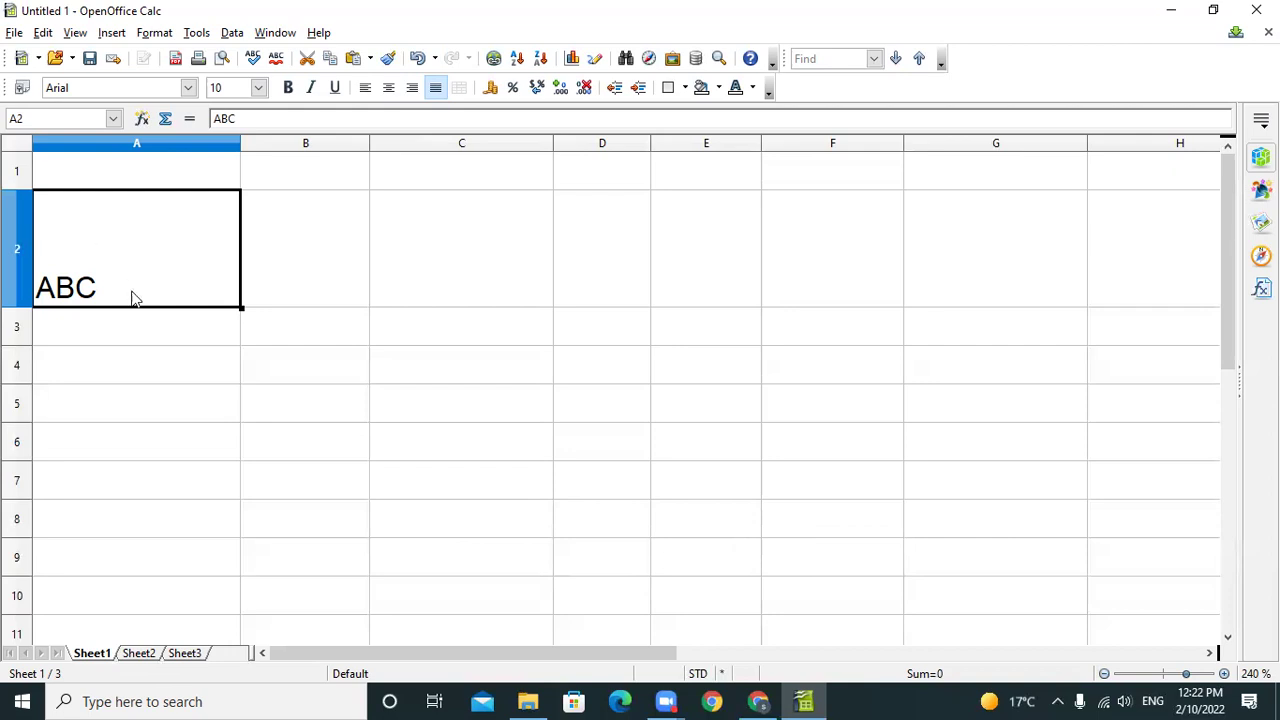
Examine the vertical text alignment options for cell A2 and leave the cell formatting without applying any.
right_click(154, 243)
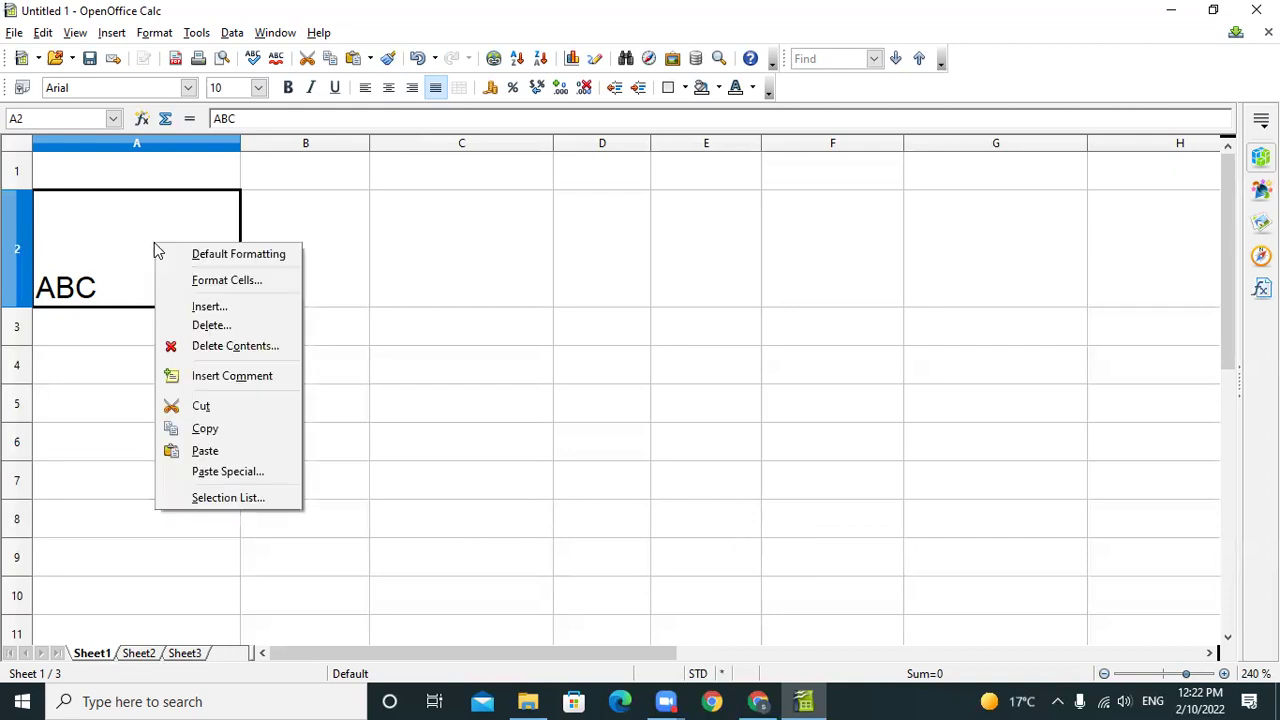
click(168, 33)
click(168, 33)
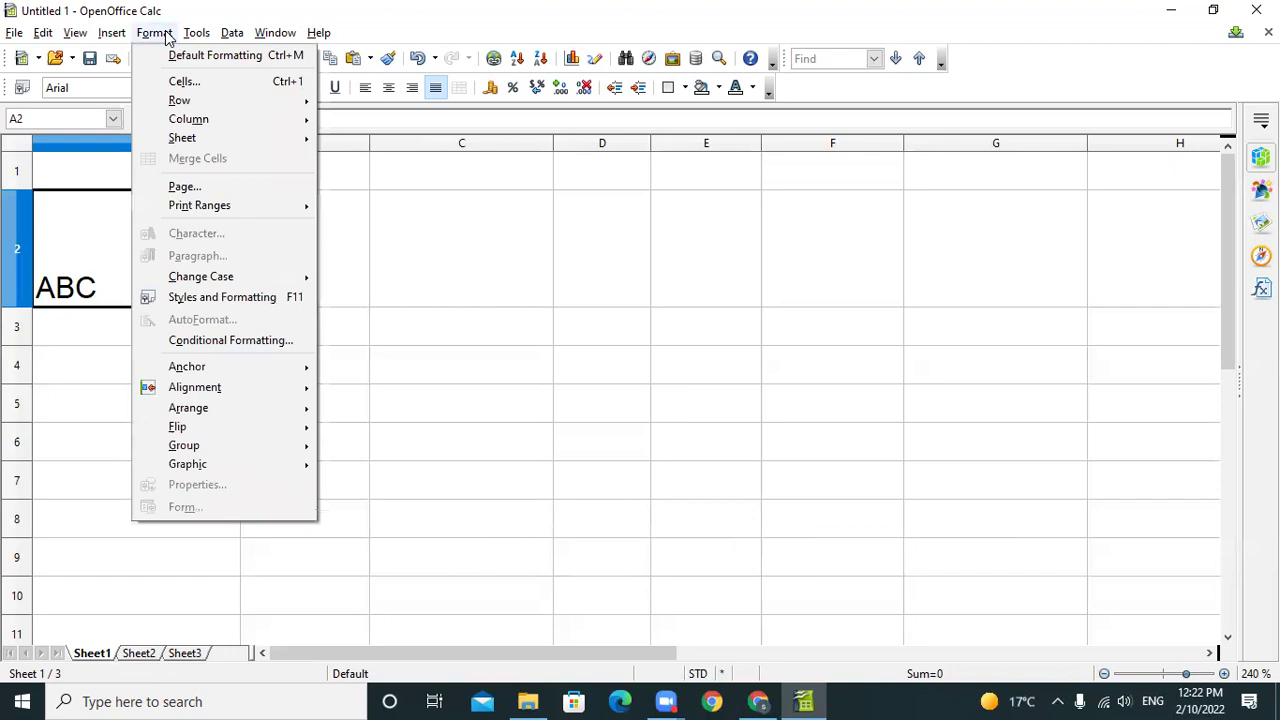
click(209, 83)
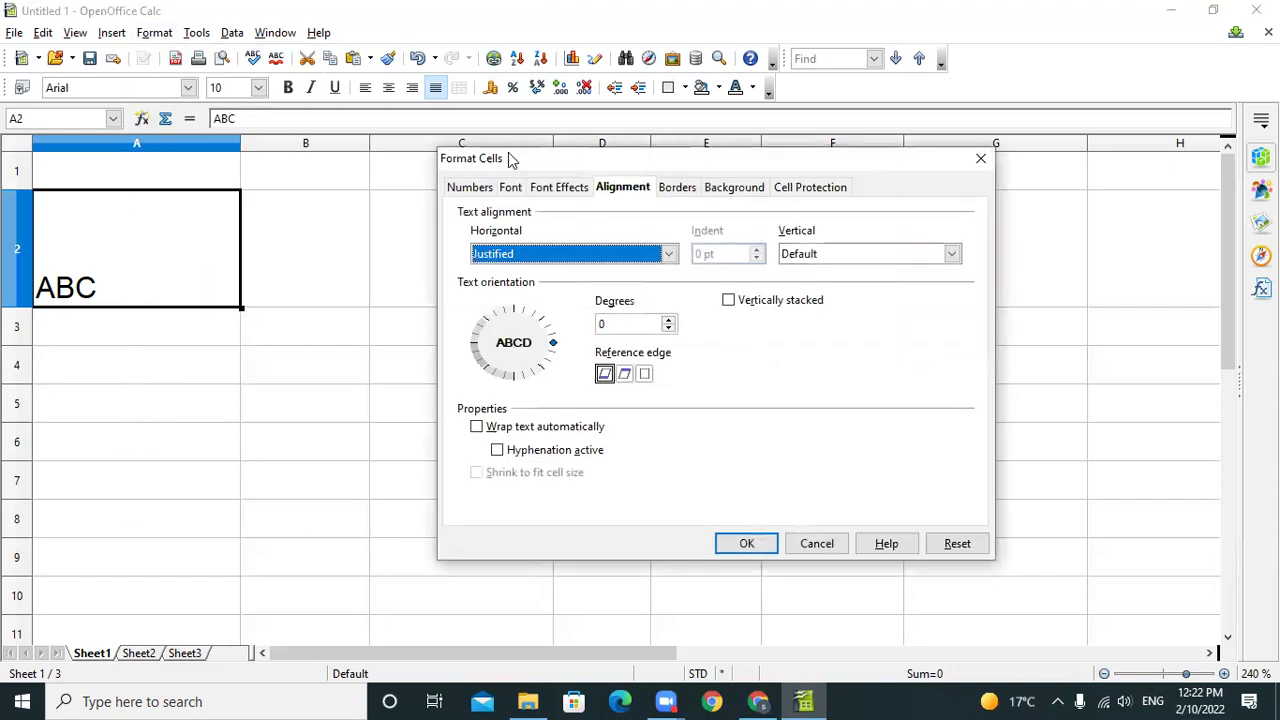
drag(488, 165, 223, 196)
click(686, 285)
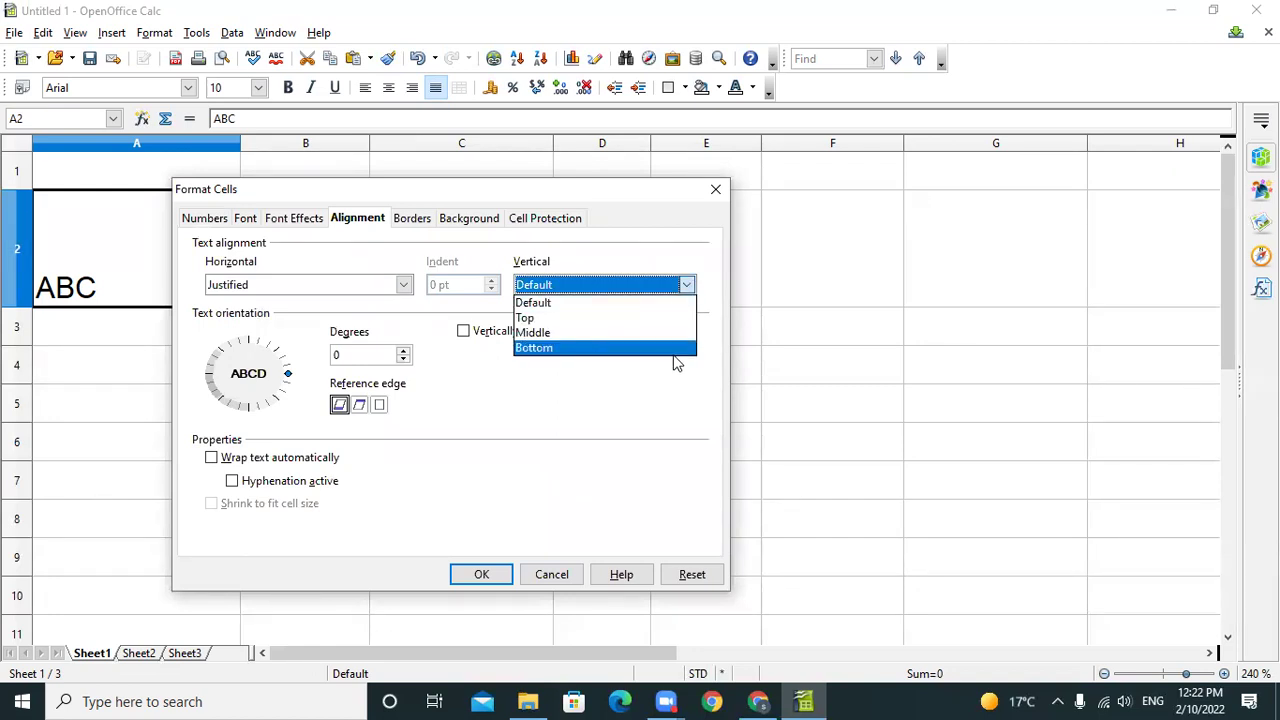
click(864, 390)
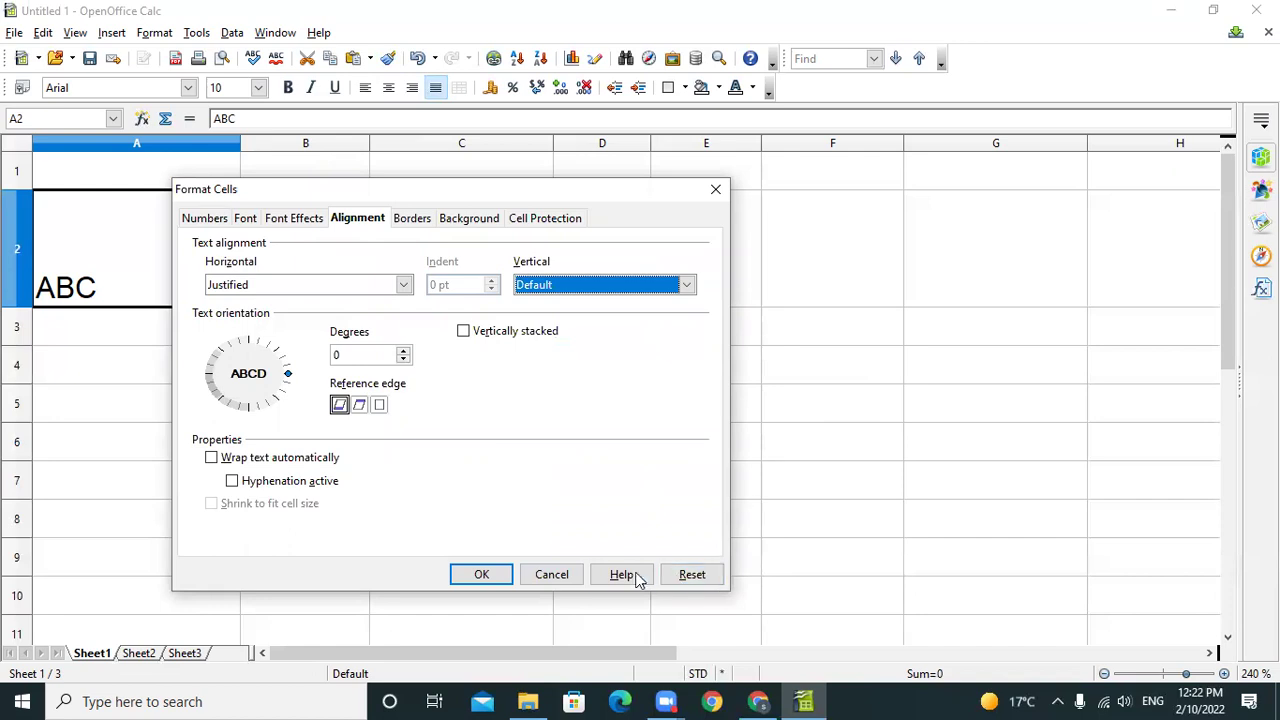
click(555, 577)
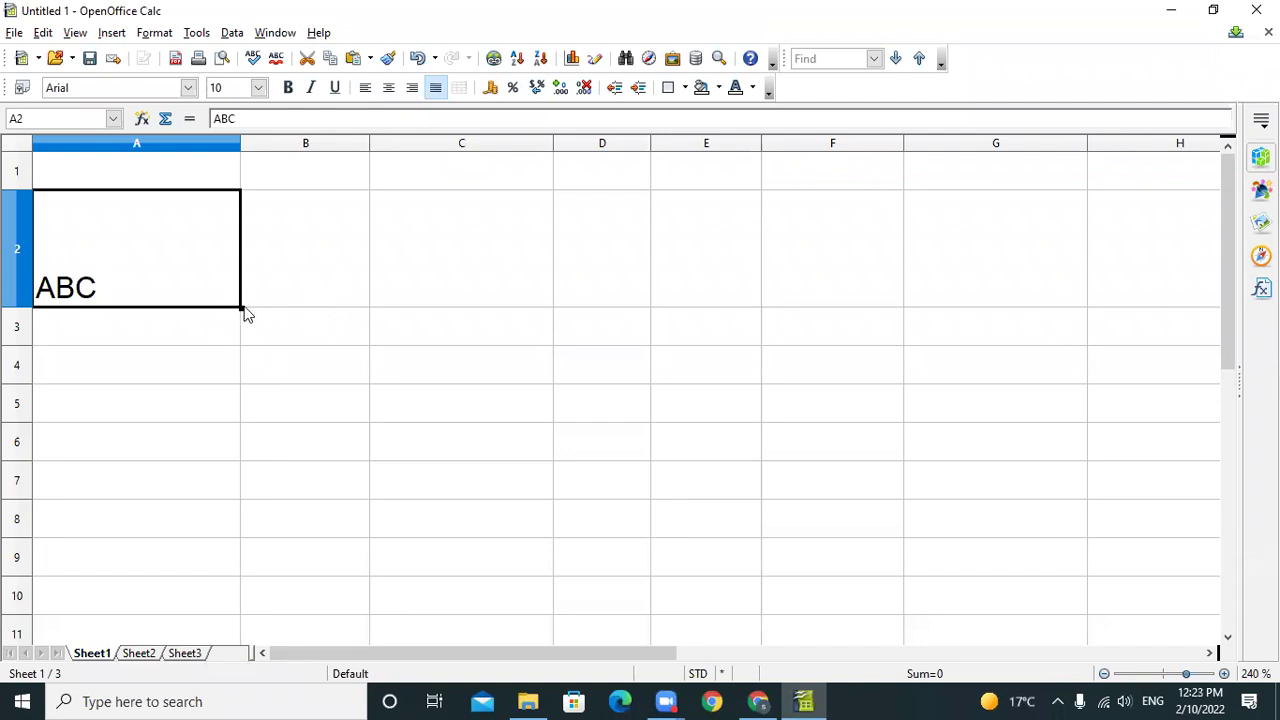
Rotate the text in cell A2 by setting its orientation to 40 degrees.
click(303, 300)
click(132, 261)
click(156, 33)
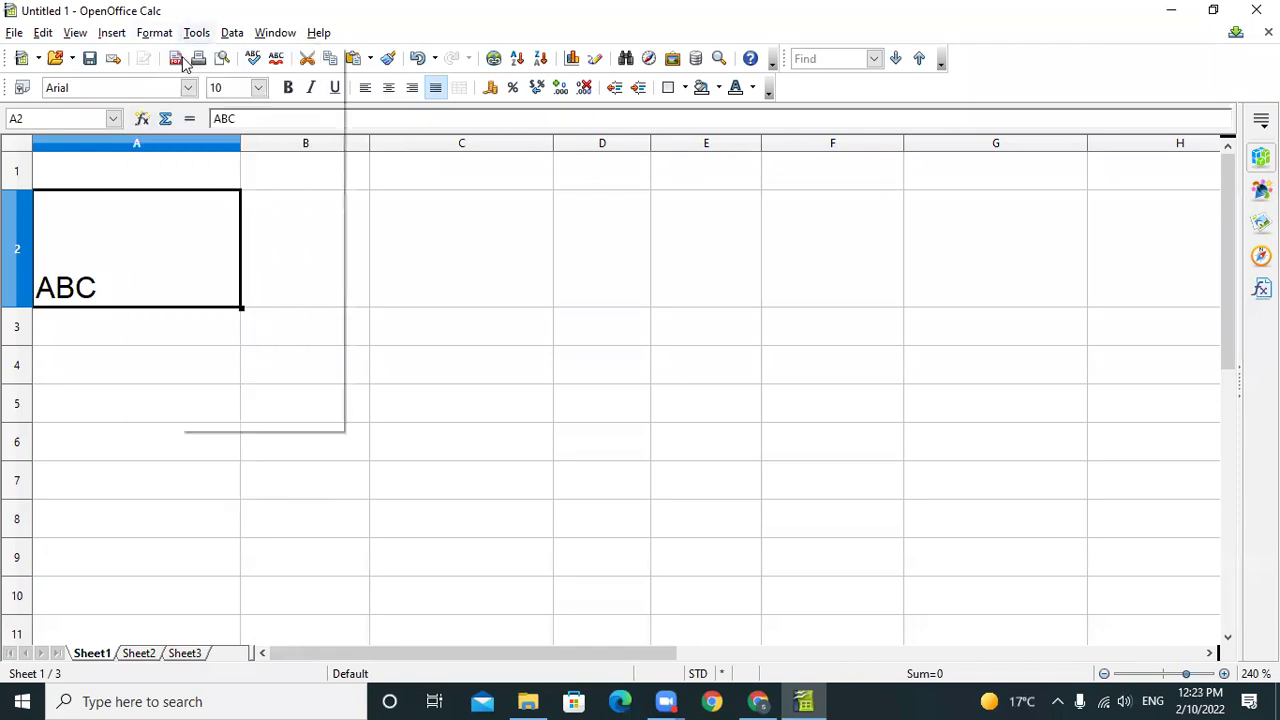
click(184, 81)
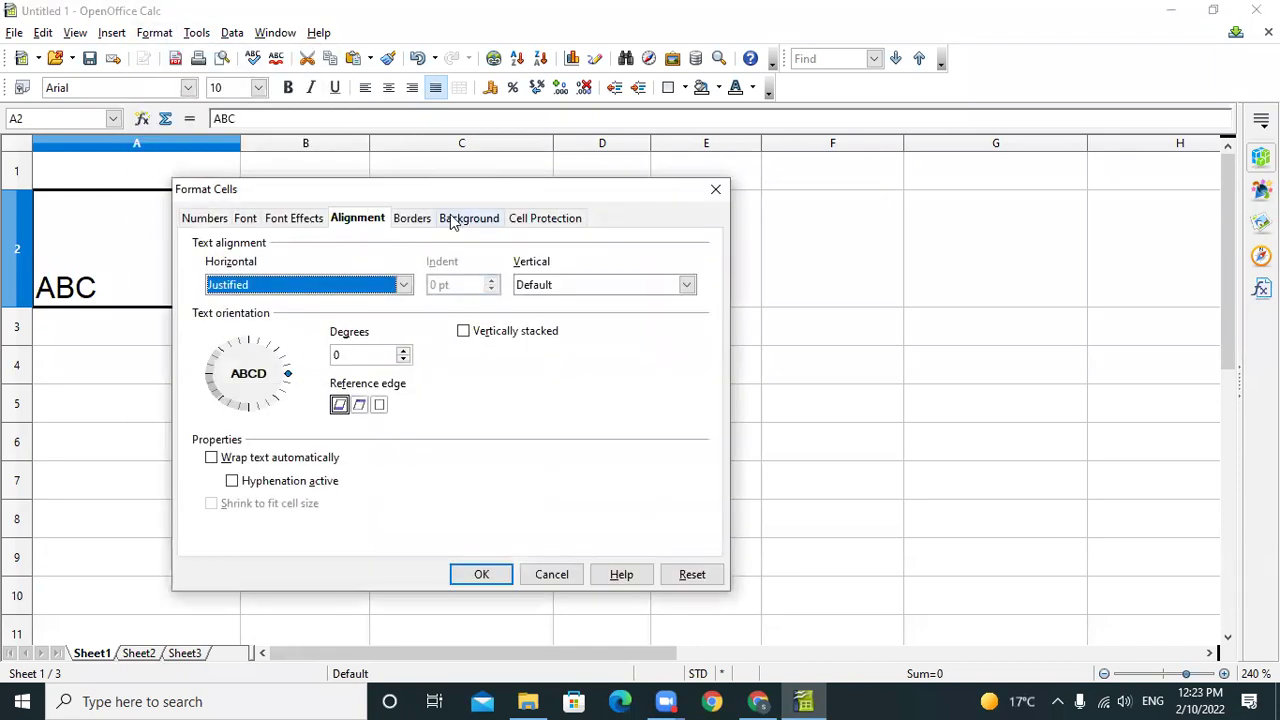
drag(403, 187, 326, 127)
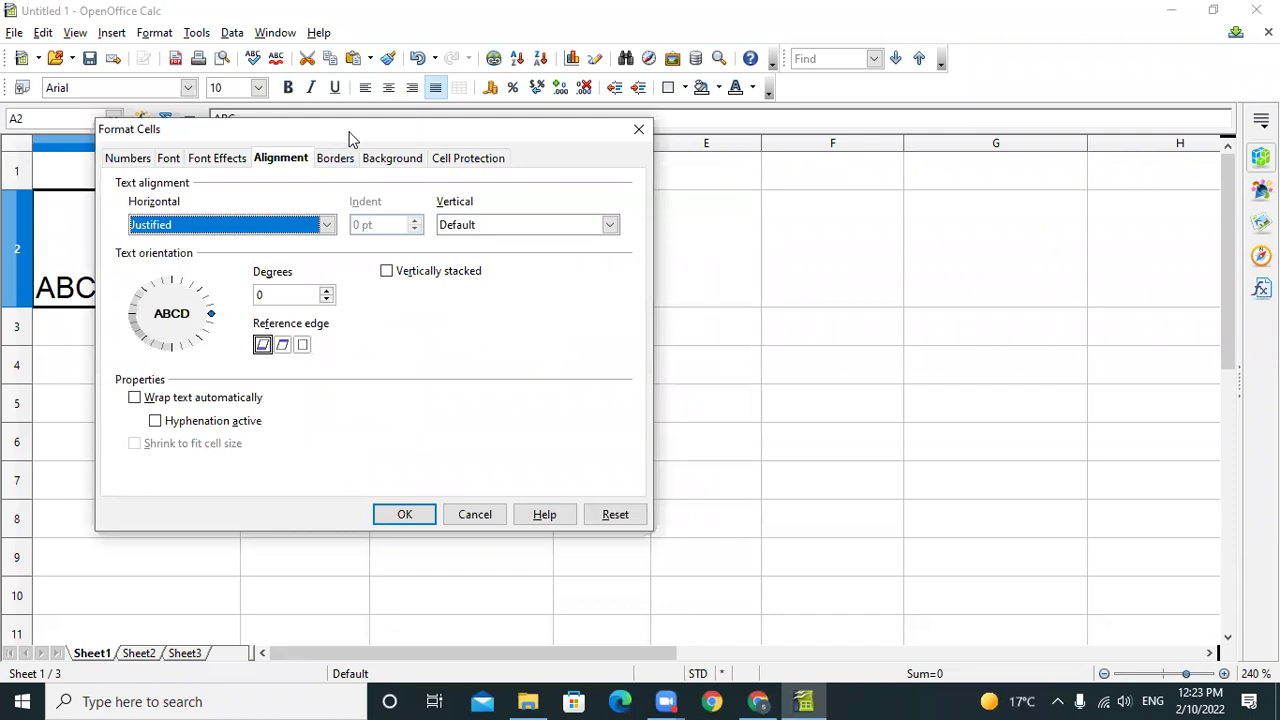
drag(350, 138, 434, 138)
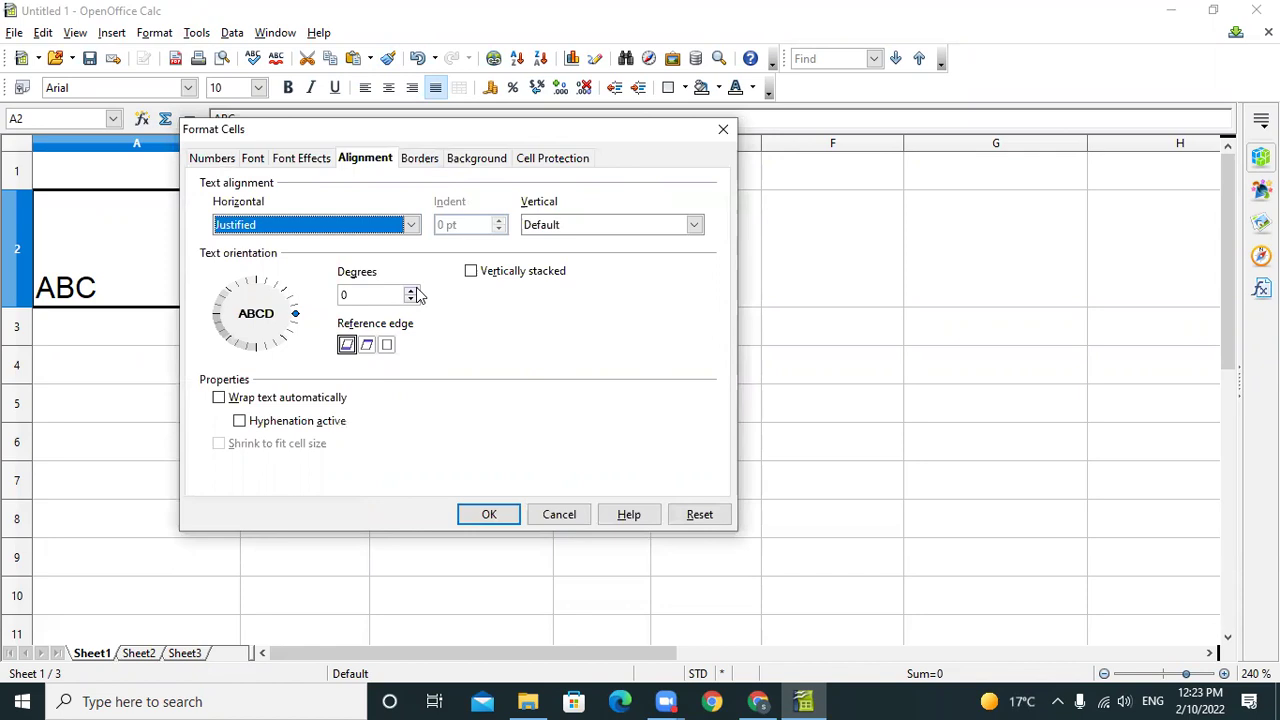
click(411, 290)
click(411, 290)
click(411, 290)
click(411, 290)
click(411, 290)
click(411, 290)
click(411, 290)
click(411, 290)
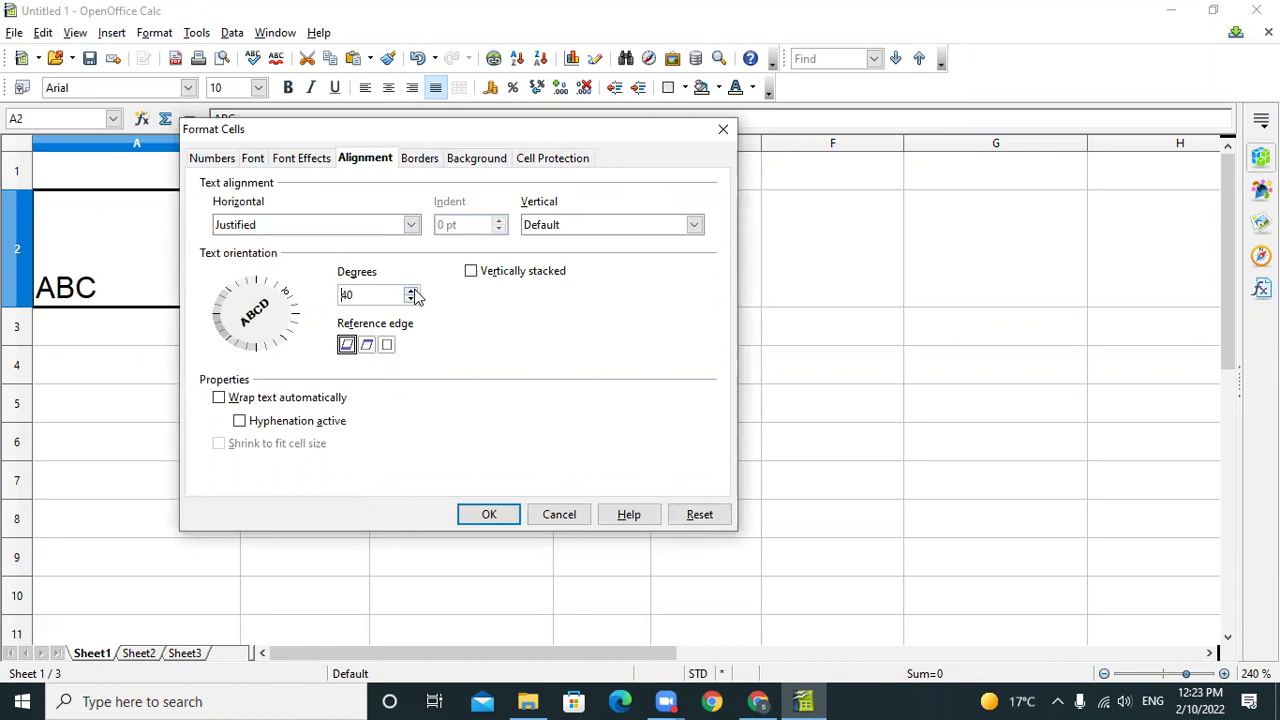
click(487, 516)
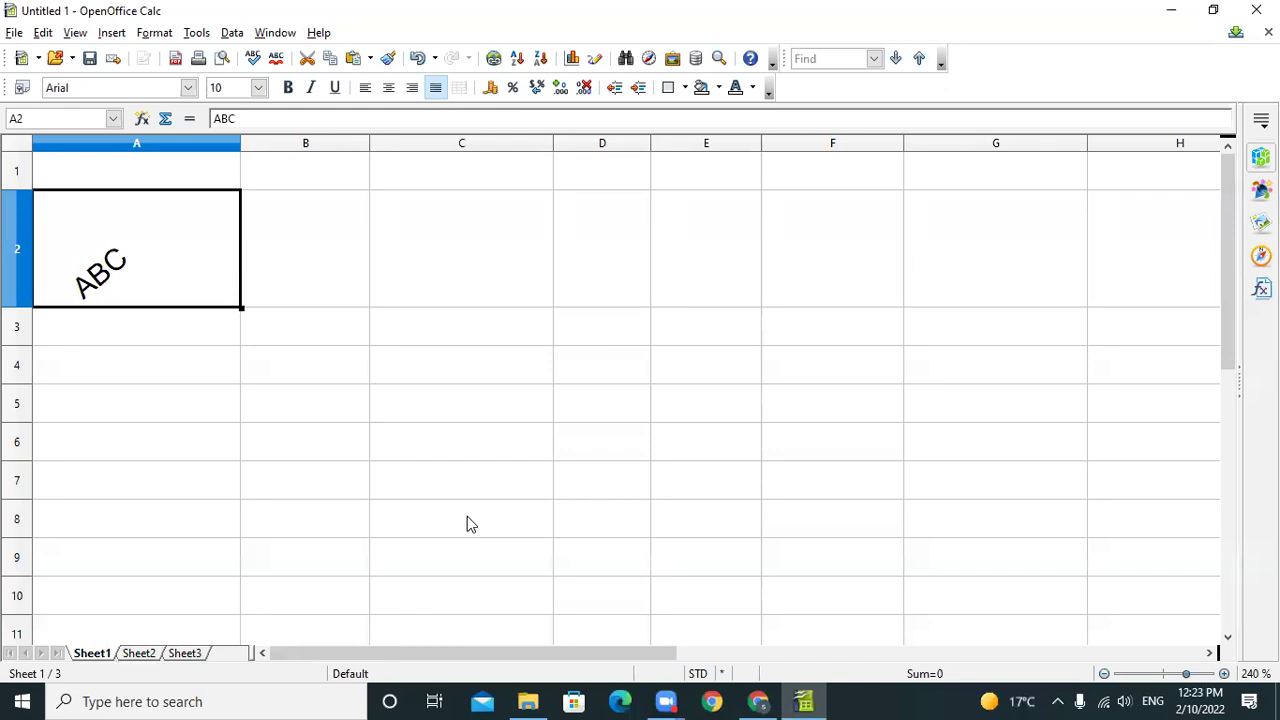
click(227, 341)
click(130, 260)
click(150, 33)
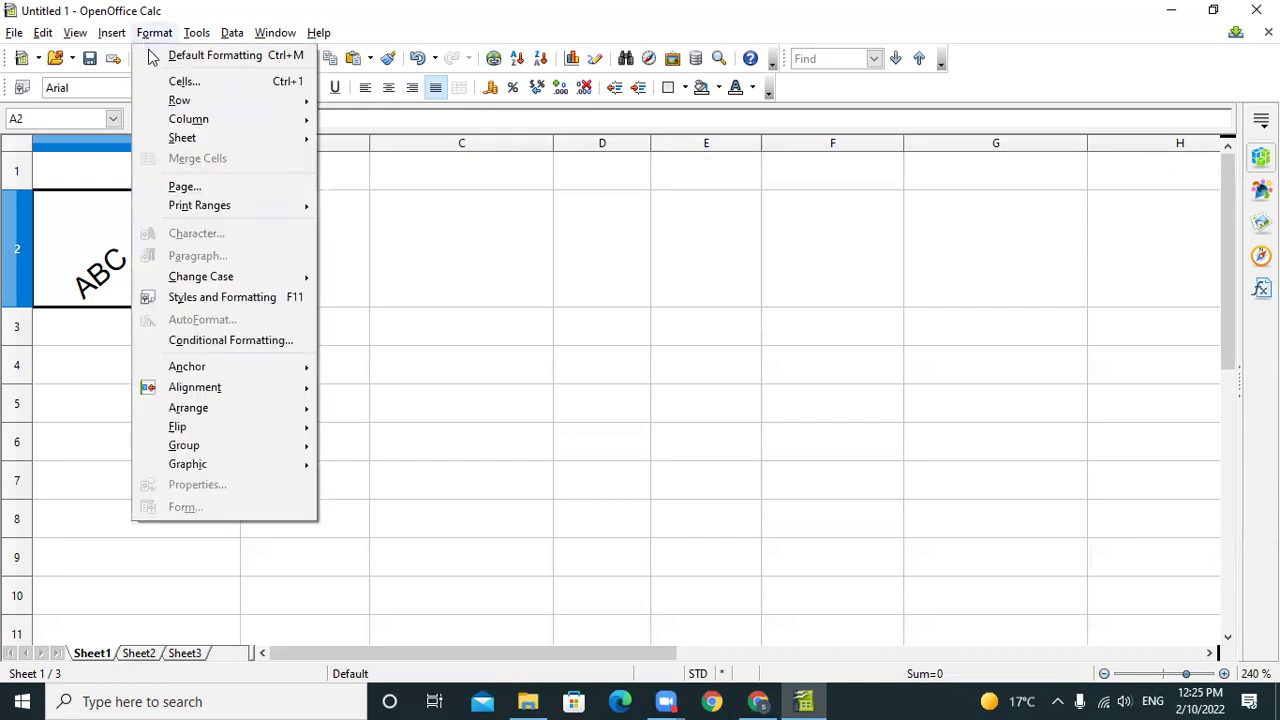
click(617, 458)
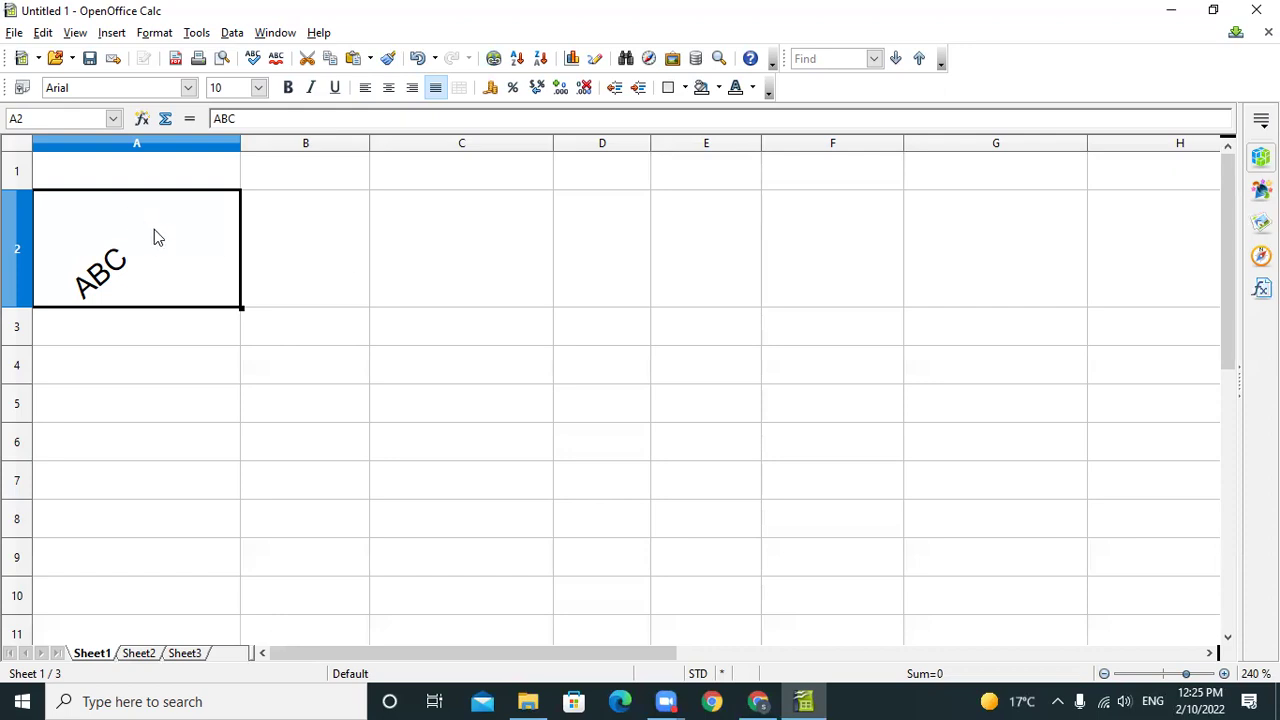
right_click(154, 228)
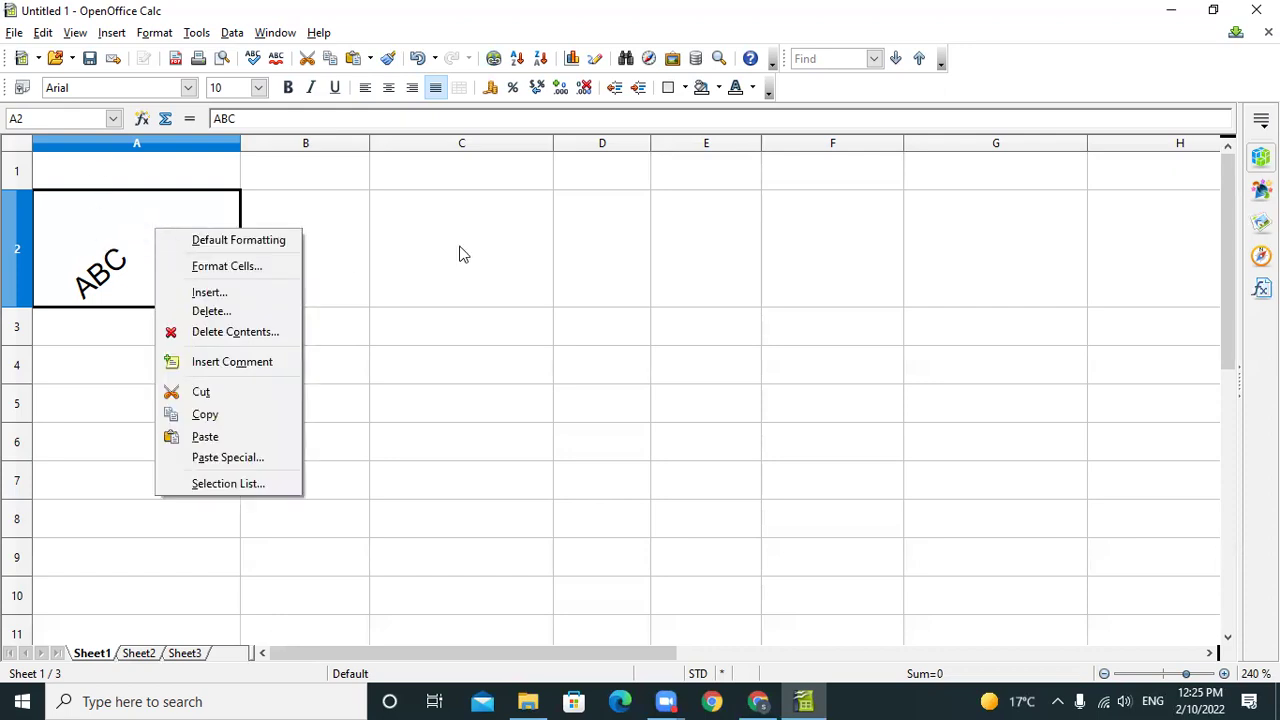
click(486, 297)
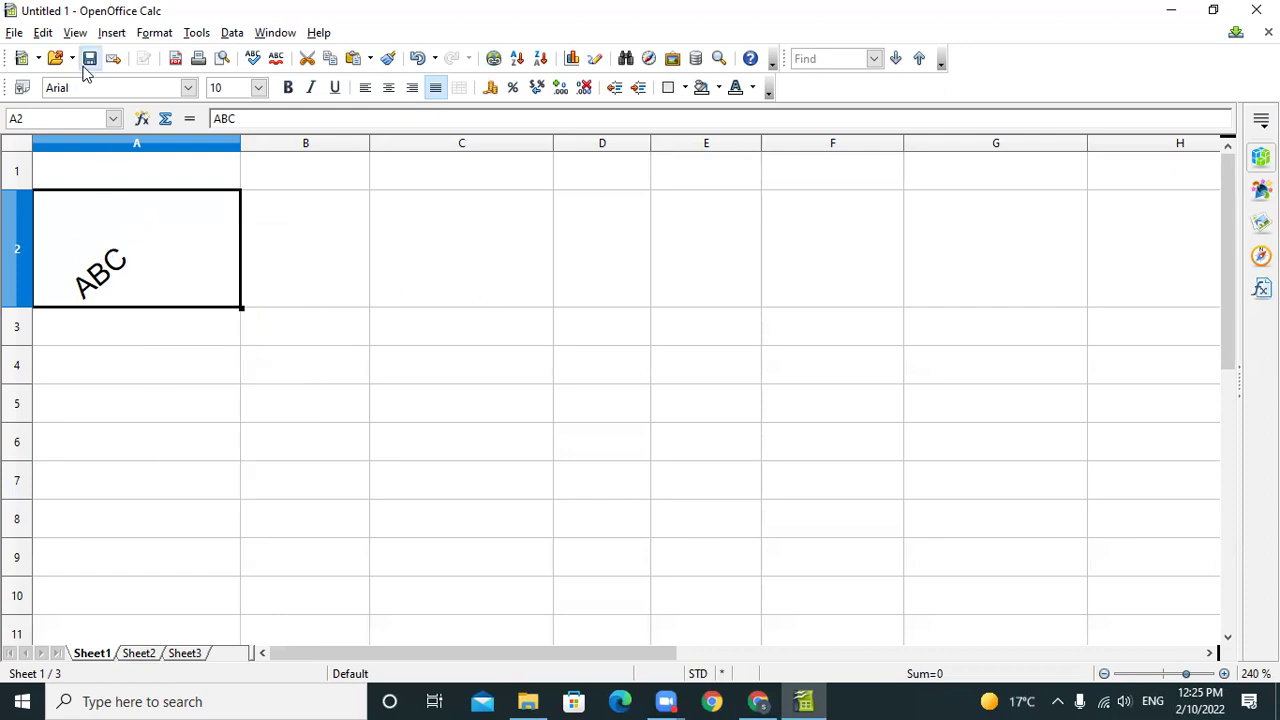
Examine which content types can be deleted from cell A2 in the Delete Contents dialog, and close it without deleting.
click(42, 33)
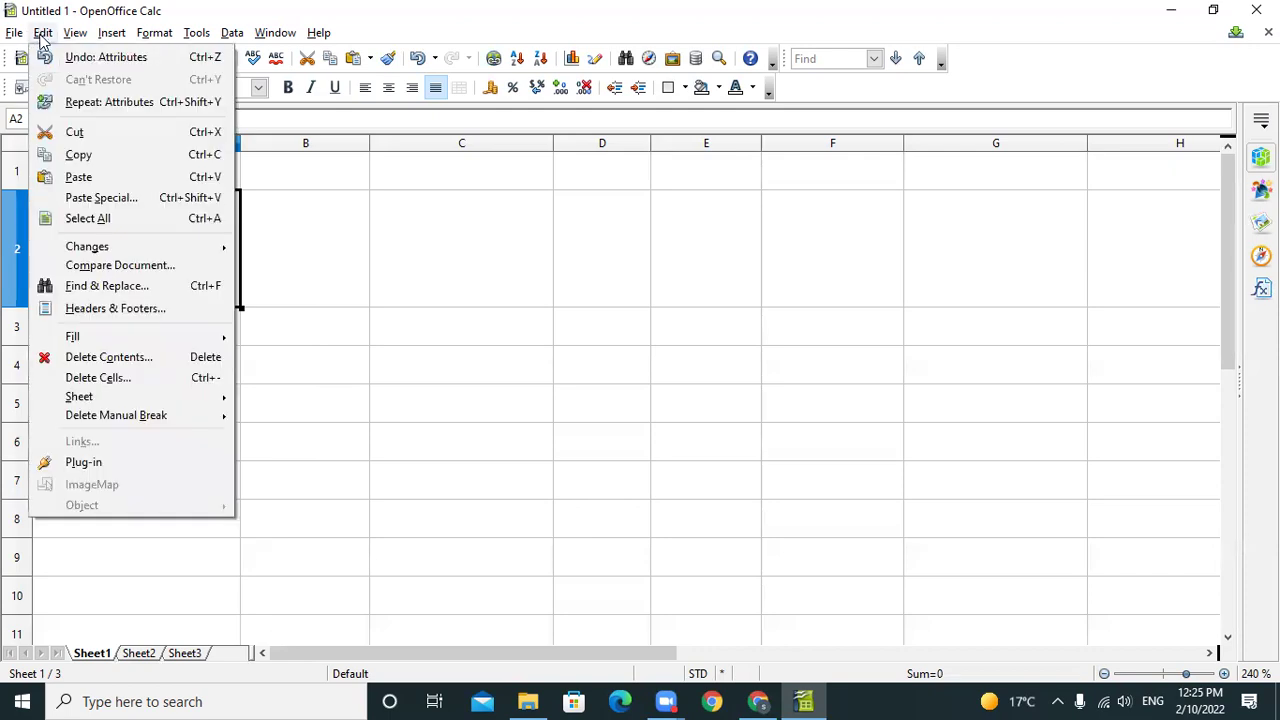
click(138, 364)
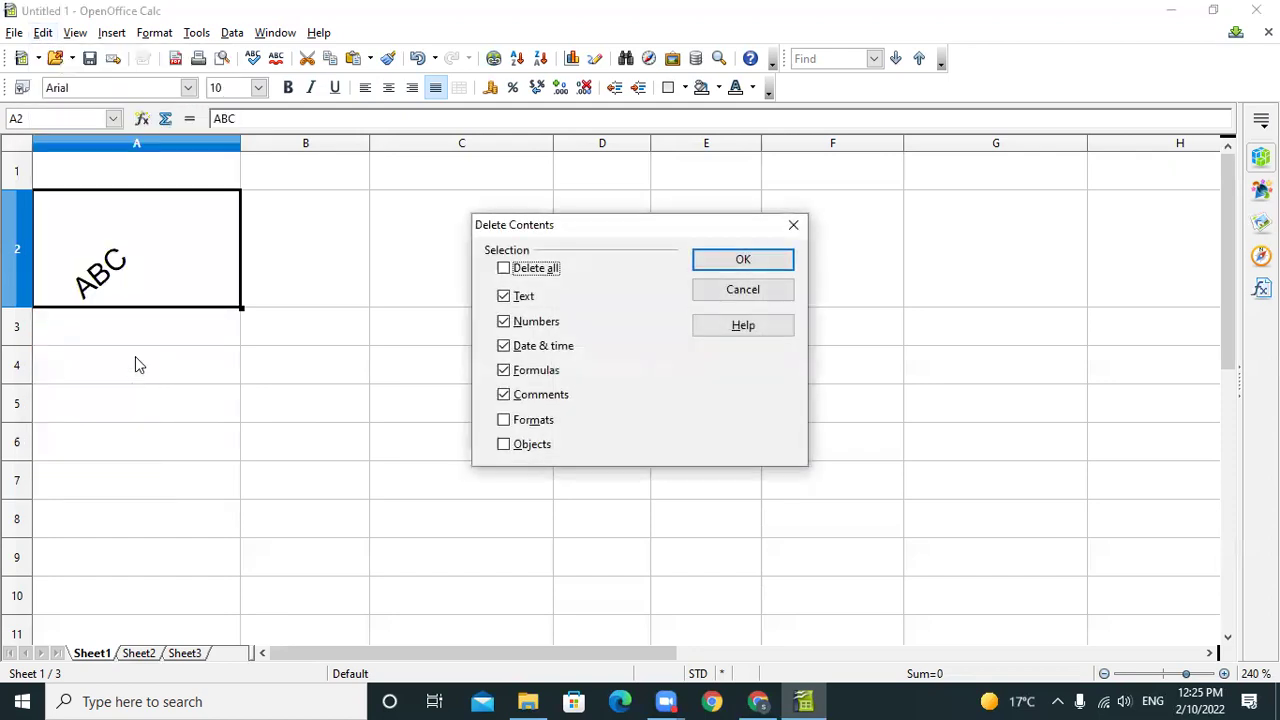
drag(493, 232, 183, 241)
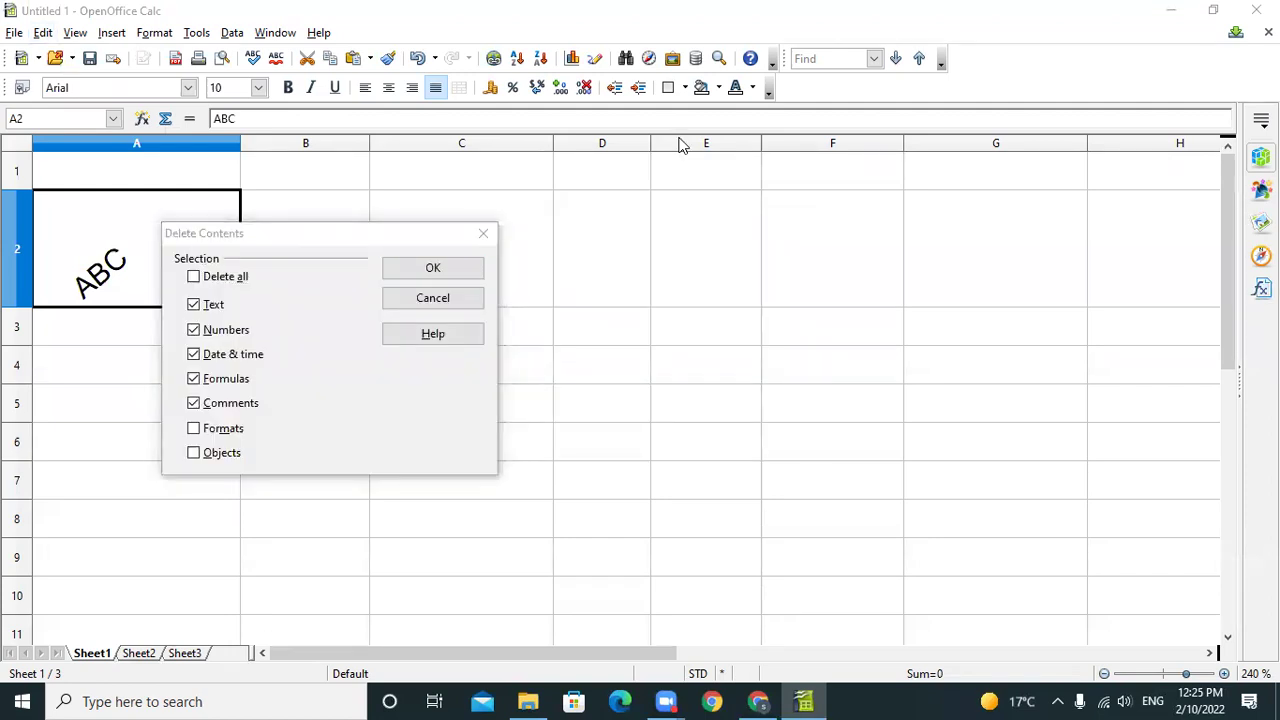
click(680, 145)
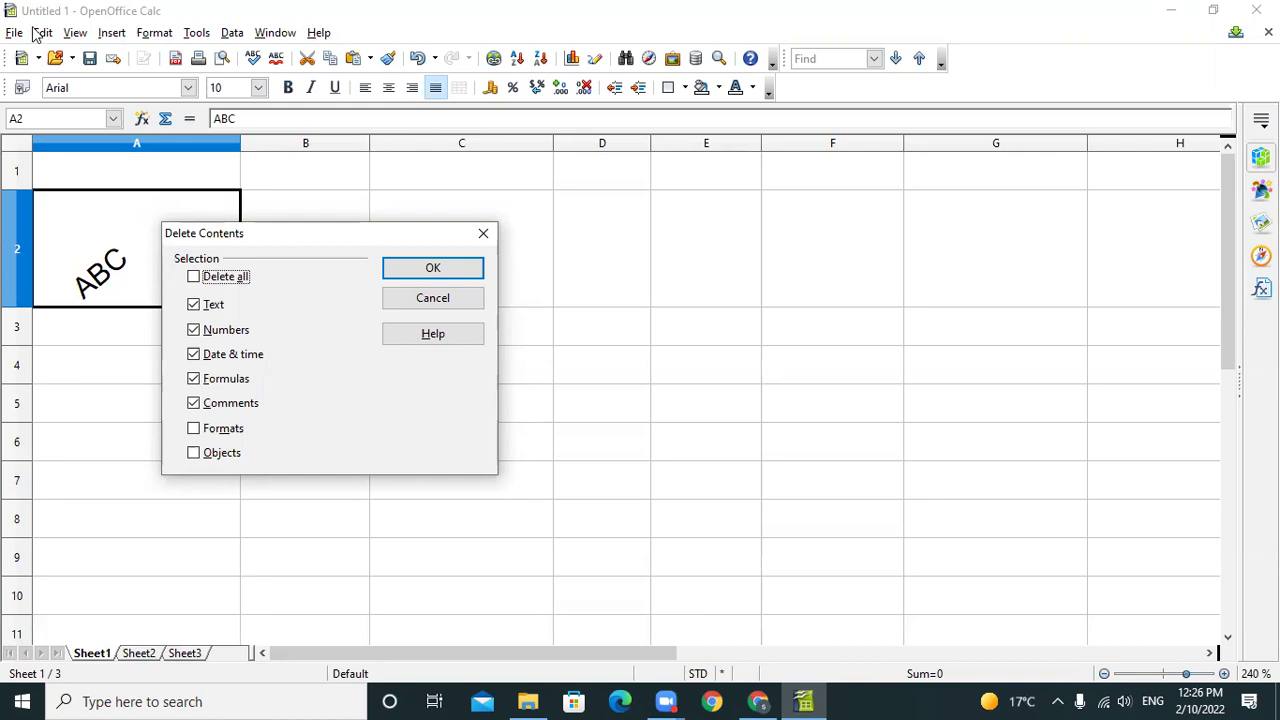
click(484, 235)
Examine the options for deleting cell B3 in the Delete Cells dialog, and close it without deleting.
click(288, 334)
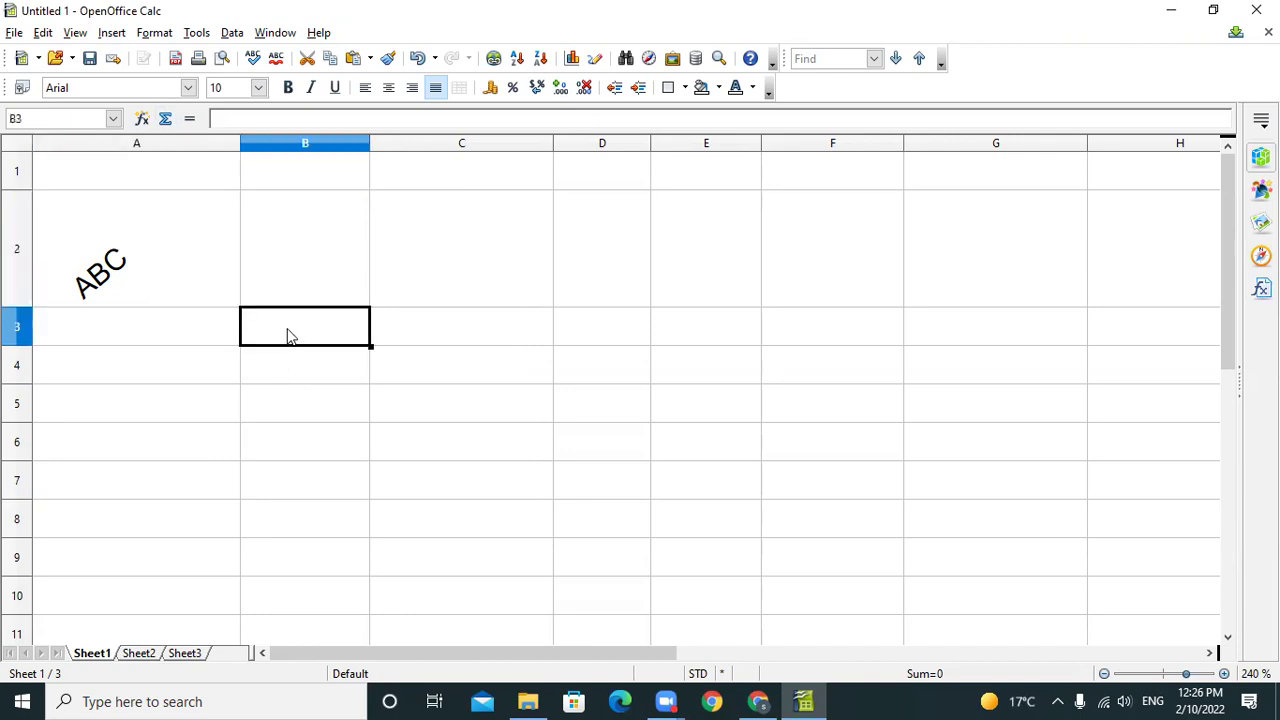
click(43, 33)
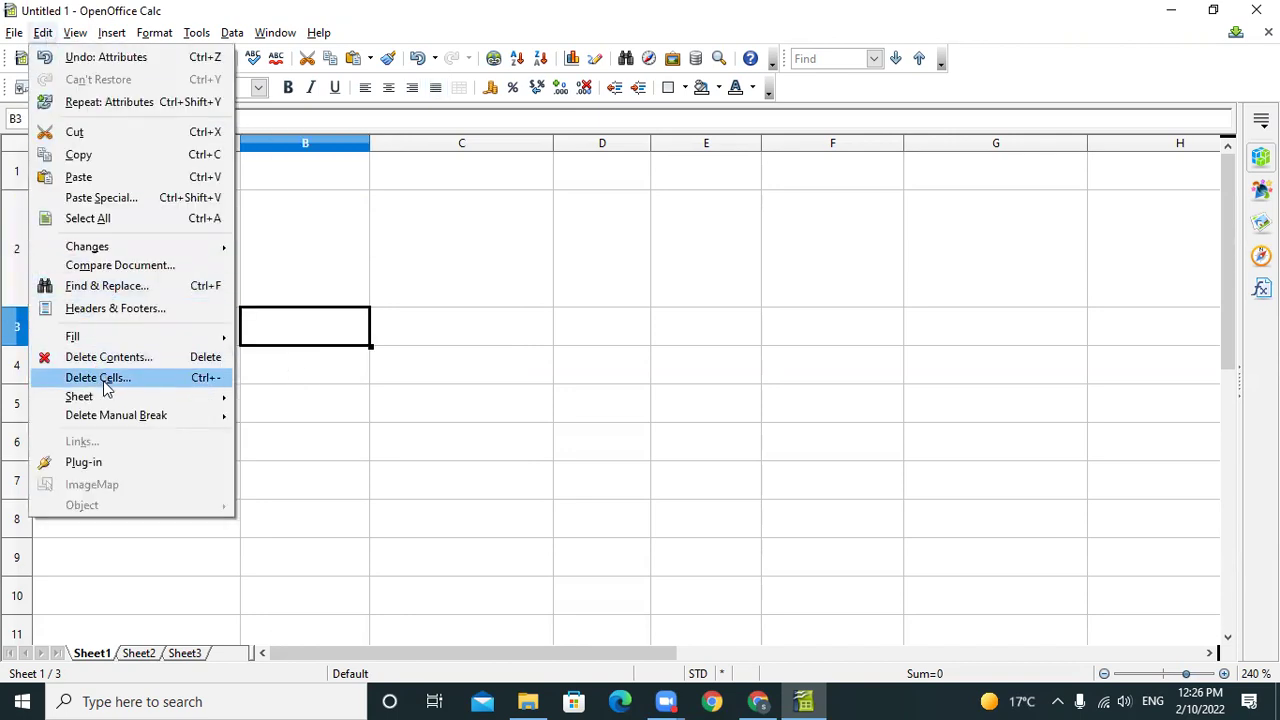
click(107, 387)
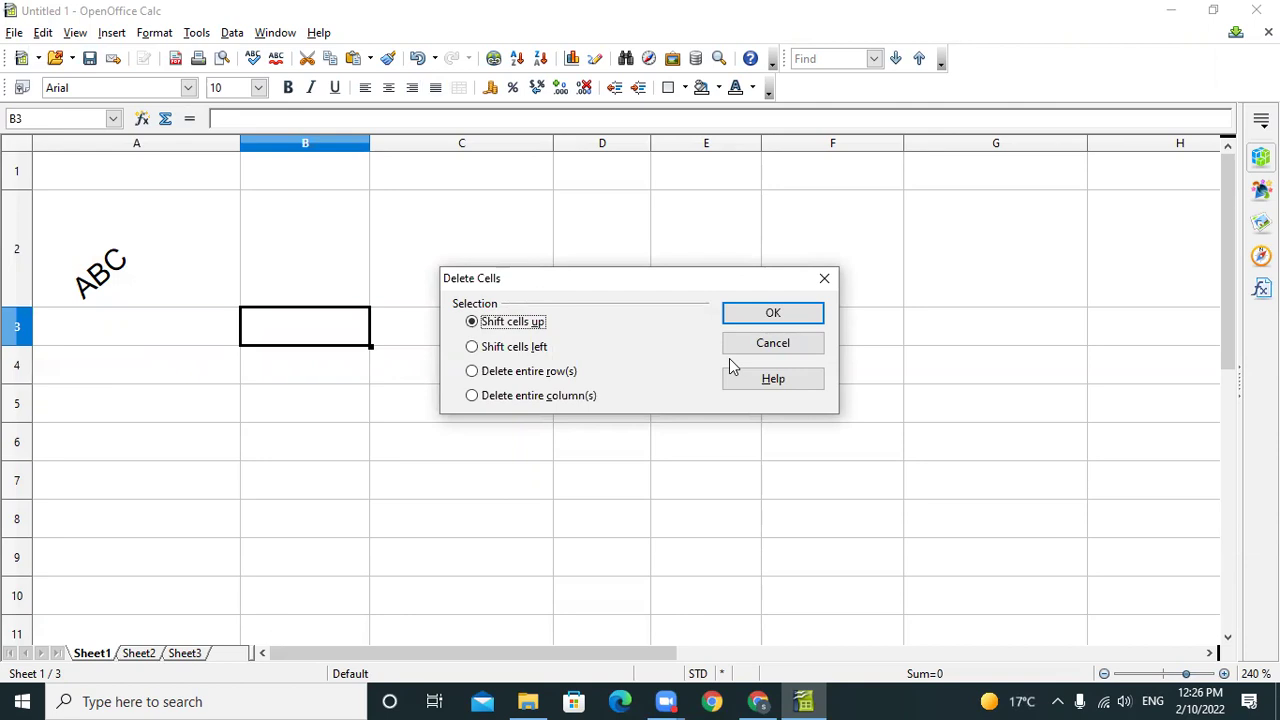
click(826, 281)
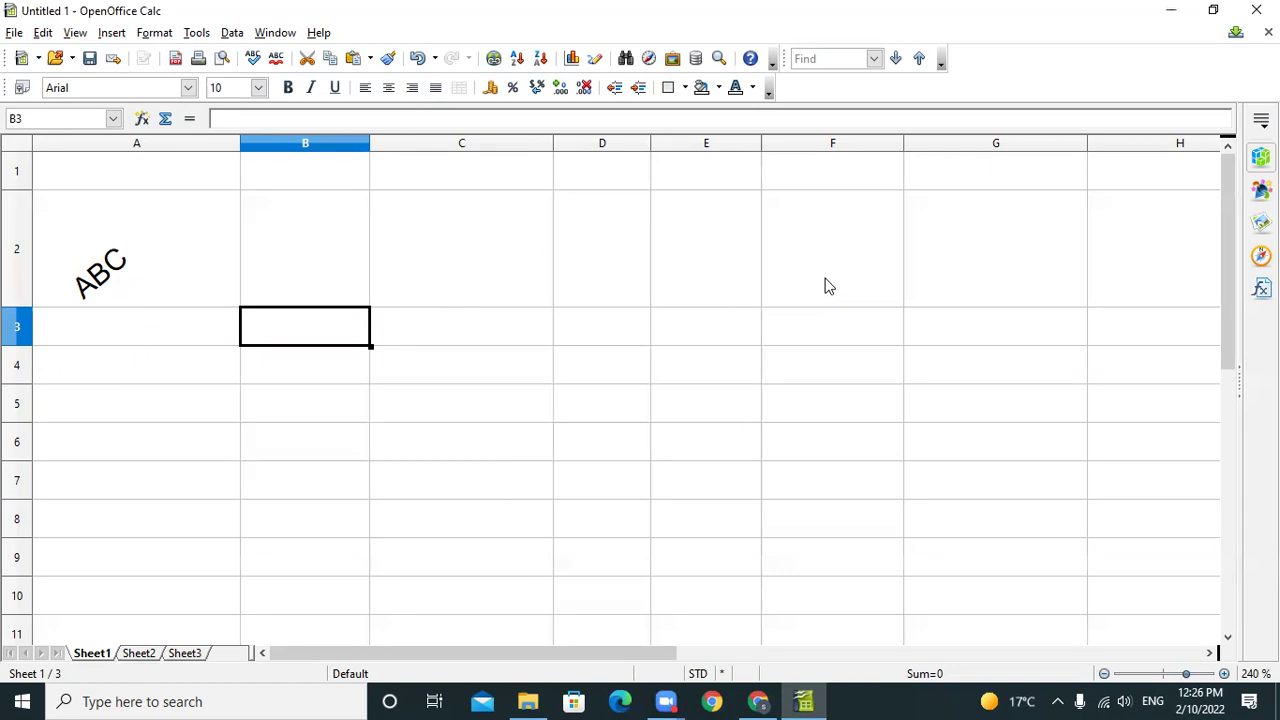
Insert a cell at B3 with the Shift cells down option.
click(445, 457)
click(327, 326)
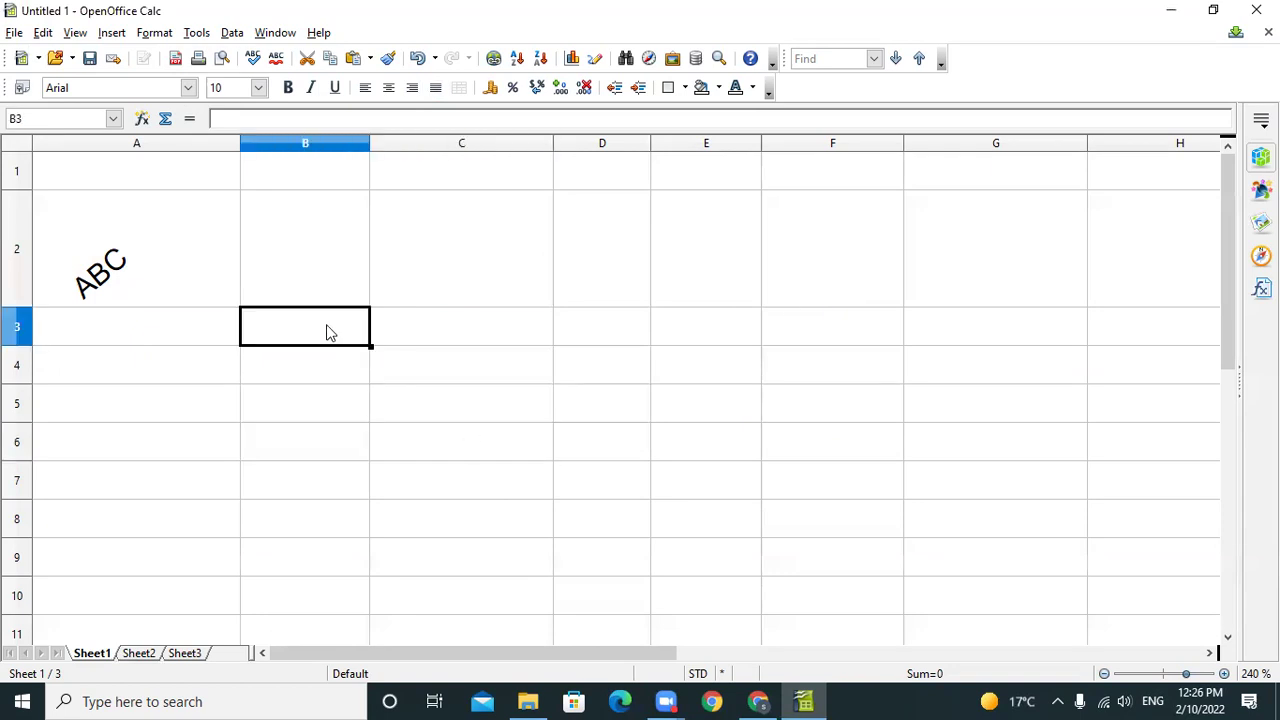
click(112, 33)
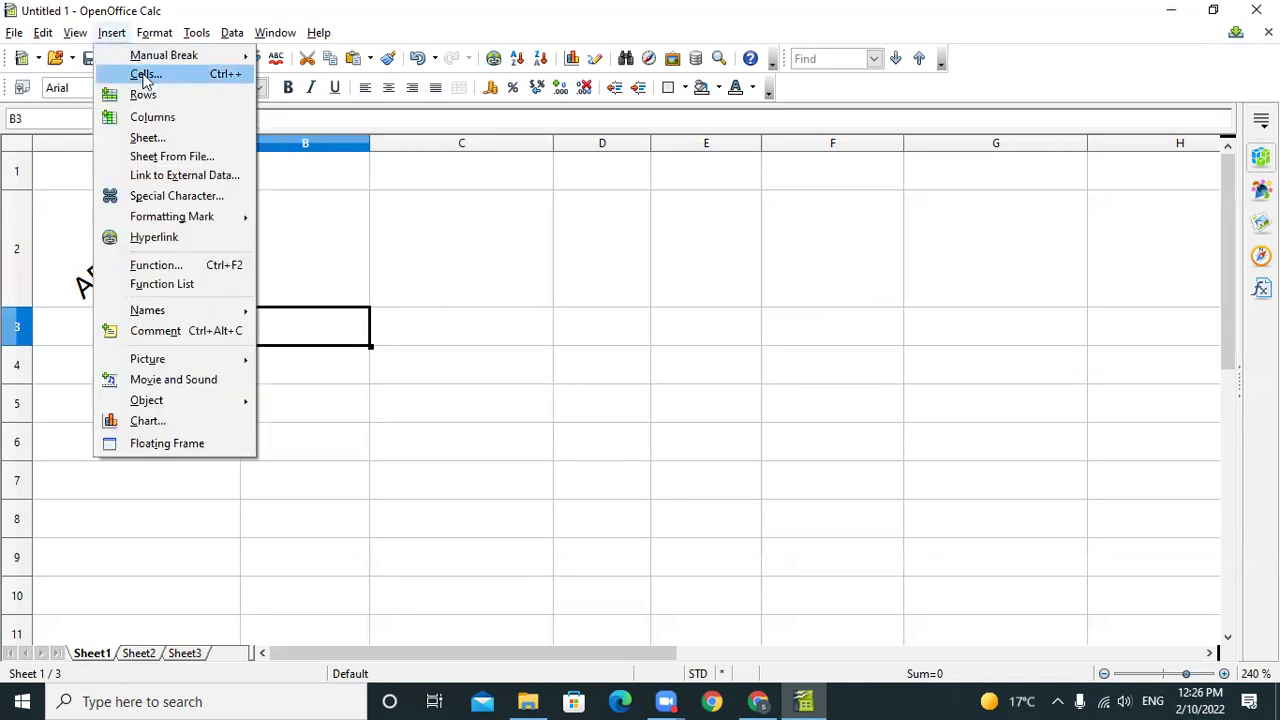
click(145, 76)
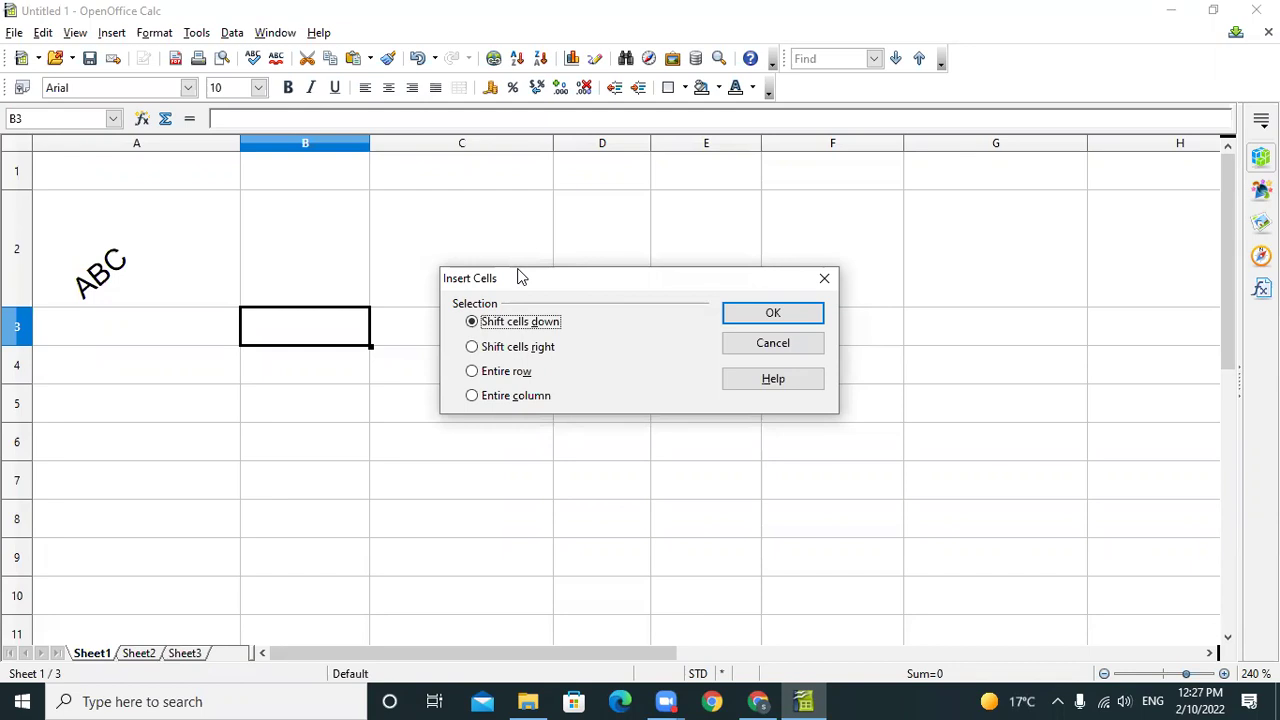
click(790, 315)
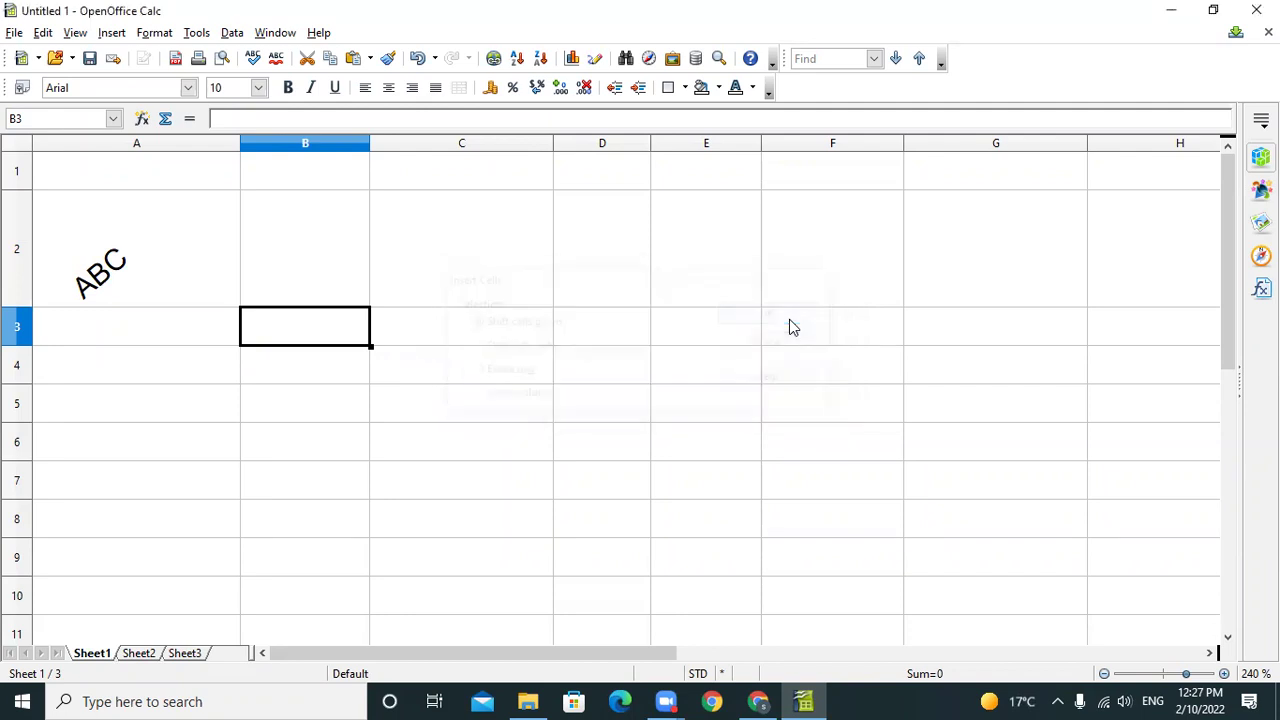
Delete the contents of cell A2 and fit the height of row 2 to the optimal size.
click(173, 268)
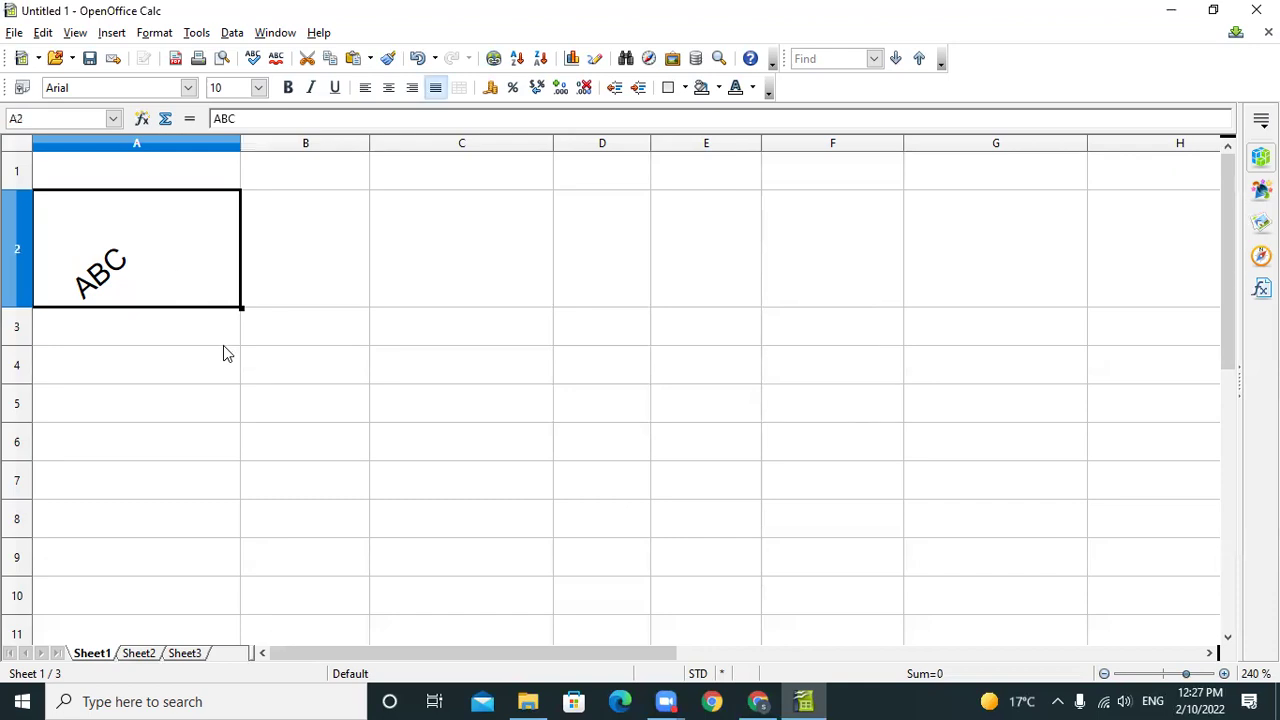
key(BackSpace)
click(743, 262)
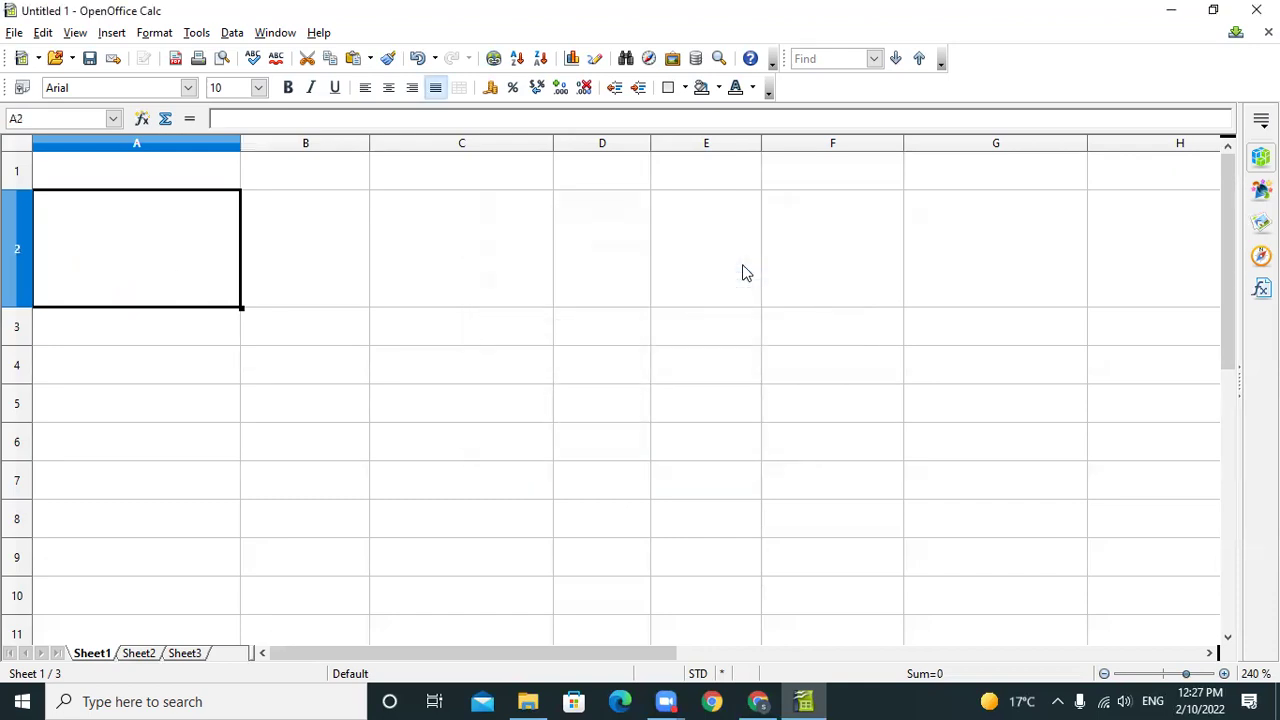
drag(16, 306, 16, 305)
double_click(16, 306)
Enter the heading Product Name in cell A1.
click(136, 170)
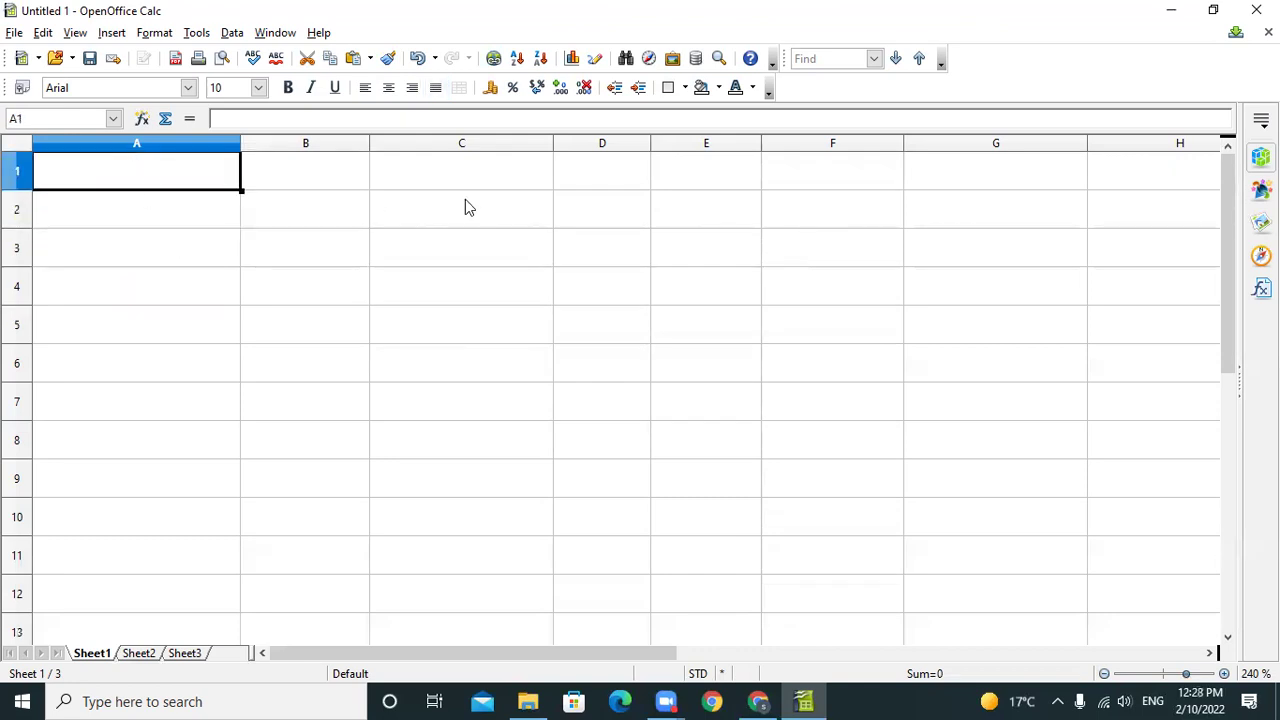
text(N)
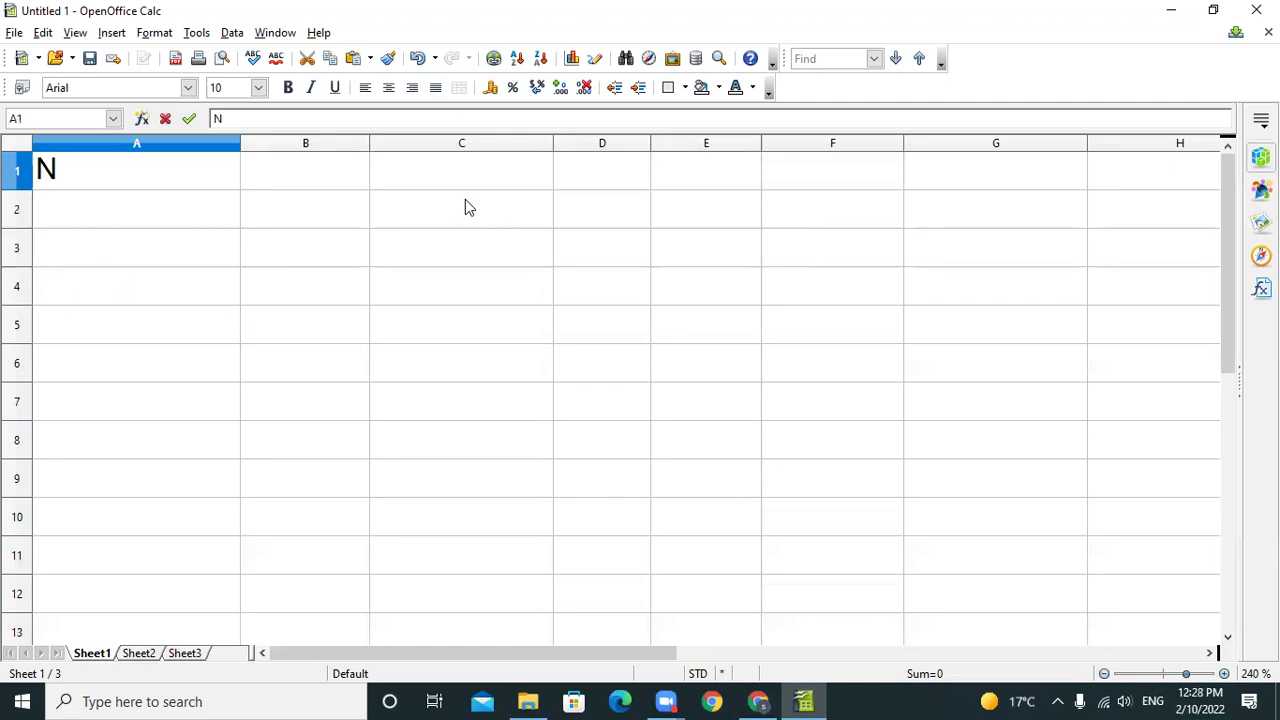
key(BackSpace)
text(Prod)
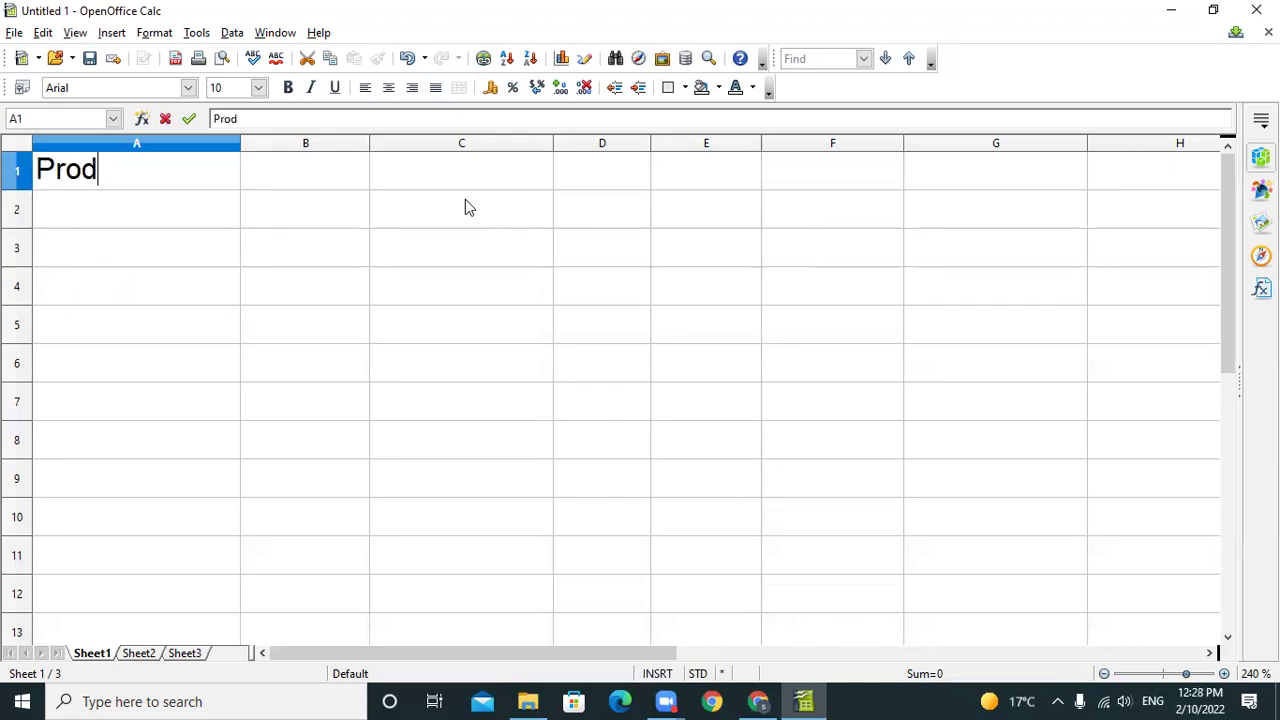
text(uct Name)
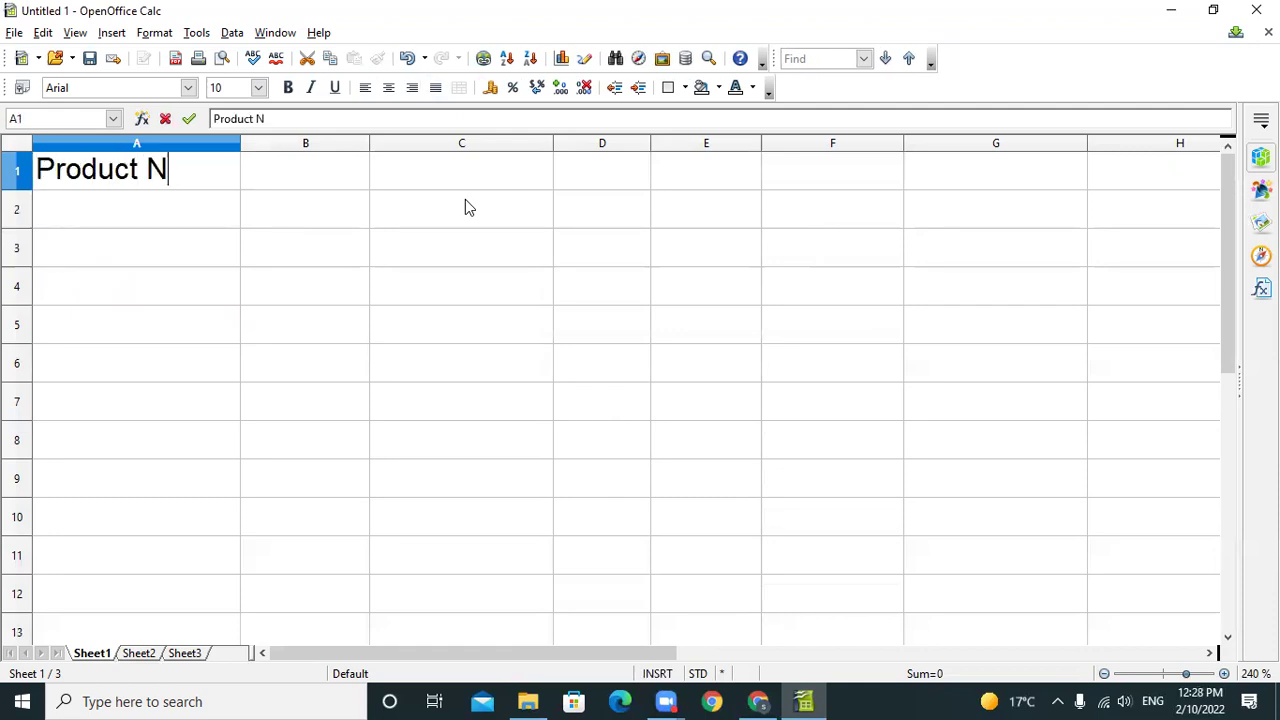
click(268, 172)
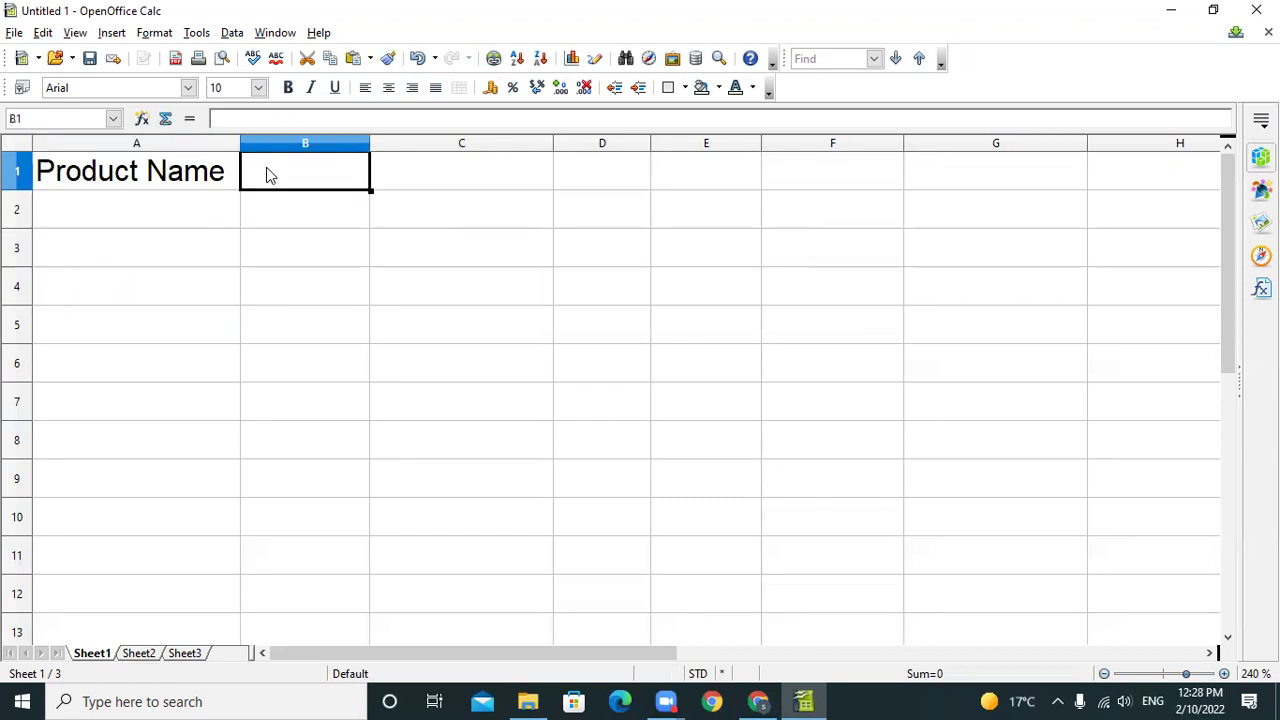
Enter the column headings Name, BASIC and HRA in cells A1 to C1.
click(97, 184)
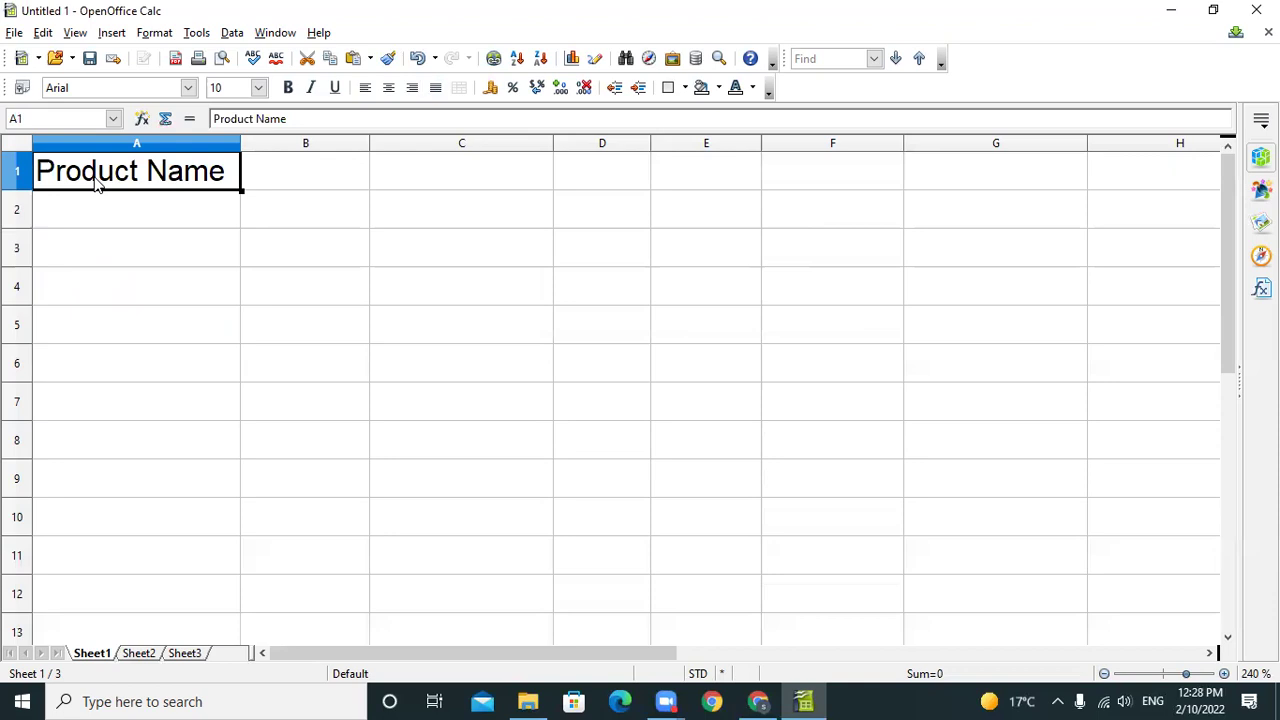
text(Name)
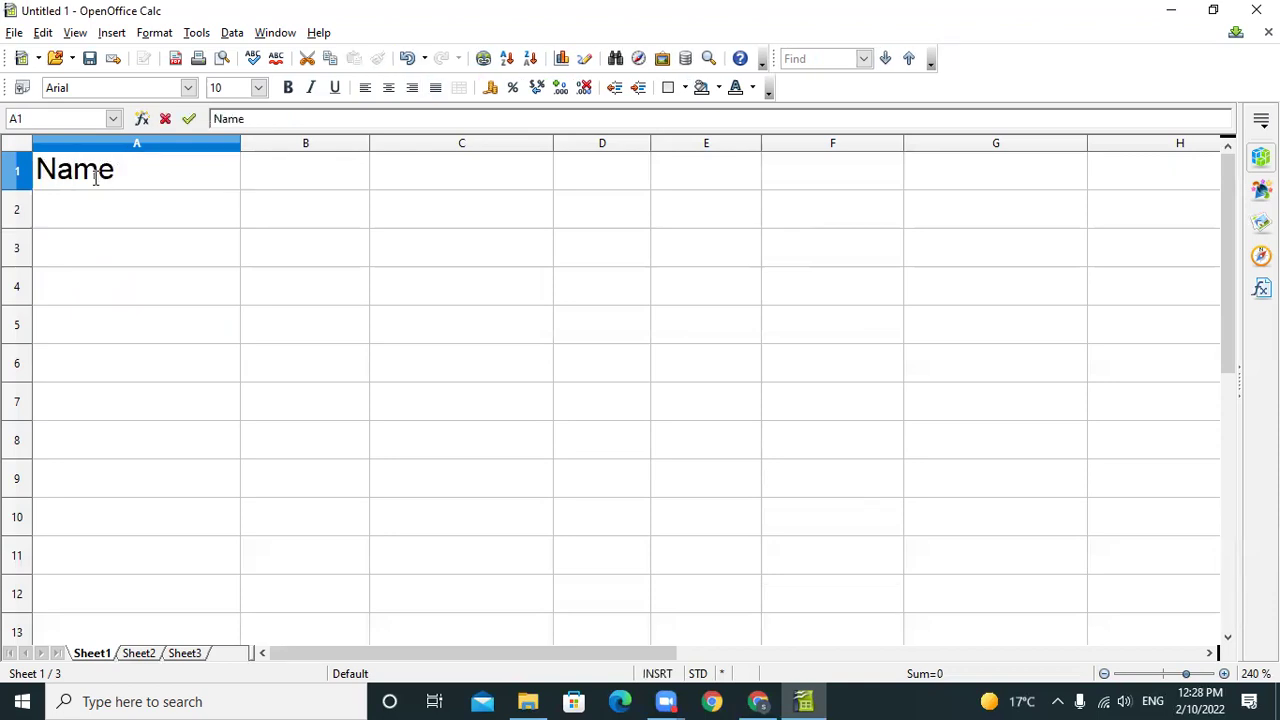
click(292, 176)
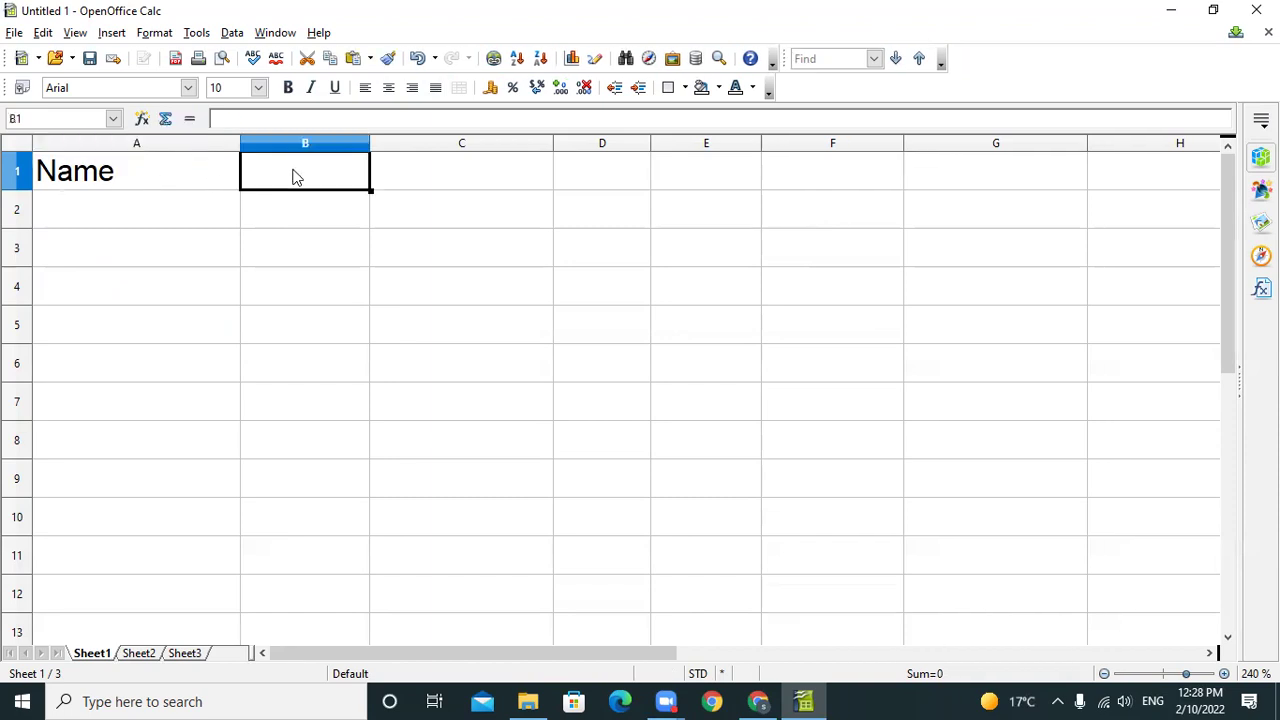
text(BASIC)
click(444, 193)
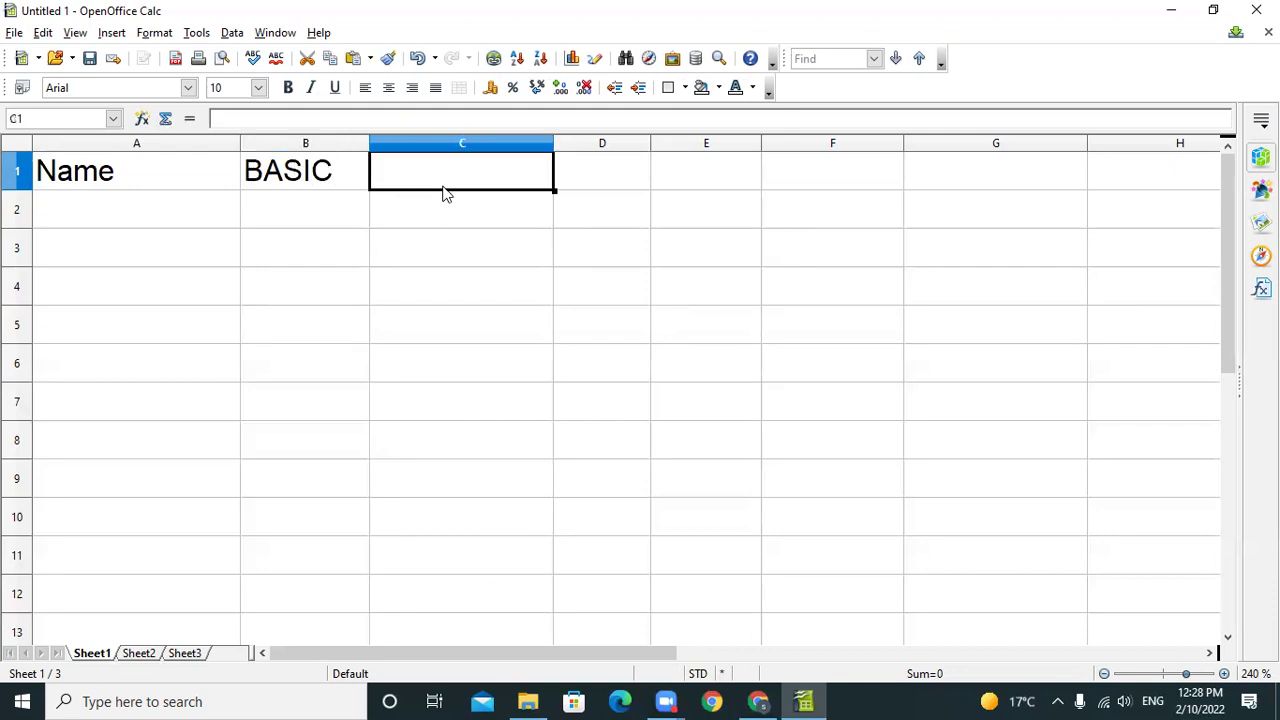
text(HRA)
Add the column headings CA, IT and Total in cells D1 to F1.
click(612, 170)
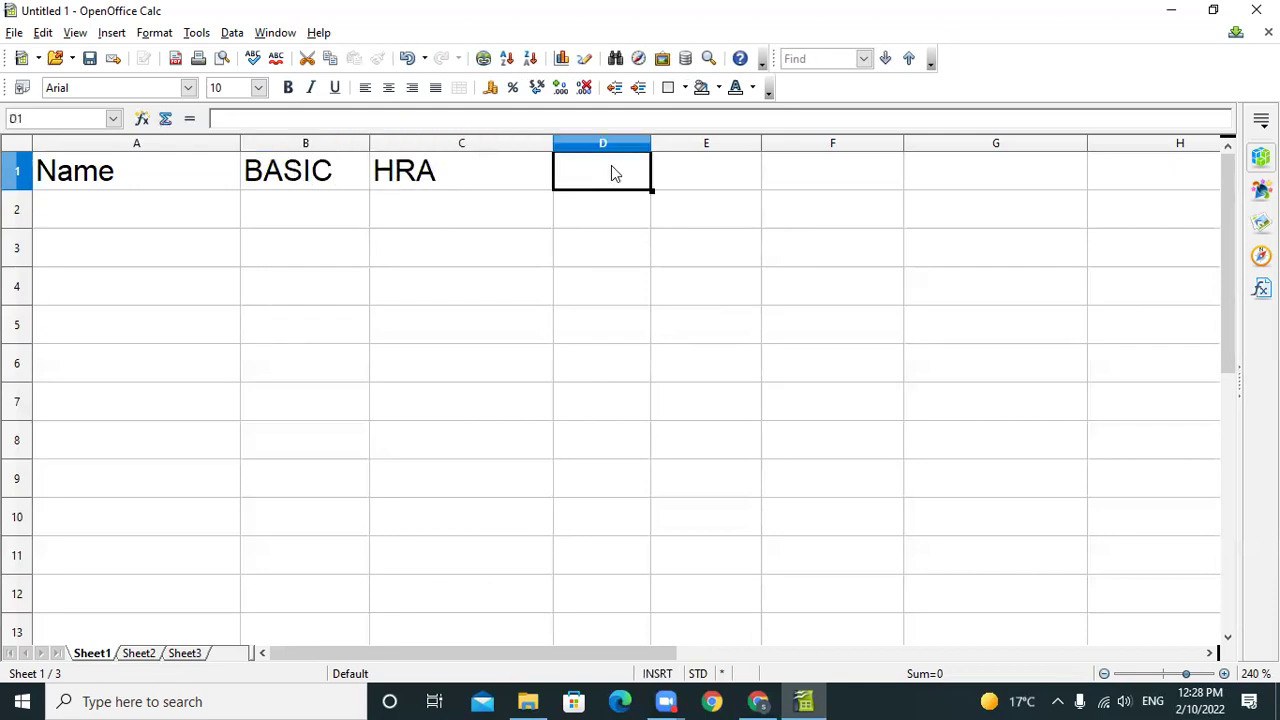
text(CA)
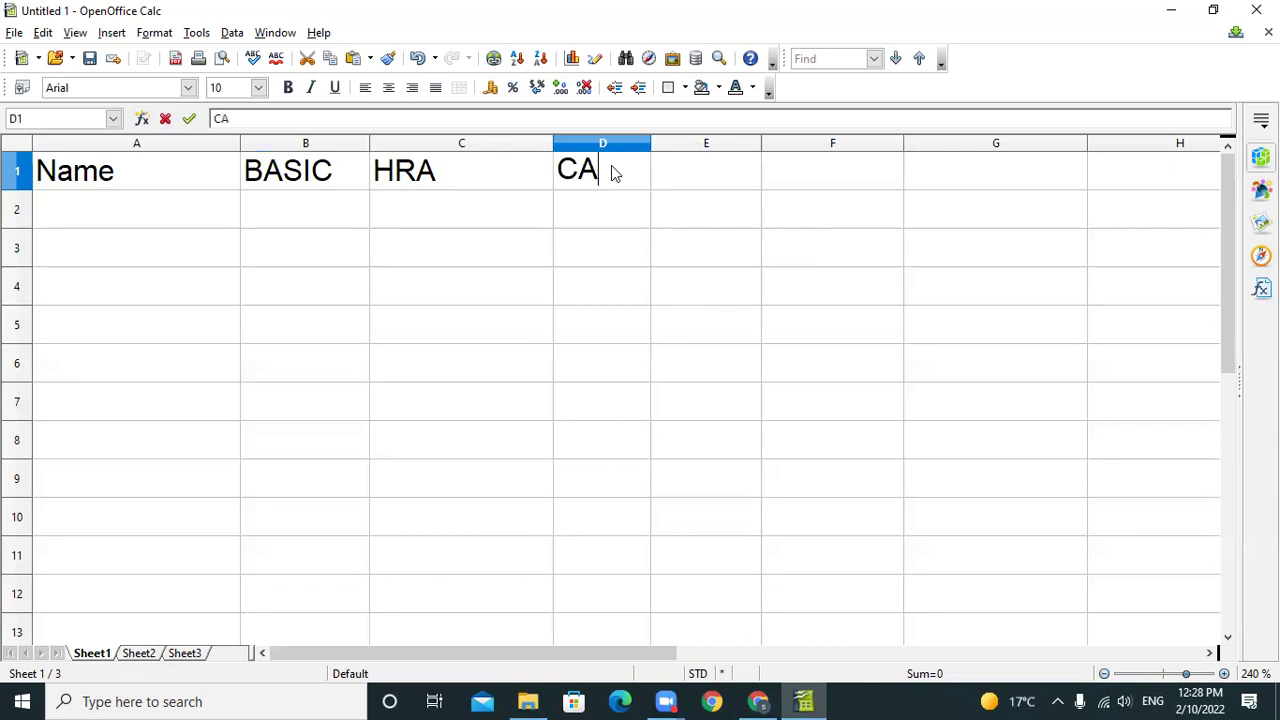
click(716, 172)
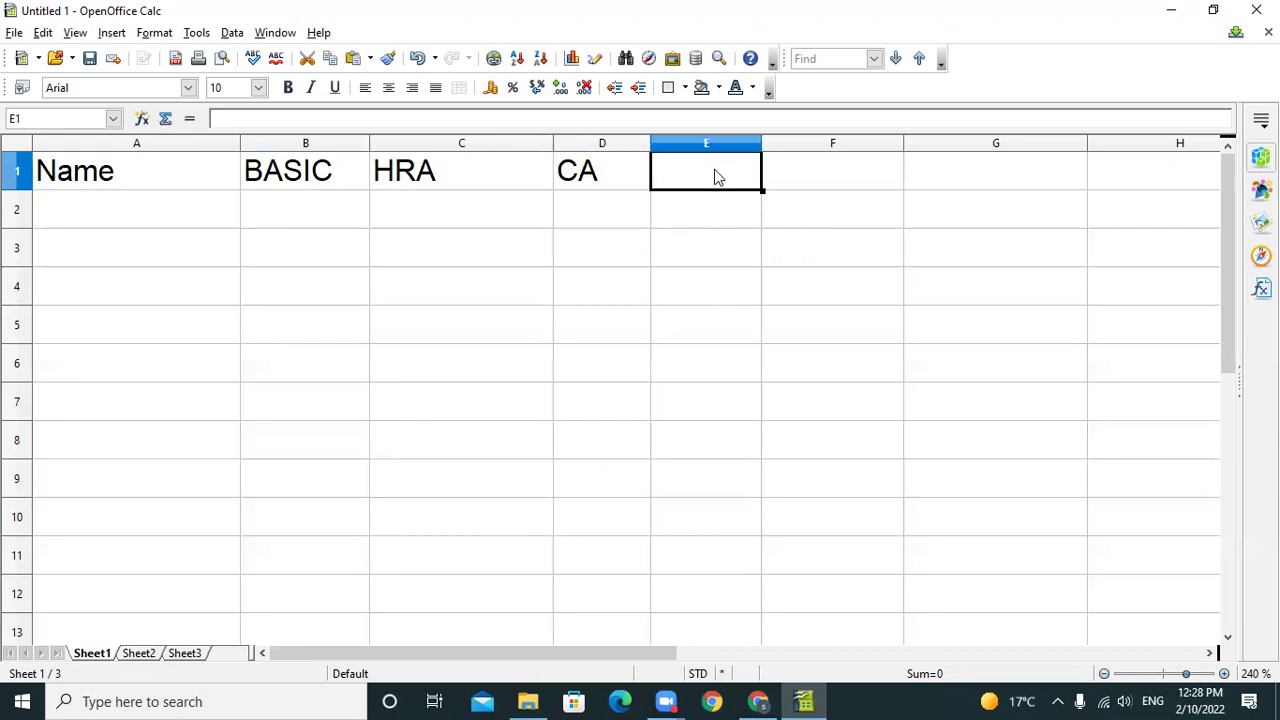
text(IT)
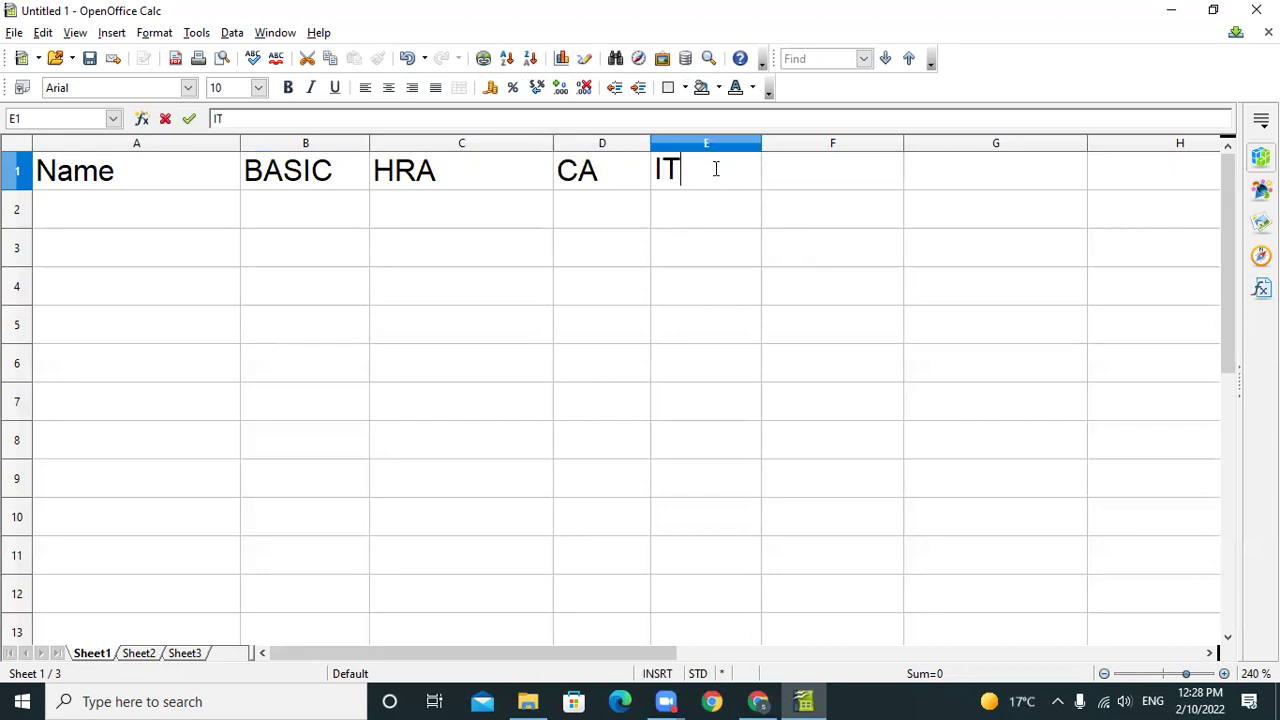
key(Return)
key(Up)
key(Right)
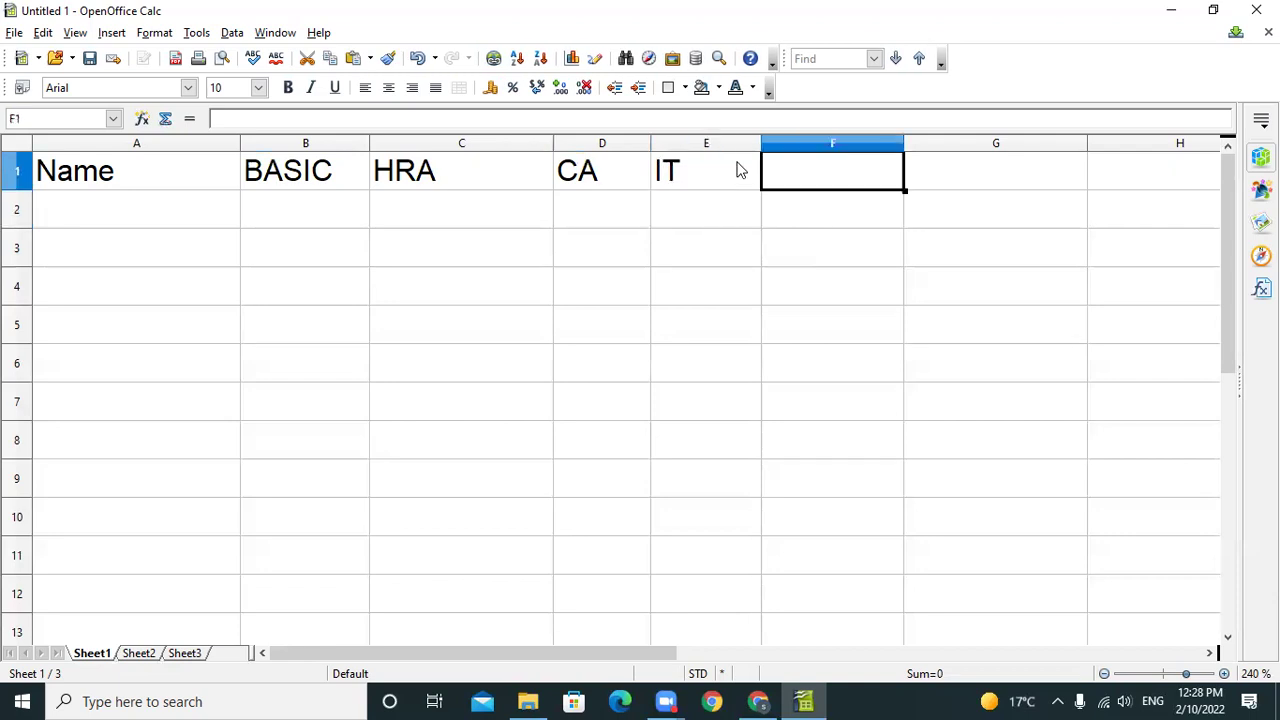
text(Total)
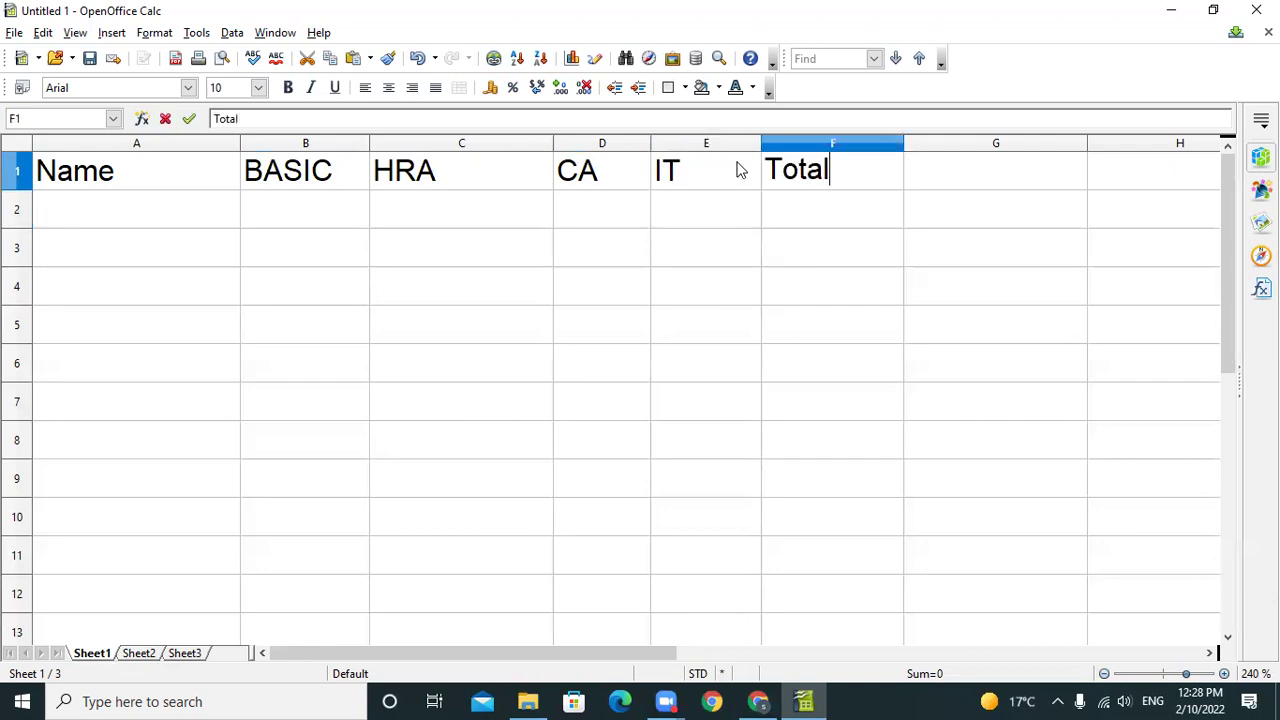
Enter the first person's name in cell A2 under the Name heading.
click(120, 214)
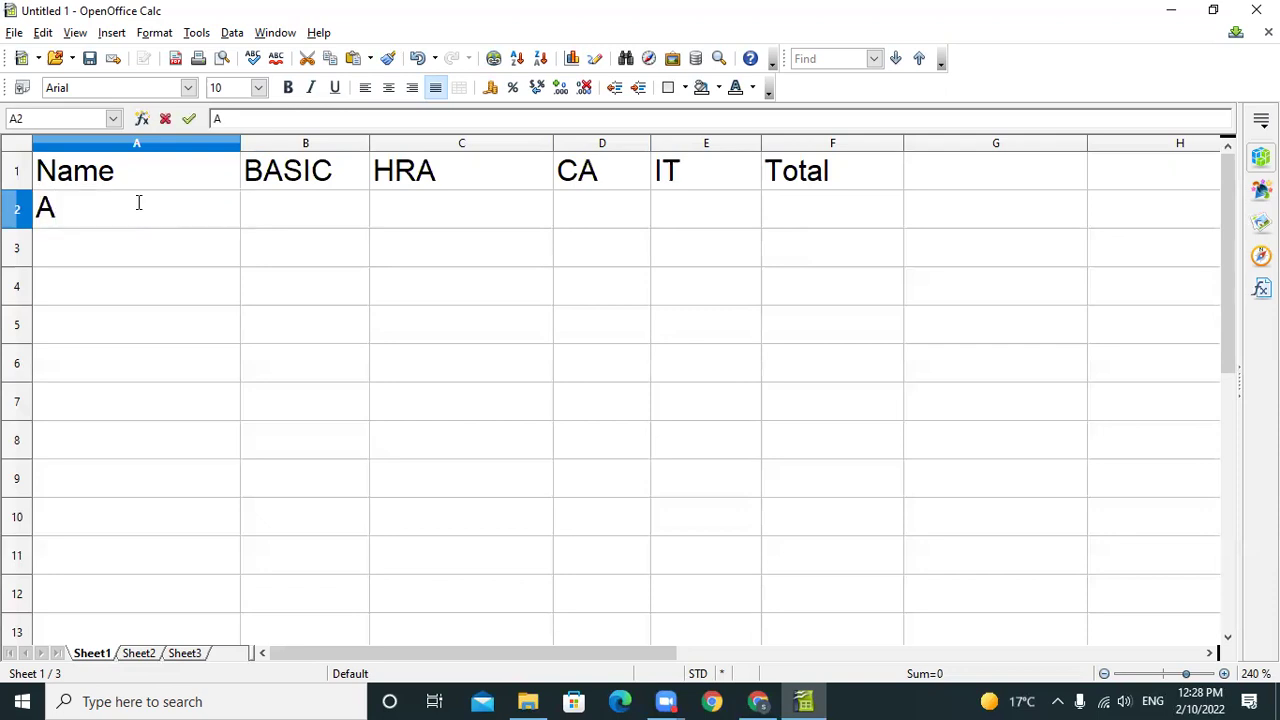
text(mrit)
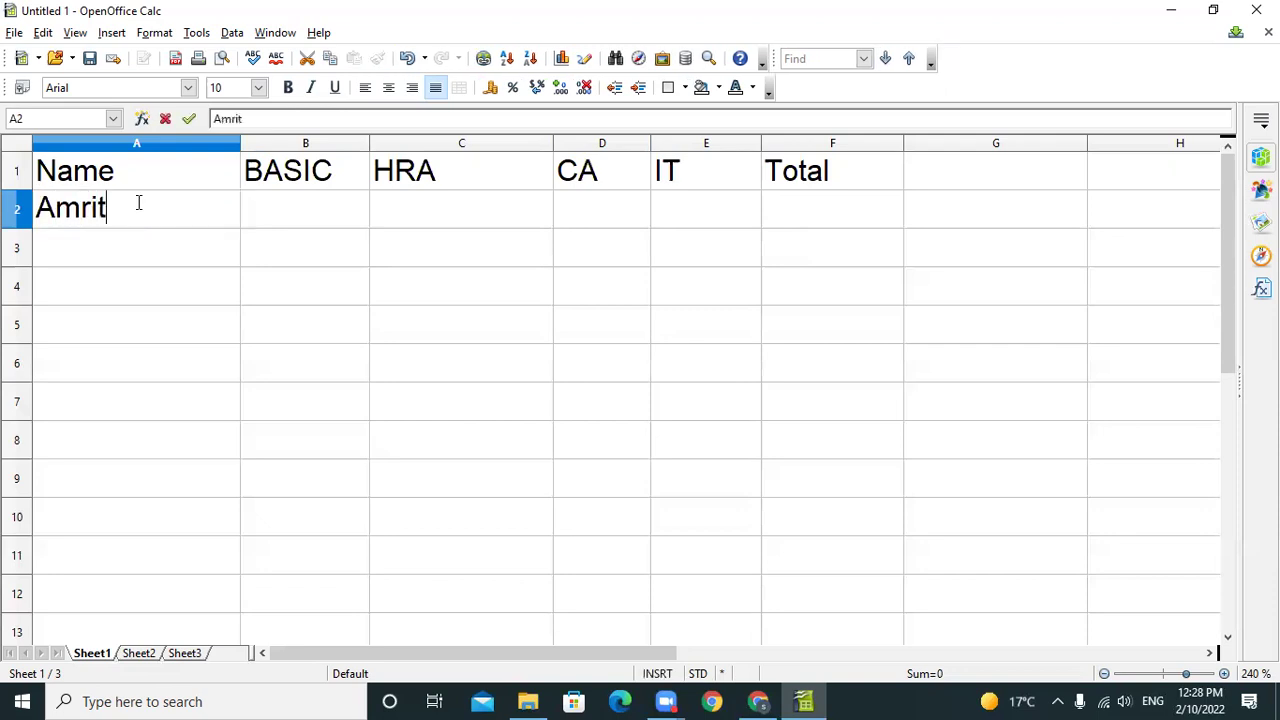
key(Return)
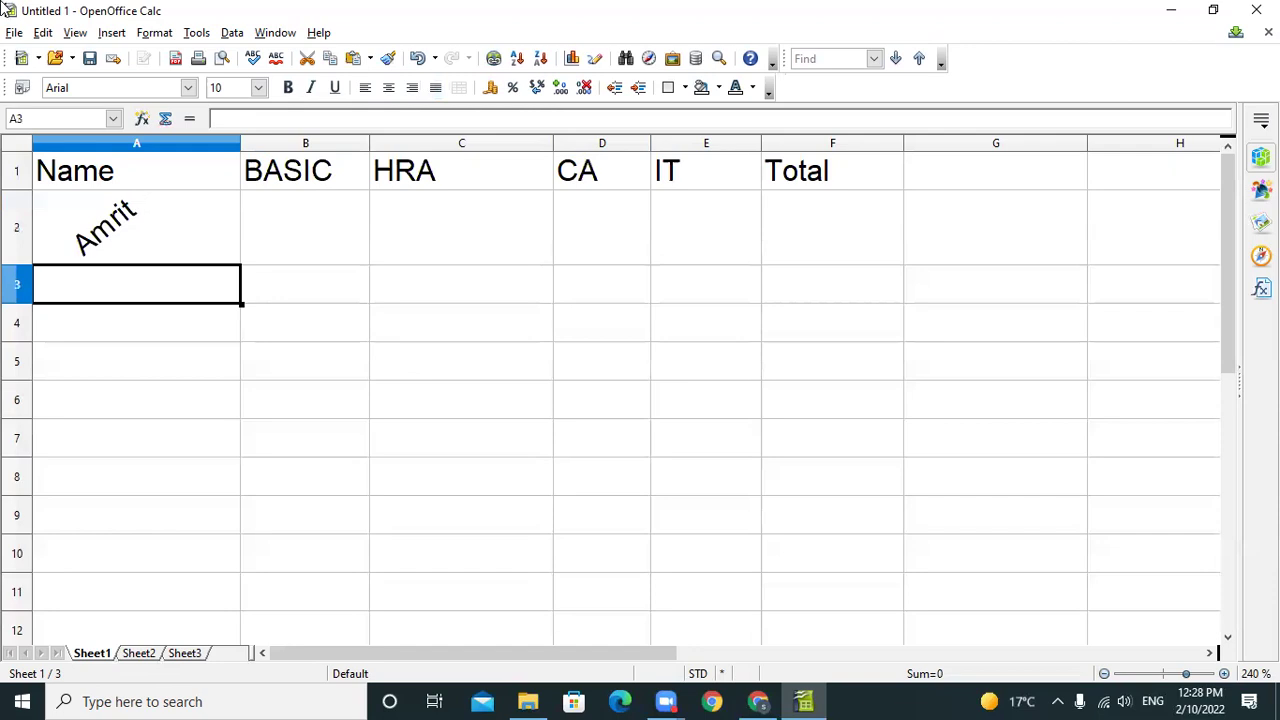
Set the text orientation of cell A2 to 3 degrees in the cell formatting.
click(85, 248)
right_click(85, 248)
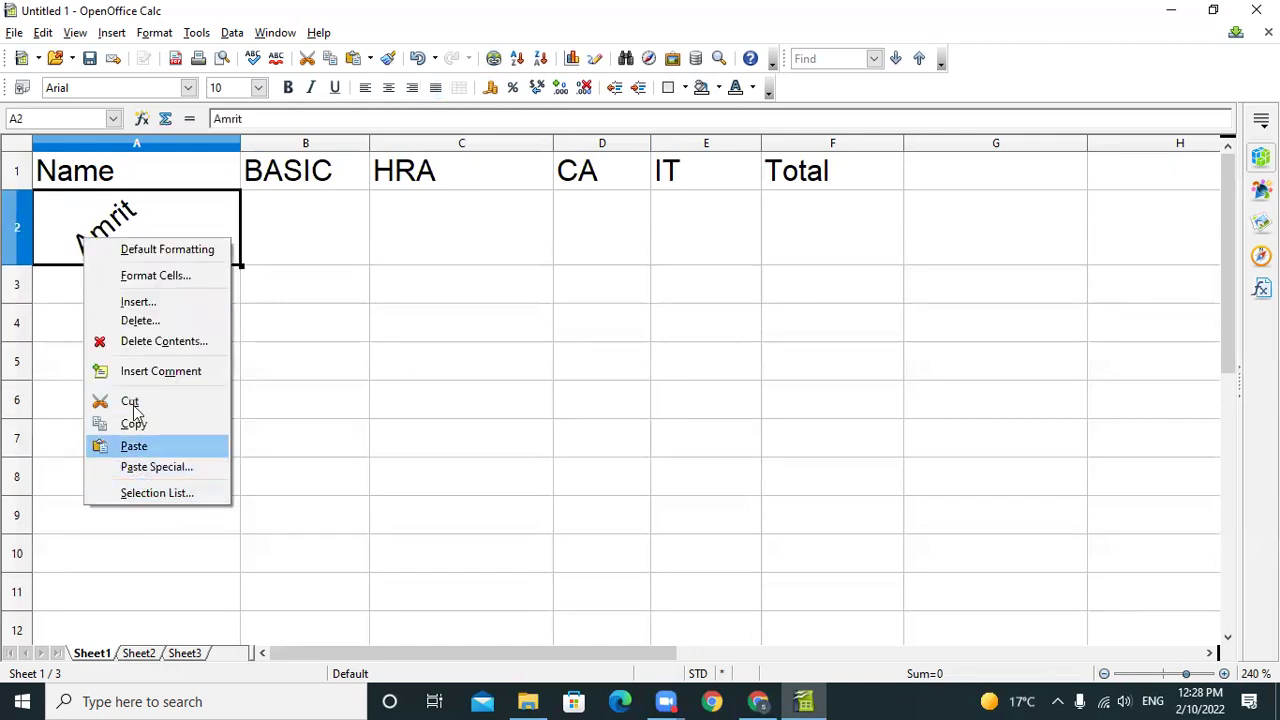
click(152, 276)
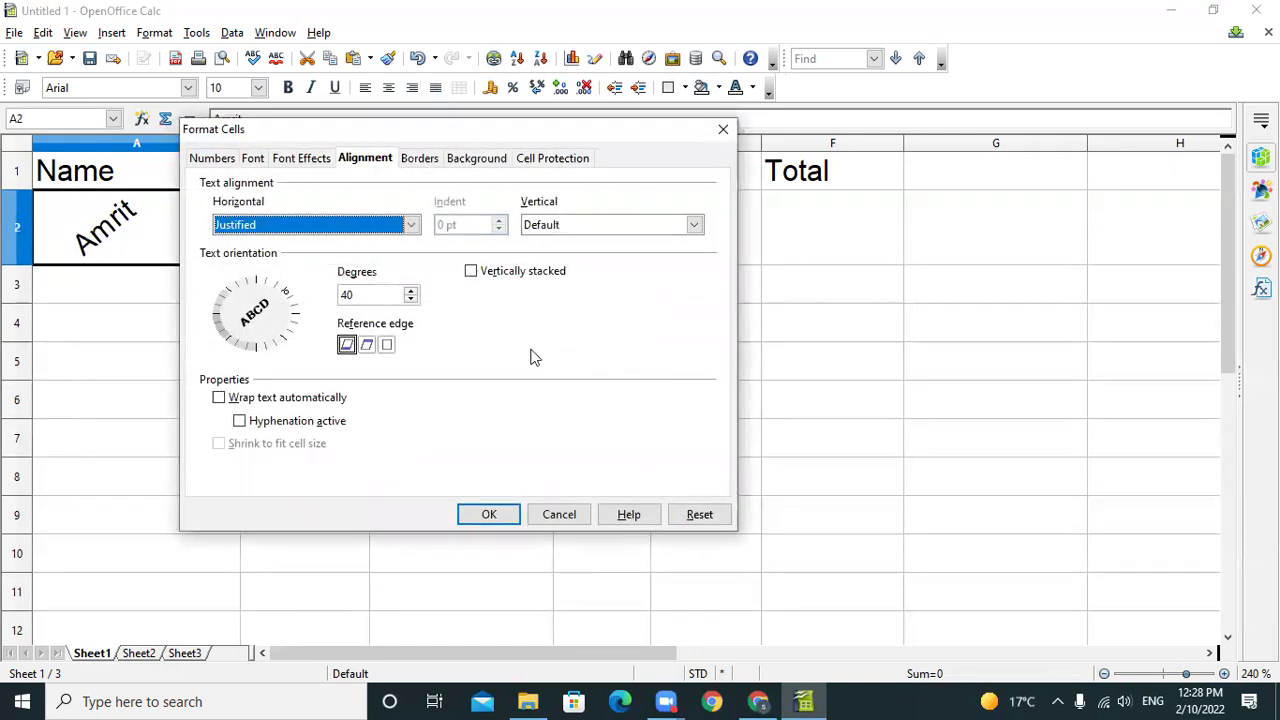
click(295, 312)
click(295, 313)
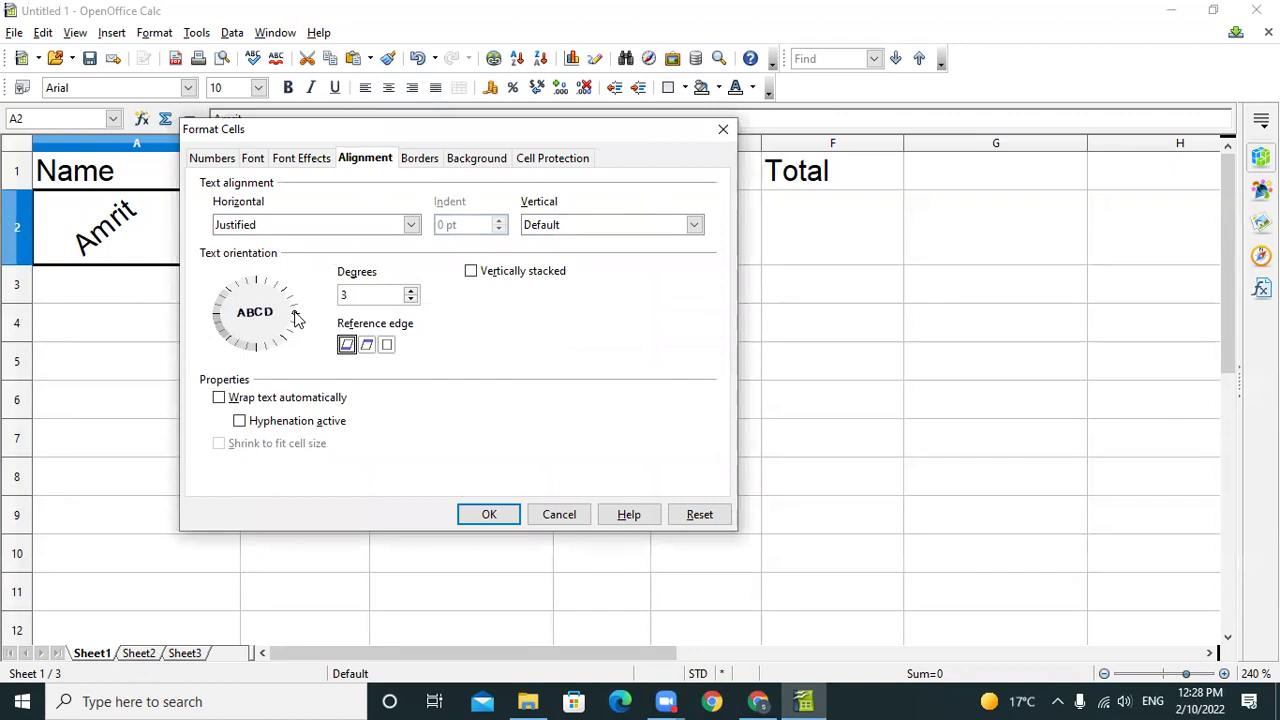
click(489, 515)
drag(208, 277, 185, 252)
click(178, 216)
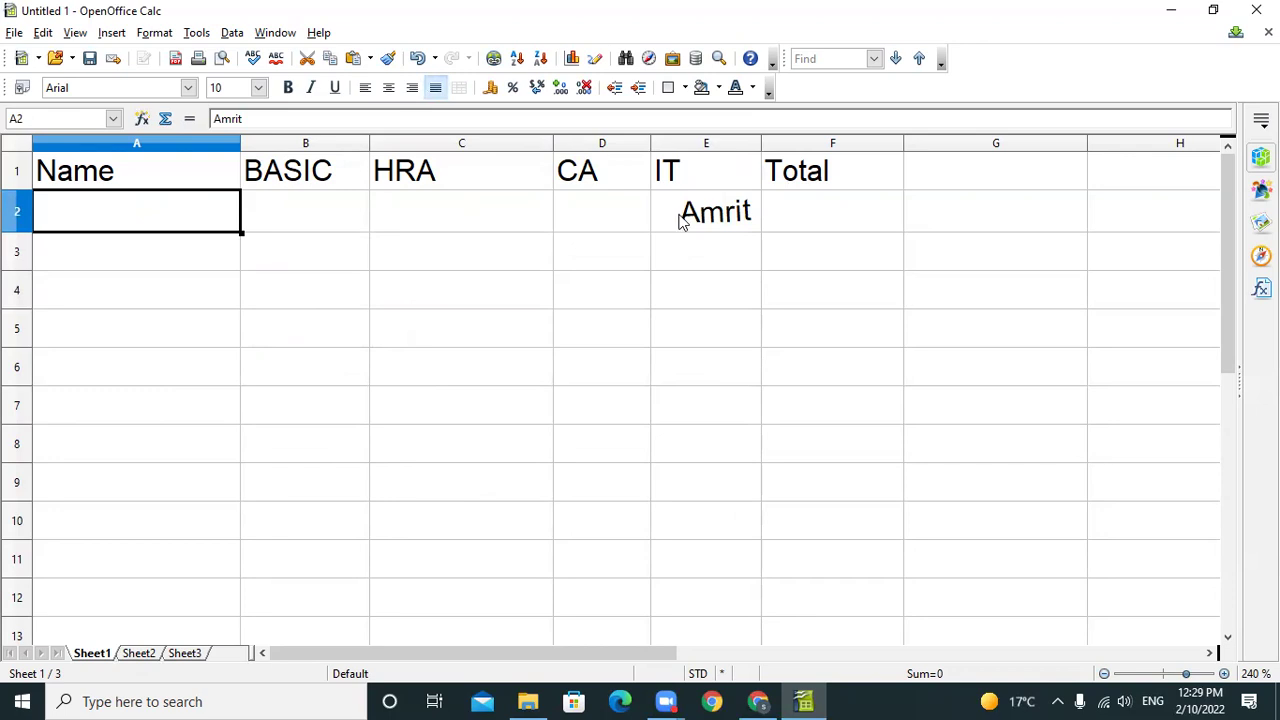
Delete the text, numbers, dates, formulas and comments from cell E2.
click(684, 218)
key(Delete)
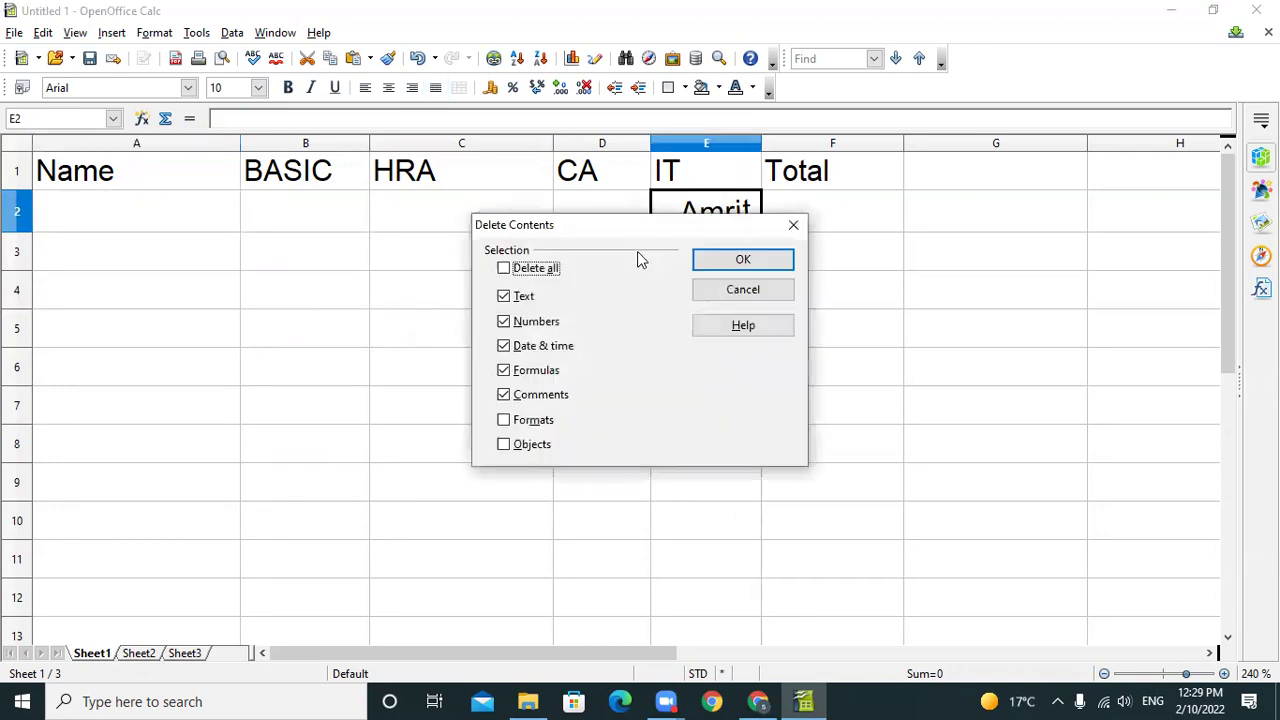
click(748, 262)
Re-enter the first person's name in cell A2 under the Name heading.
click(211, 229)
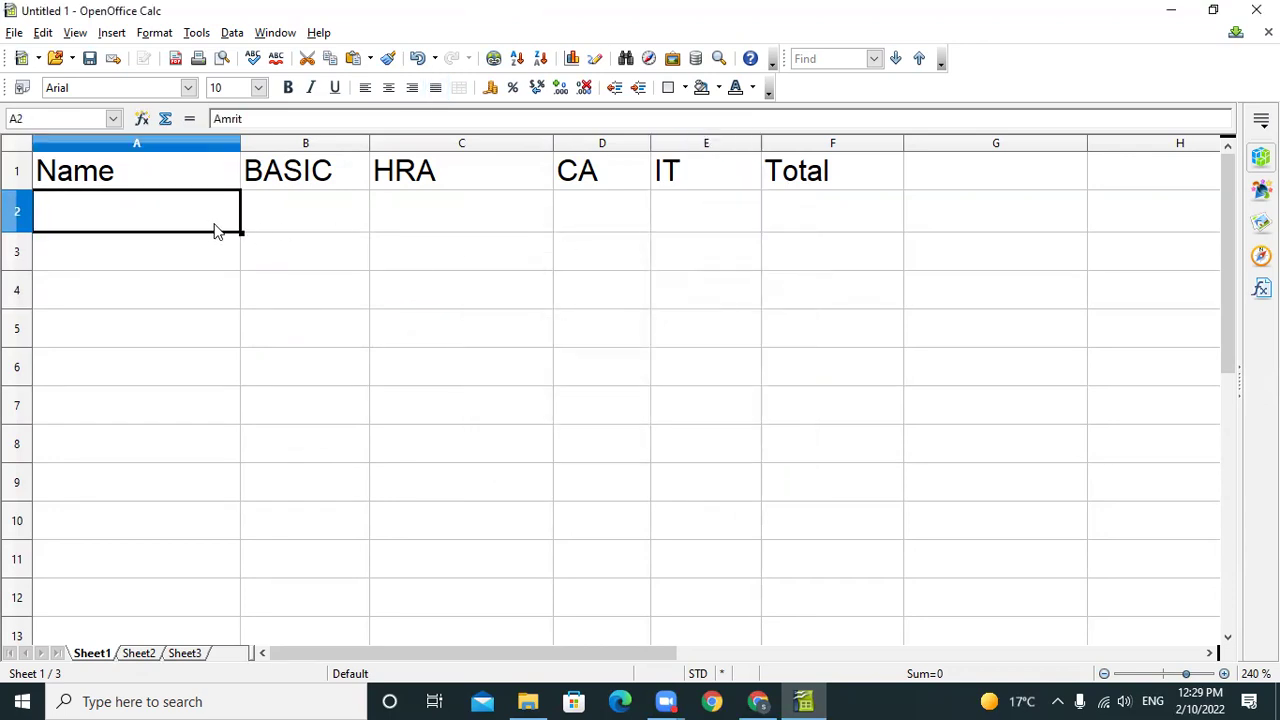
text(Amrit)
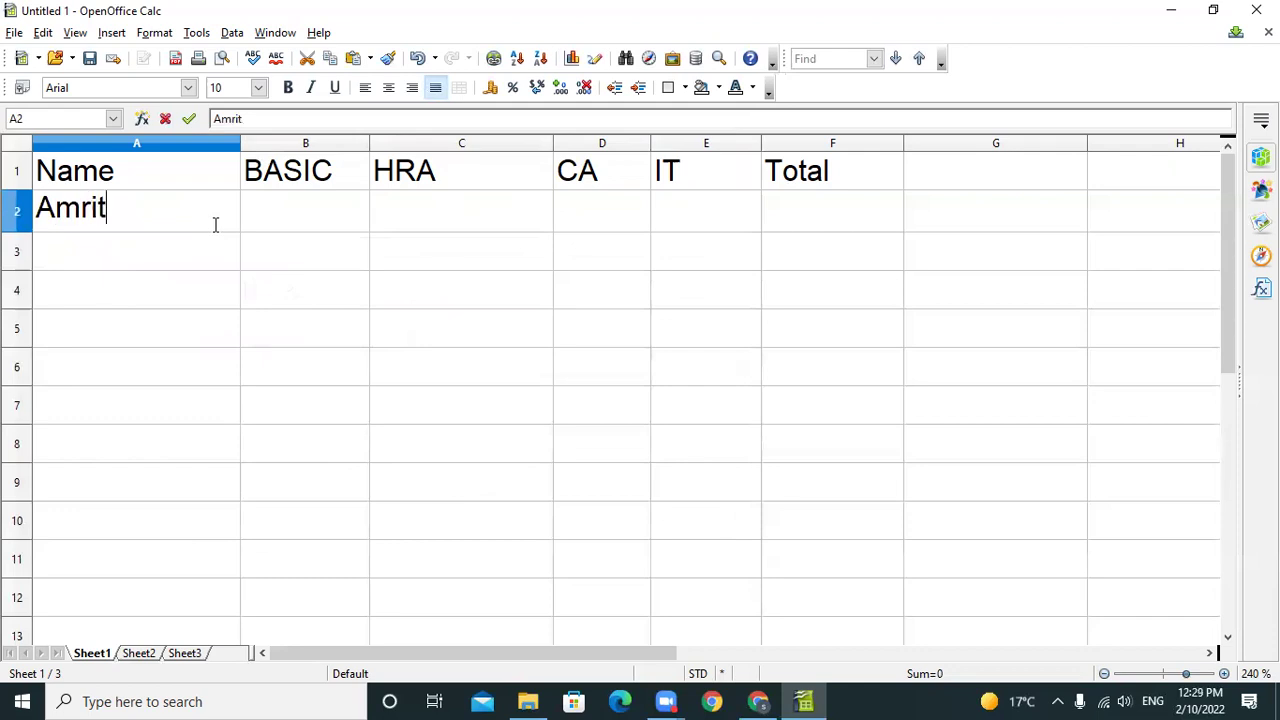
key(Return)
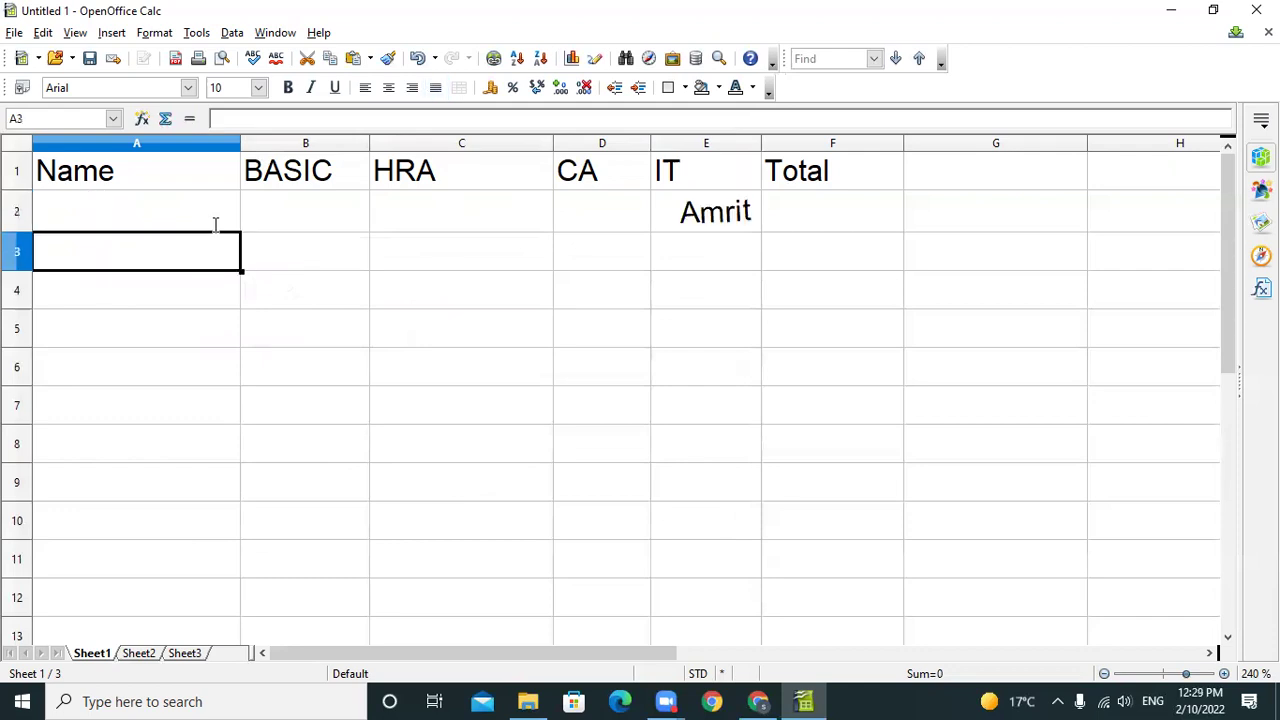
Clear the name from cell A2 and delete row 2.
click(154, 214)
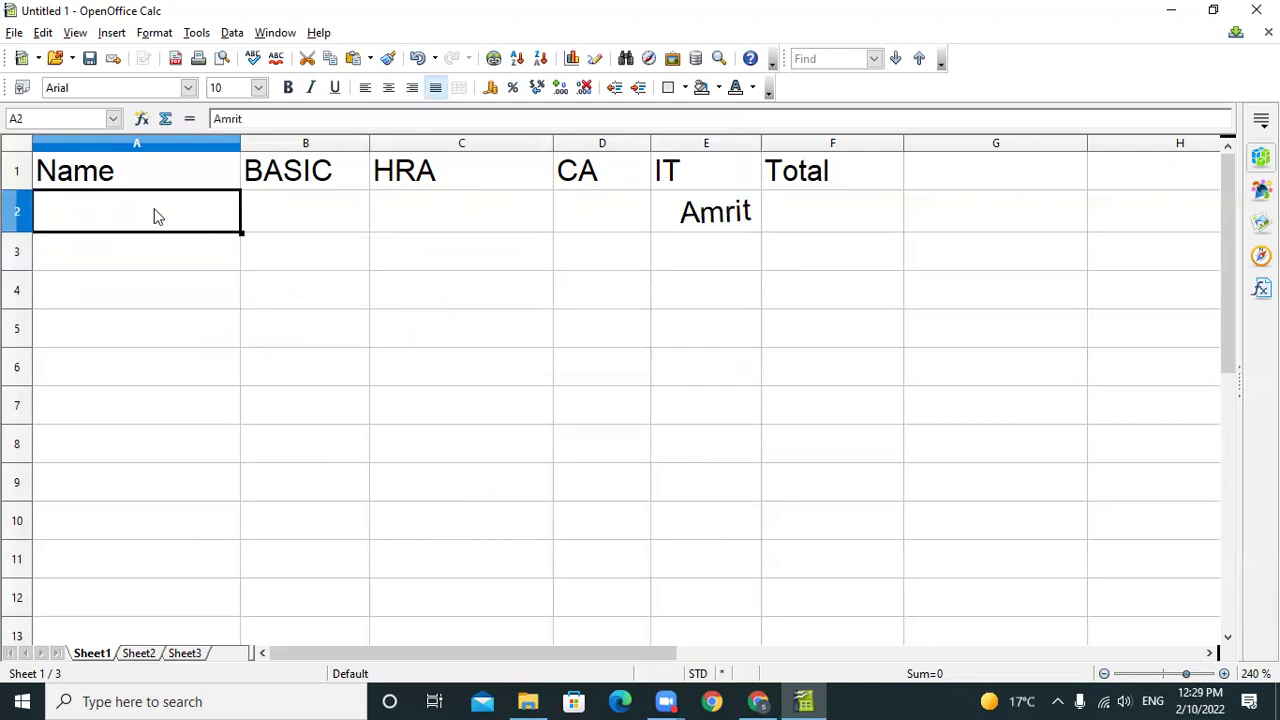
double_click(229, 118)
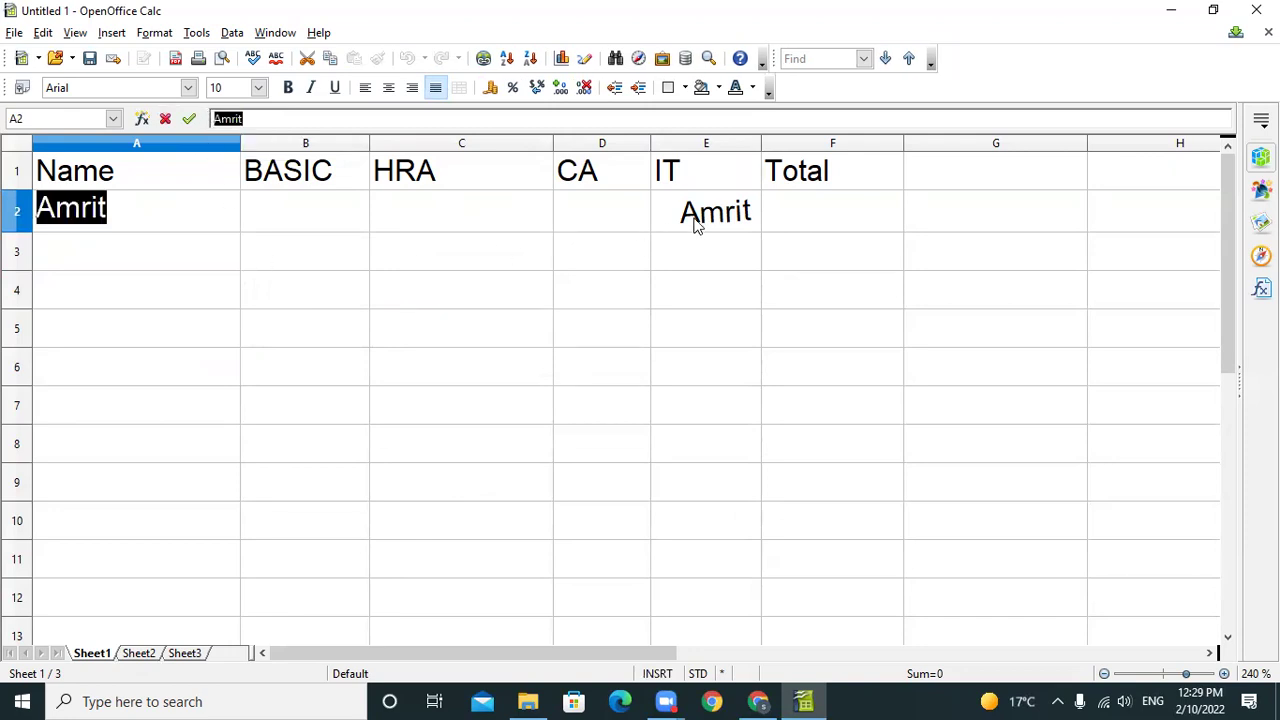
key(BackSpace)
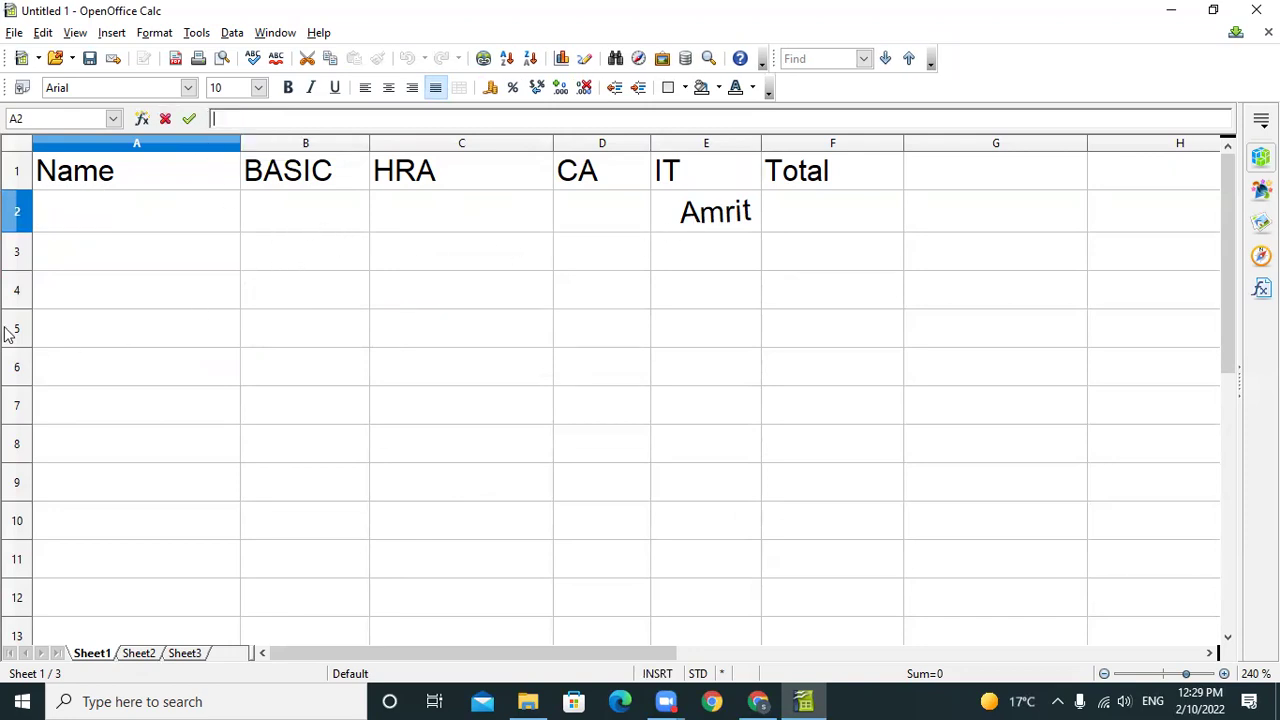
right_click(14, 210)
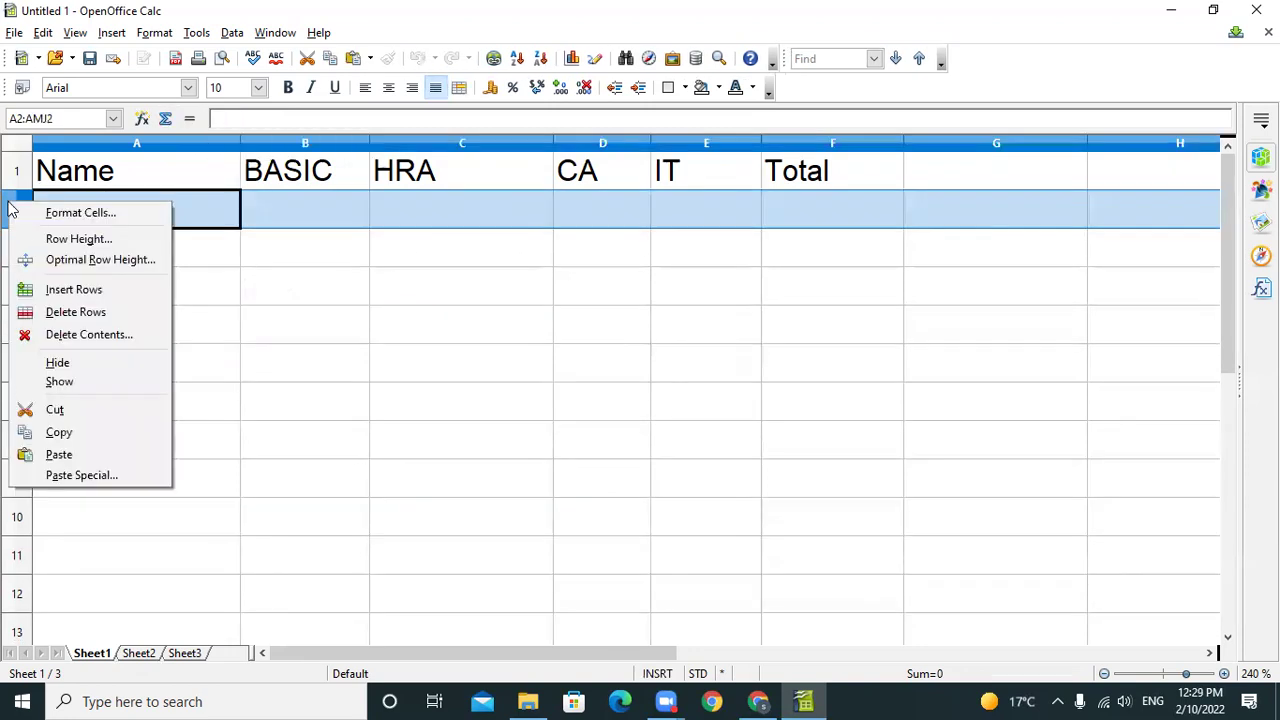
click(80, 312)
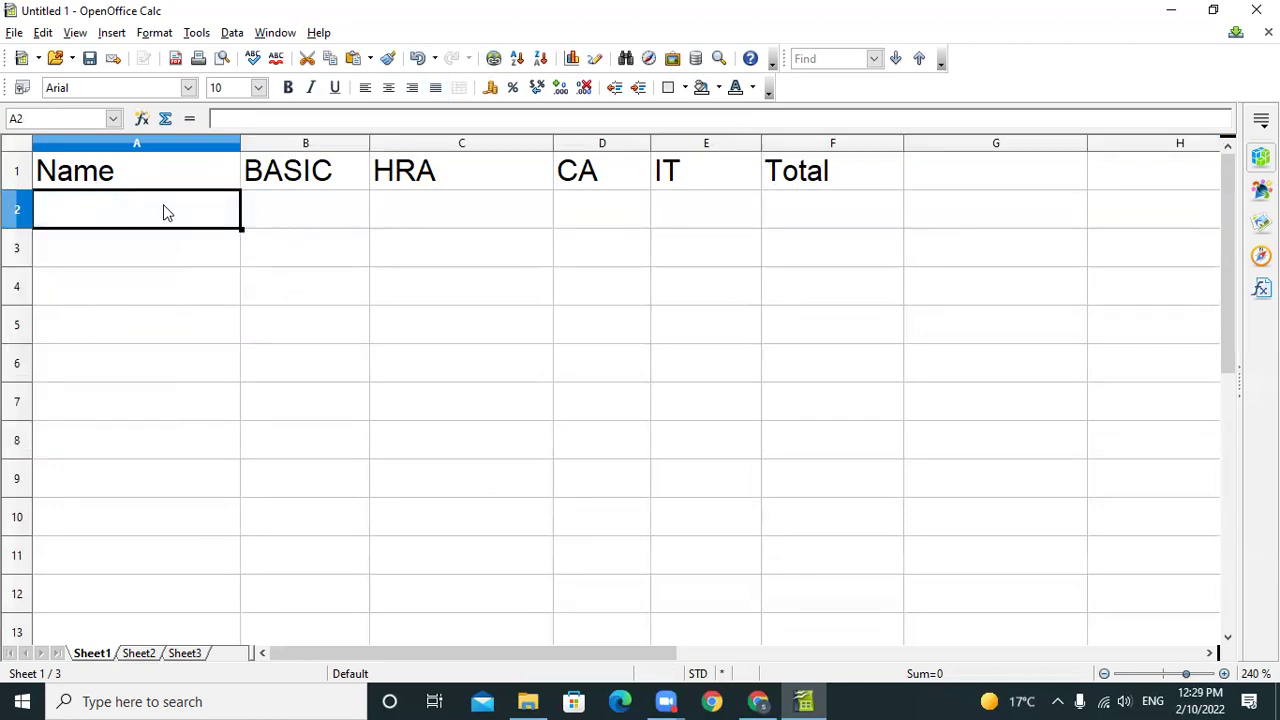
Enter the three employees' first names in cells A2 to A4 under the Name heading.
text(Amrit)
key(Return)
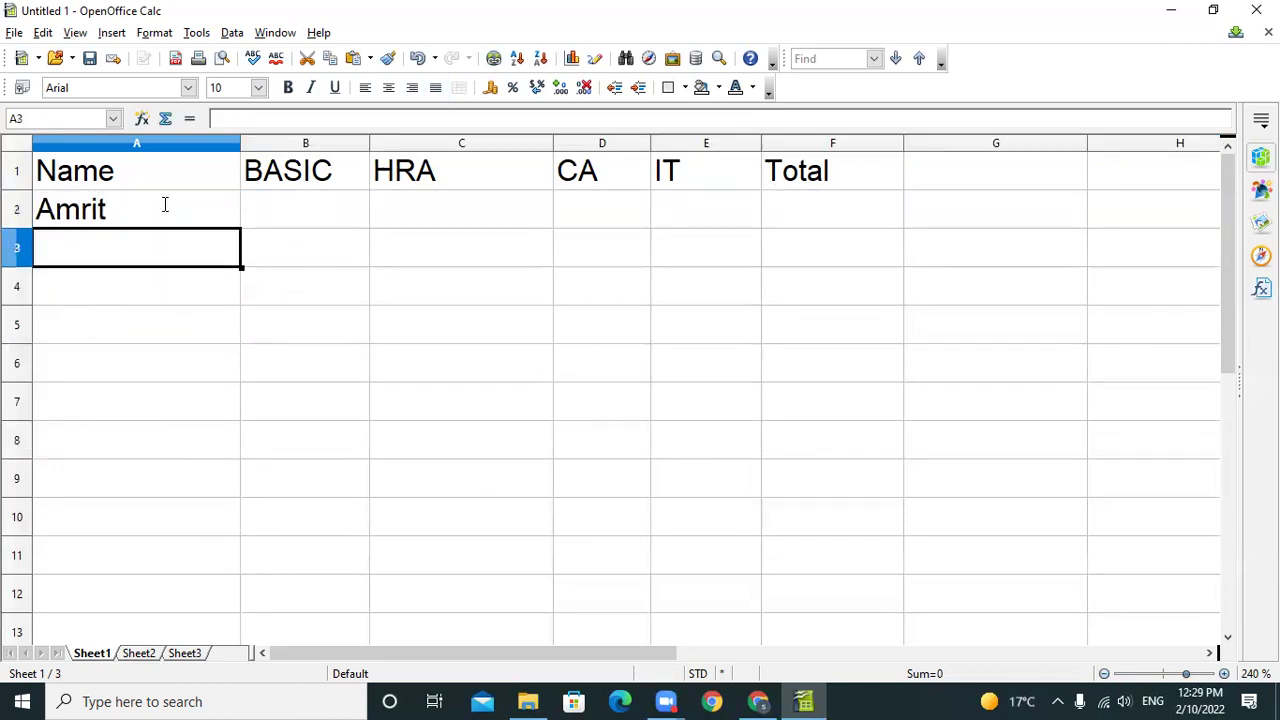
text(Manav)
key(Return)
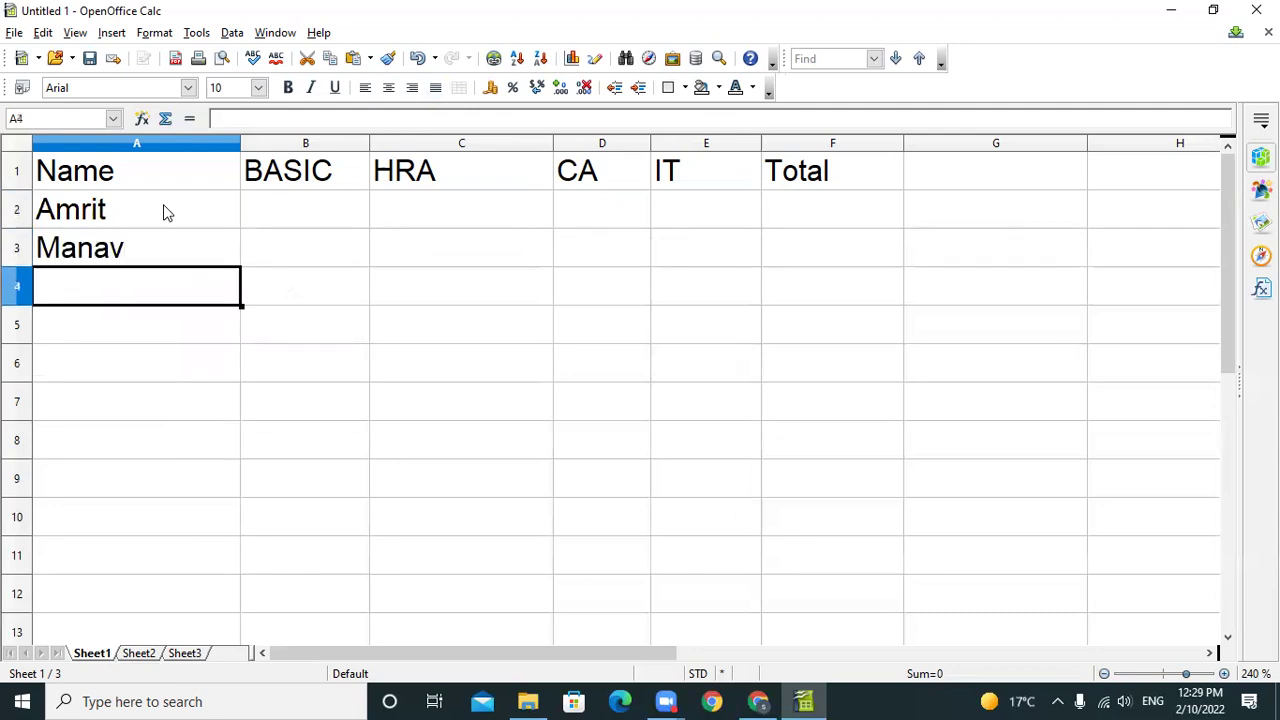
text(Gaur)
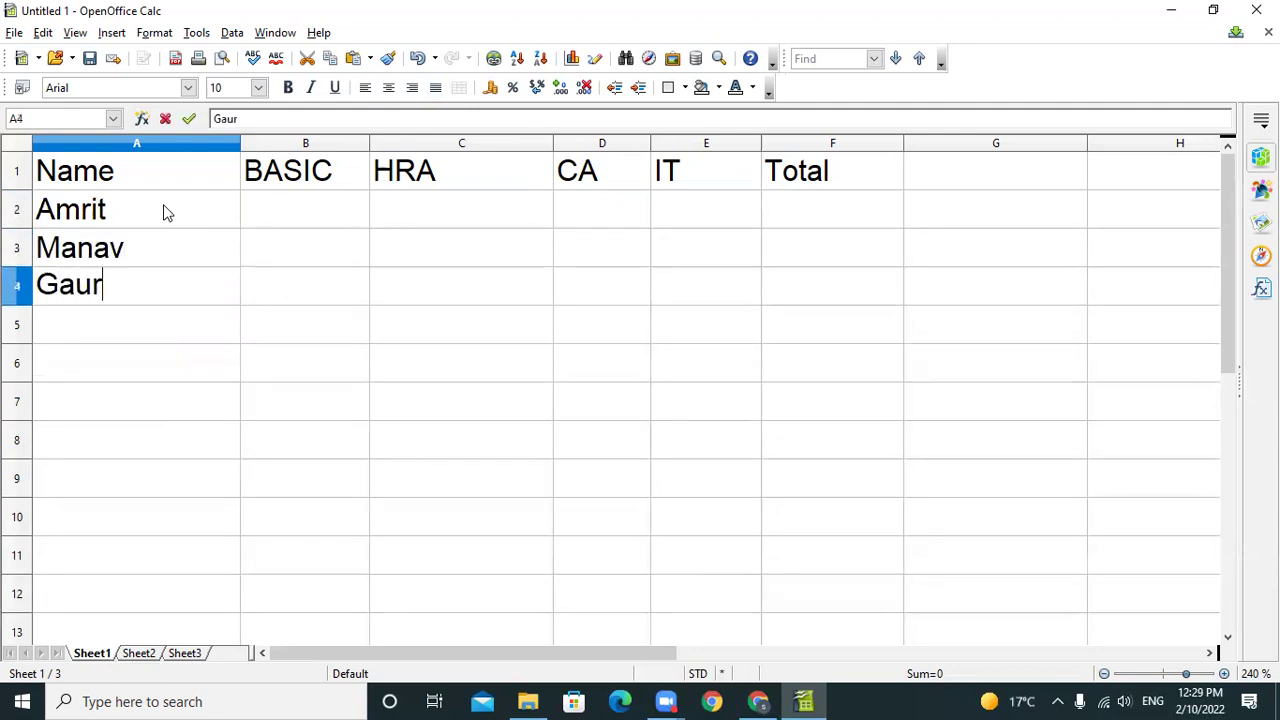
key(BackSpace)
key(BackSpace)
key(BackSpace)
text(au)
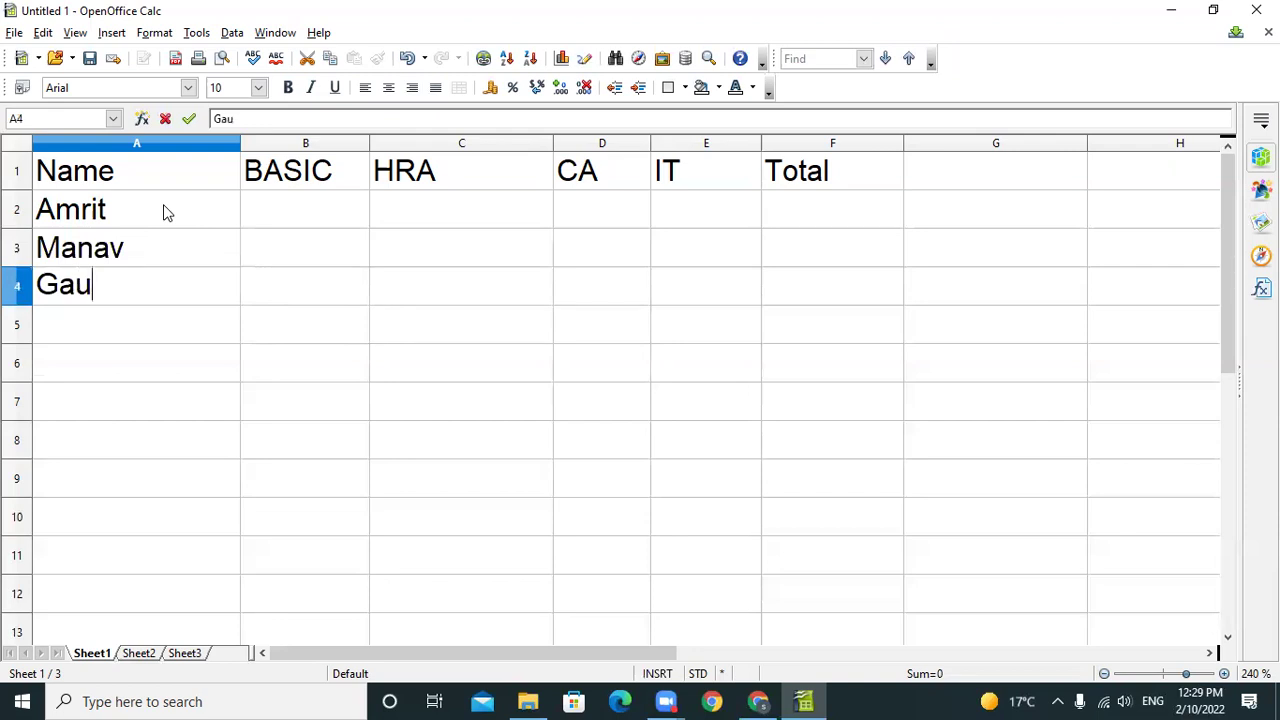
text(rav)
click(306, 217)
Widen the BASIC column and enter the salaries 25000, 37000 and 45000 in cells B2 to B4.
click(364, 143)
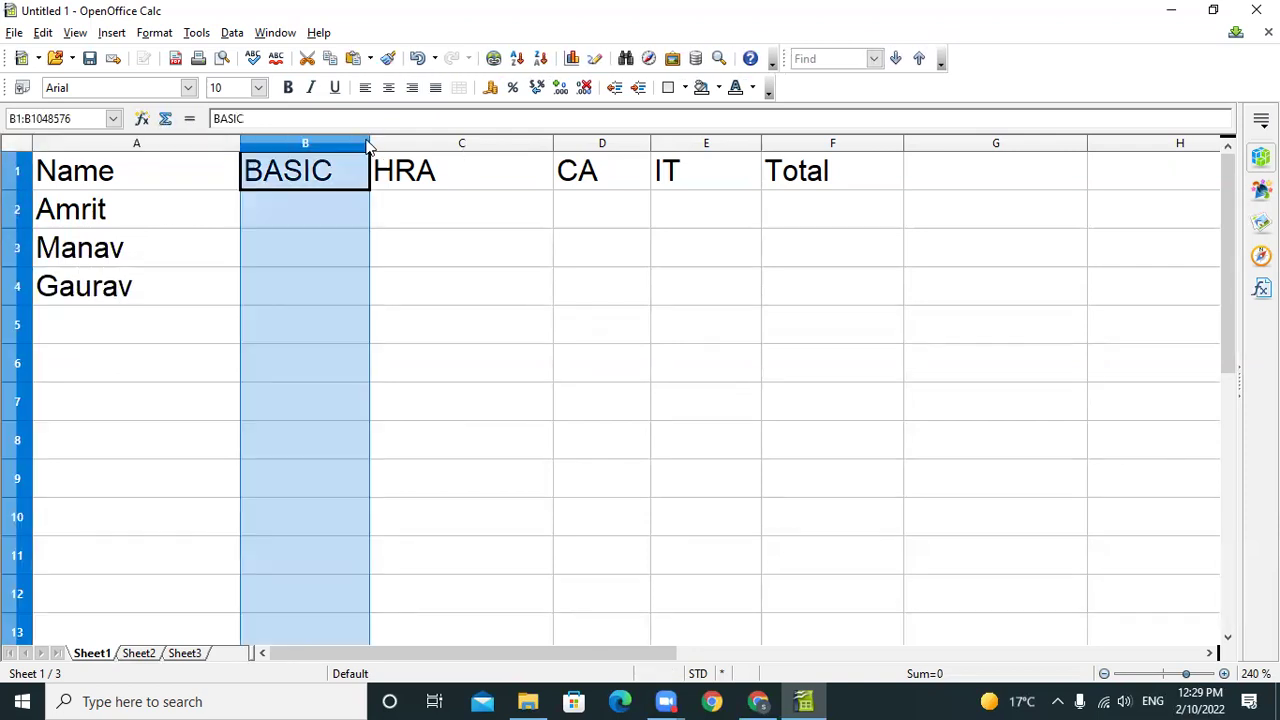
drag(369, 141, 434, 141)
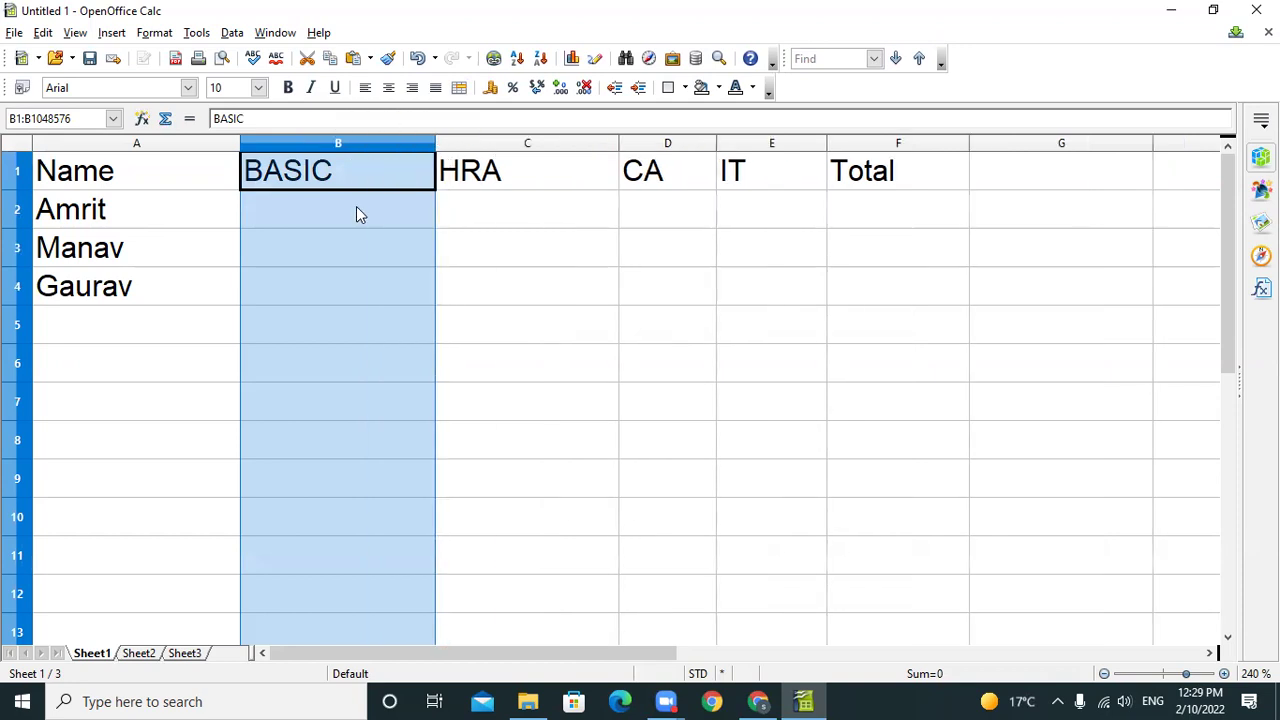
click(354, 211)
text(25000)
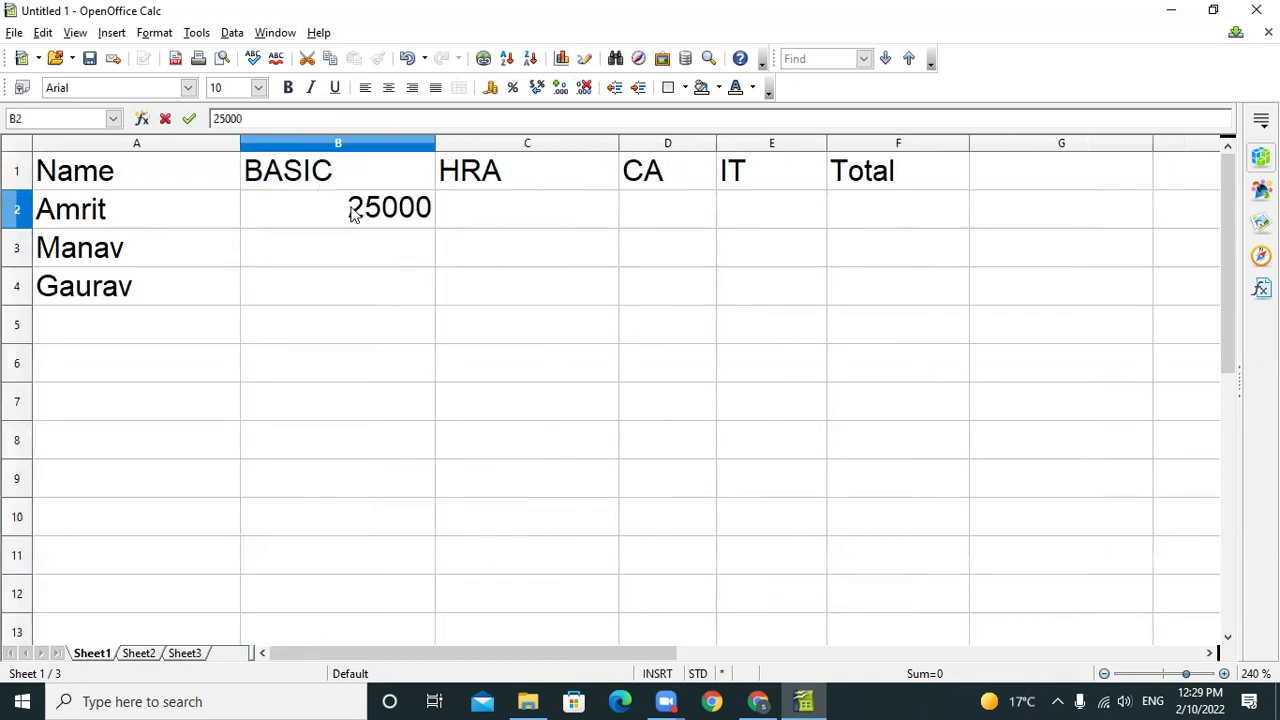
key(Return)
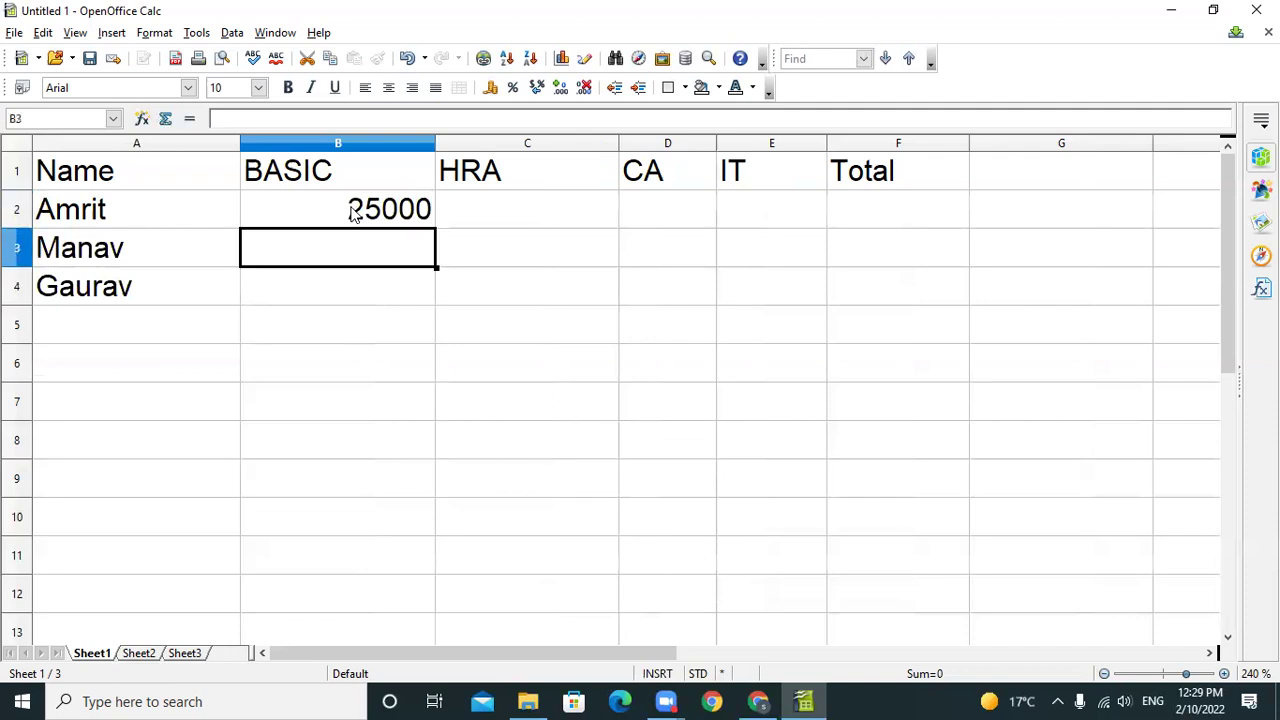
text(37000)
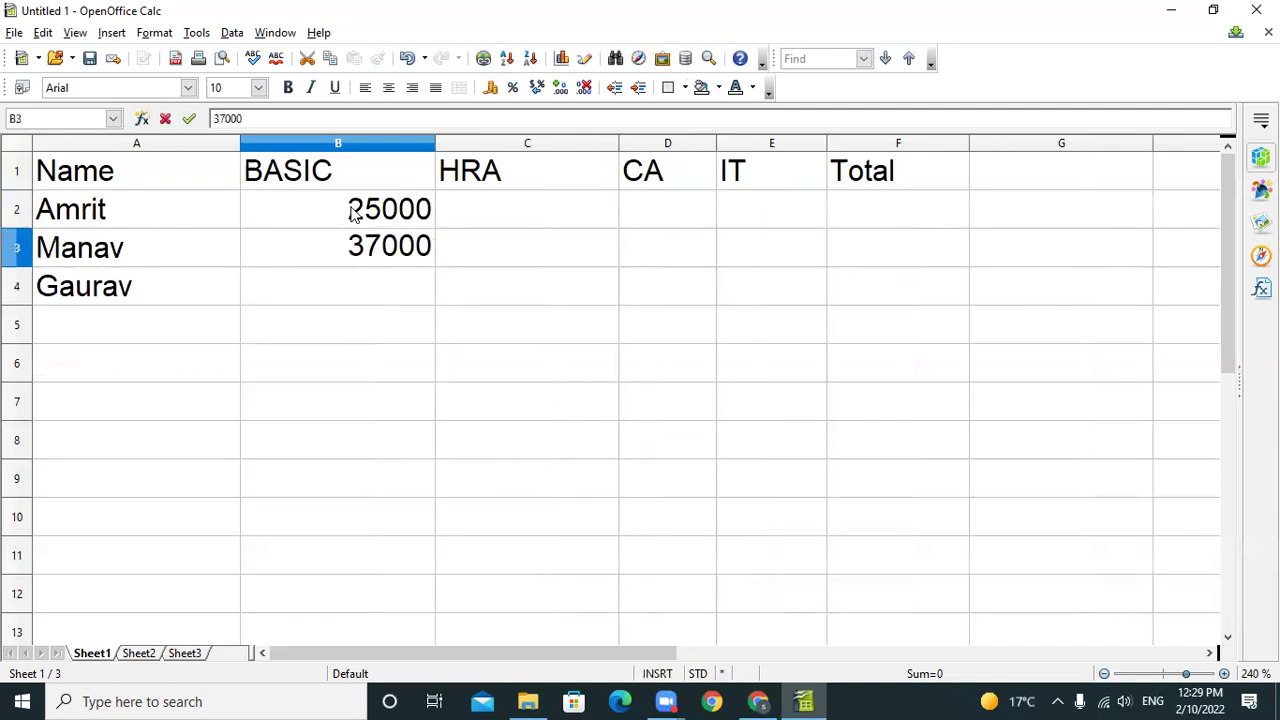
key(Return)
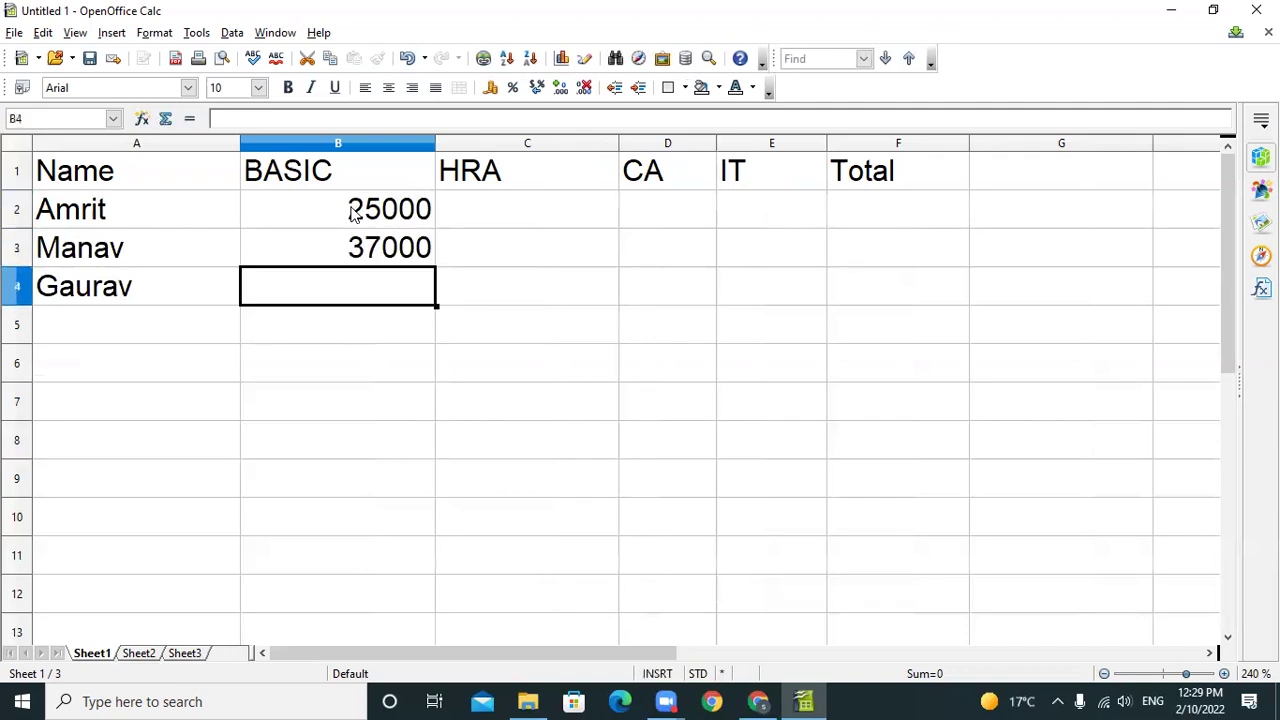
text(45000)
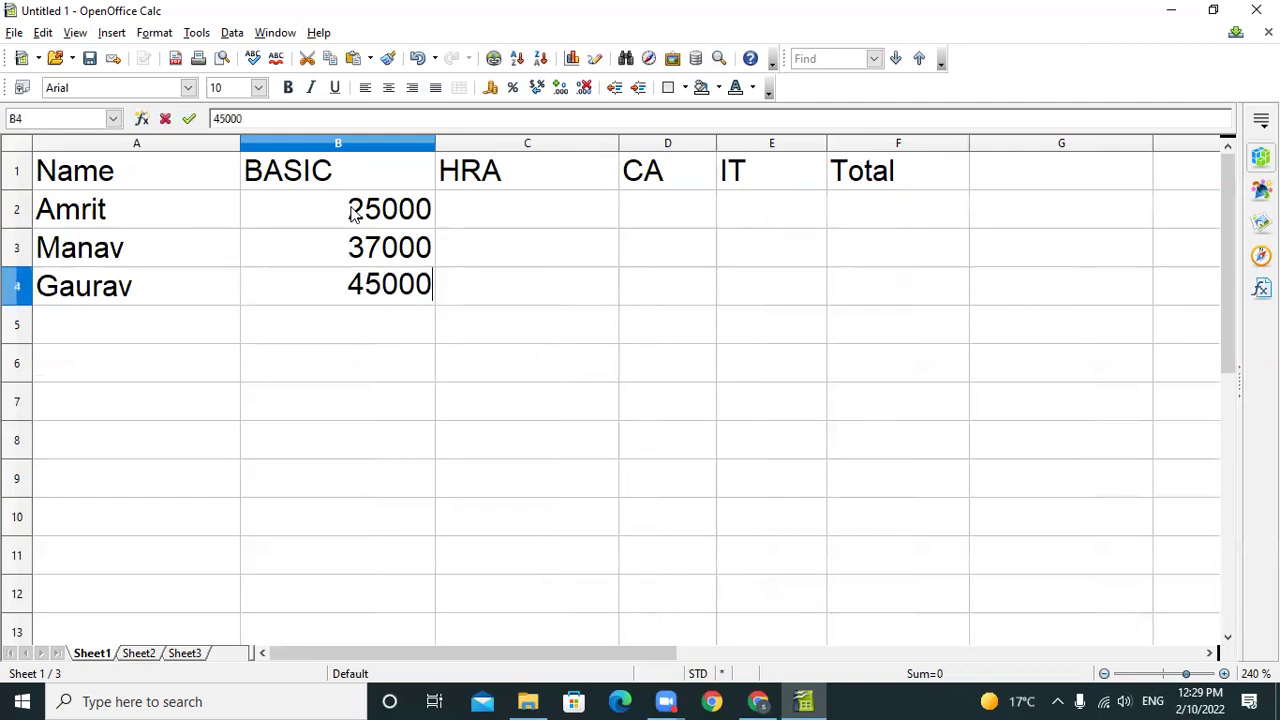
click(521, 208)
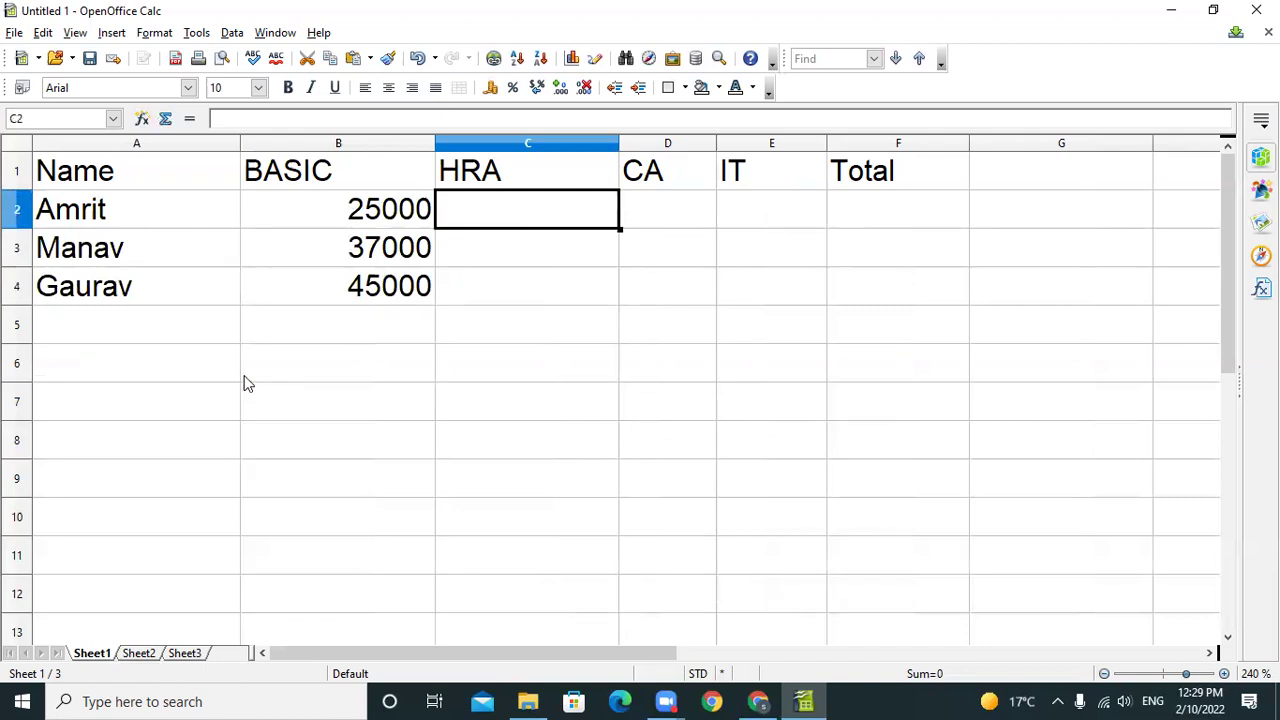
Enter the note "HRA= 20% of BAISC if BASIC more than 30000 else it will be 10%" in cell A7.
click(315, 373)
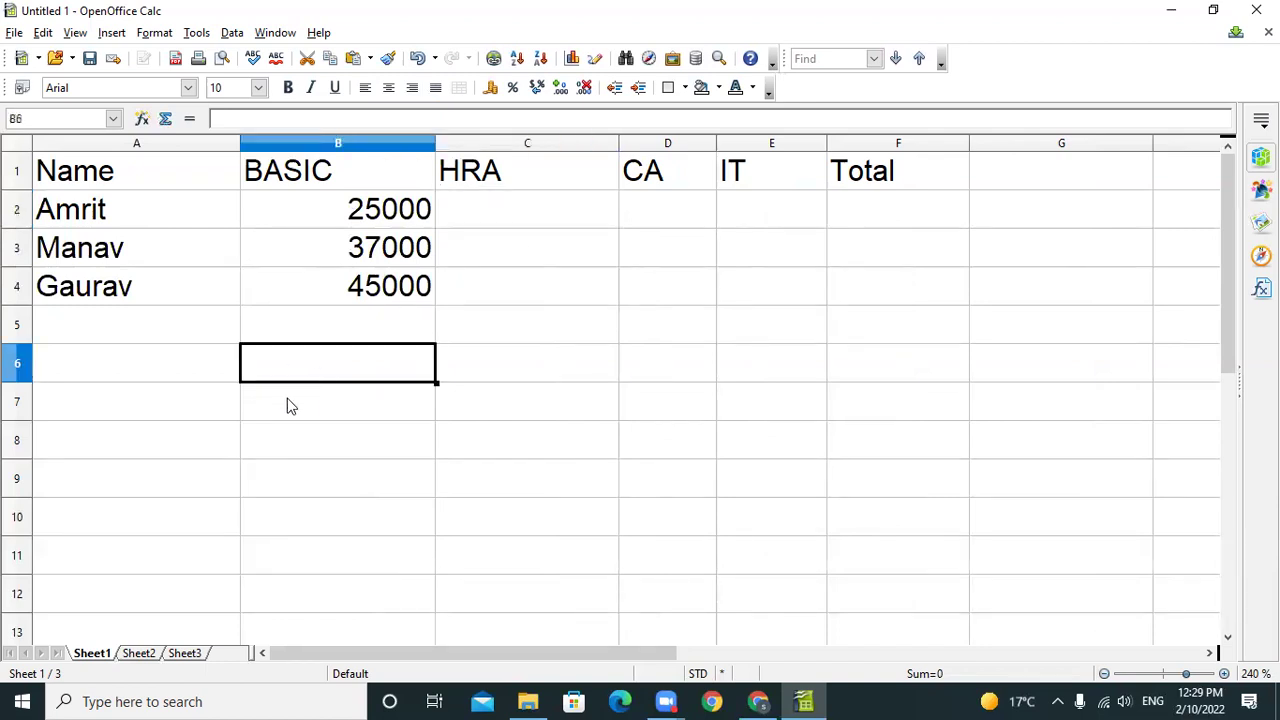
click(178, 410)
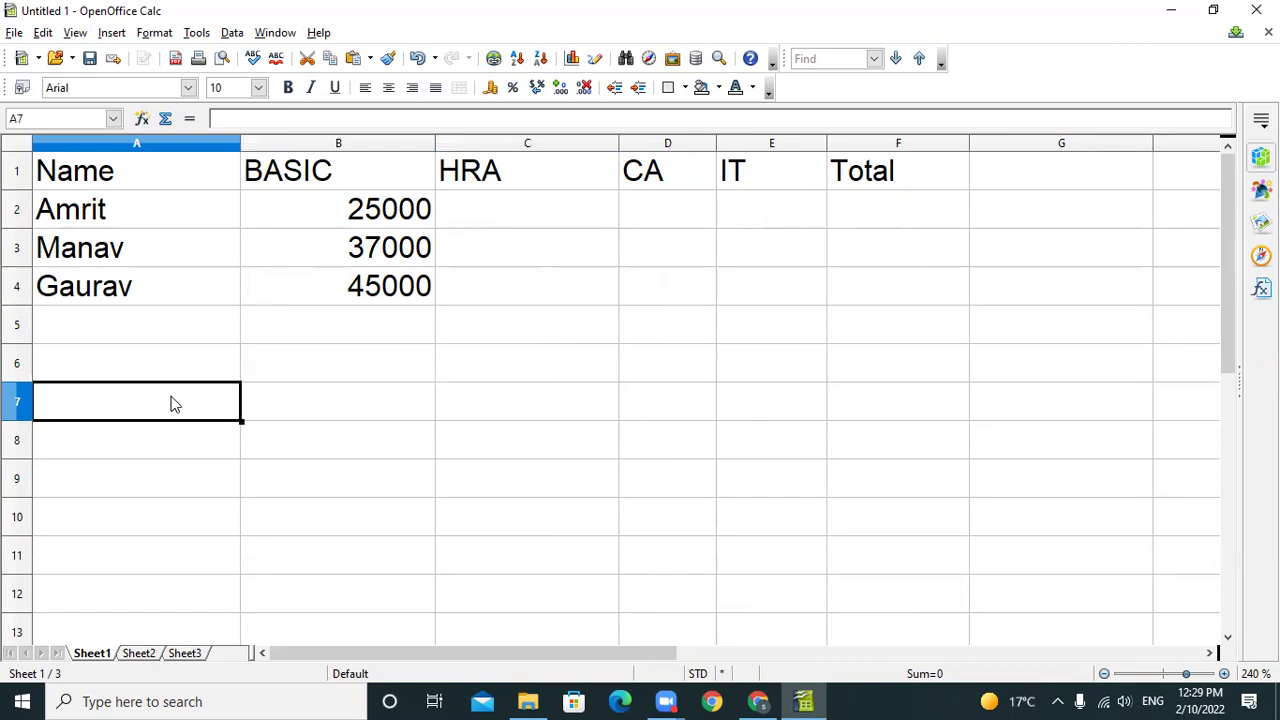
text(HRA)
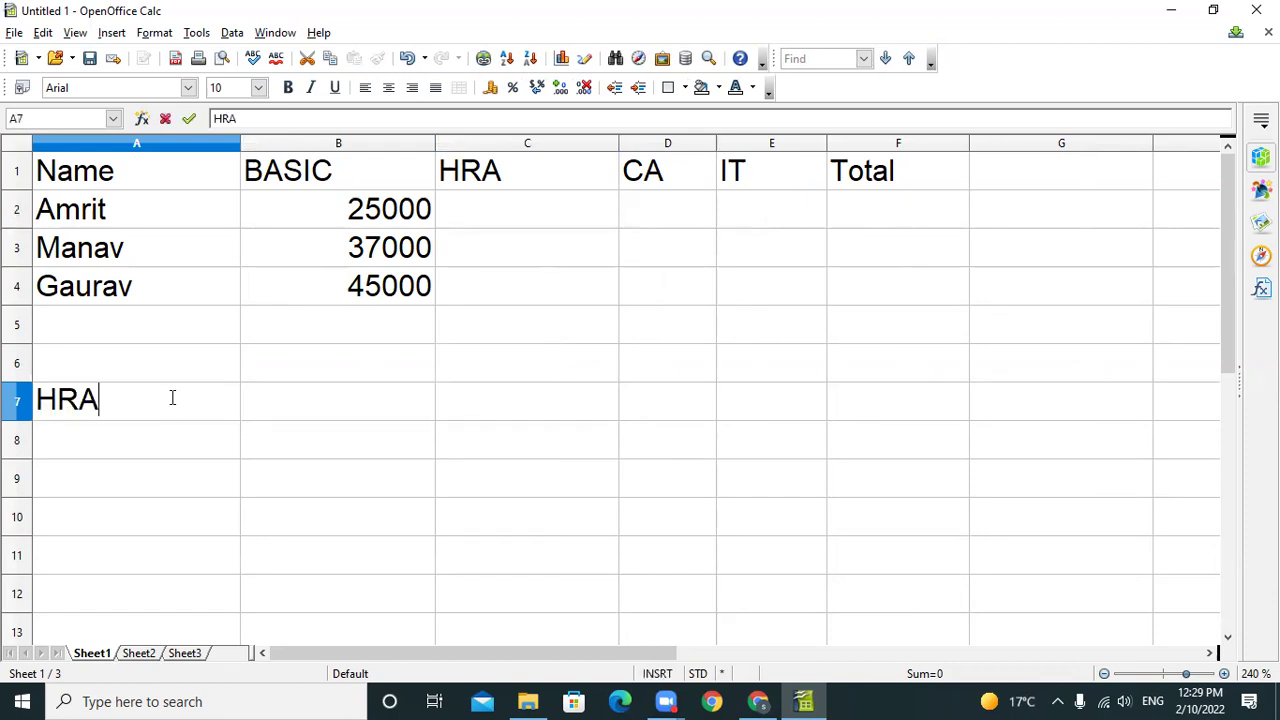
text(= 20%)
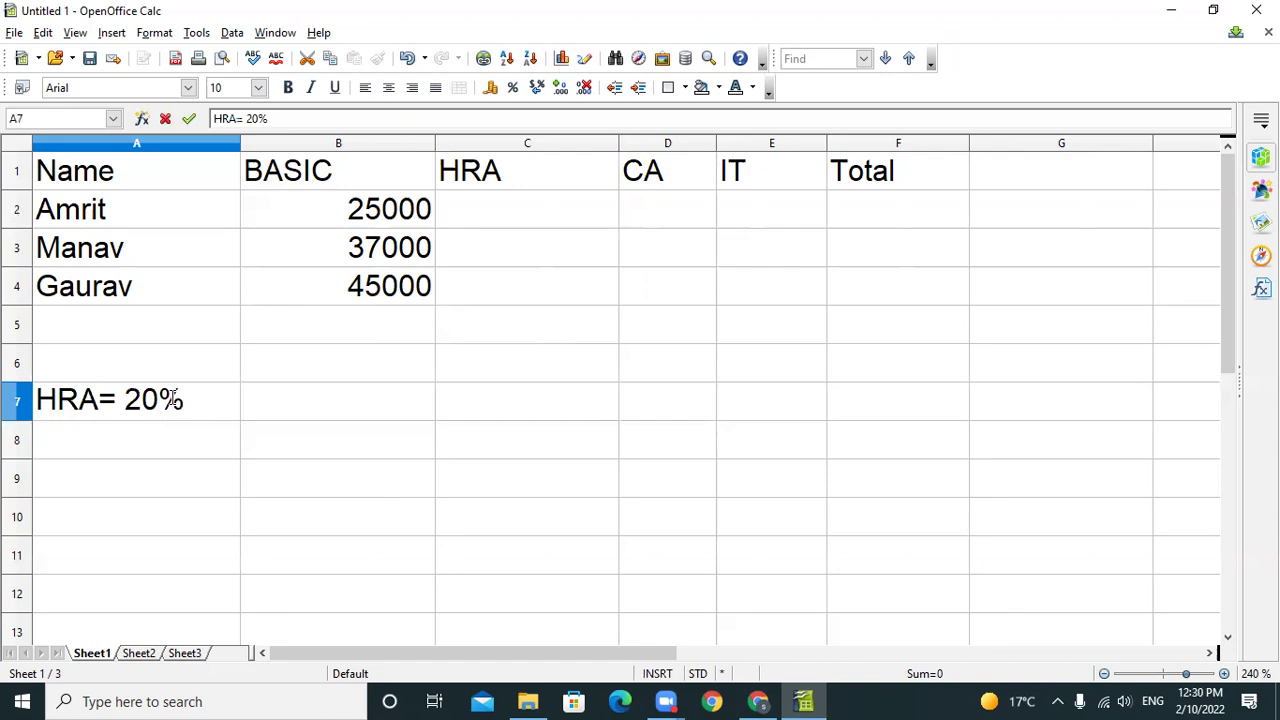
text( of BAISC )
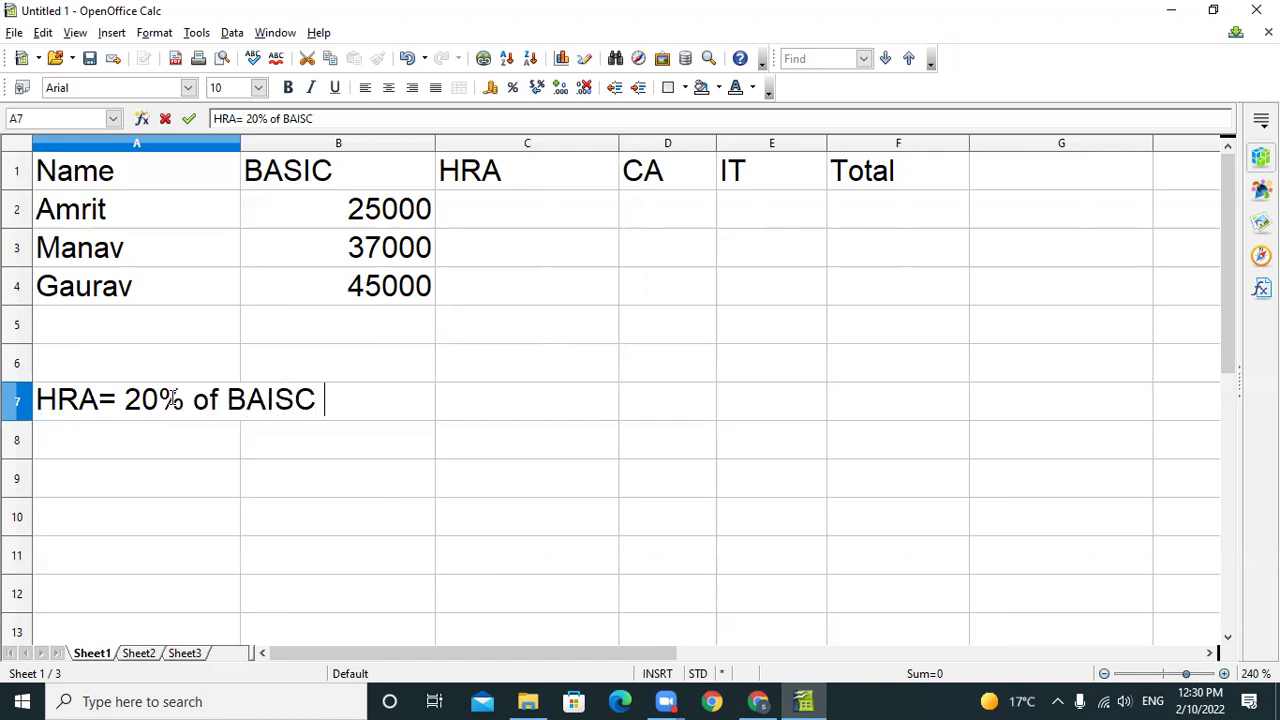
text(if BASIC)
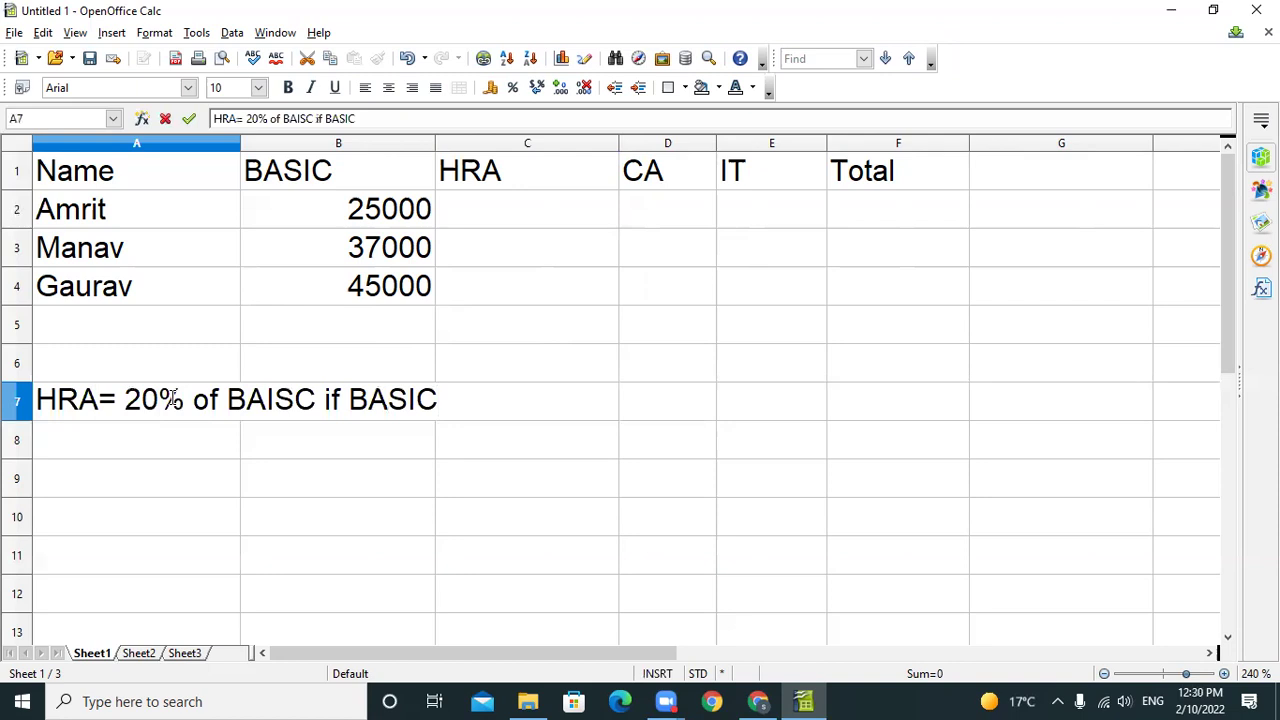
text( more tha)
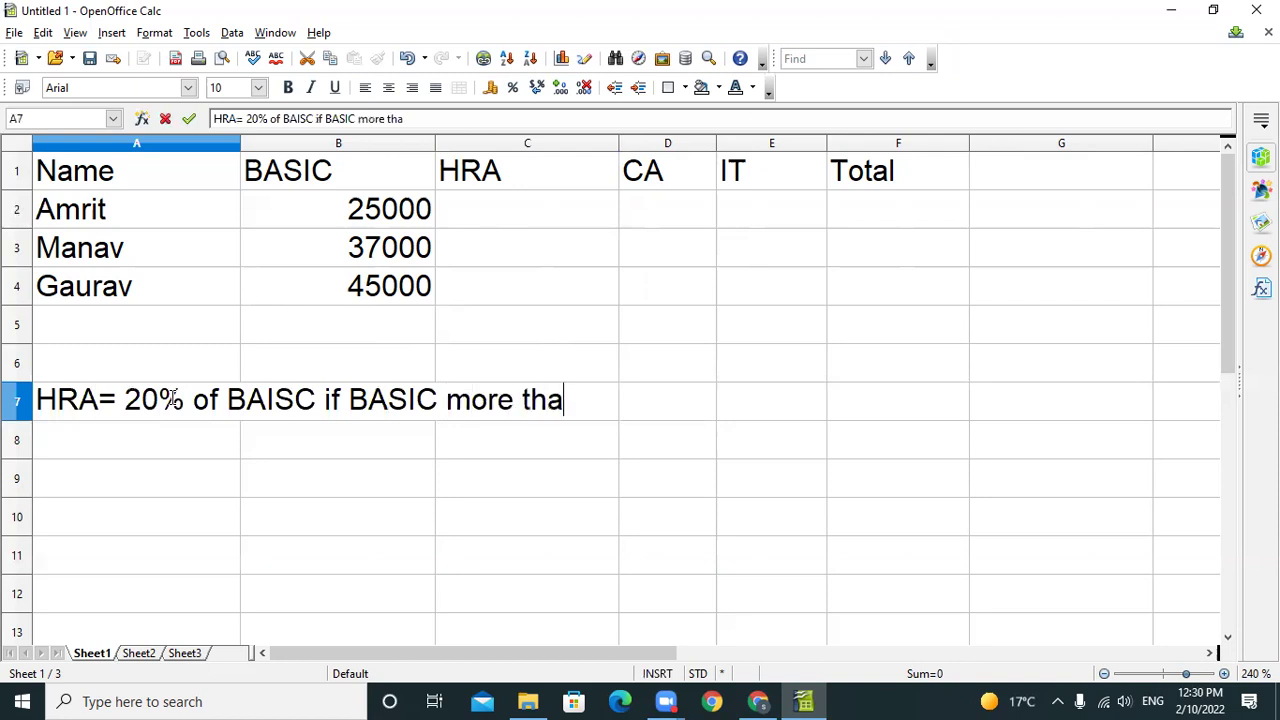
text(n 300)
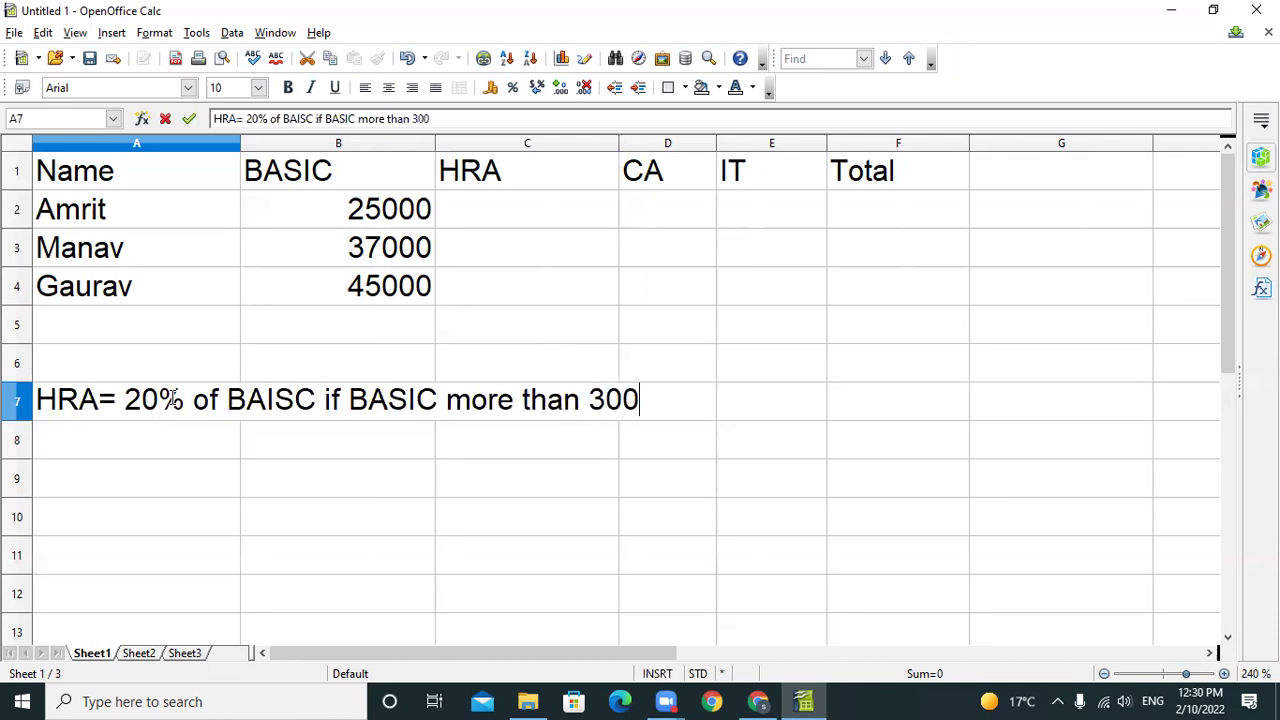
text(00 else i)
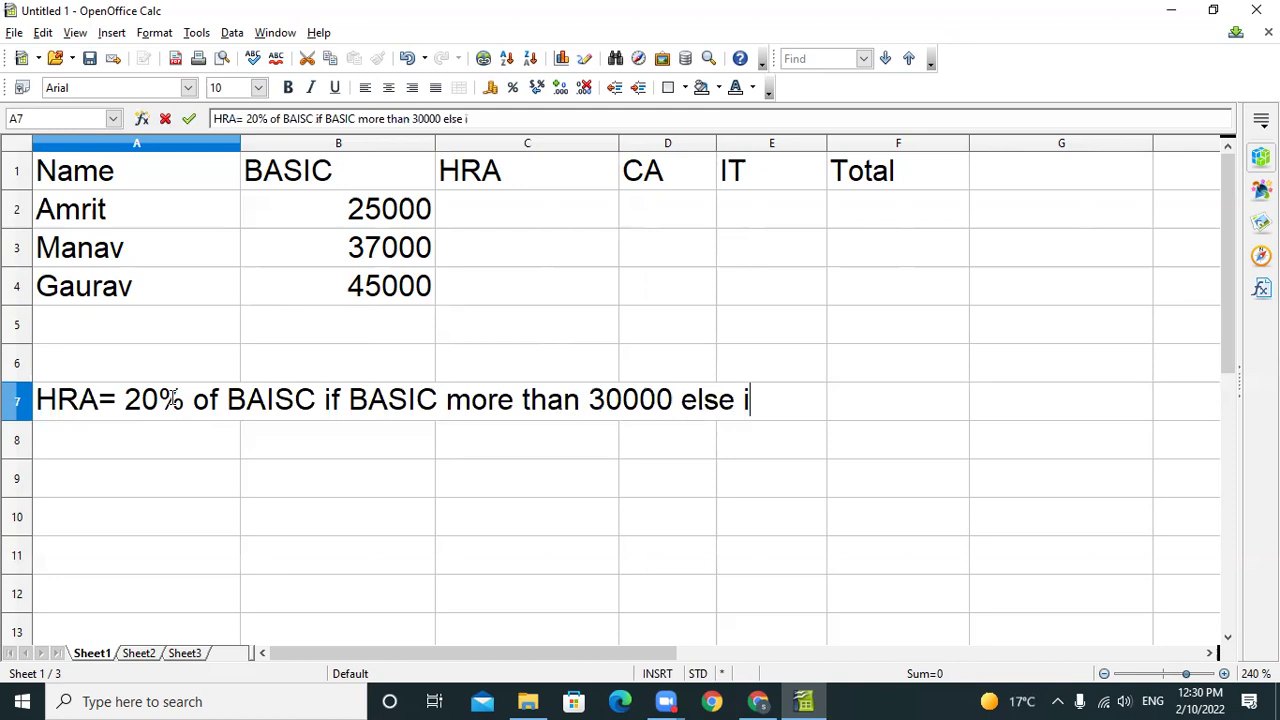
text(t will be 10%)
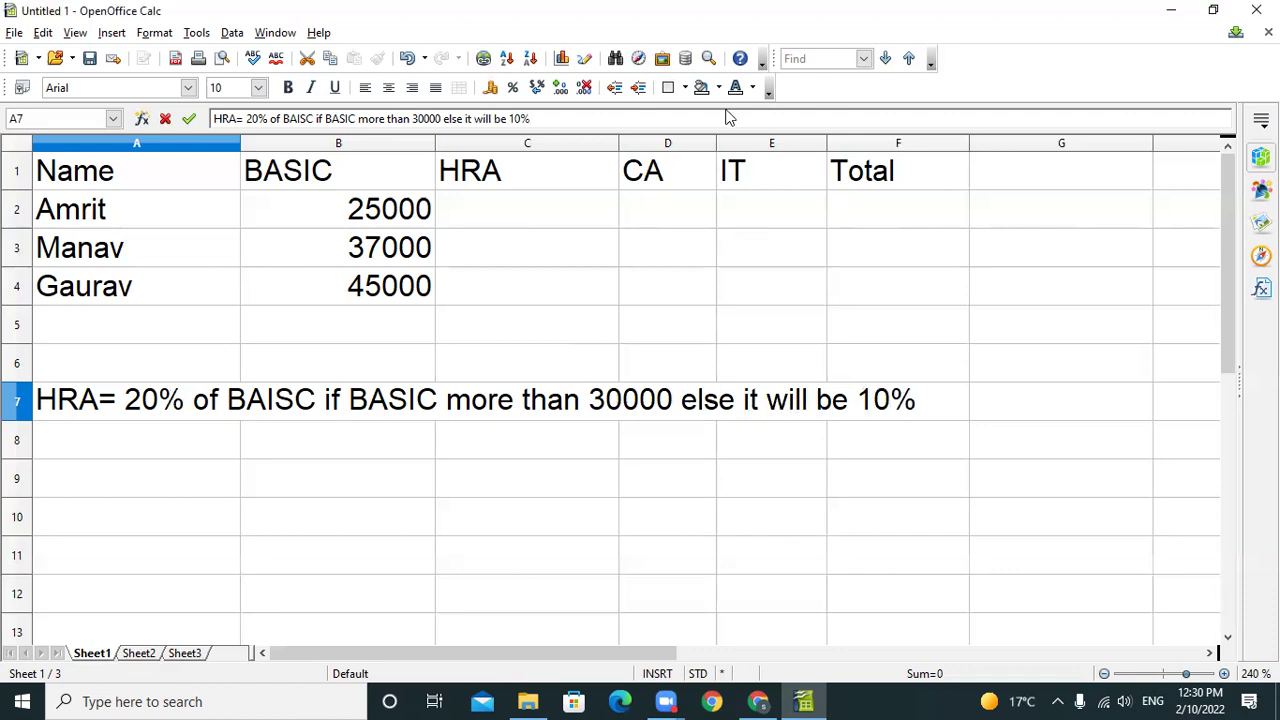
Enter the HRA formula =if(B2>30000;B2*20/100;B2*10/100) in cell C2.
click(527, 211)
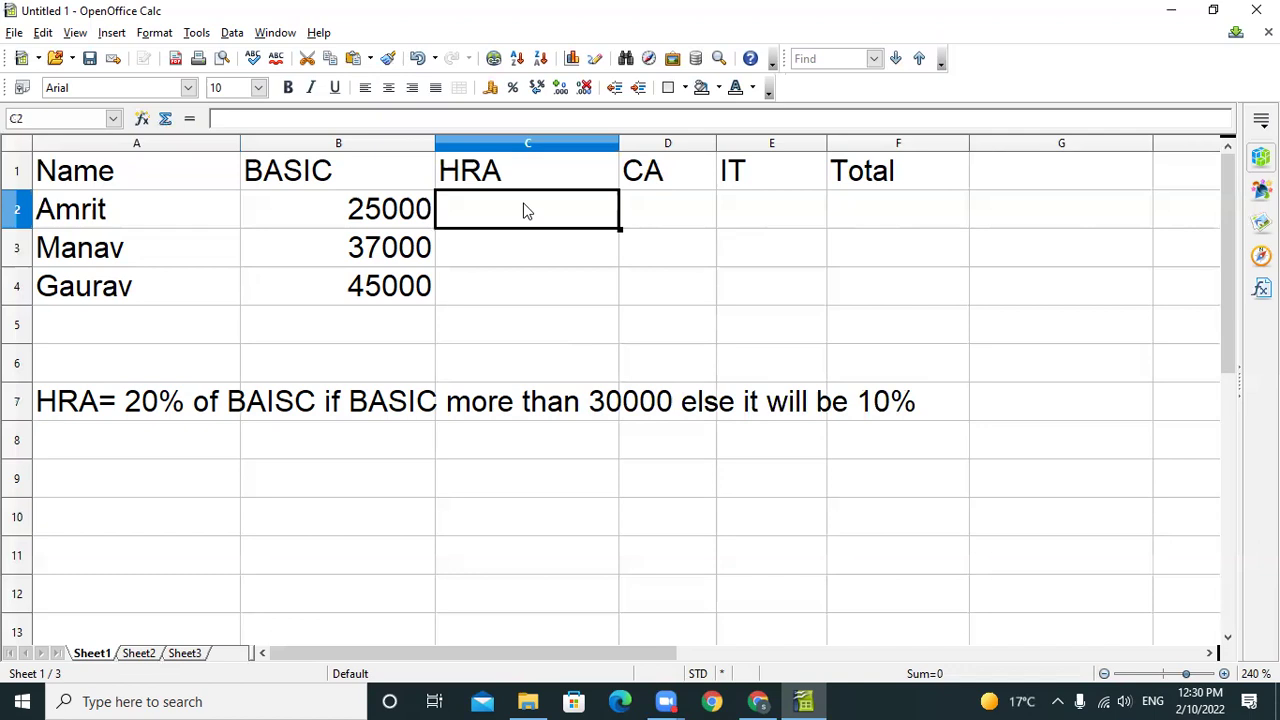
text(=)
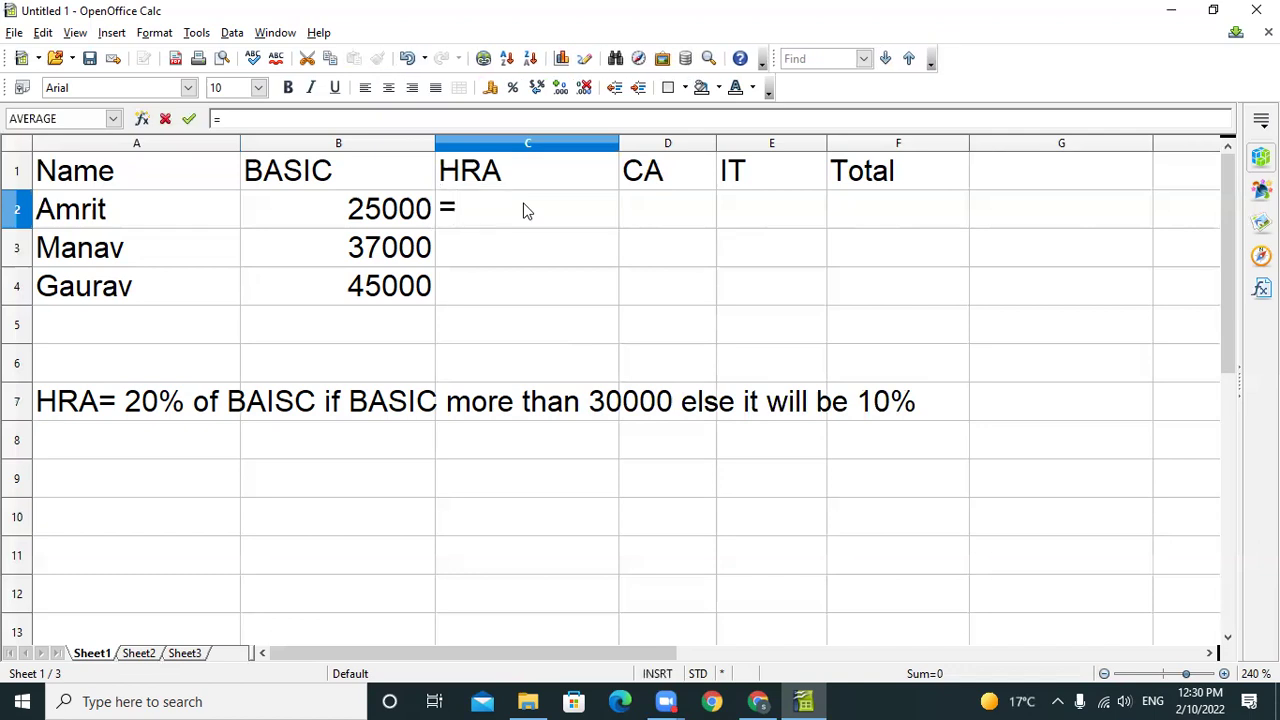
text(if()
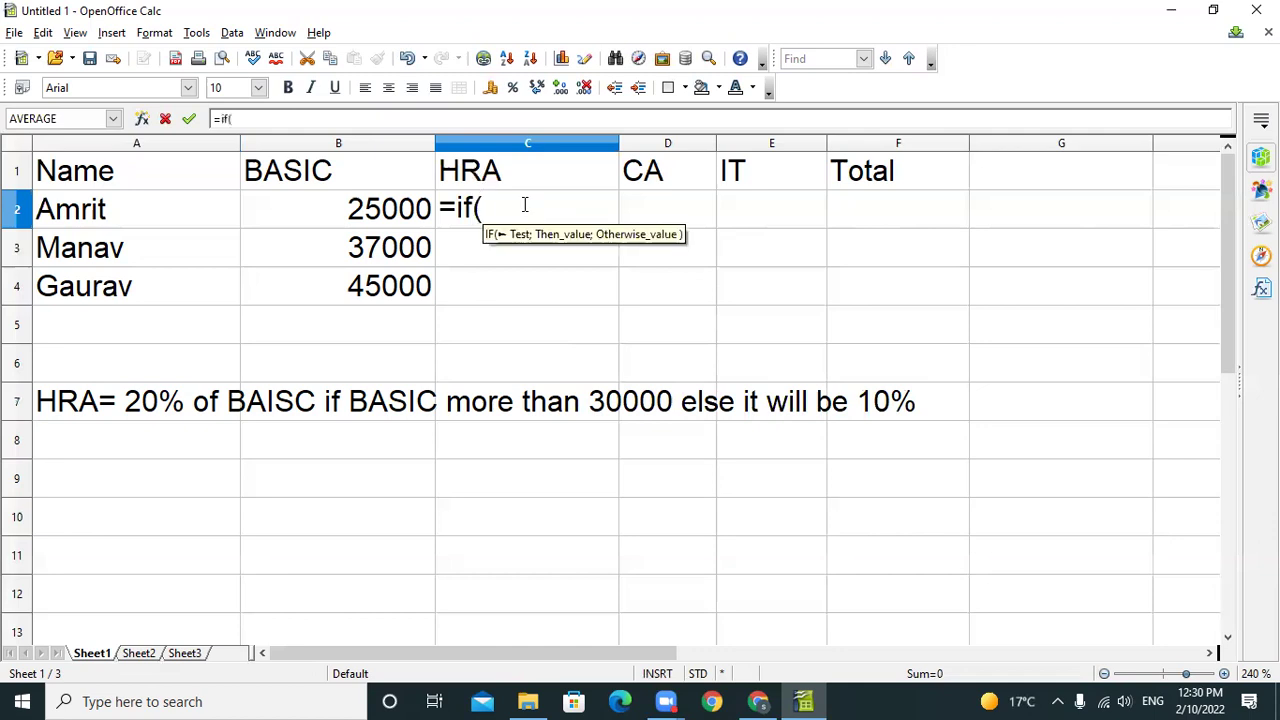
text(B2)
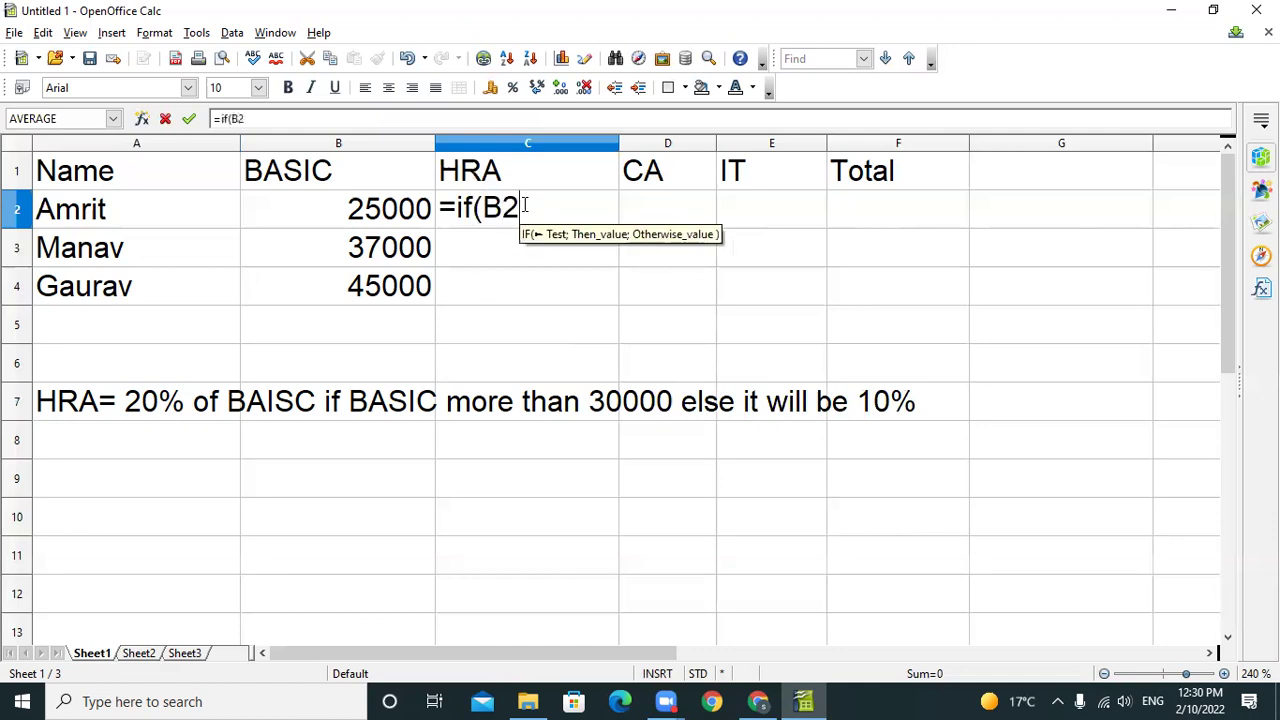
text(>)
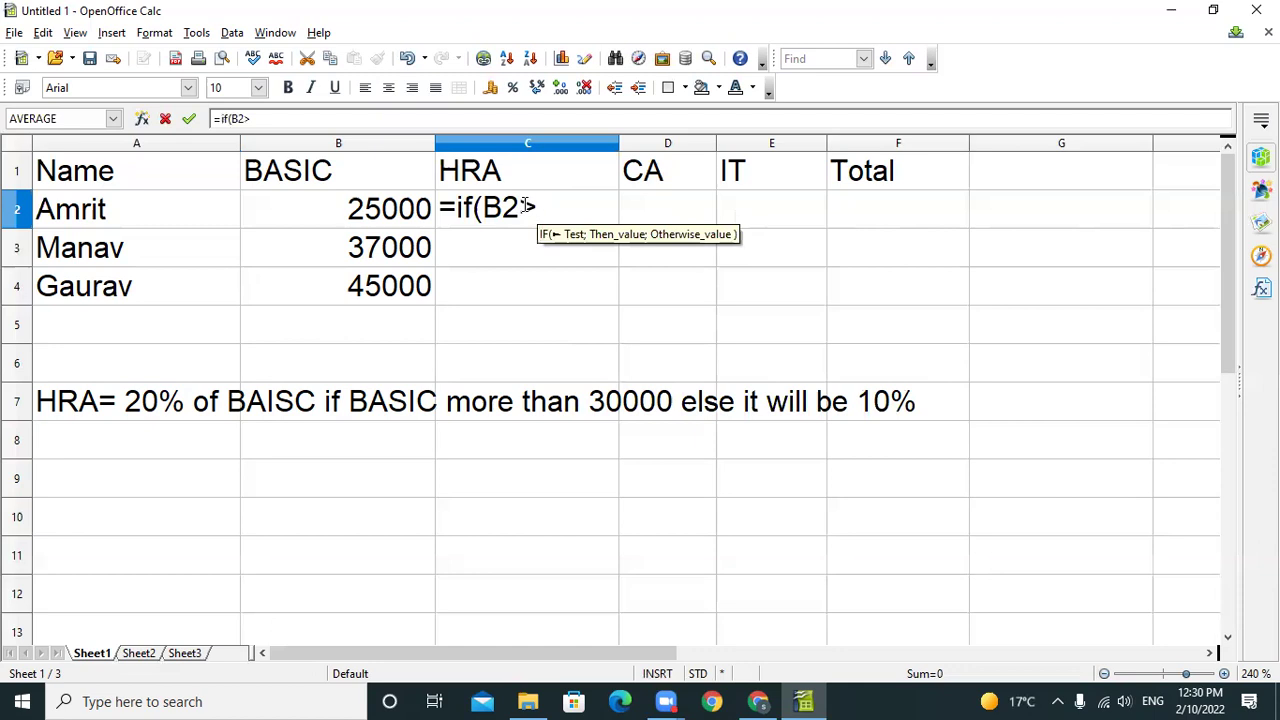
text(300)
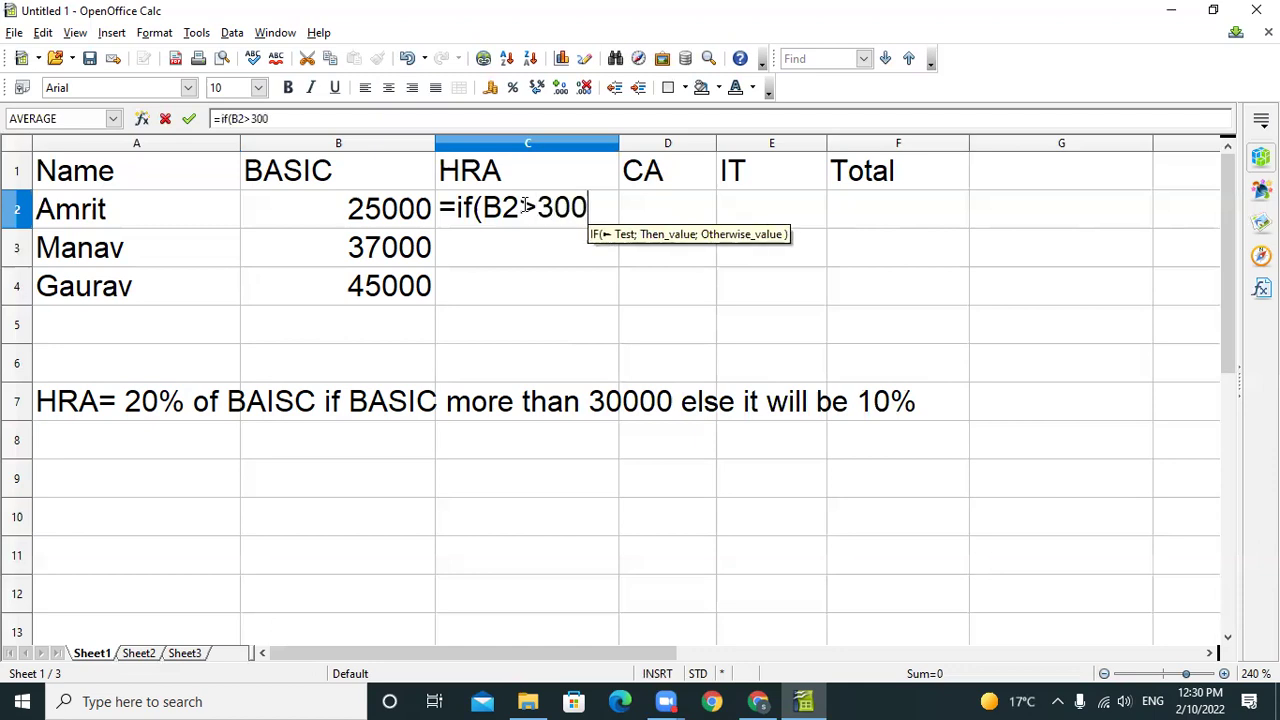
text(00;)
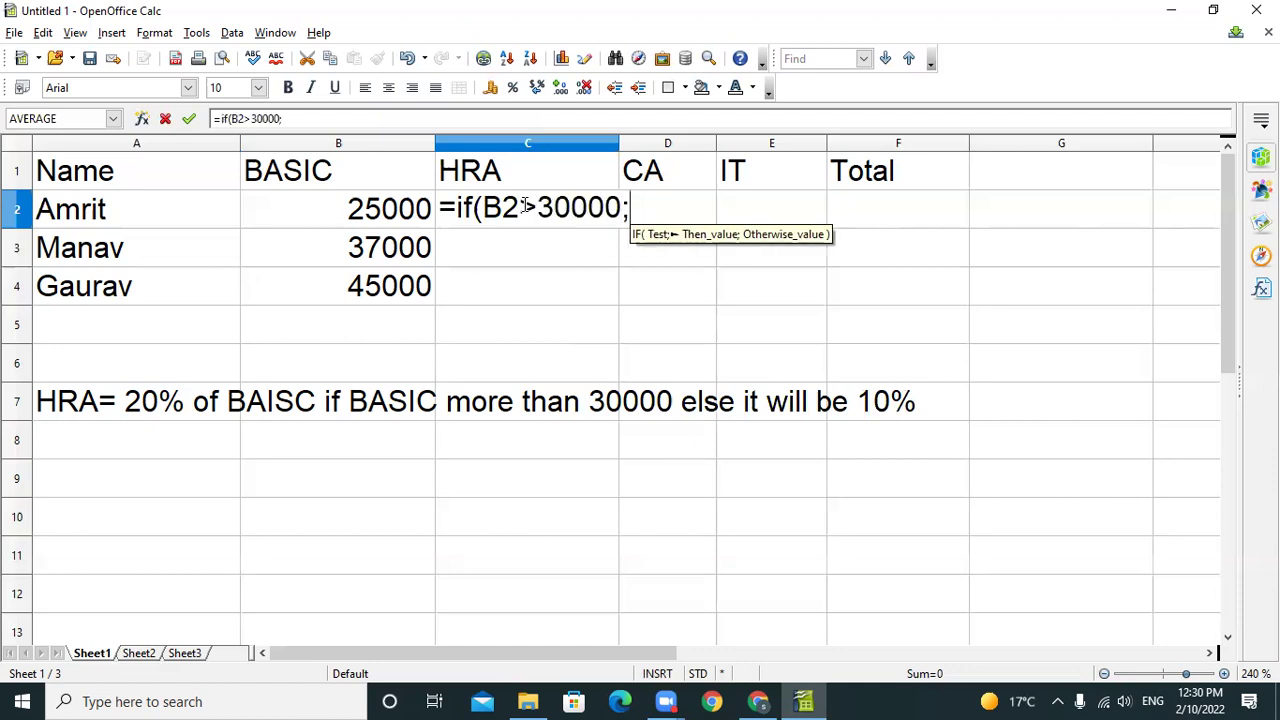
text(B2)
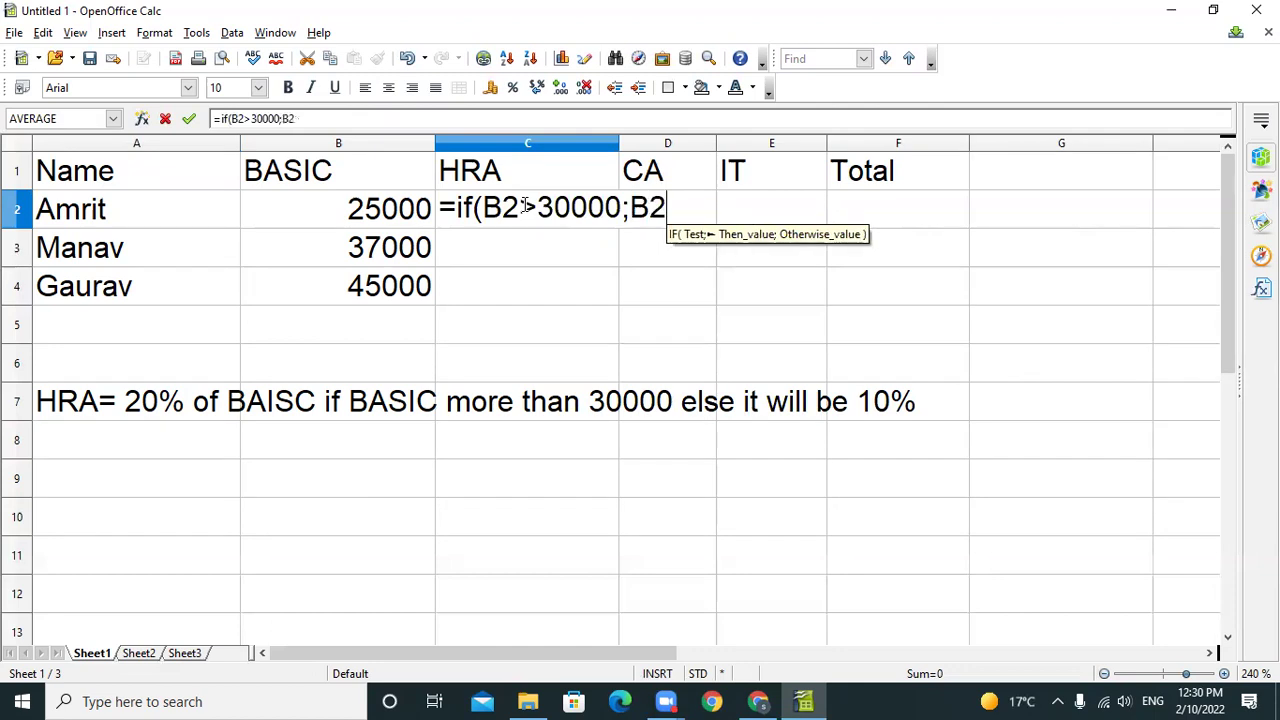
text(*2)
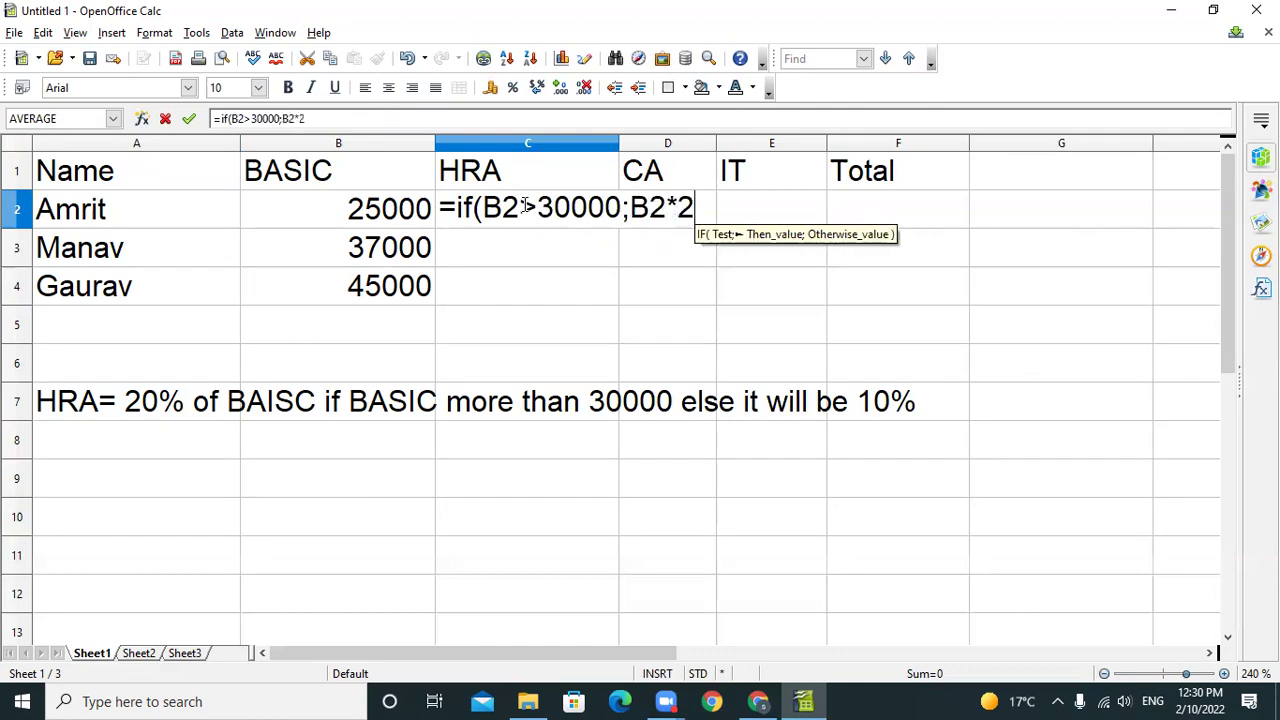
text(0/100)
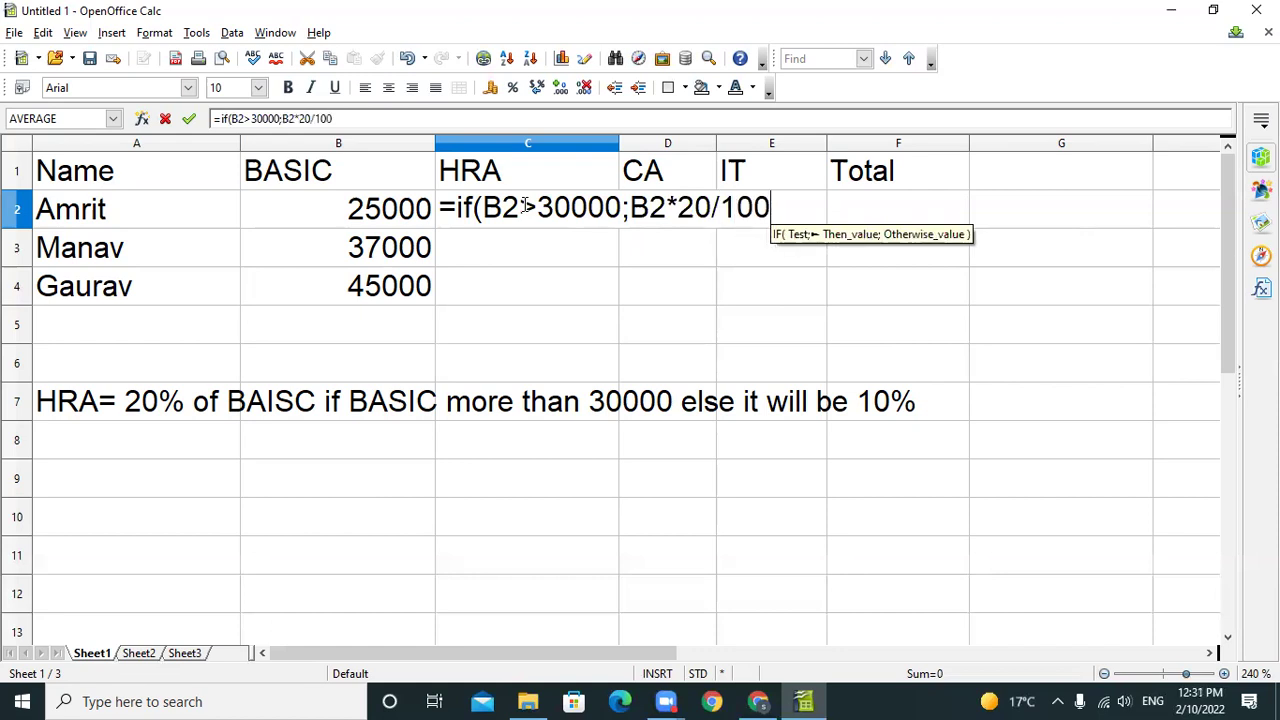
text(;B2)
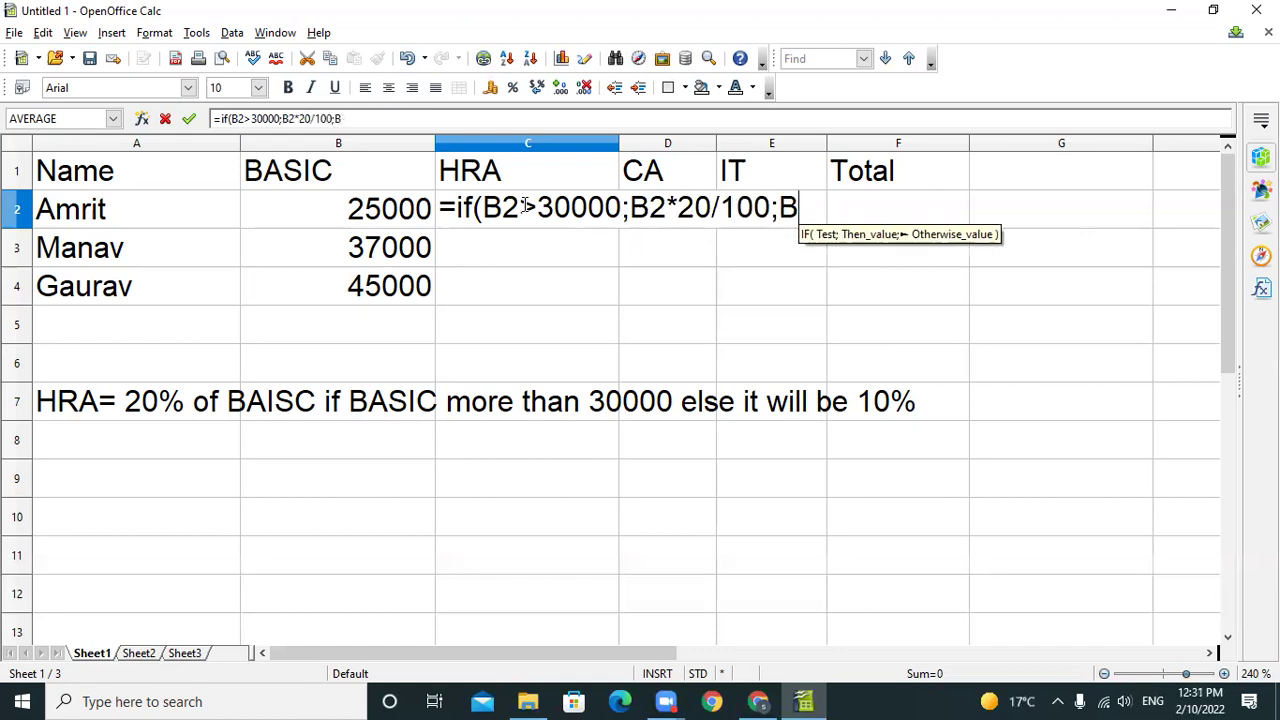
text(*)
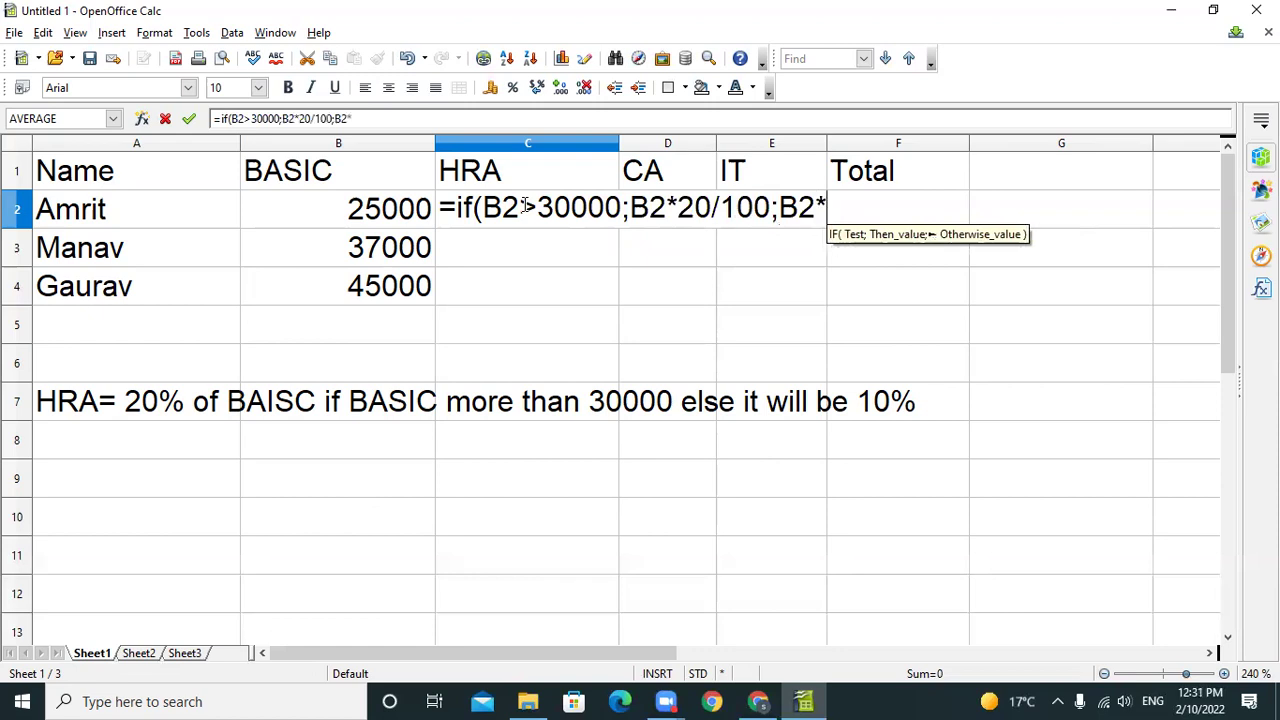
text(10)
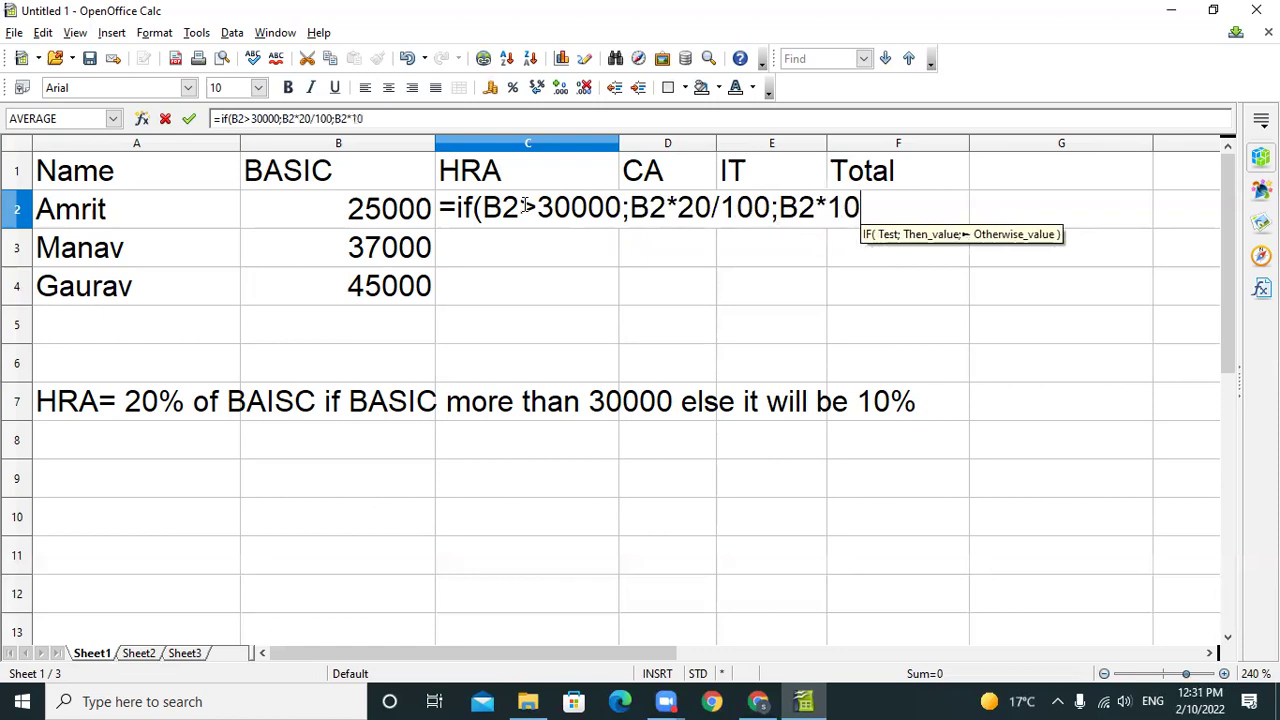
text(/100)
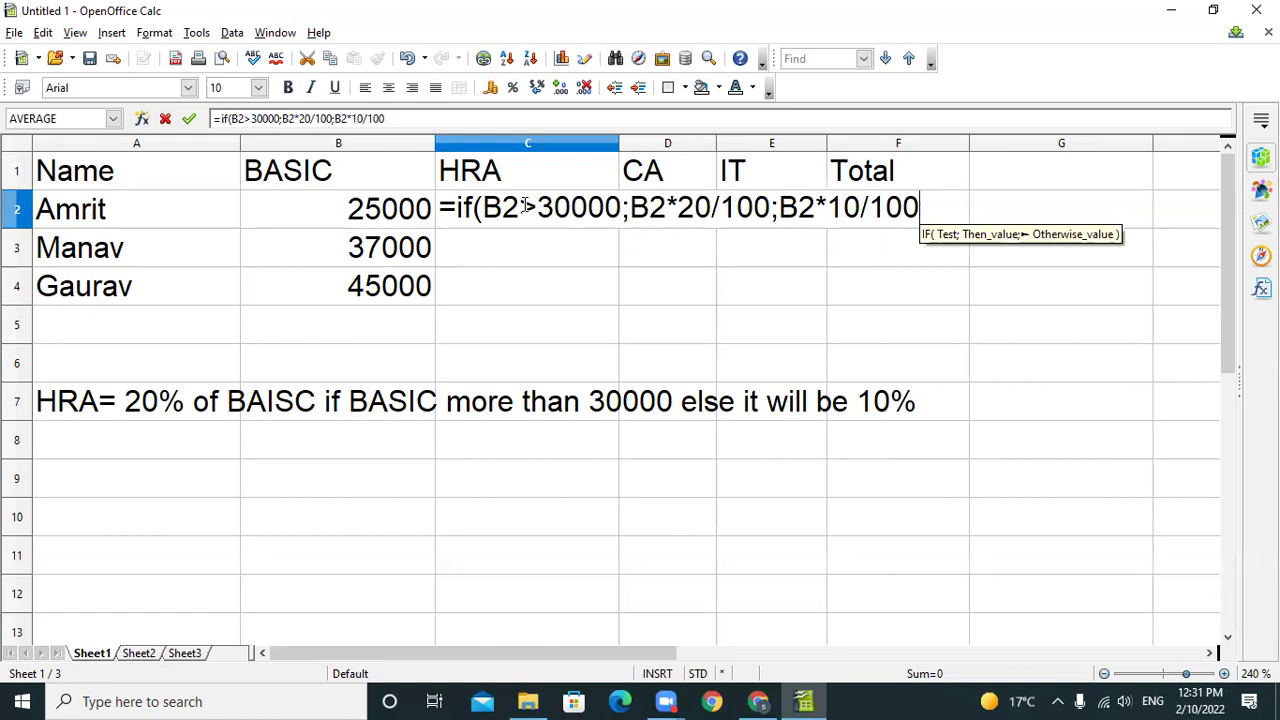
text())
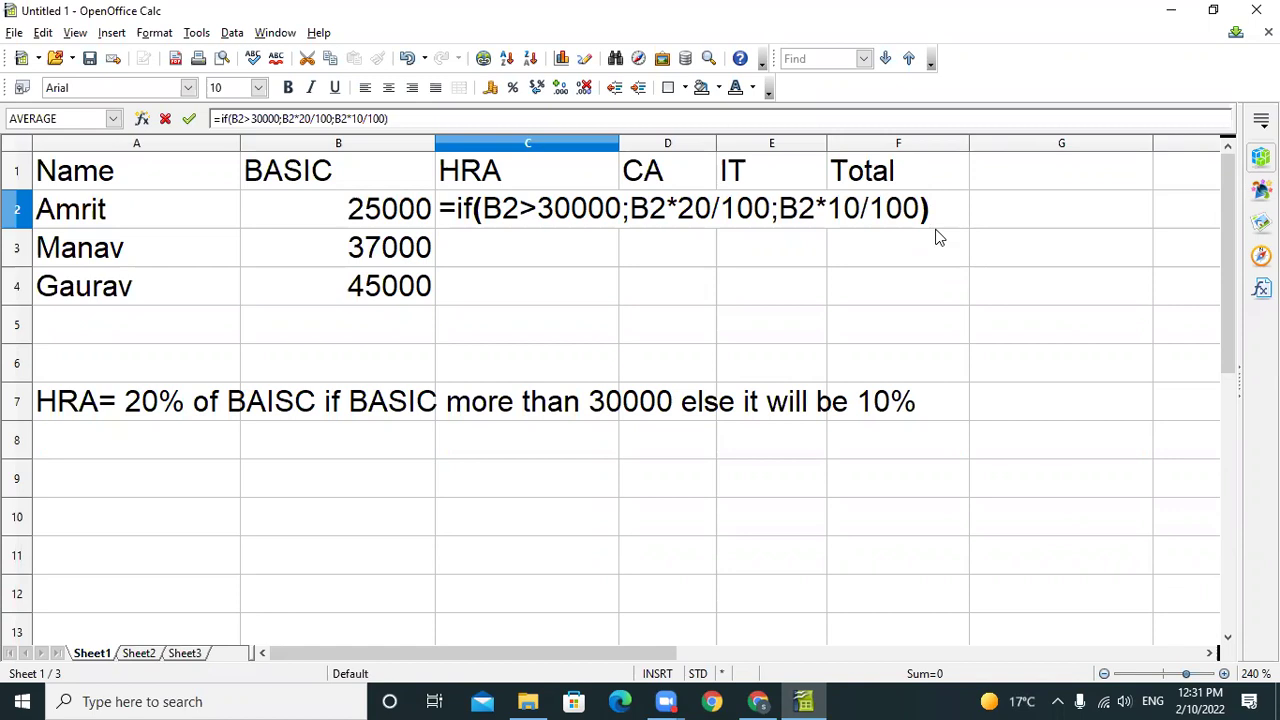
key(Return)
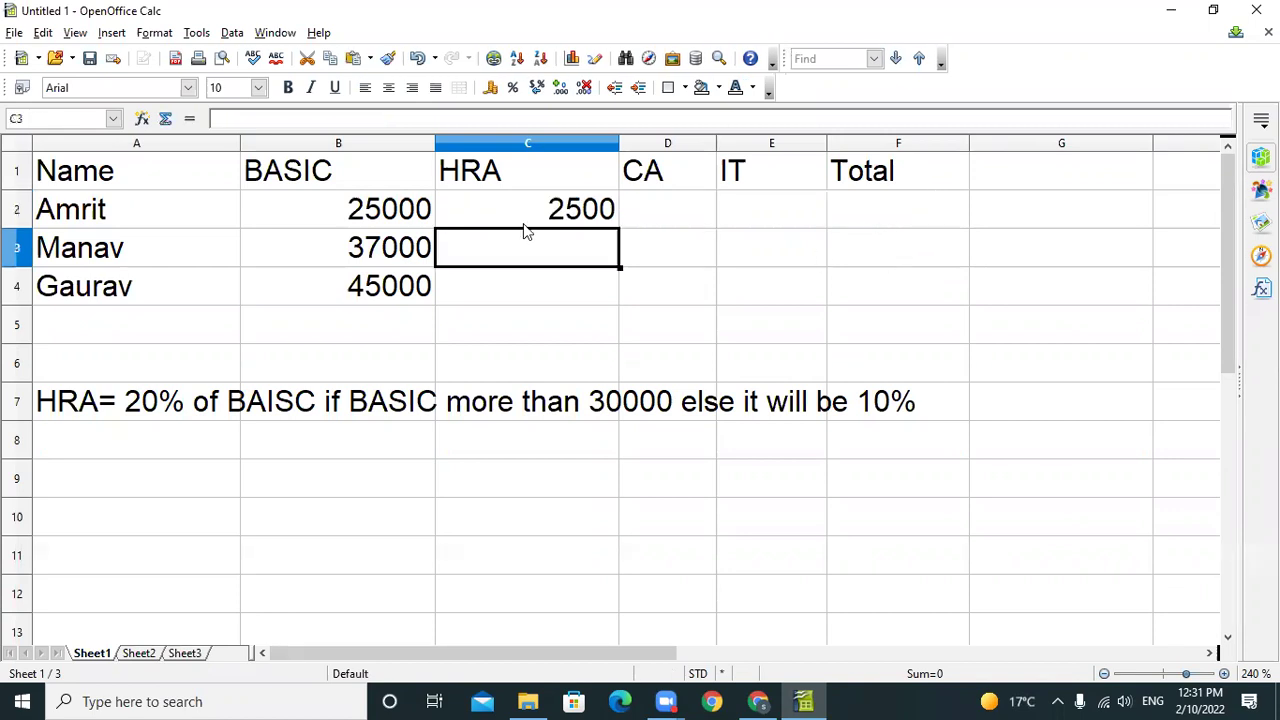
Fill the HRA formula from cell C2 down to C4.
click(510, 208)
drag(618, 228, 605, 318)
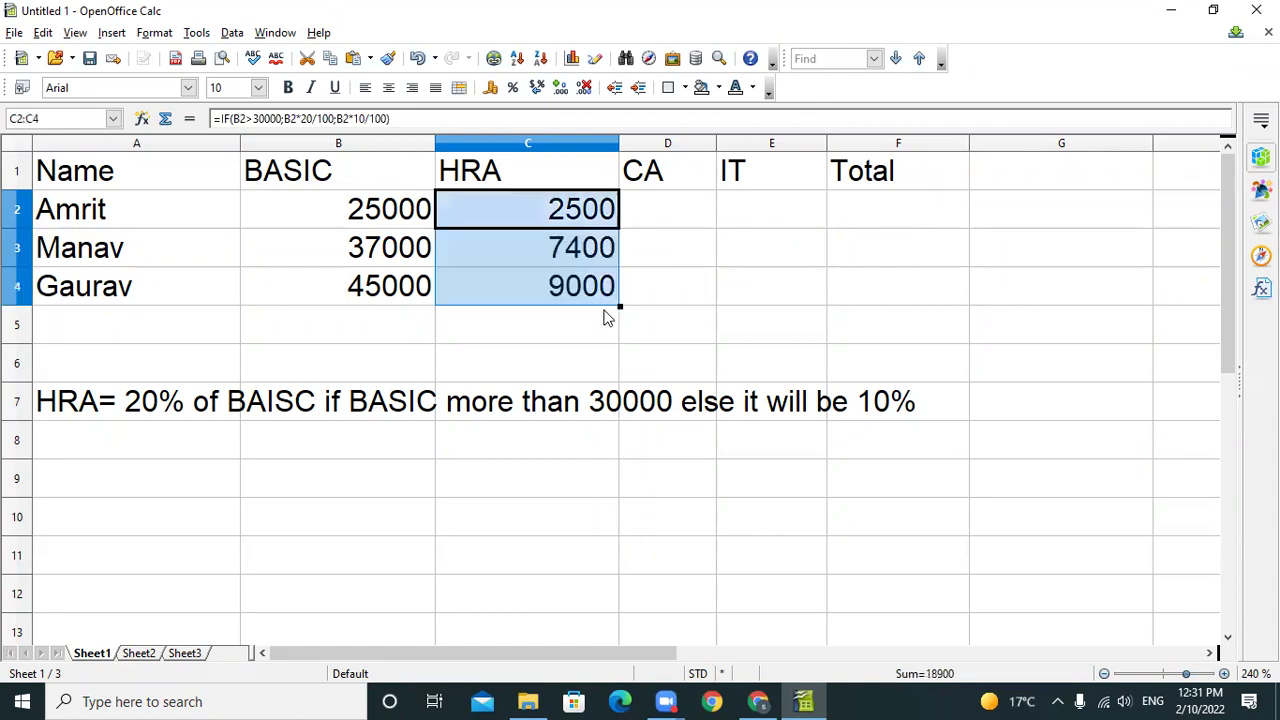
click(676, 205)
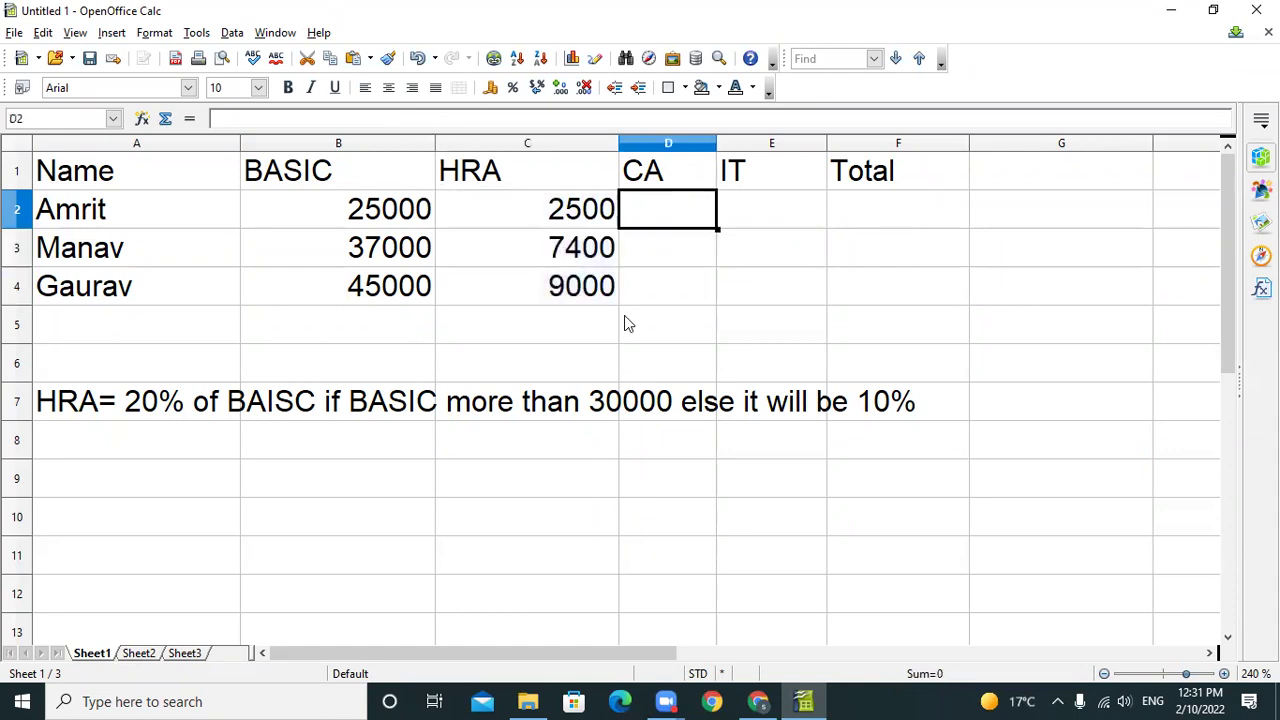
Enter the note "CA=10 % of BASIC+CA" in cell A8, below the HRA rule.
click(79, 440)
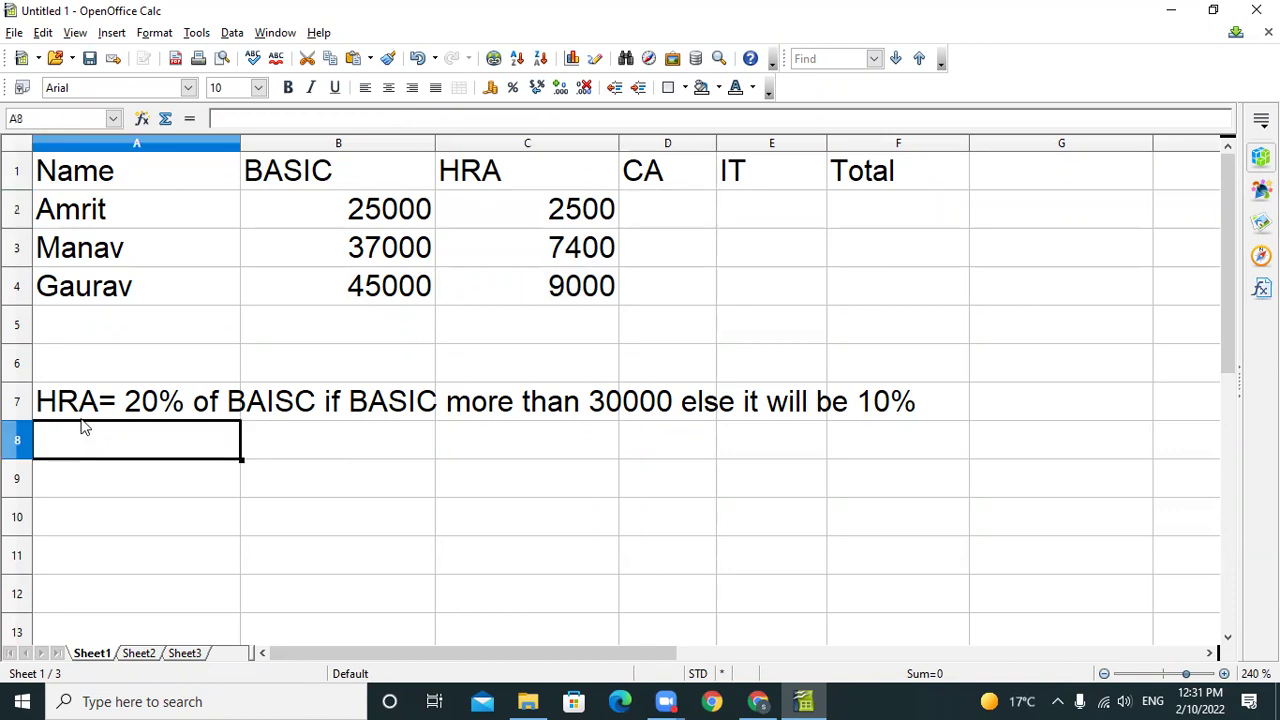
text(CA)
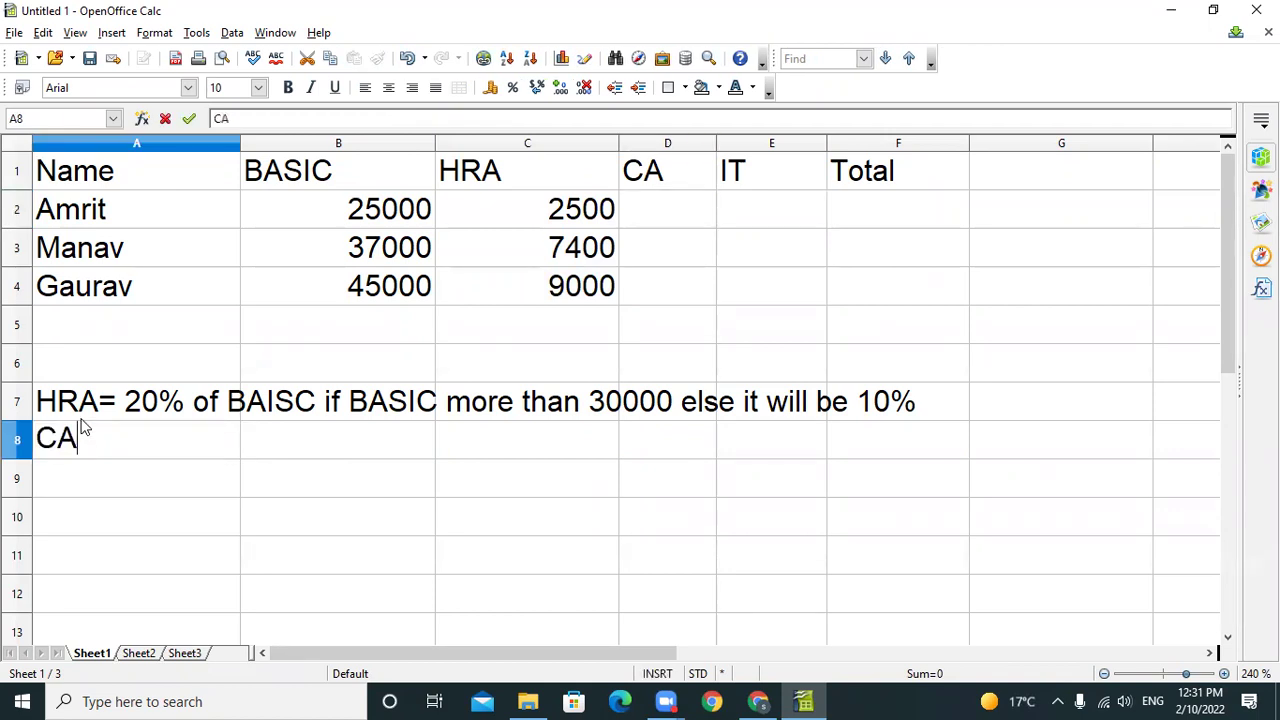
text(=10 % of )
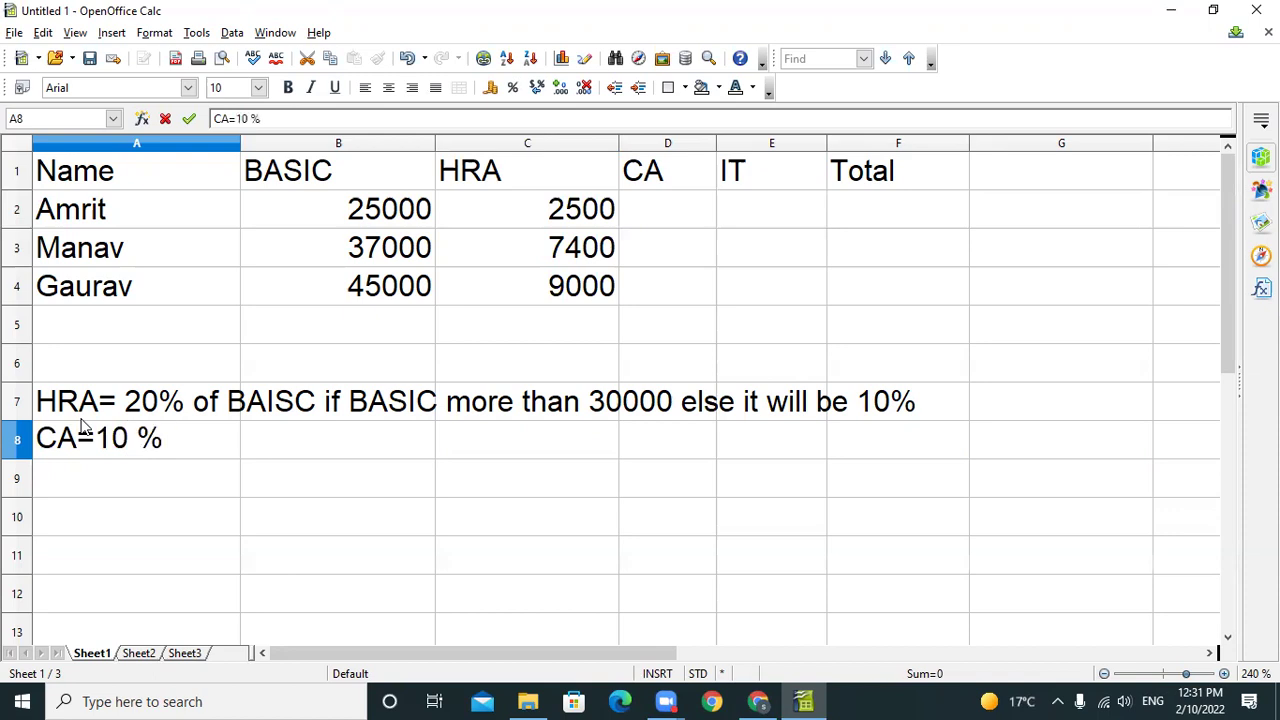
text(BAS)
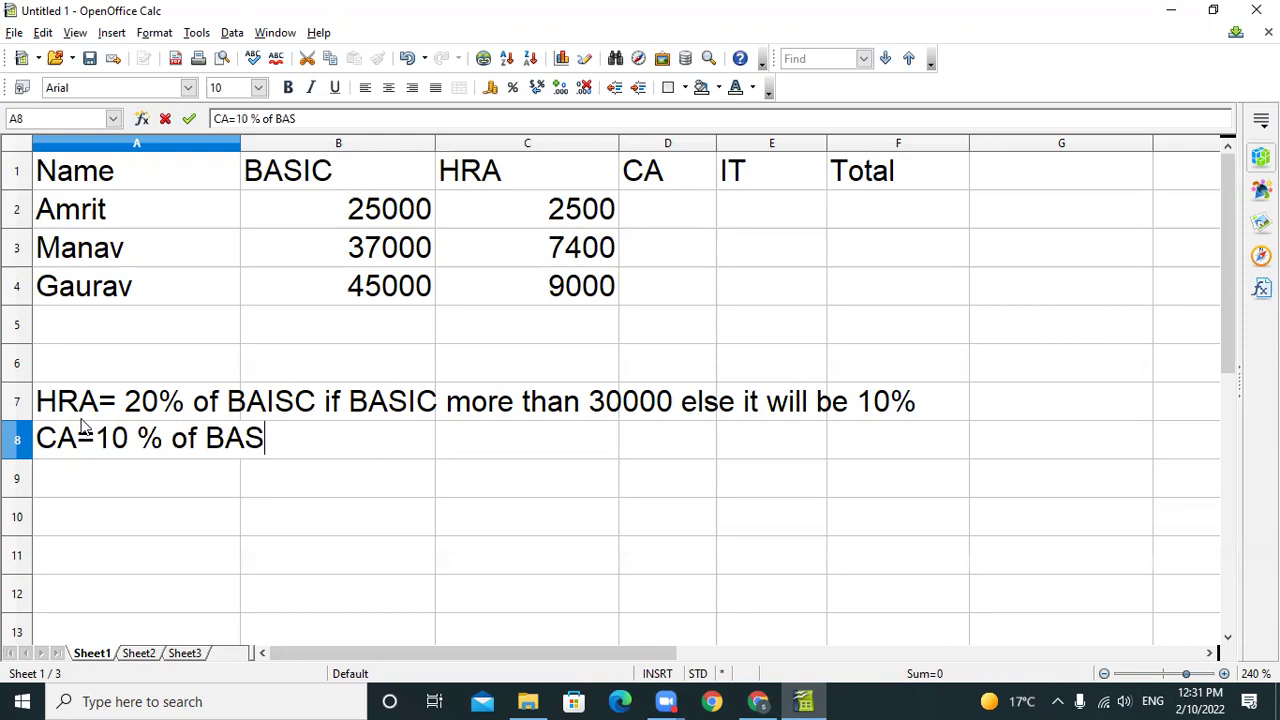
text(IC+CA)
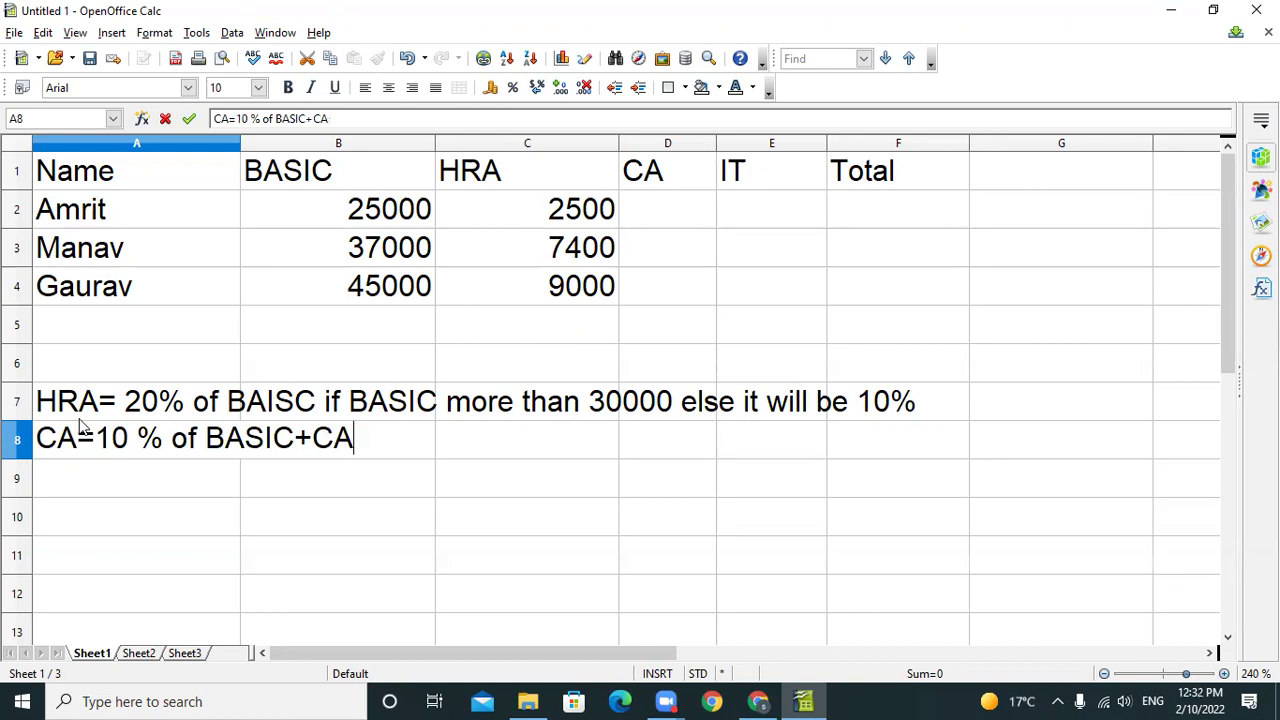
Enter the CA formula =(B2+C2)*10/100 in cell D2.
click(669, 217)
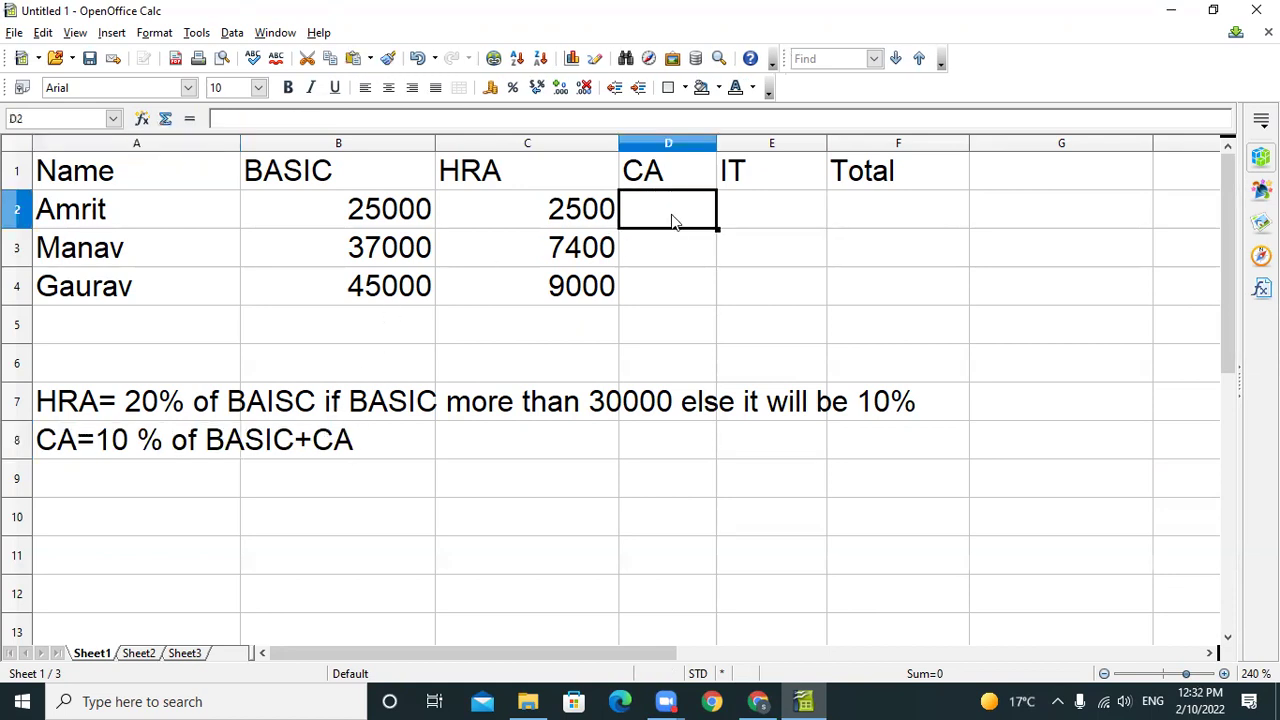
text(=)
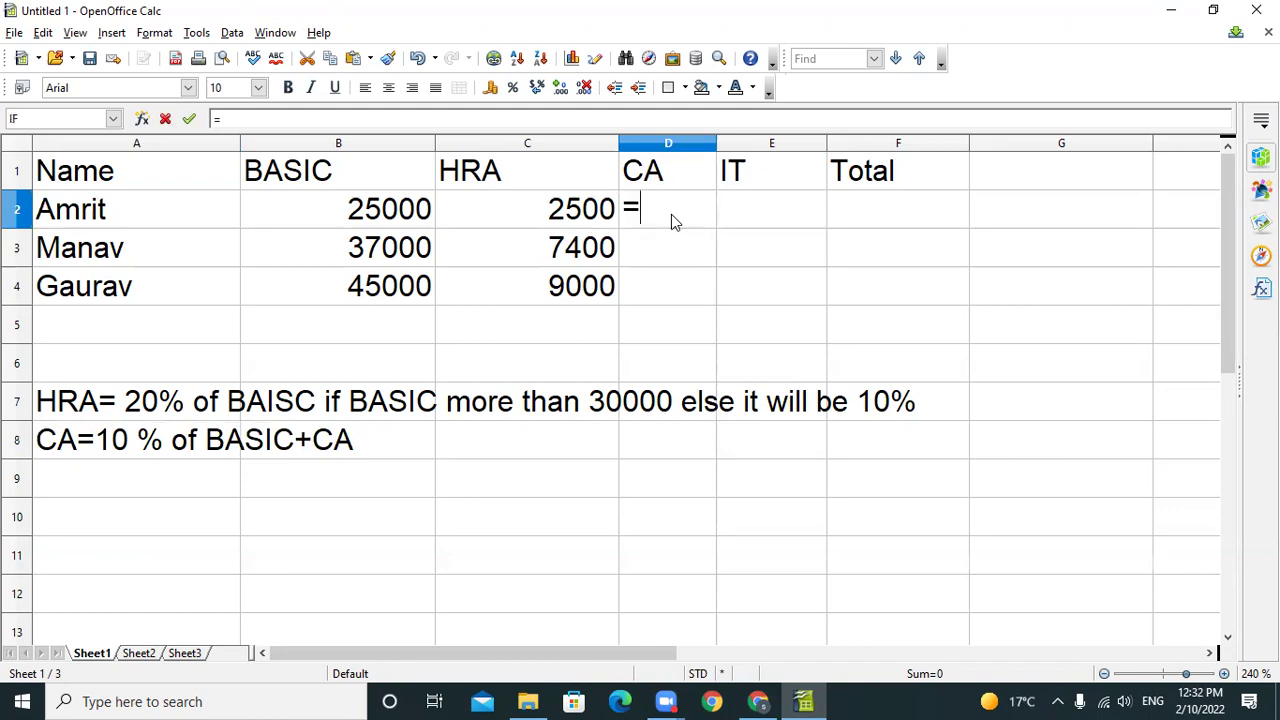
text(B2+)
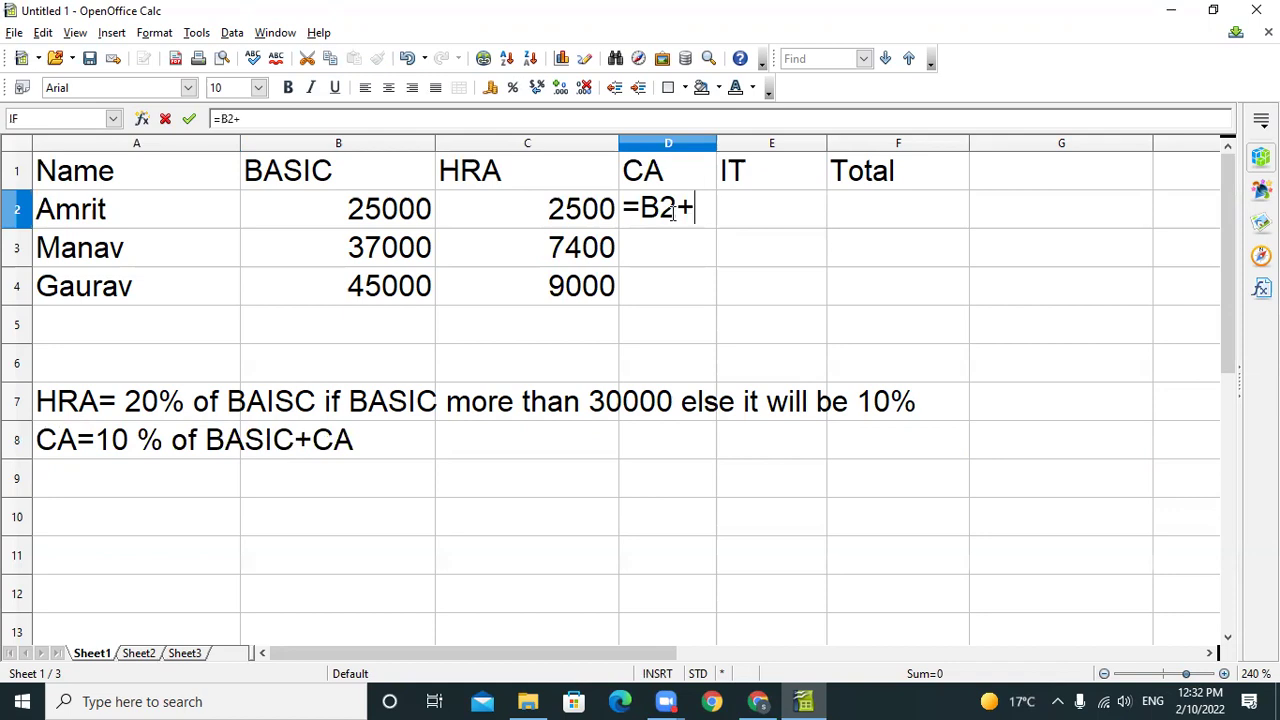
text(C2)
key(Left)
key(Left)
key(Left)
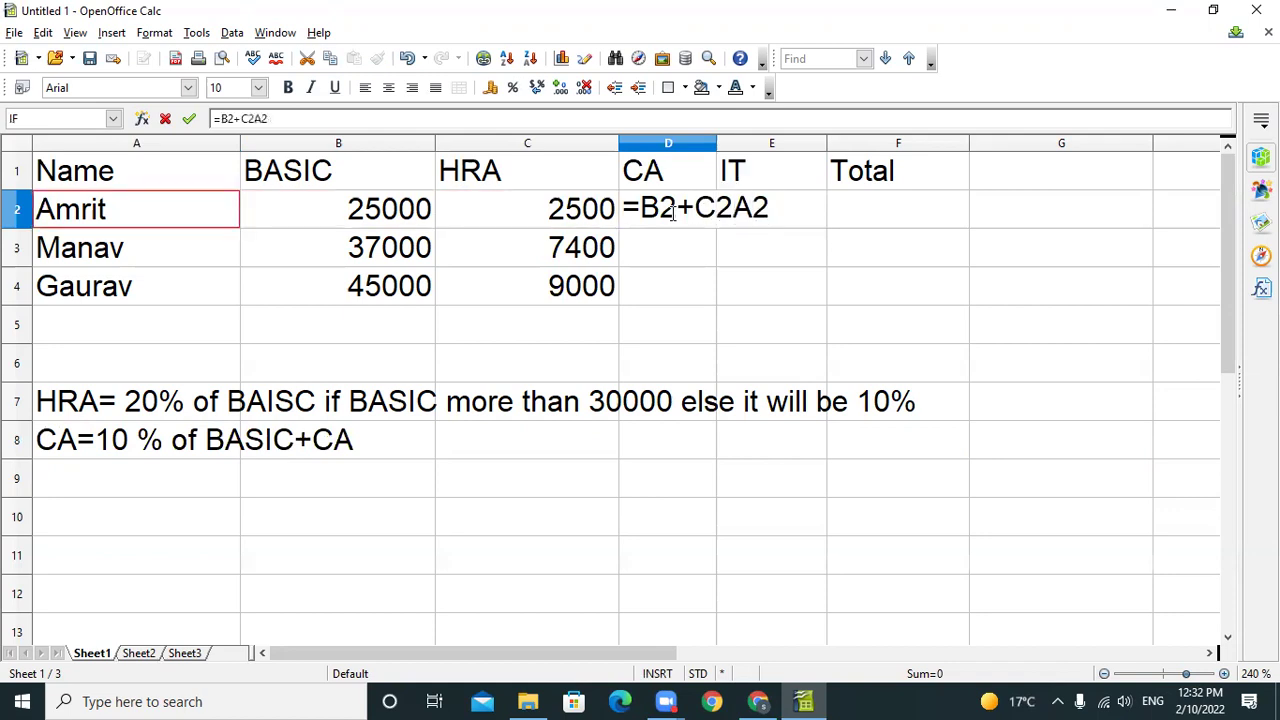
key(Left)
key(BackSpace)
key(BackSpace)
key(BackSpace)
key(Left)
key(BackSpace)
key(BackSpace)
key(BackSpace)
key(BackSpace)
key(BackSpace)
key(BackSpace)
key(BackSpace)
text((B2+C)
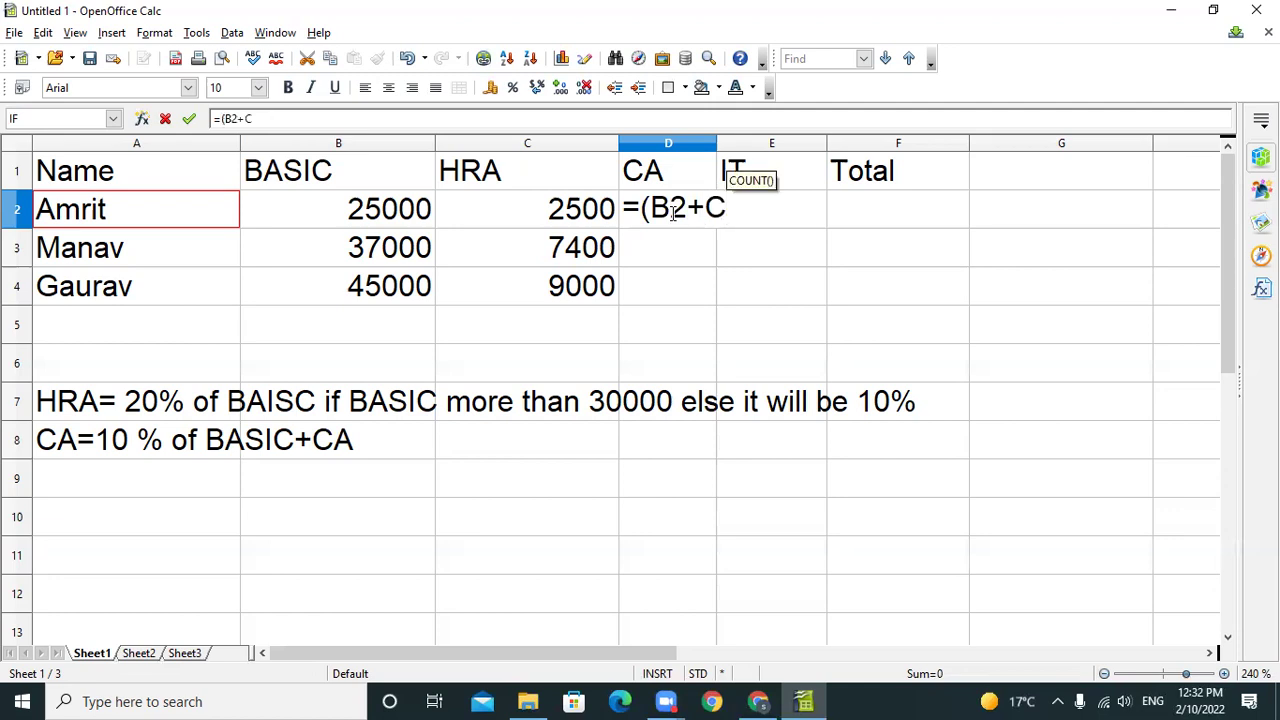
text(2))
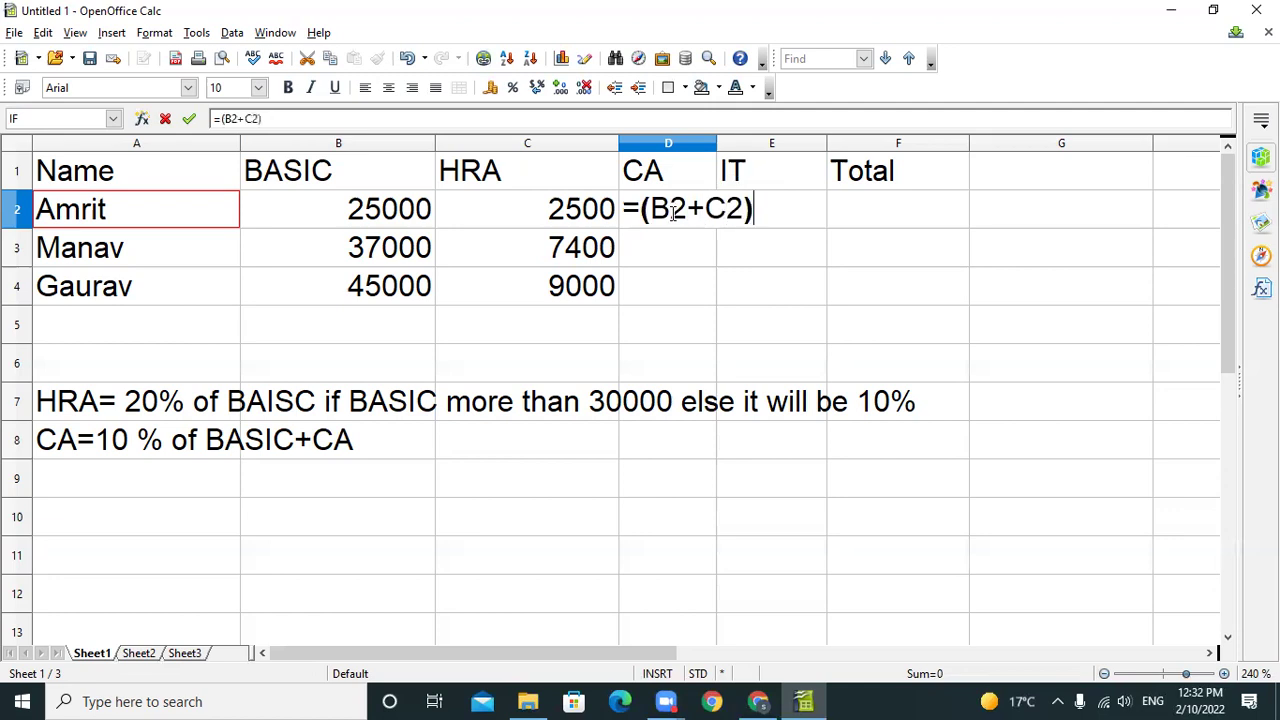
text(*10)
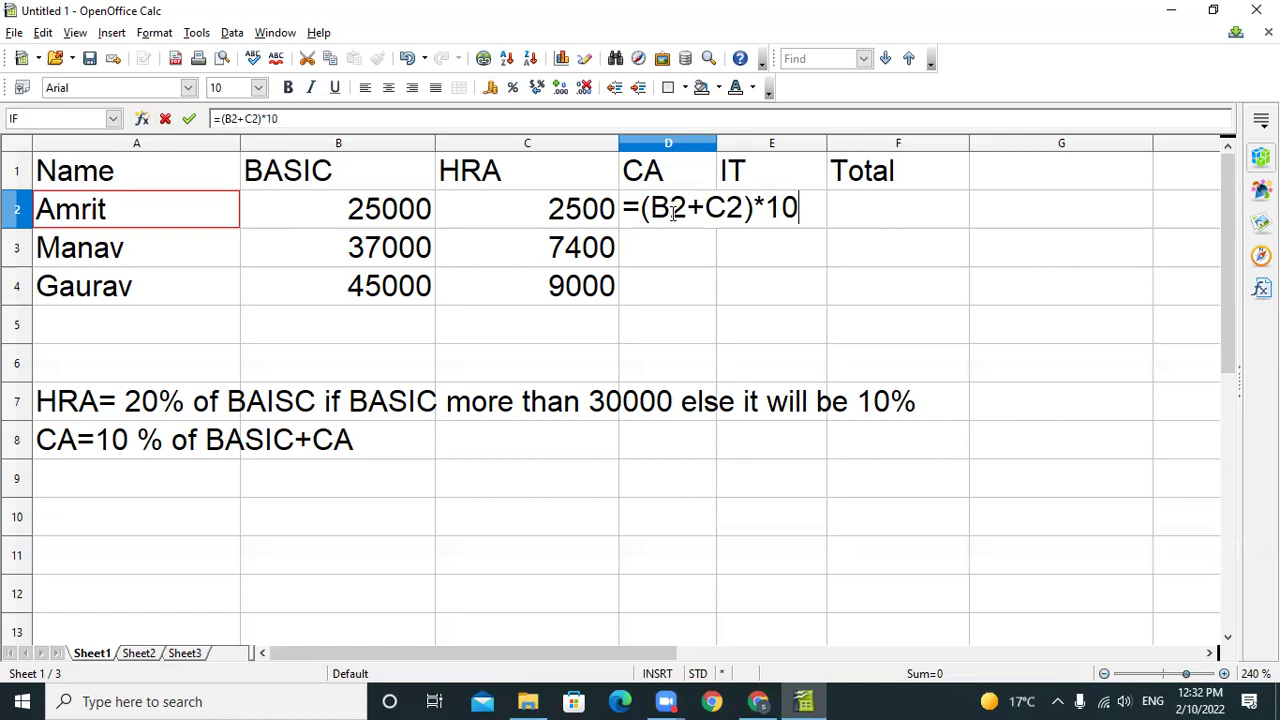
text(/100)
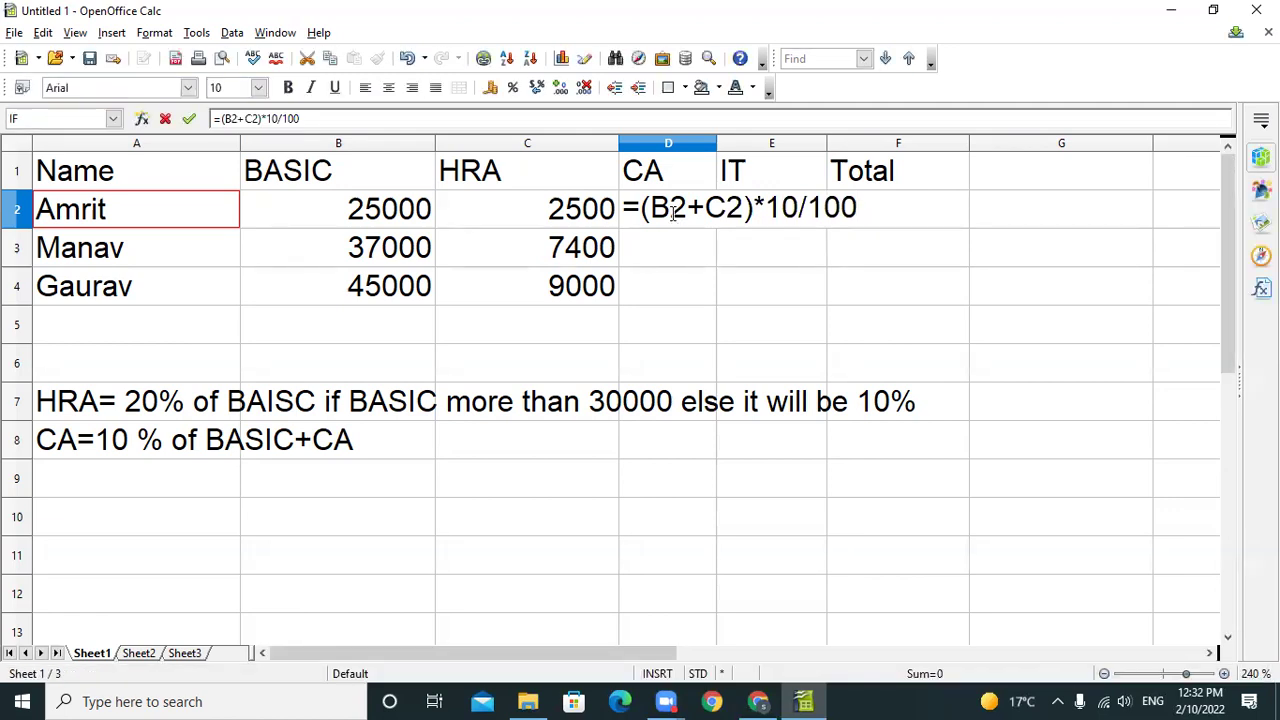
key(Return)
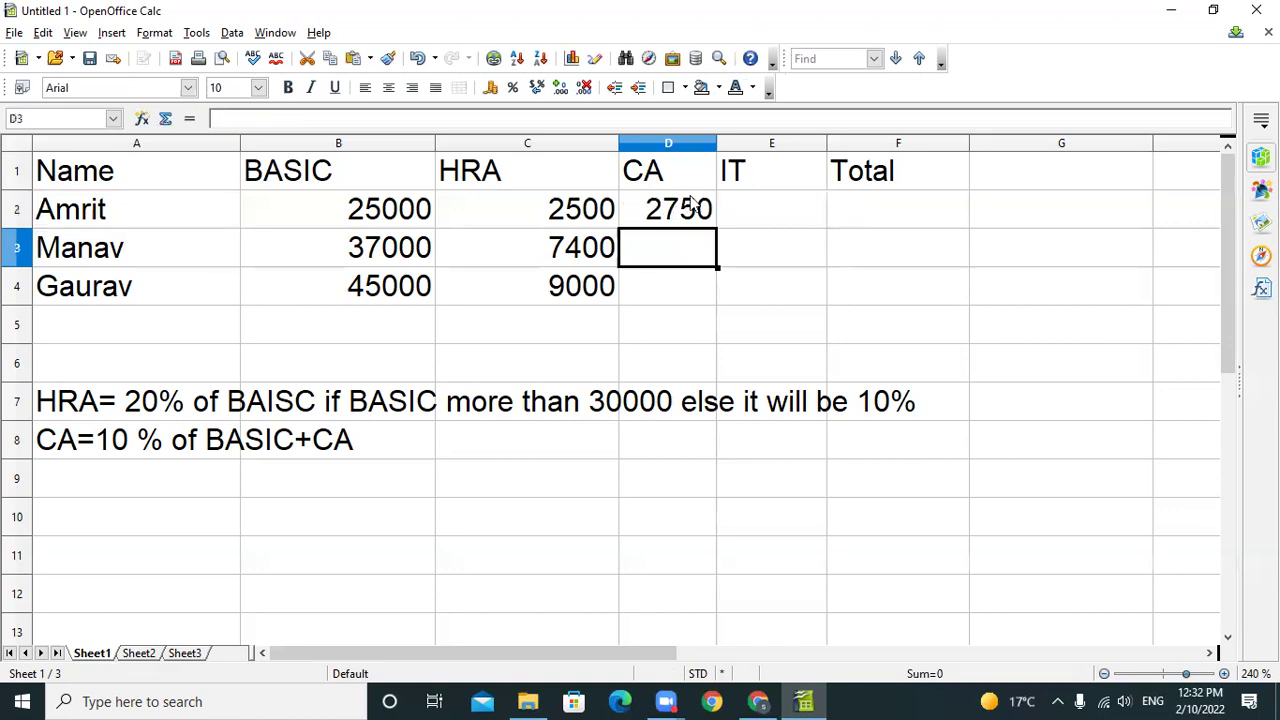
Fill the CA formula from cell D2 down to D4.
click(684, 205)
click(723, 237)
click(703, 223)
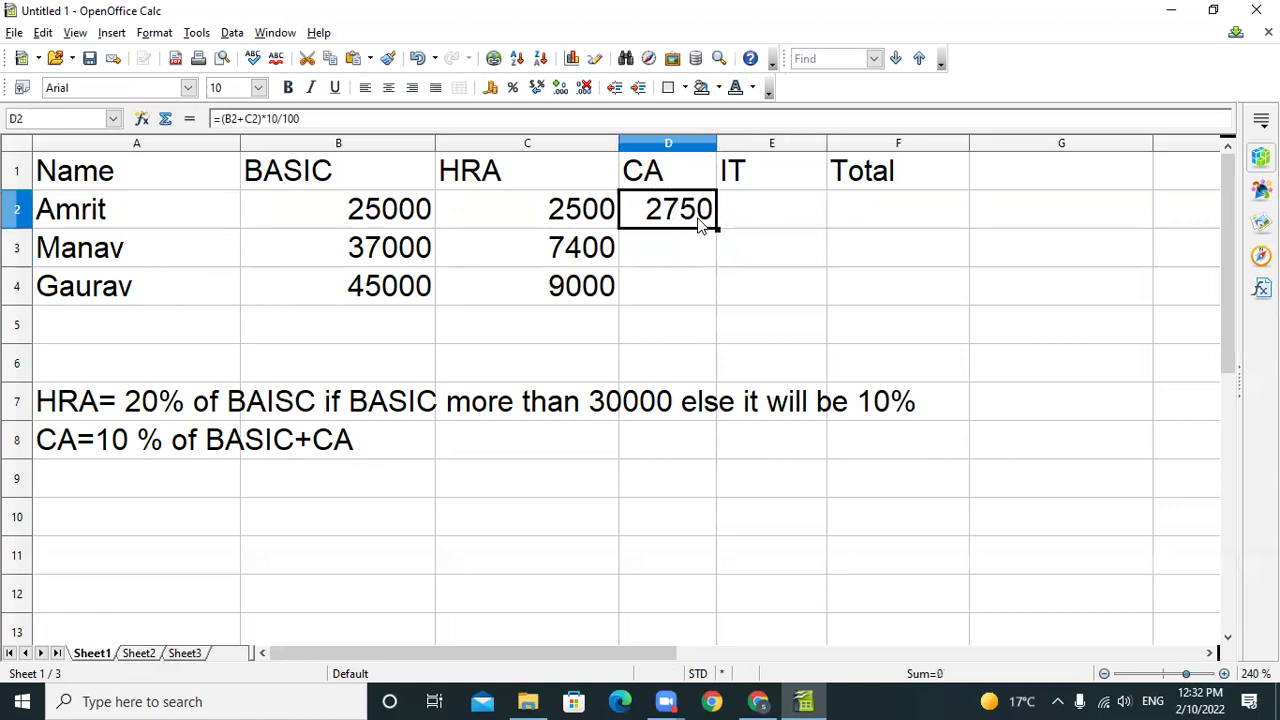
drag(716, 227, 717, 302)
click(760, 214)
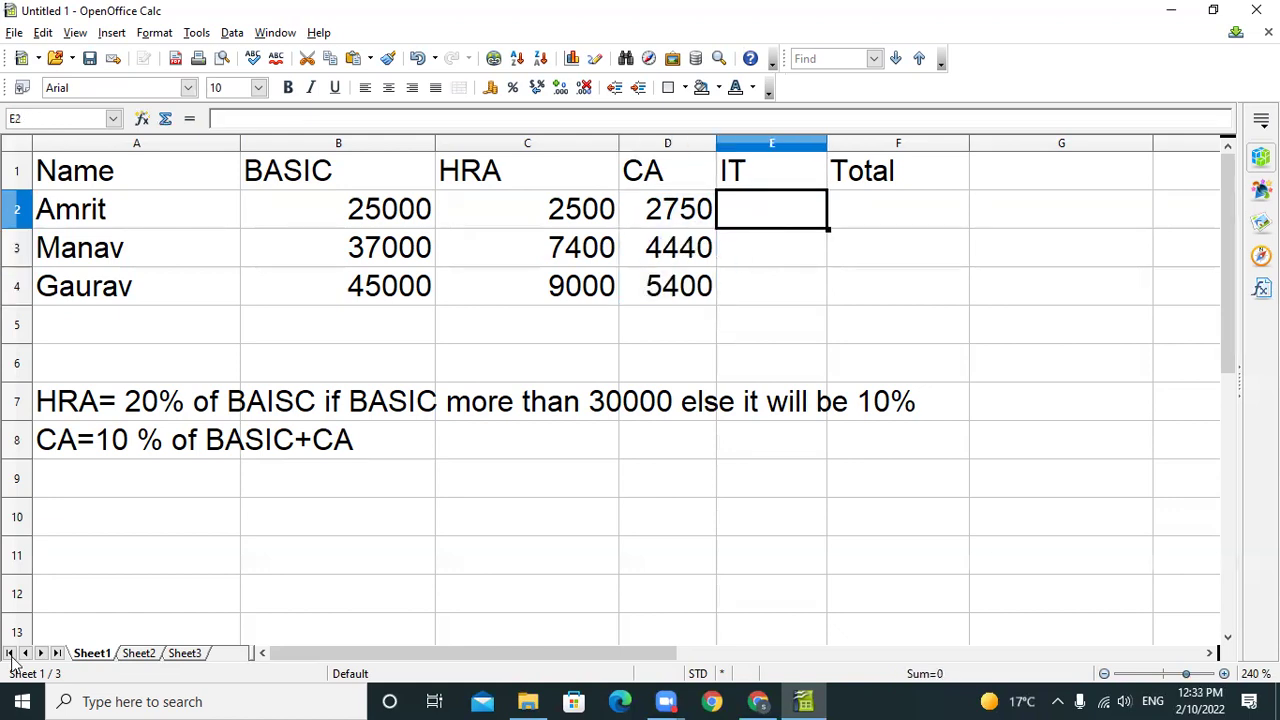
Enter the note "IT=20% of BASIC+HRA+CA" in cell A9, below the CA rule.
click(100, 490)
text(I)
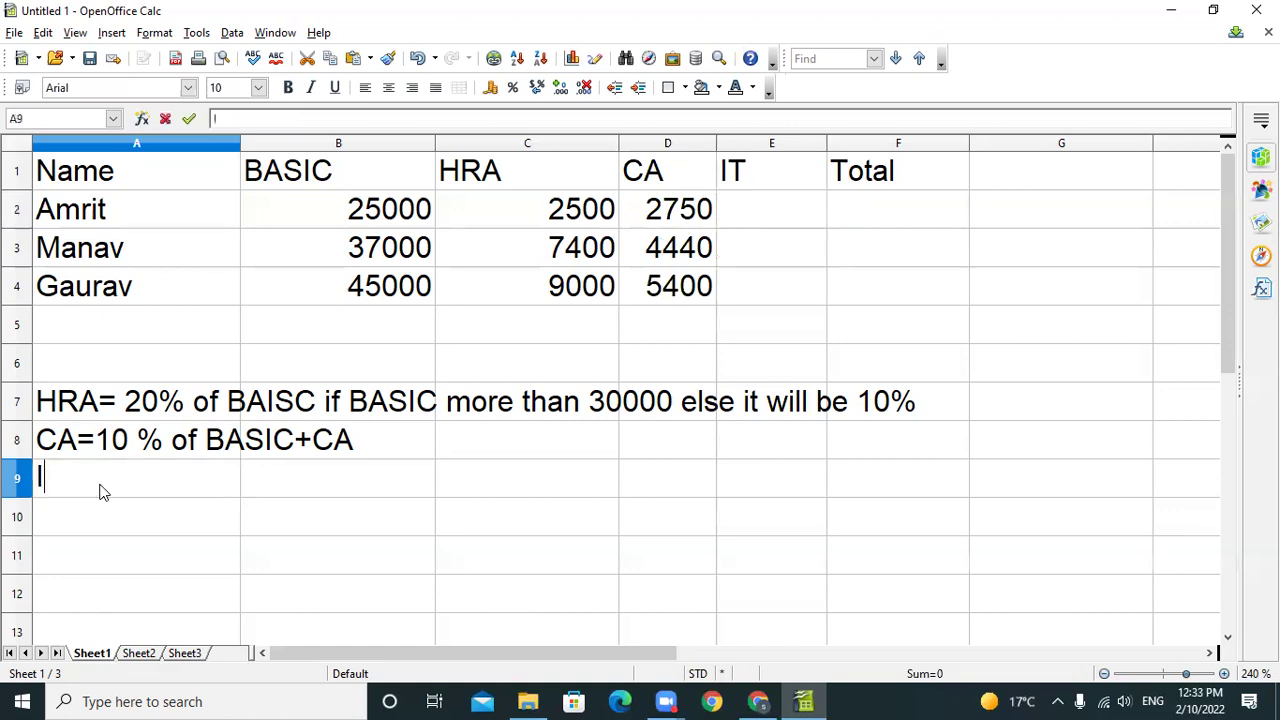
text(T=)
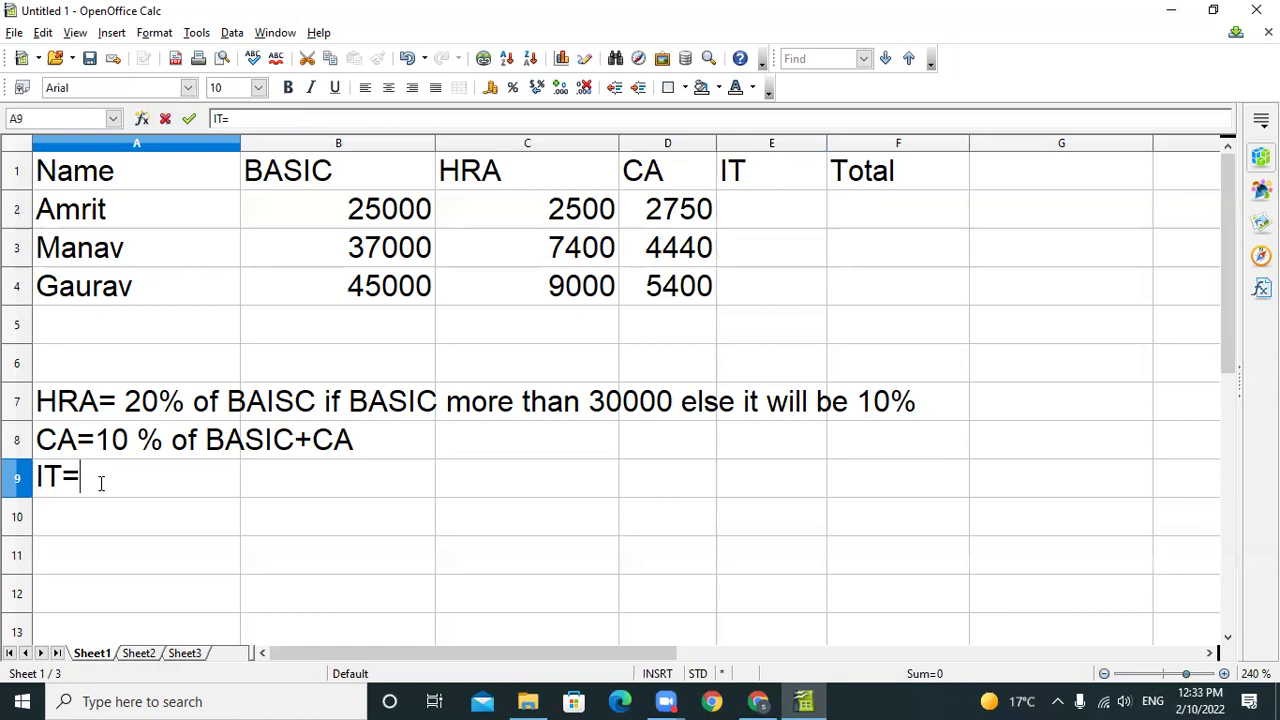
text(20% of BASIC+)
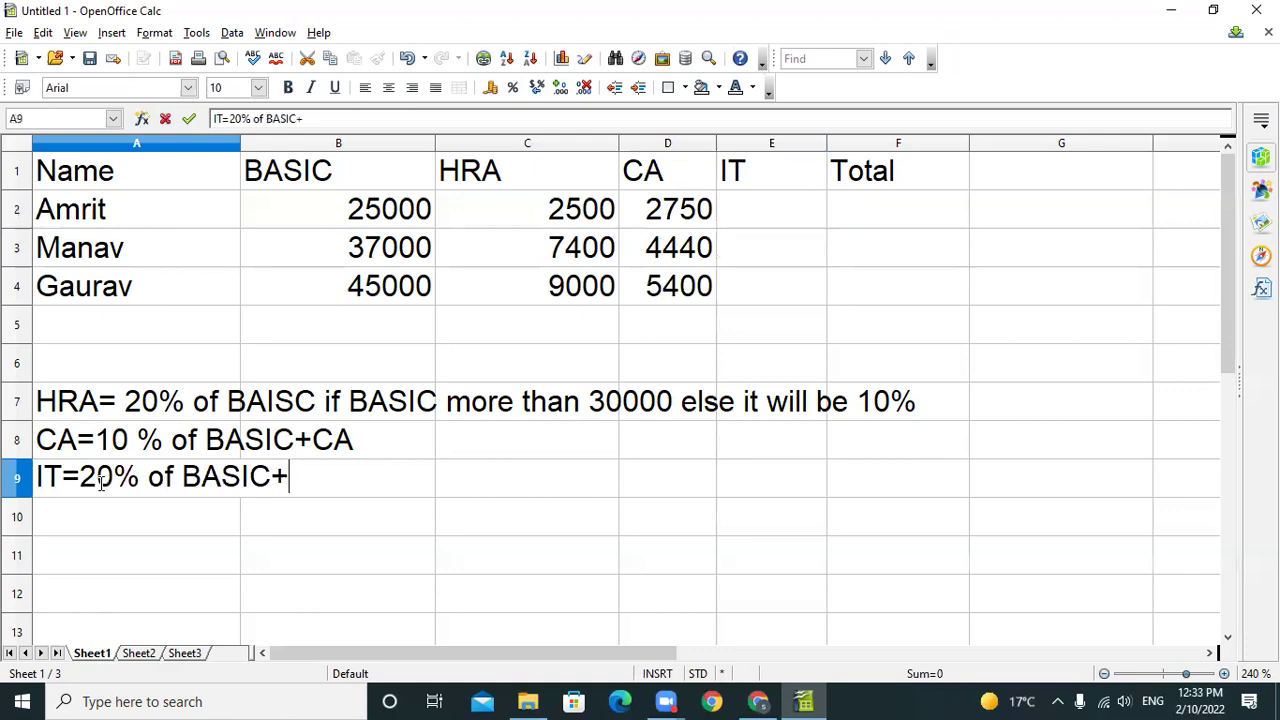
text(V)
key(BackSpace)
text(HRA+Ca)
key(BackSpace)
text(A)
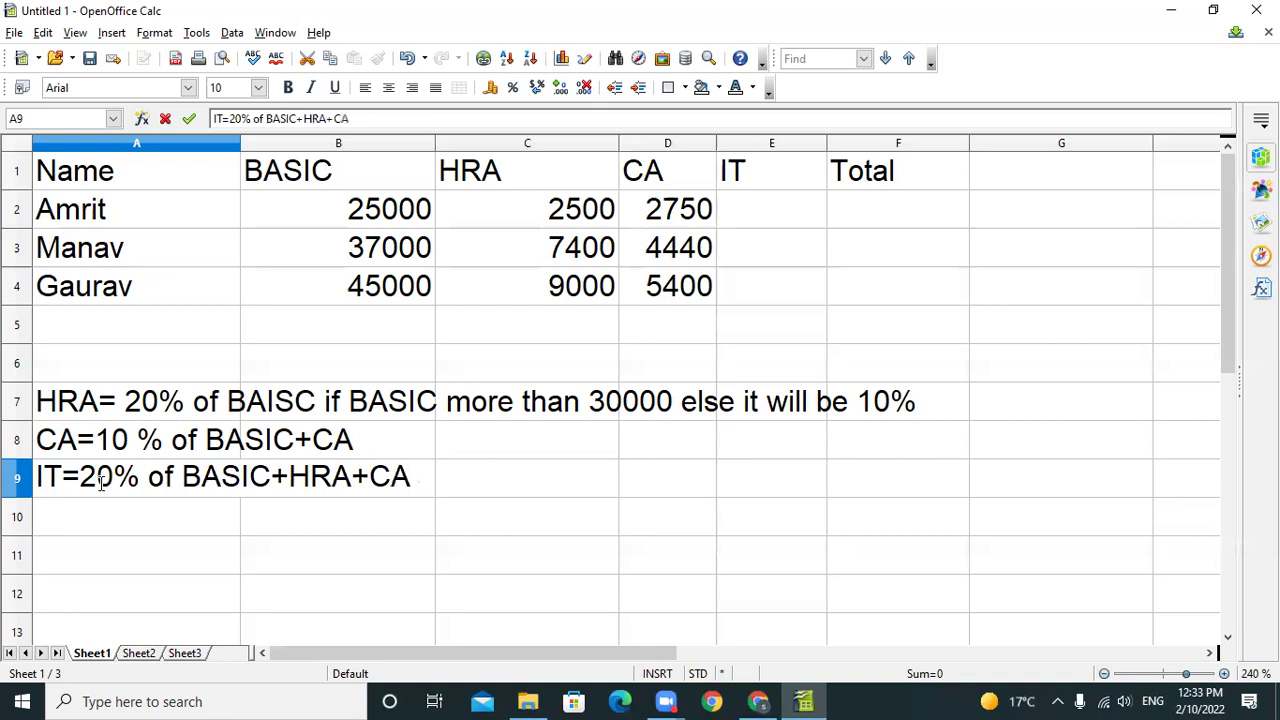
Review the CA formula in cell D2 and the HRA formula in cell C2.
click(700, 215)
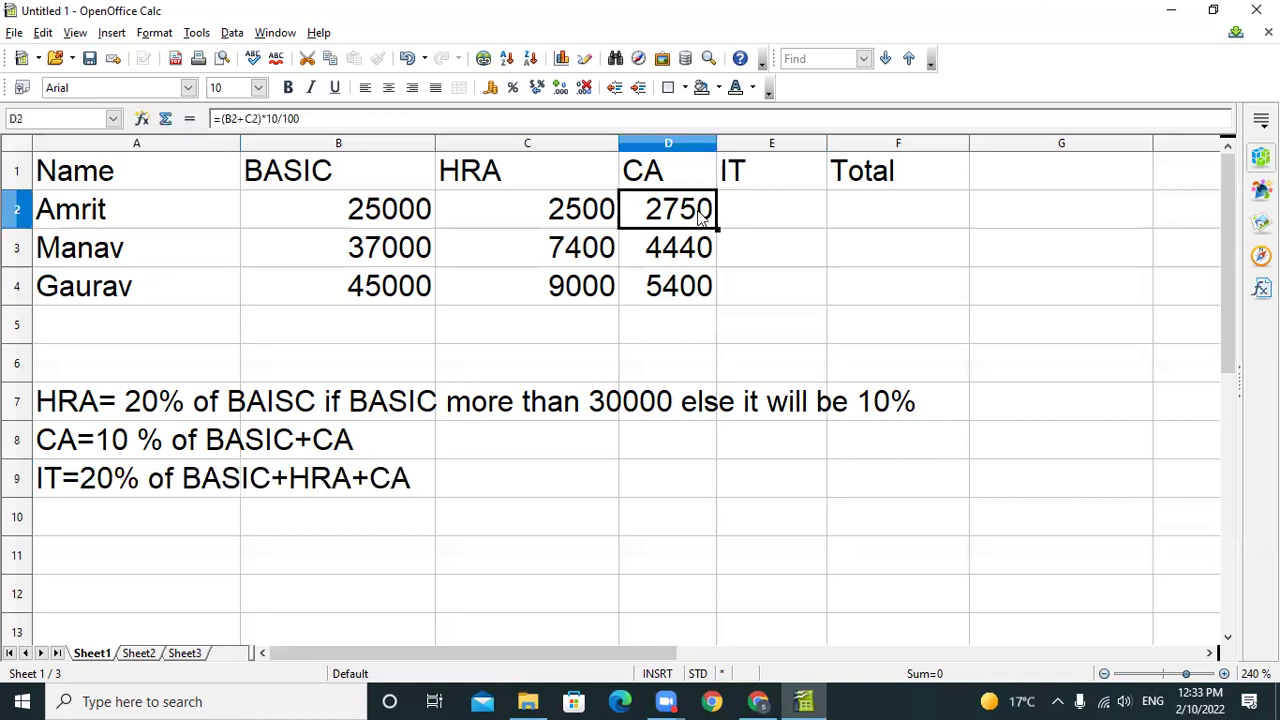
double_click(700, 214)
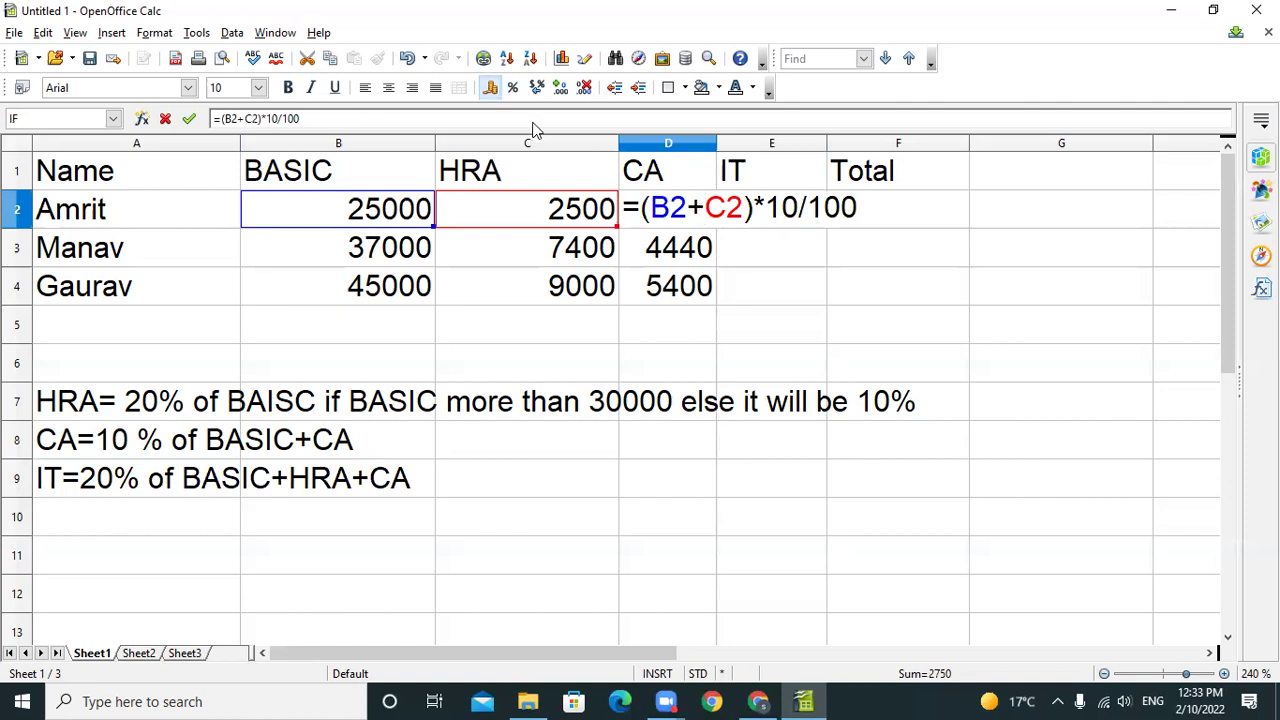
key(Escape)
click(560, 208)
double_click(558, 207)
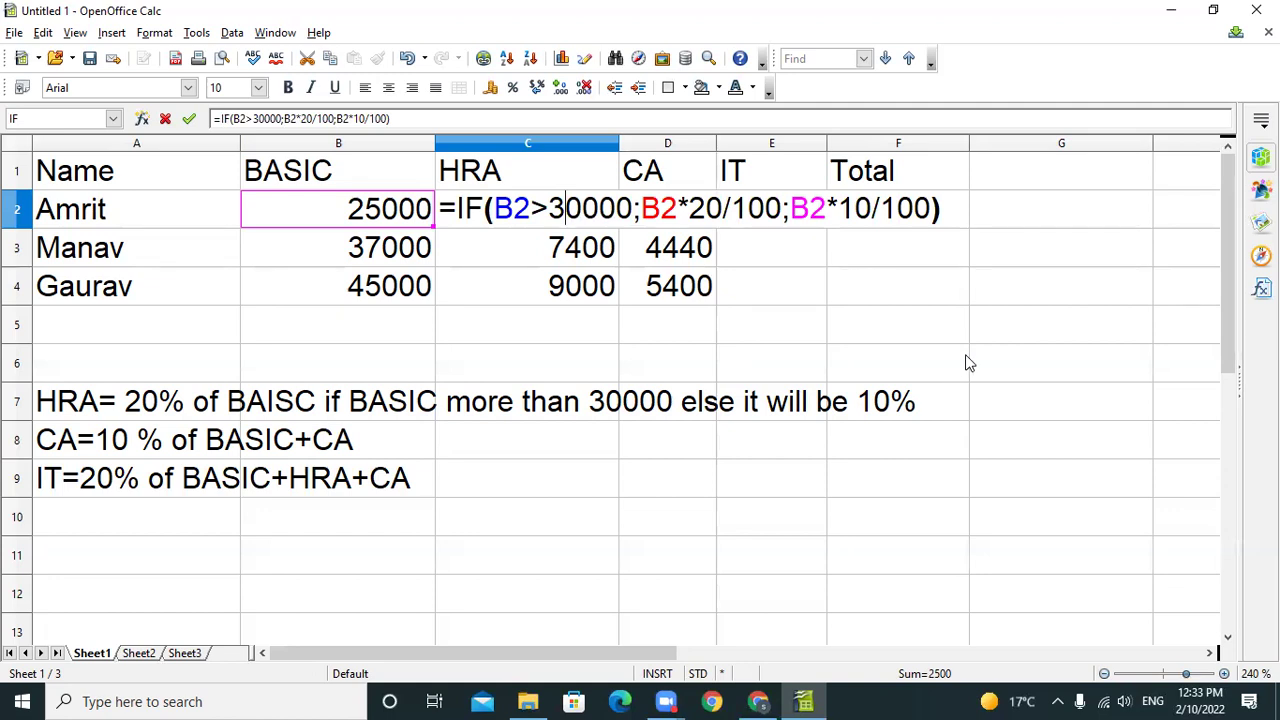
text(`)
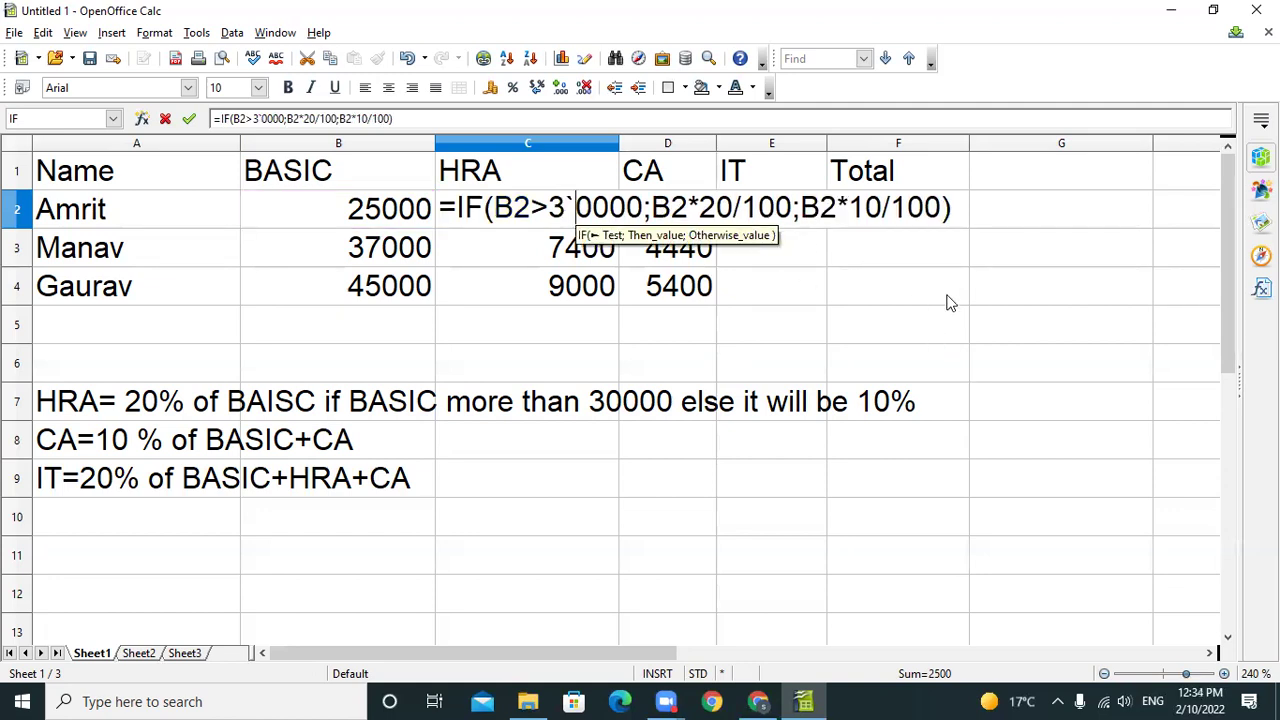
text(`)
click(1050, 335)
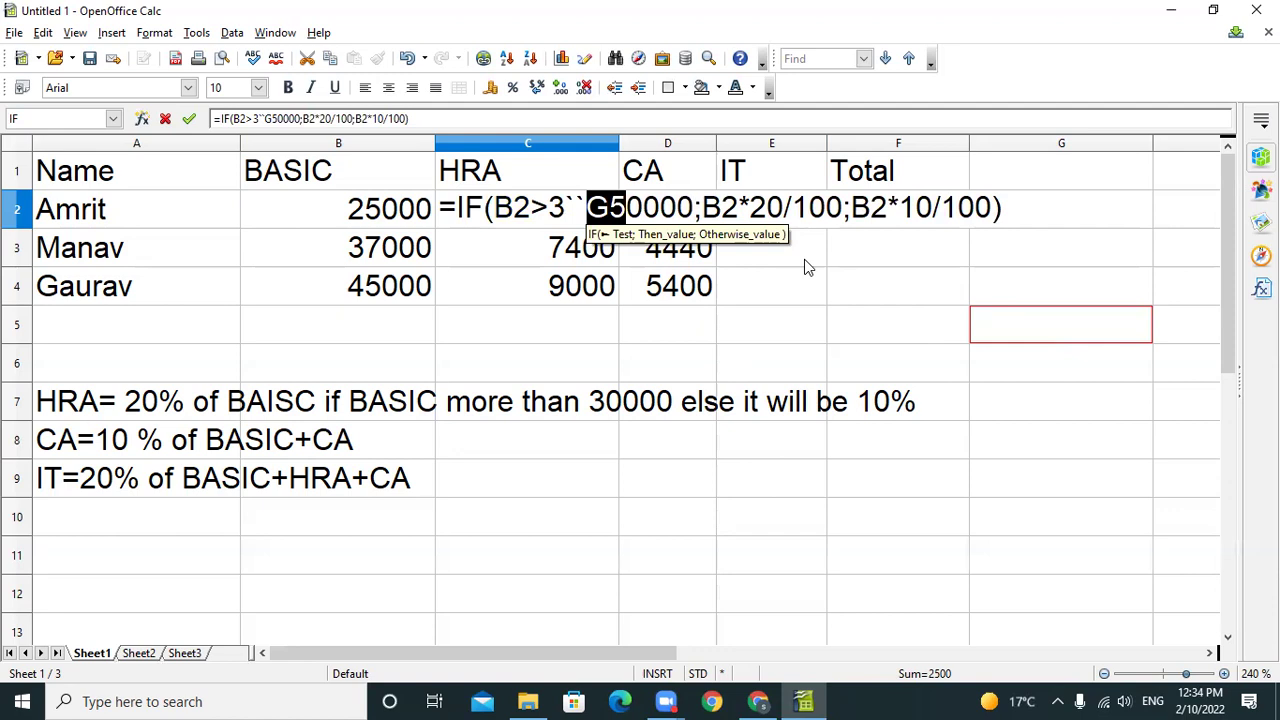
key(BackSpace)
key(BackSpace)
key(BackSpace)
key(End)
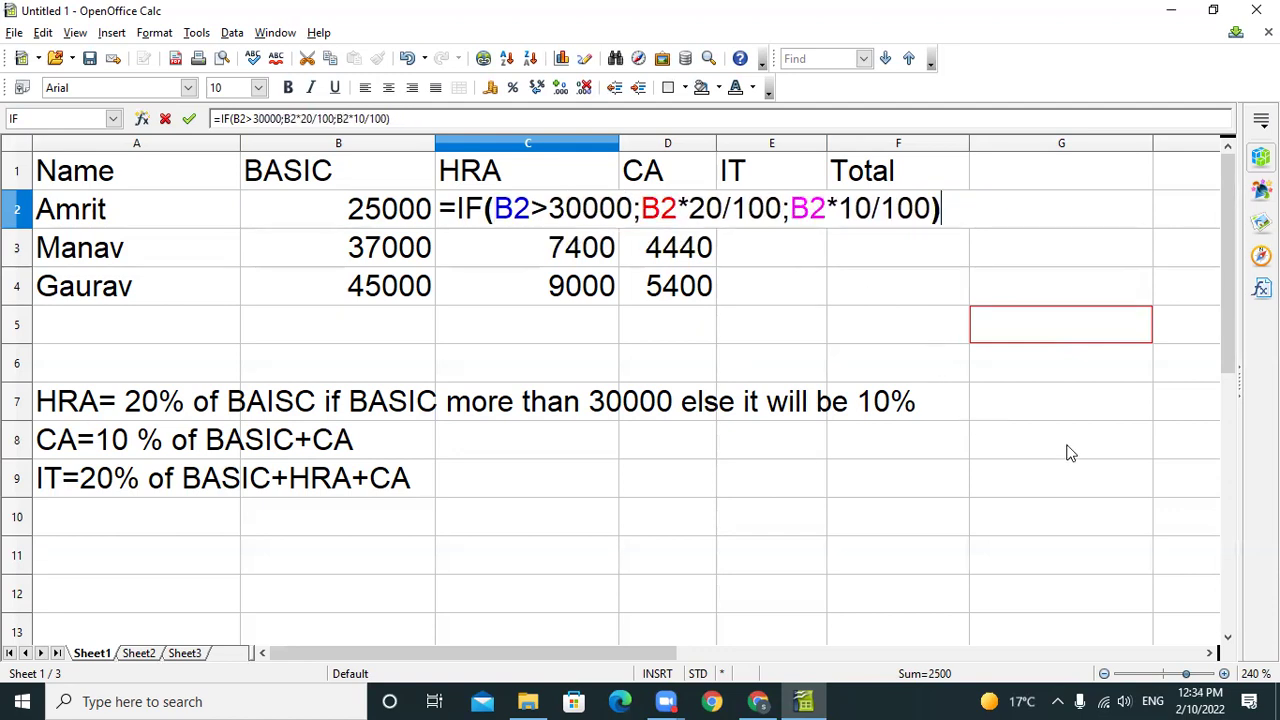
click(1016, 436)
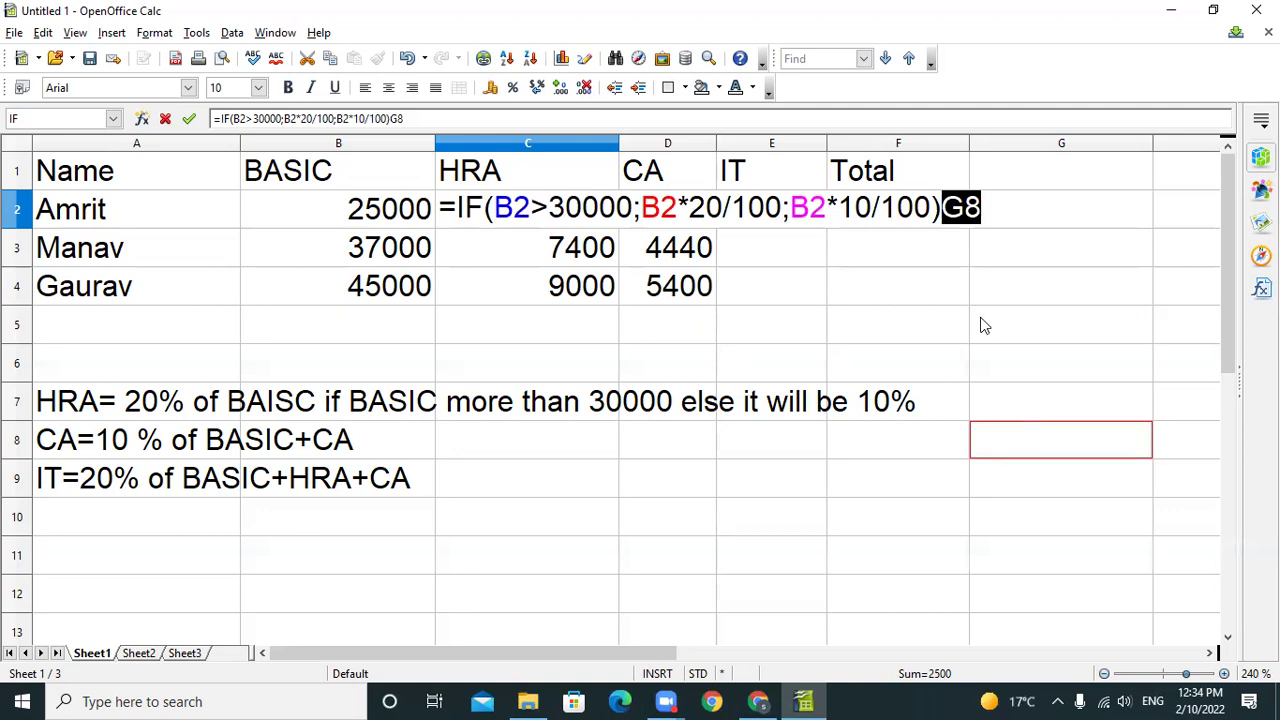
key(End)
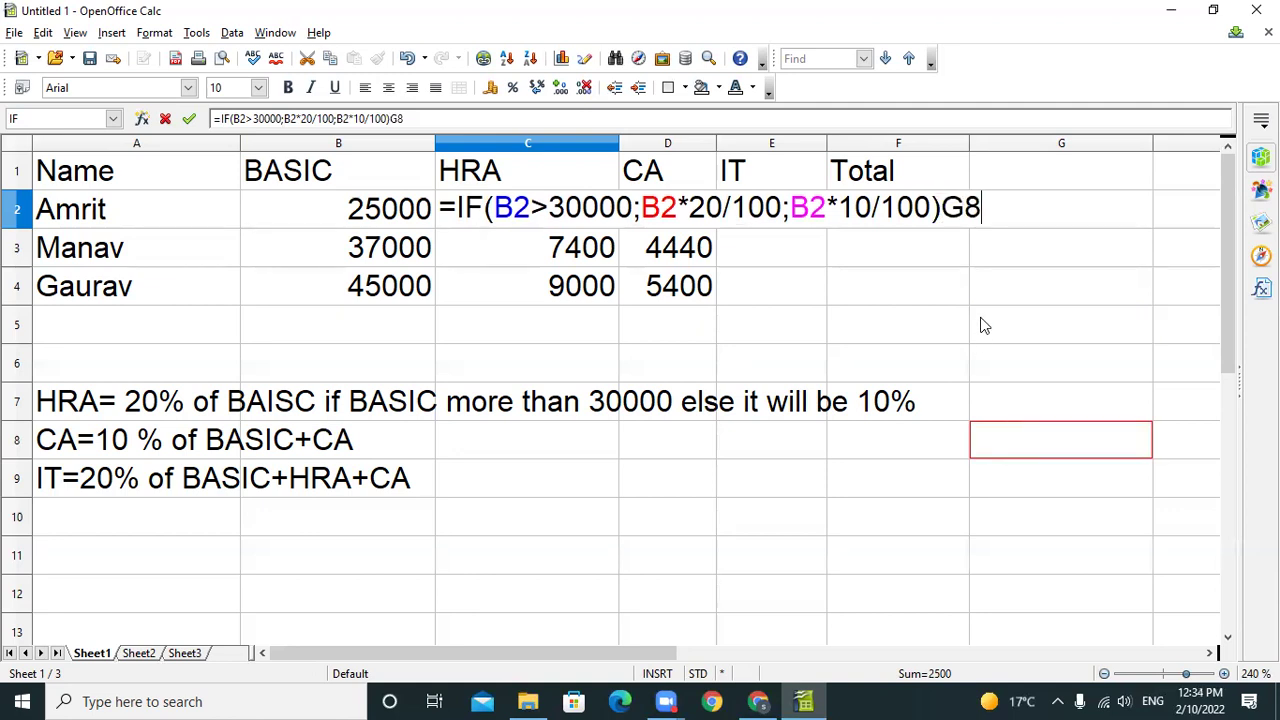
key(BackSpace)
key(BackSpace)
key(Return)
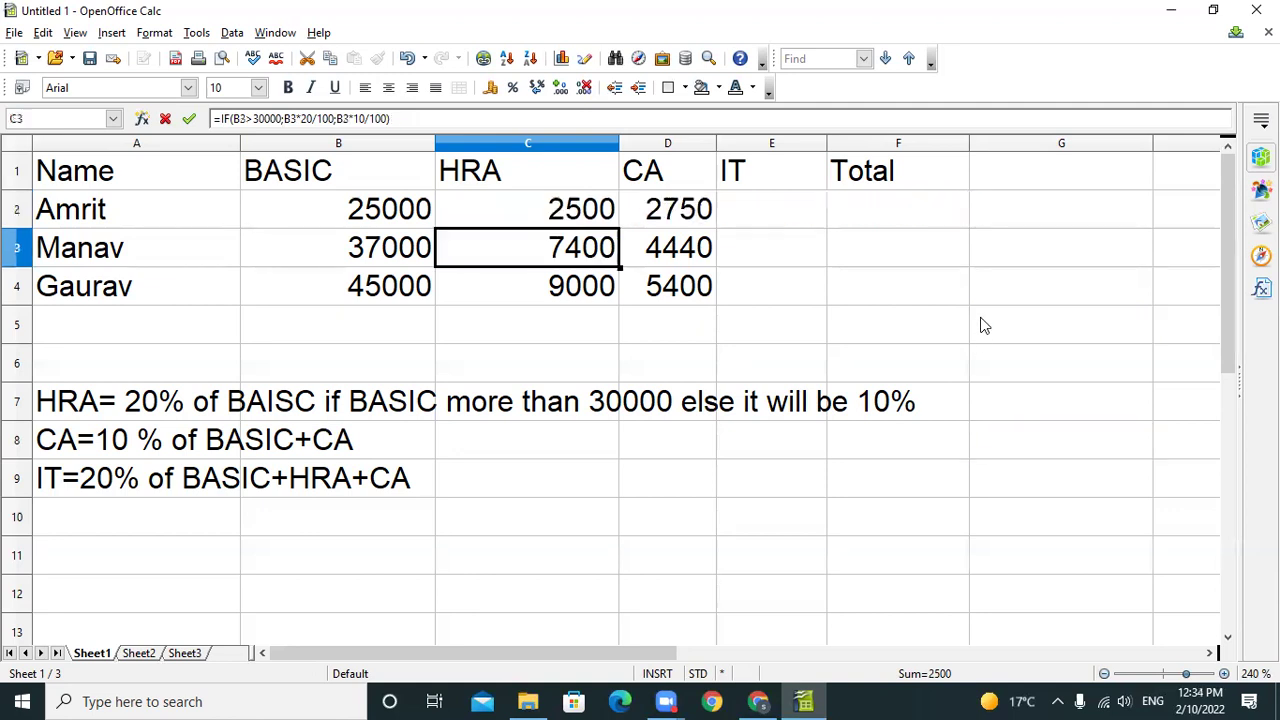
Enter the IT formula =(B2+C2+D2)*20/100 in cell E2 and fill it down to E4.
click(766, 212)
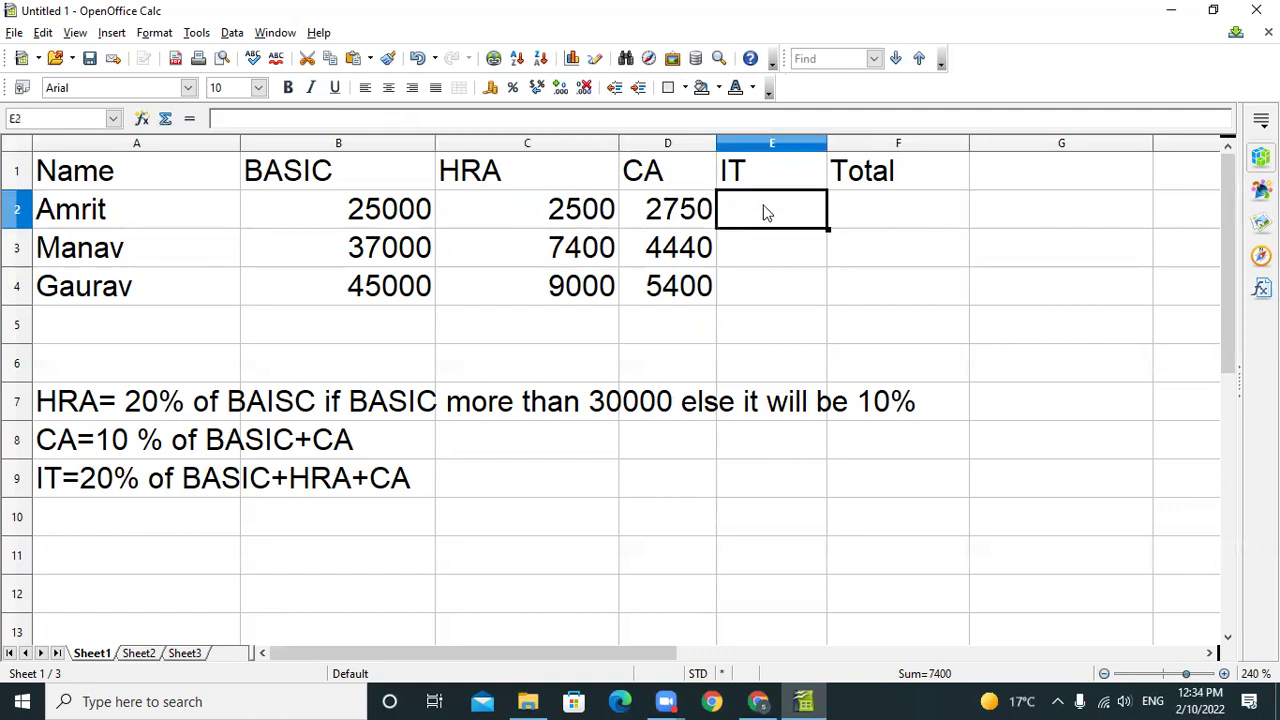
text(=)
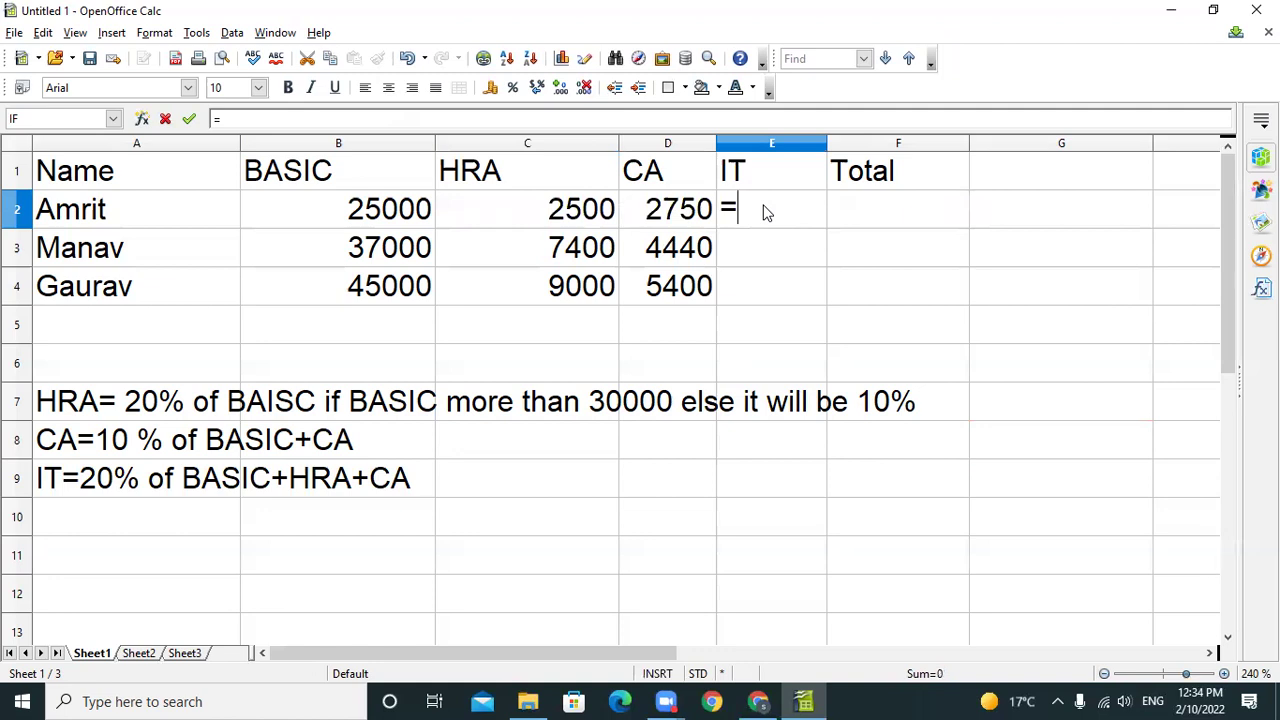
text((B2+C)
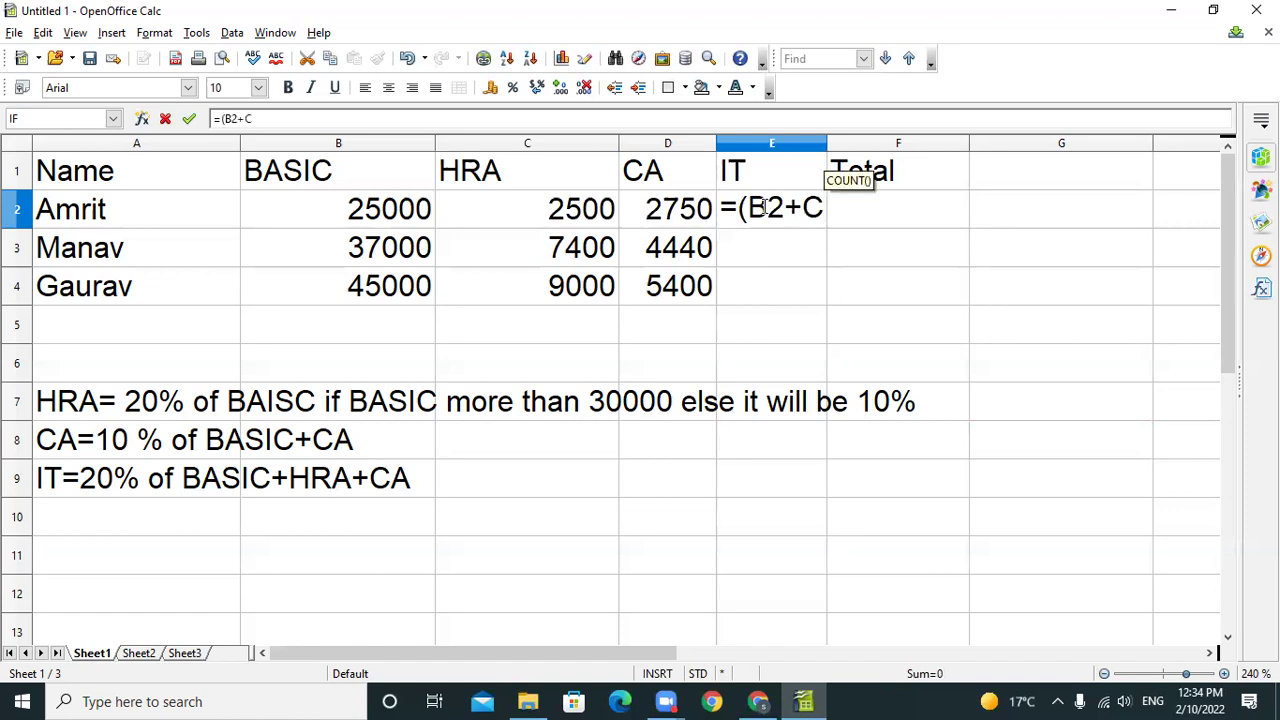
text(2+)
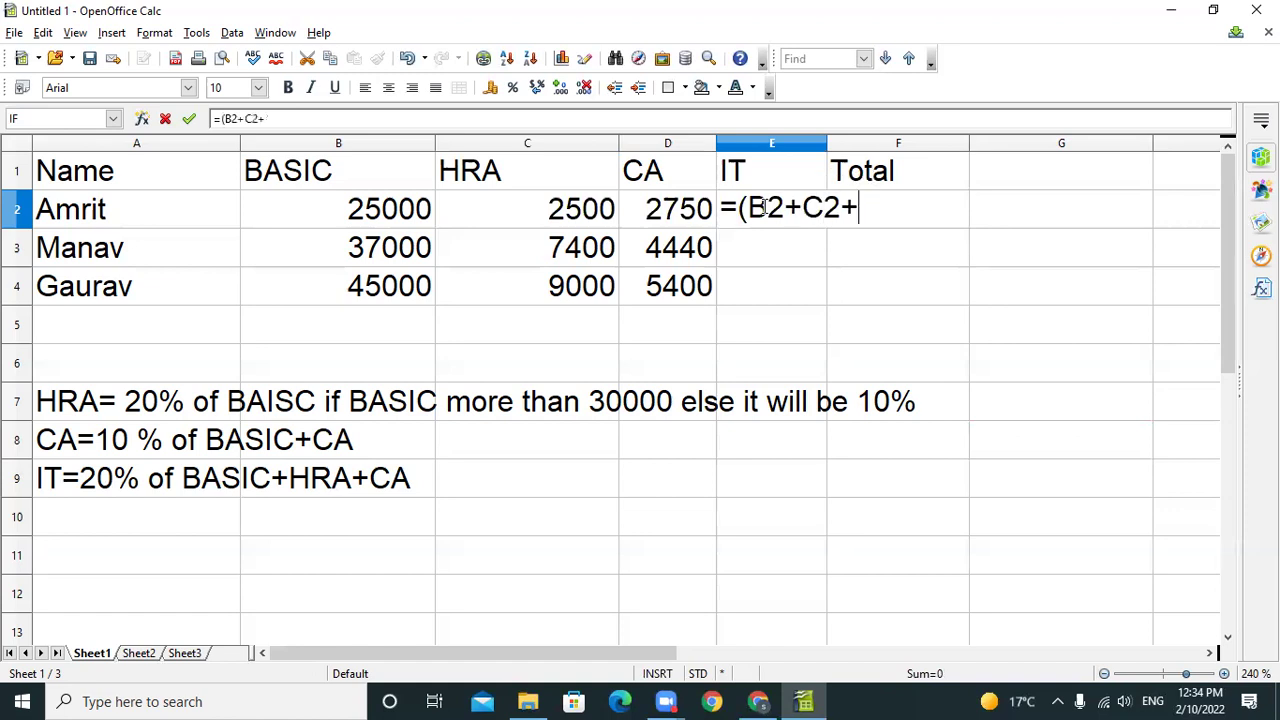
text(D2)*)
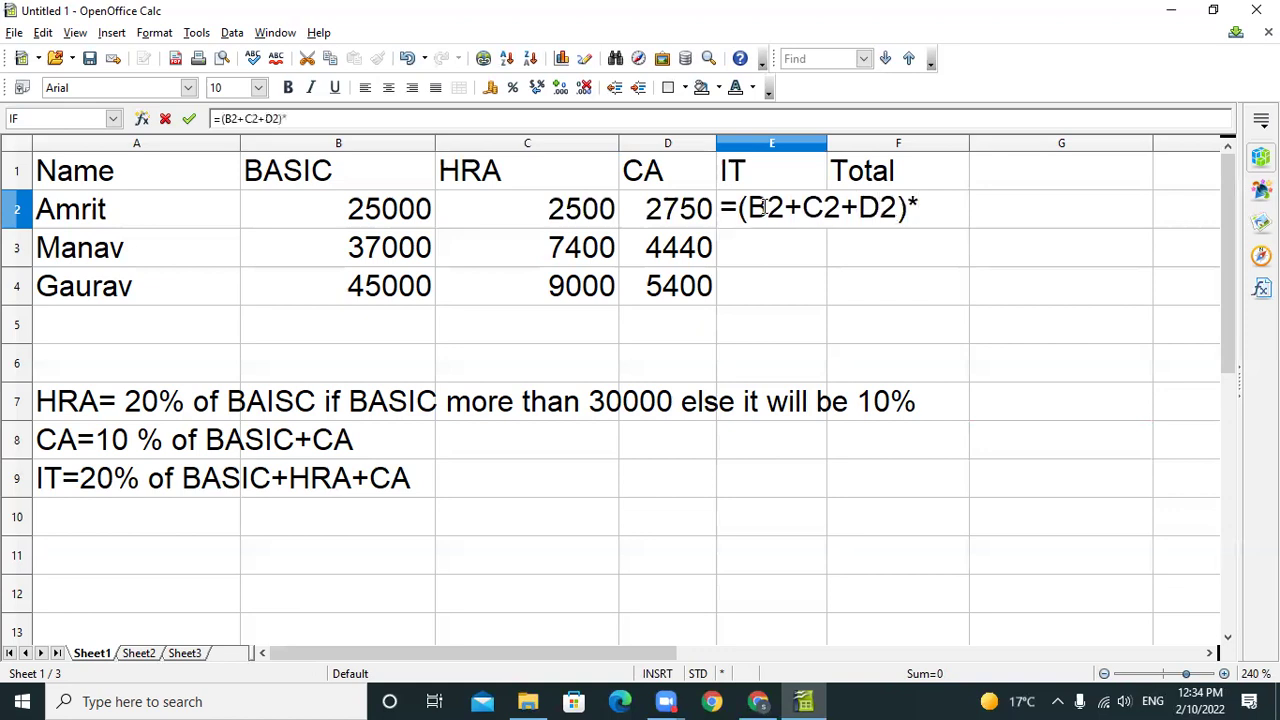
text(20/100)
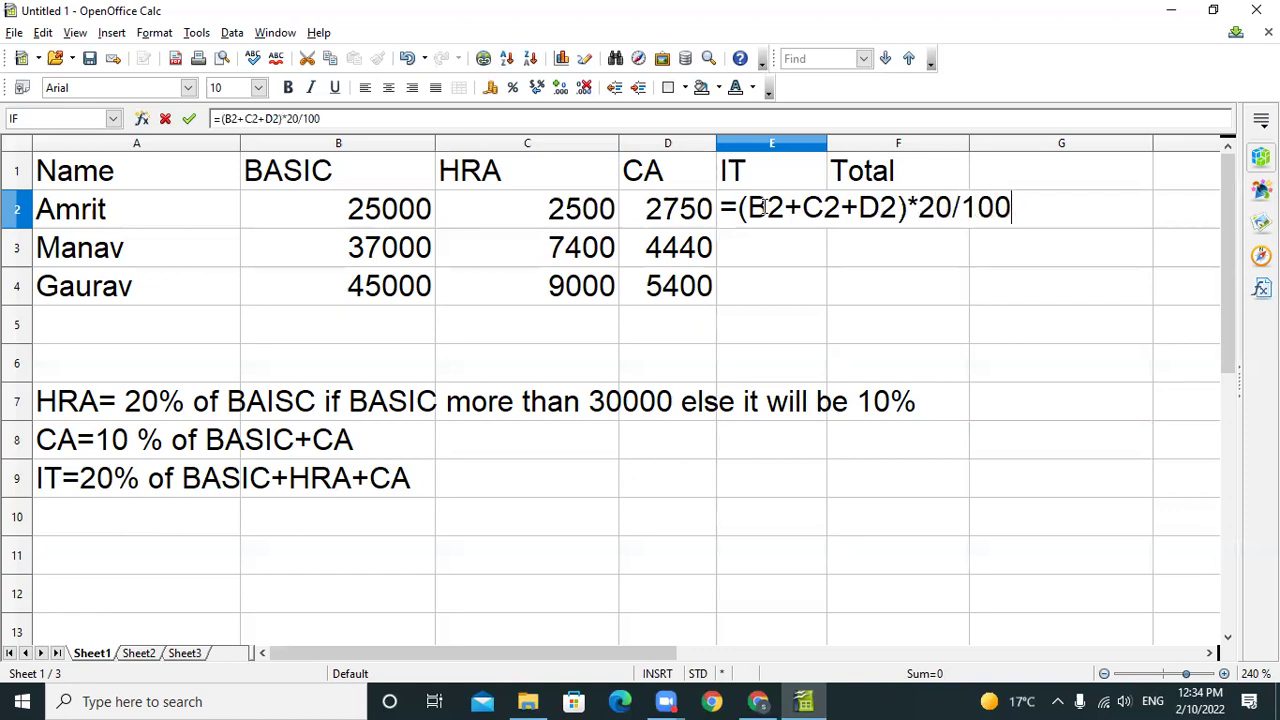
key(Return)
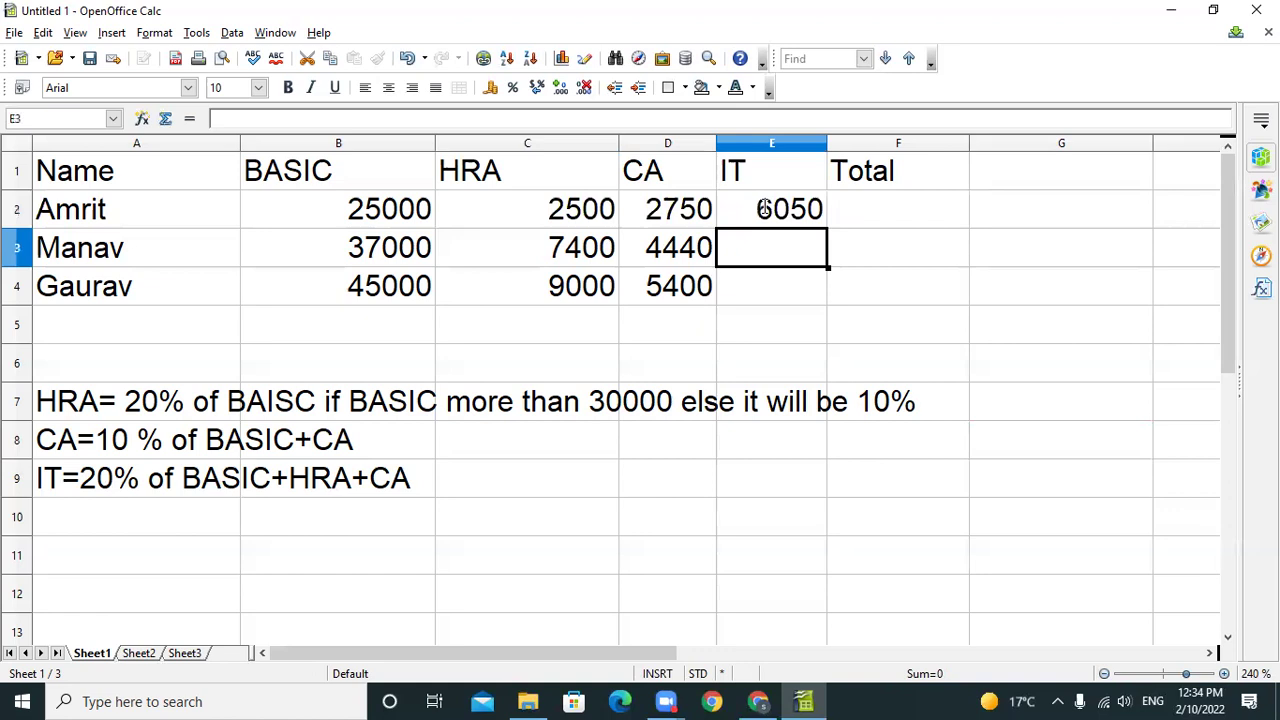
click(818, 227)
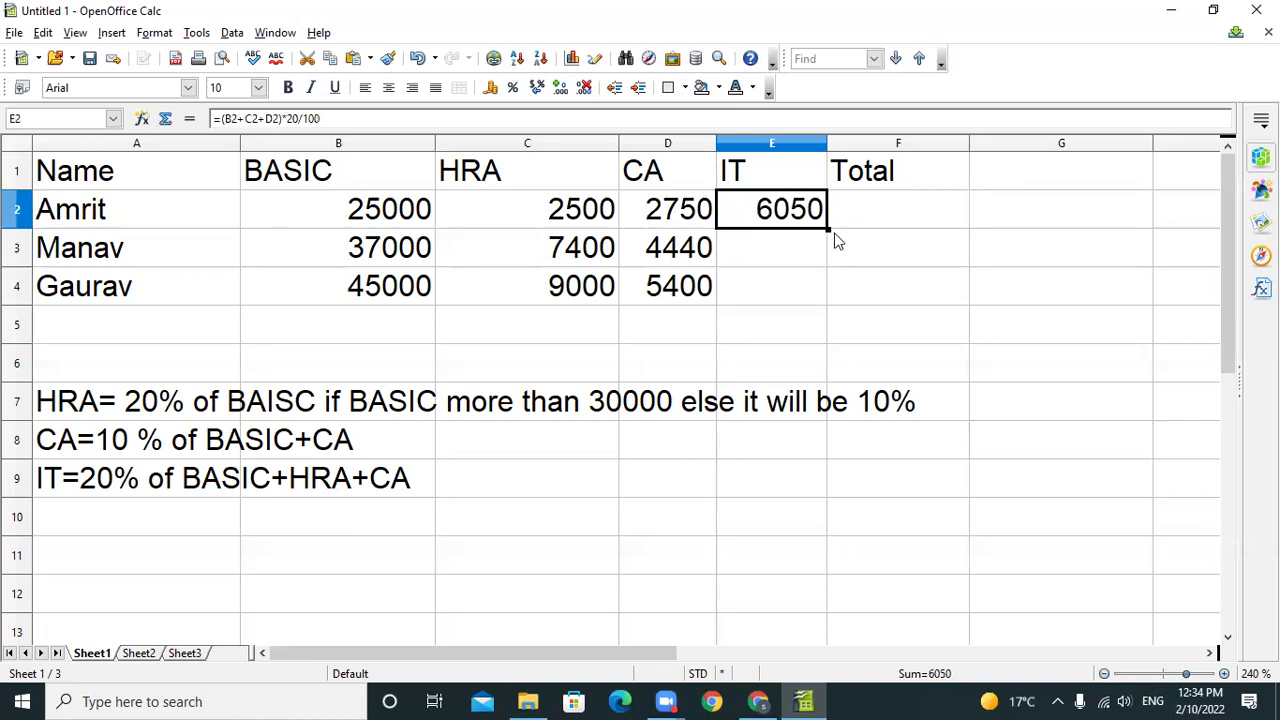
drag(826, 229, 828, 295)
Examine the IT formula in cell E2 and the cells it refers to.
click(800, 228)
double_click(797, 220)
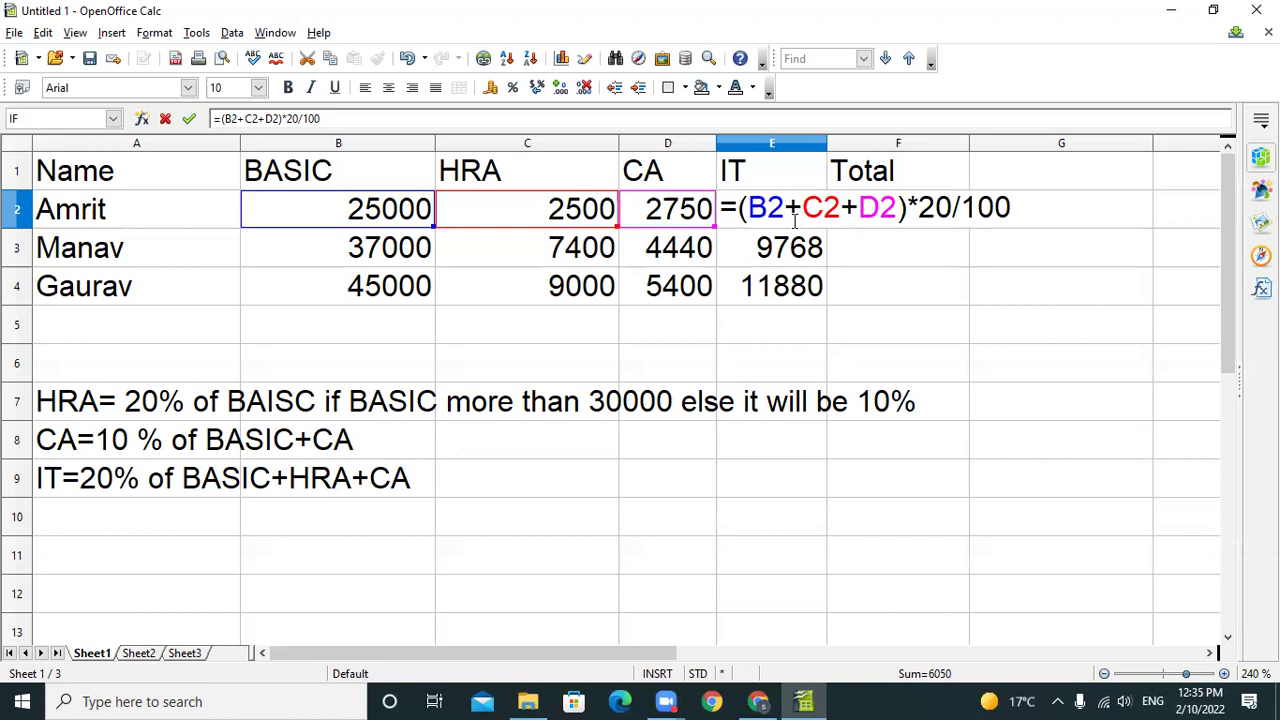
click(795, 222)
key(Return)
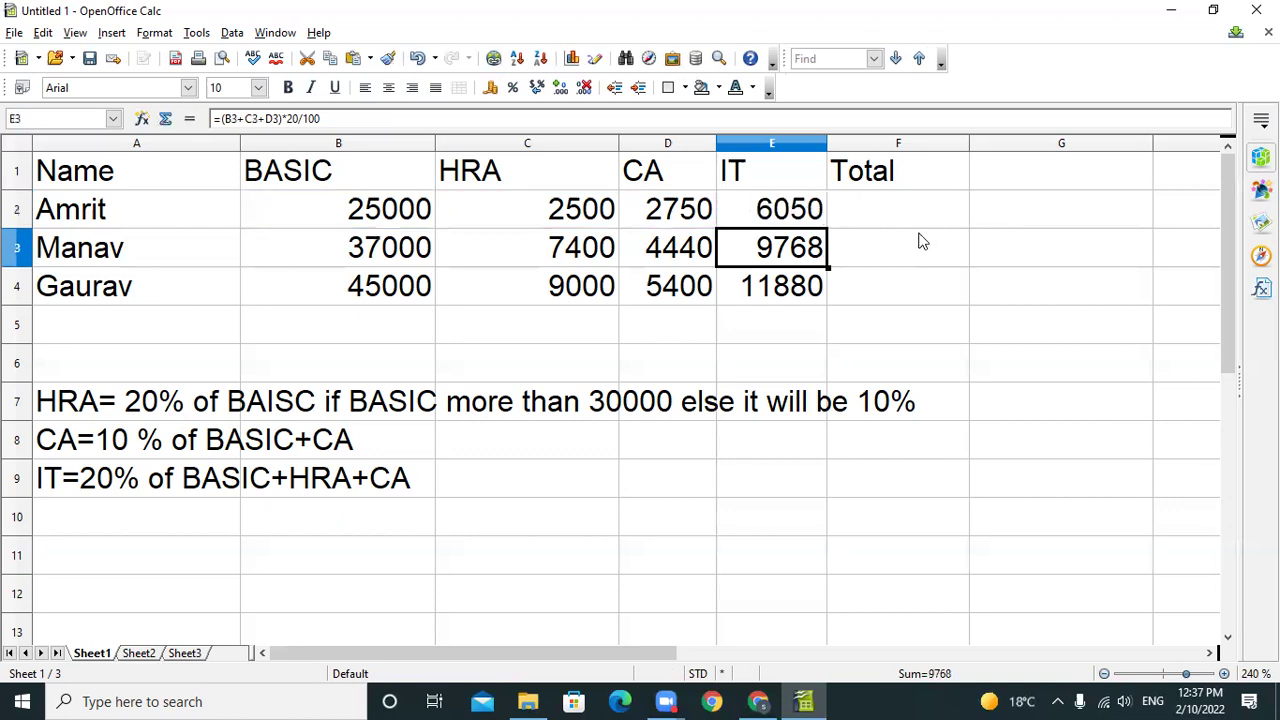
Enter the Total formula =B2+C2+D2-E2 in cell F2 and fill it down to F4.
click(903, 228)
text(=)
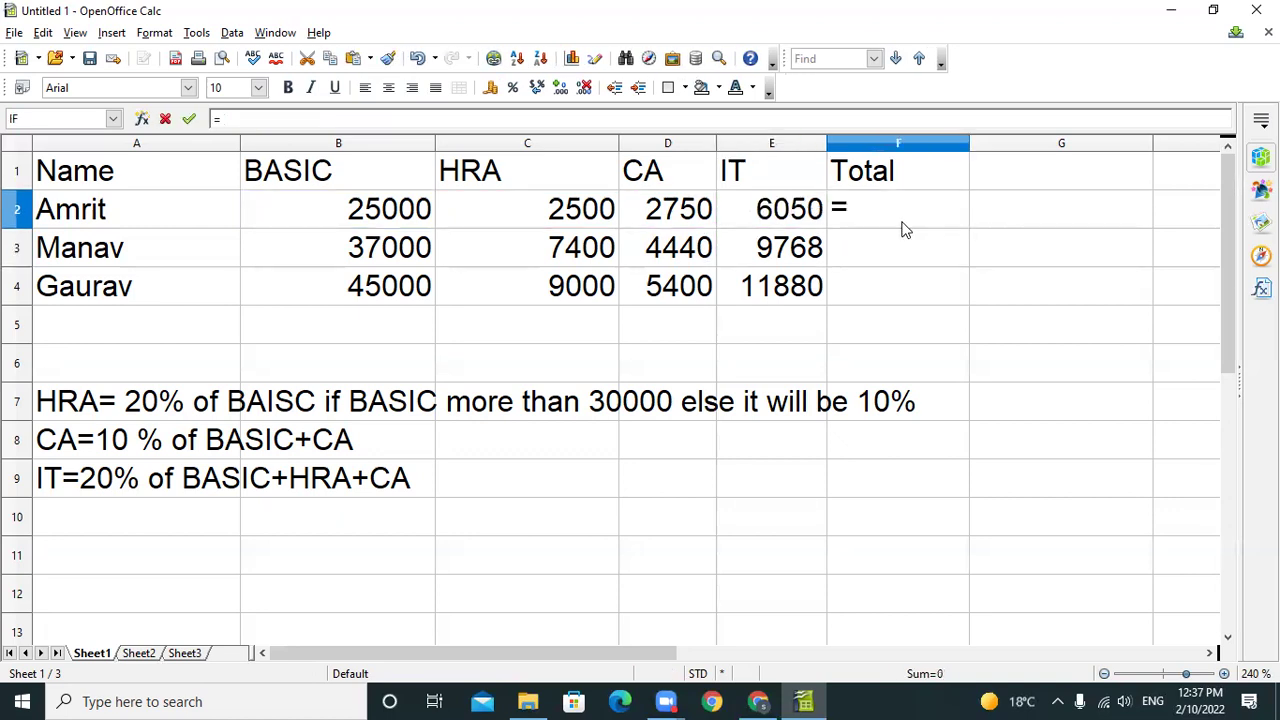
text(B)
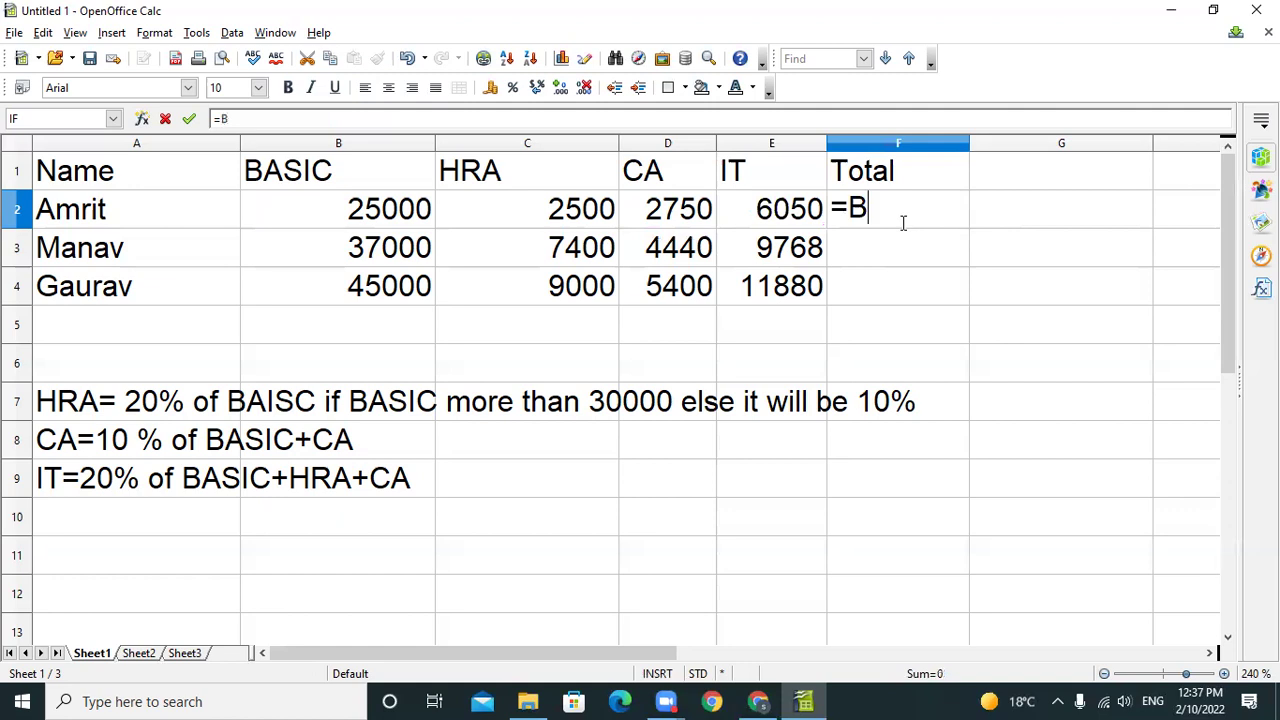
text(2+C2+D2-)
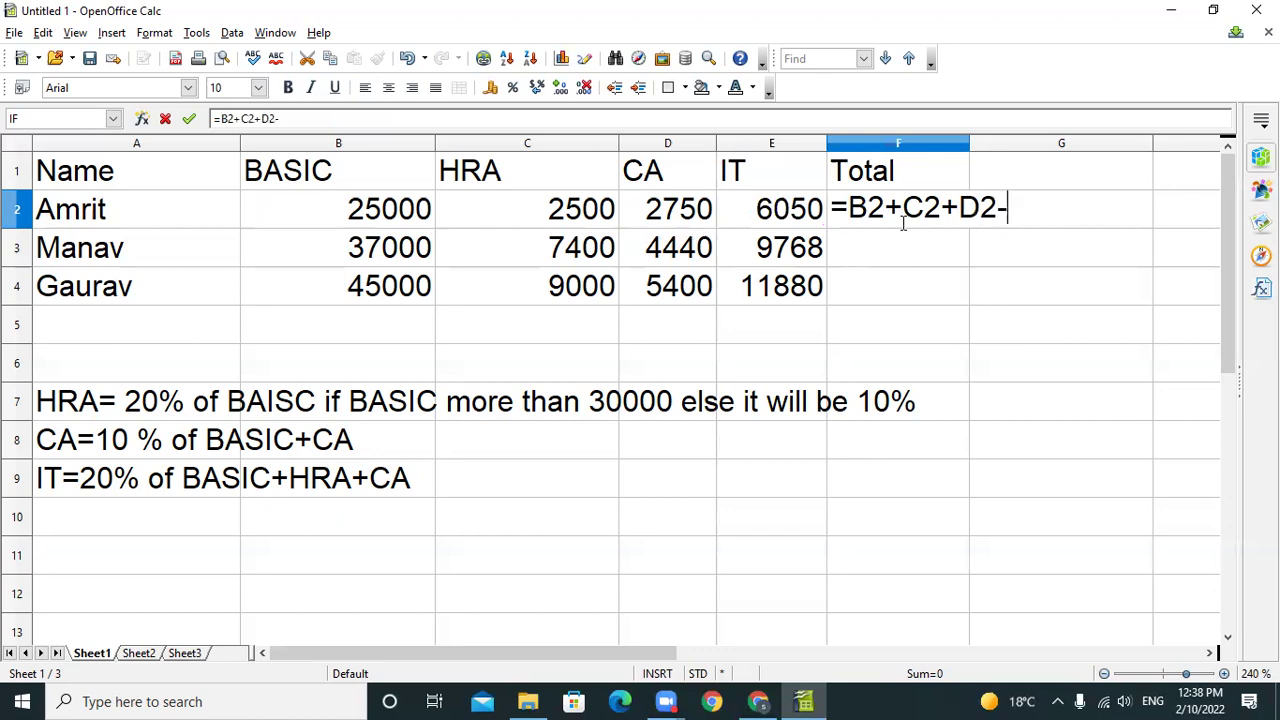
text(E2)
key(Return)
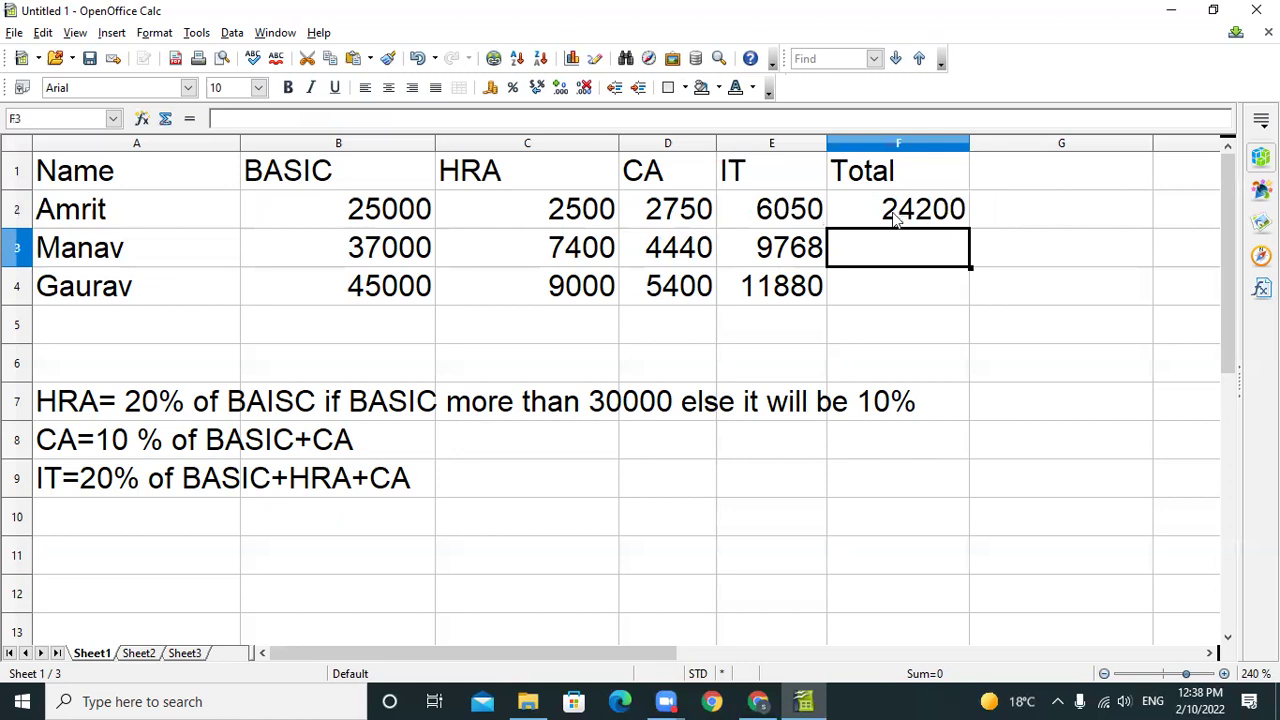
click(882, 212)
drag(970, 229, 966, 306)
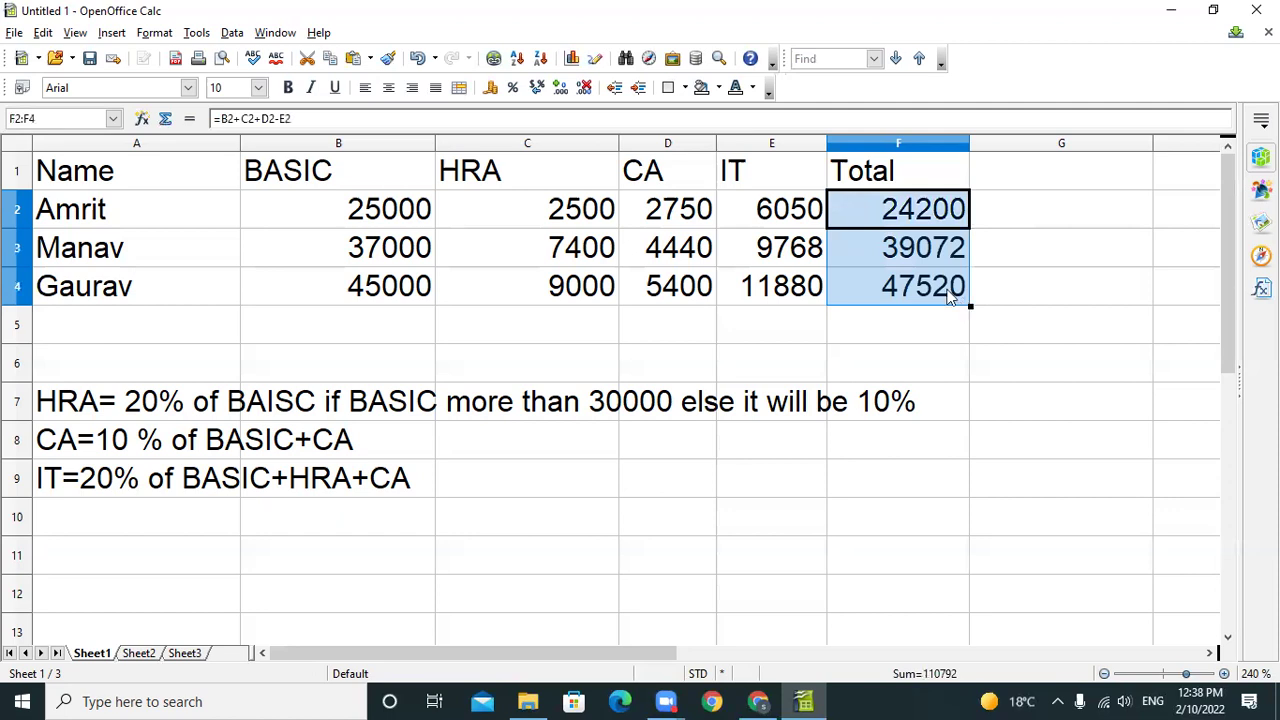
right_click(311, 206)
click(268, 210)
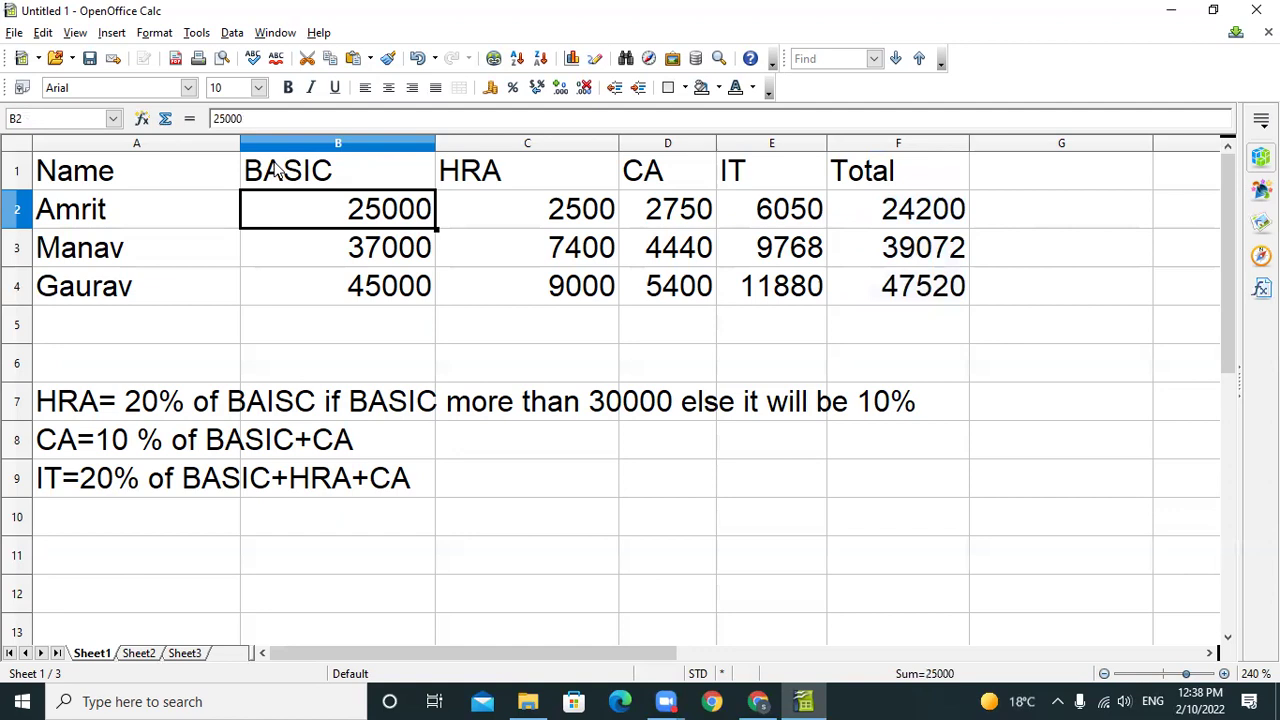
drag(278, 171, 906, 286)
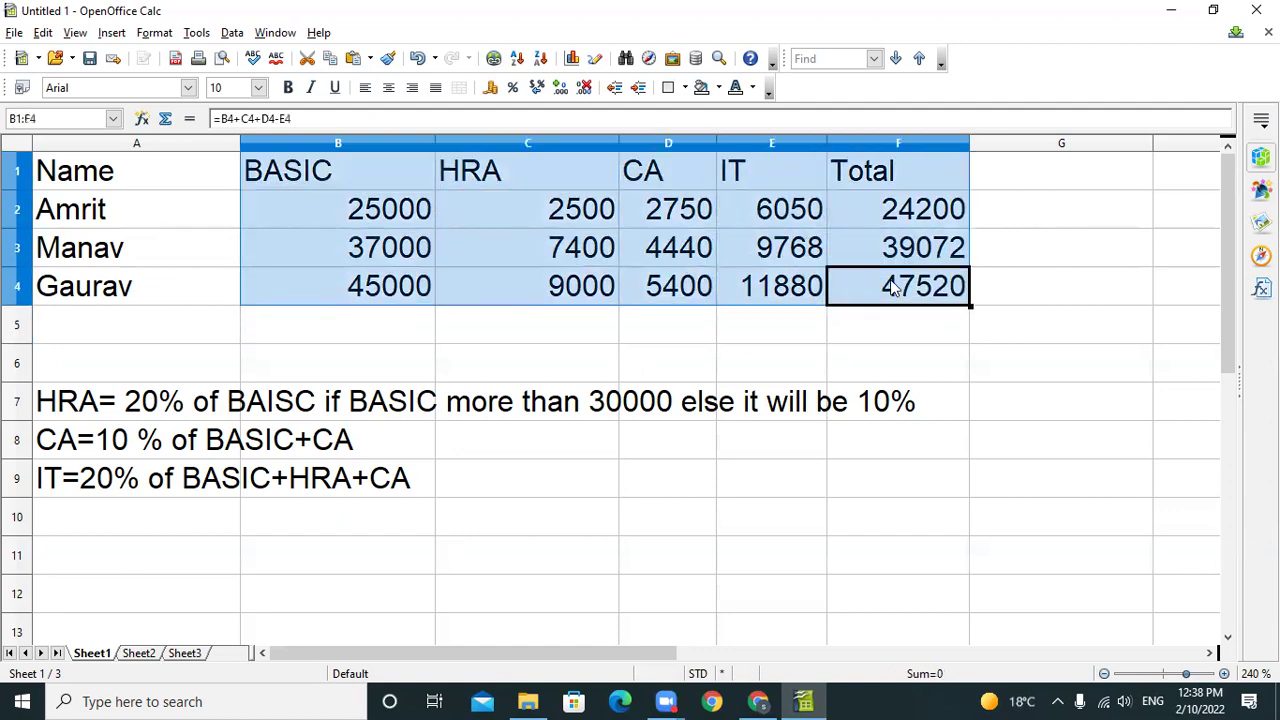
click(311, 176)
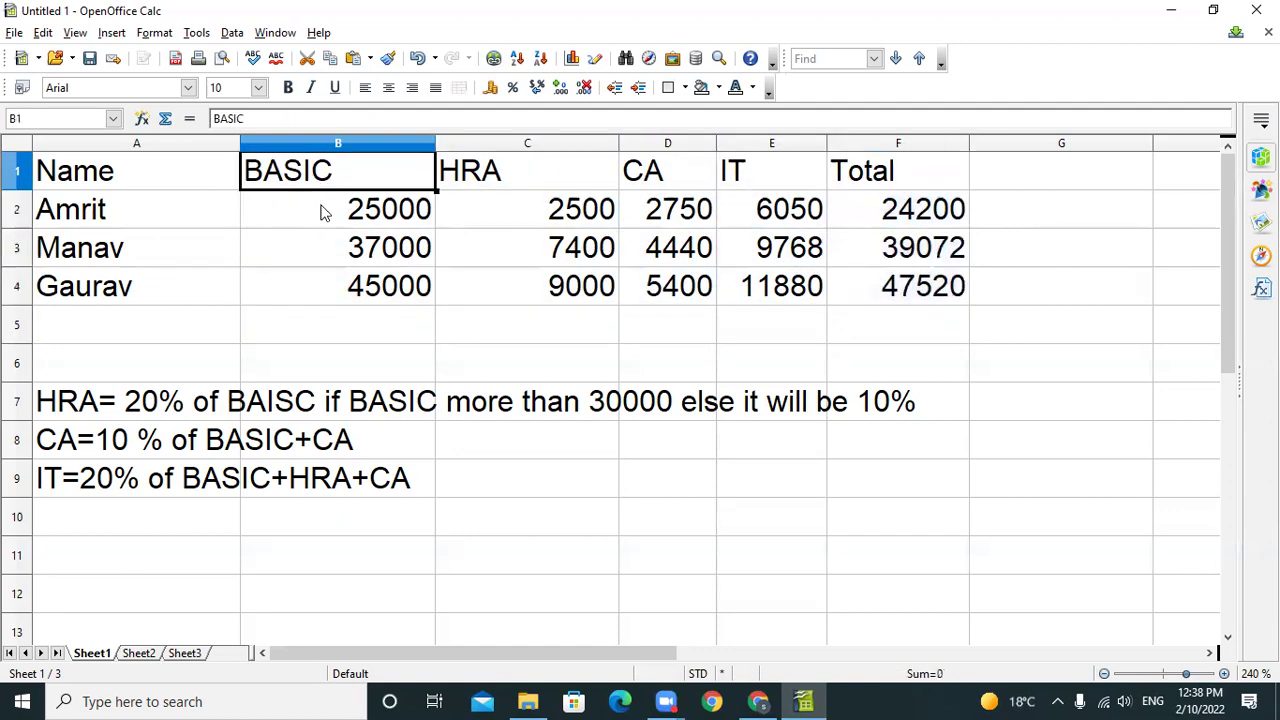
drag(283, 178, 925, 292)
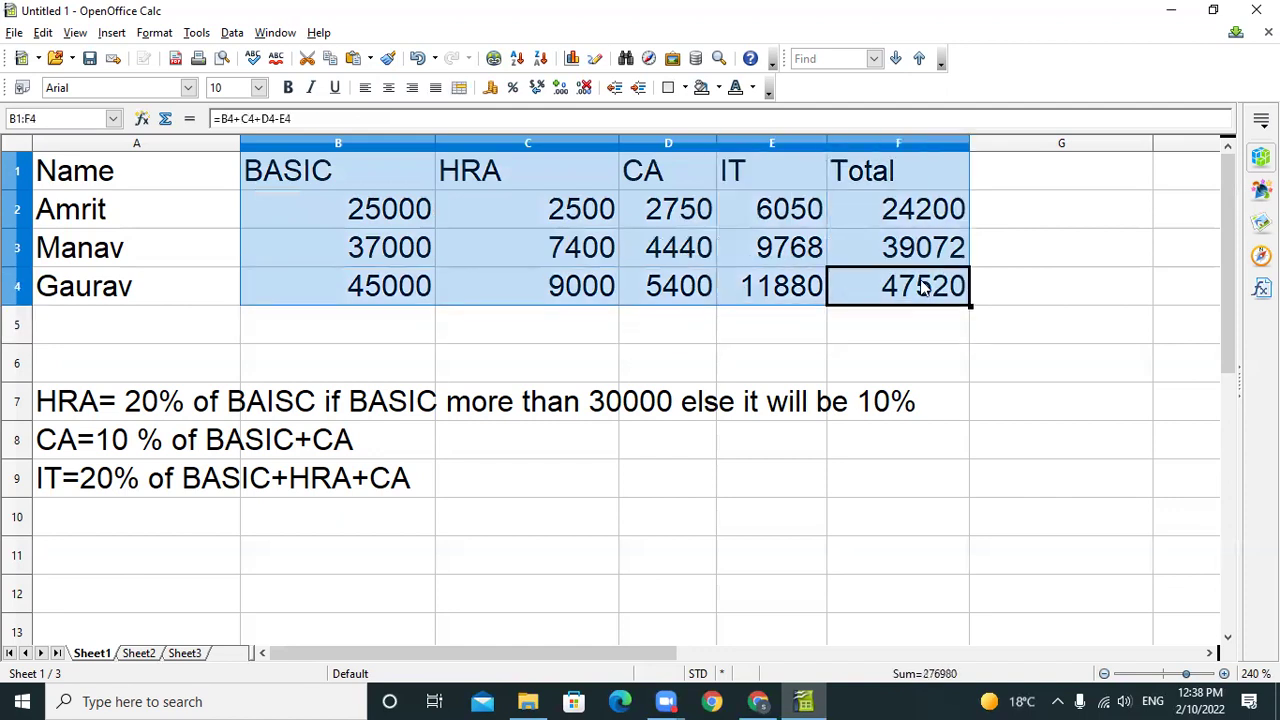
click(326, 210)
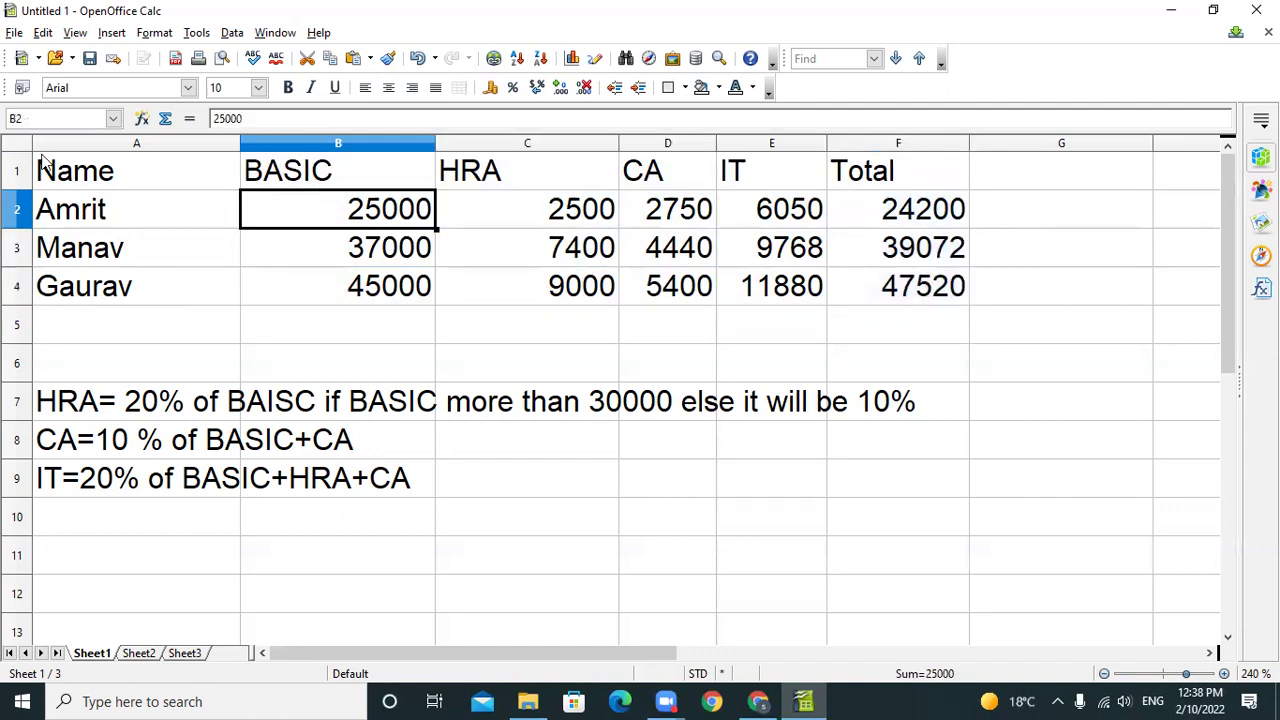
Start a chart from the salary table and choose the stacked column chart type.
click(75, 172)
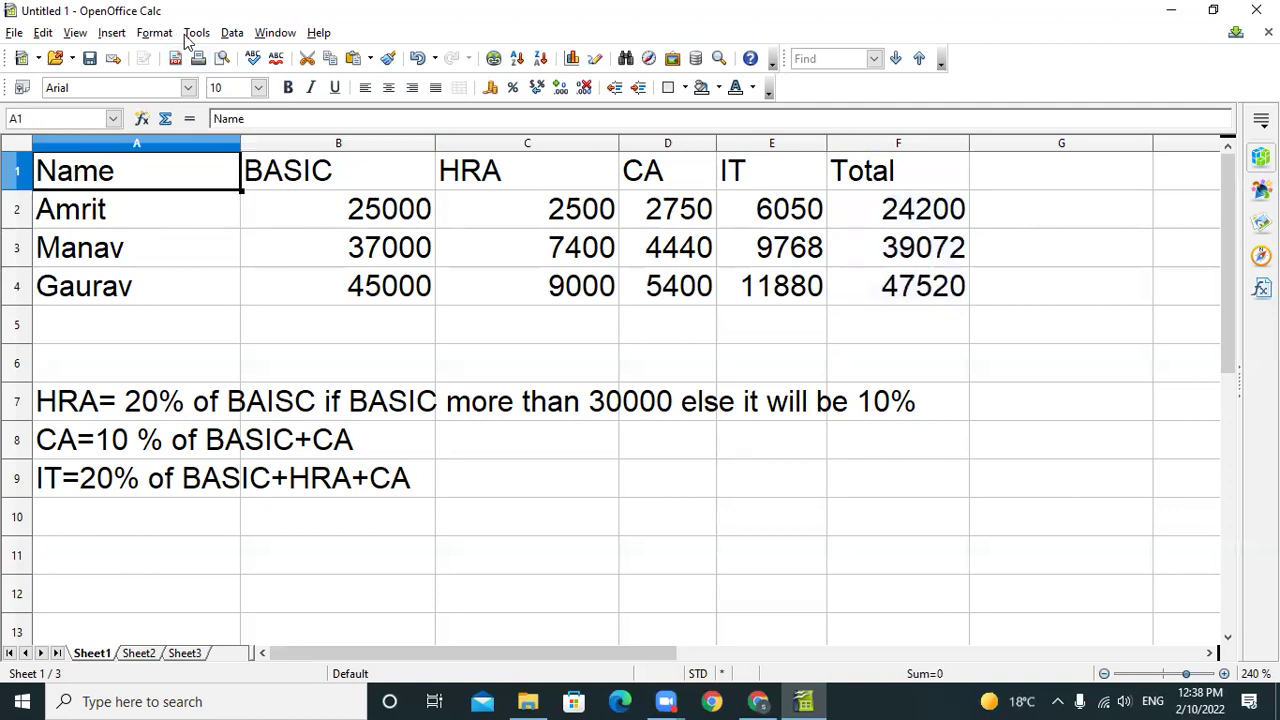
click(118, 33)
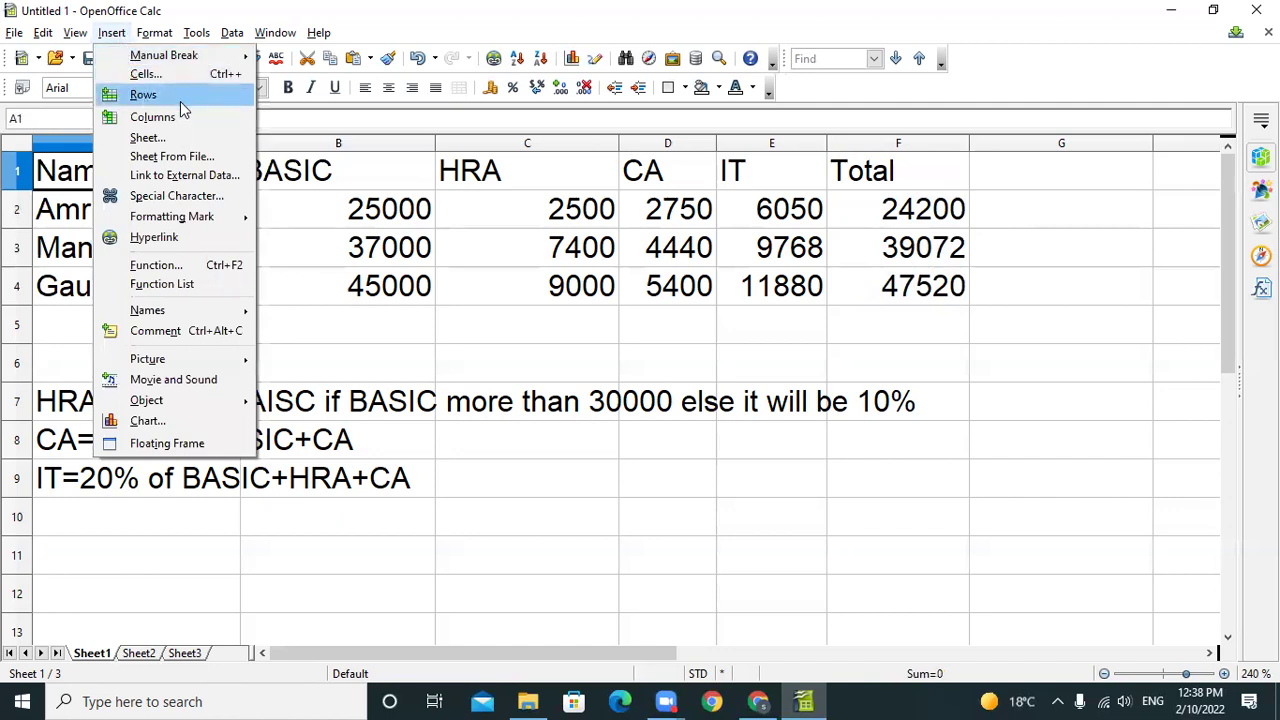
click(193, 418)
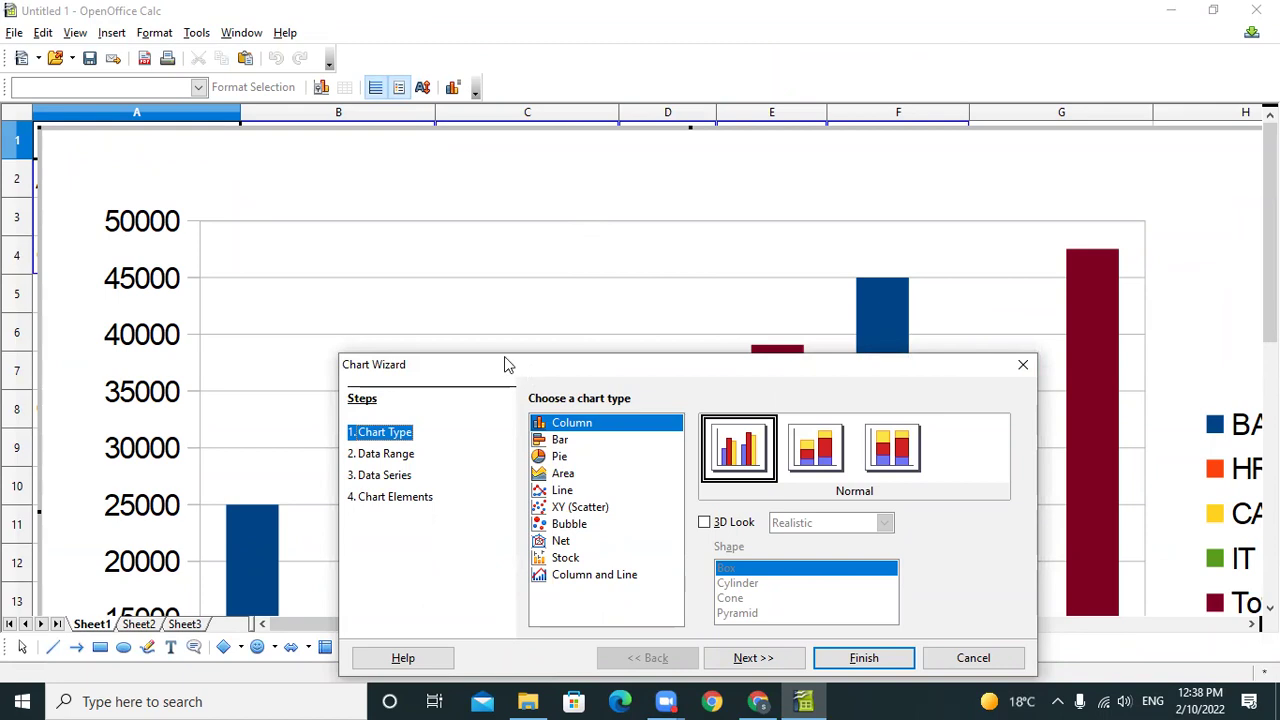
drag(504, 358, 386, 140)
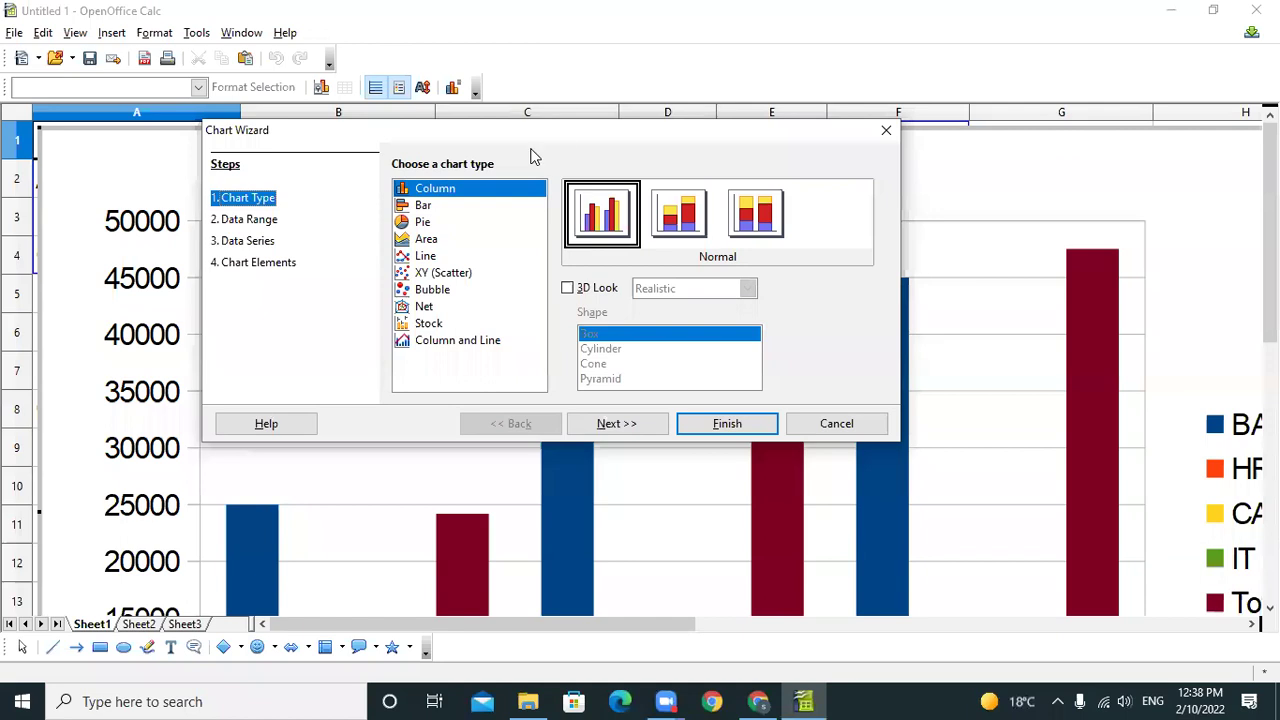
click(675, 232)
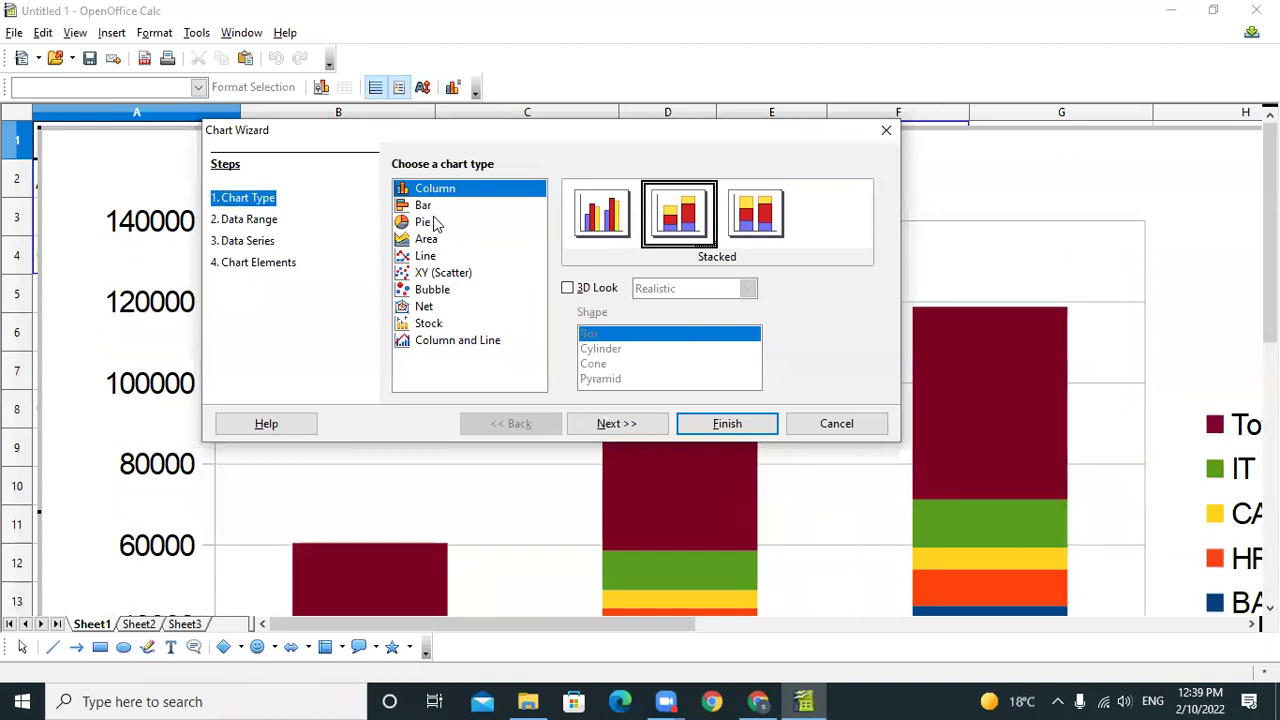
Review the chart's data range and data series, and set the chart title to "Salary Calculation".
click(250, 220)
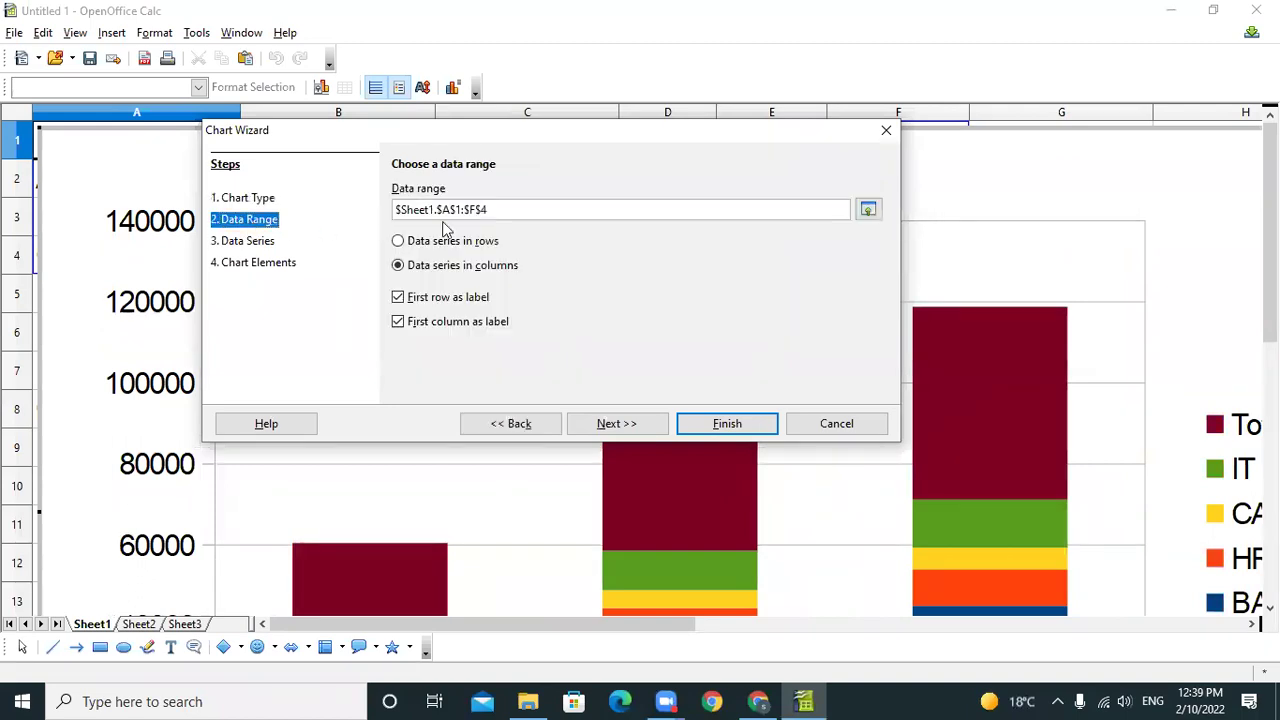
click(256, 242)
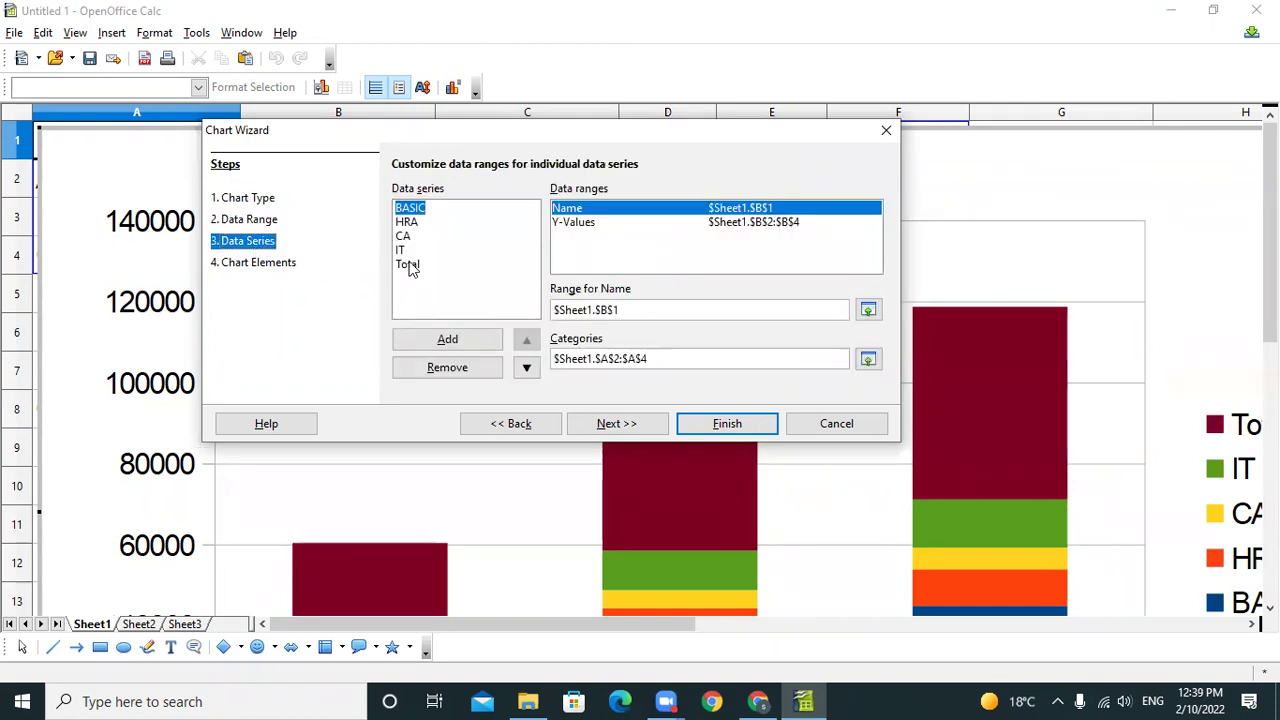
click(266, 266)
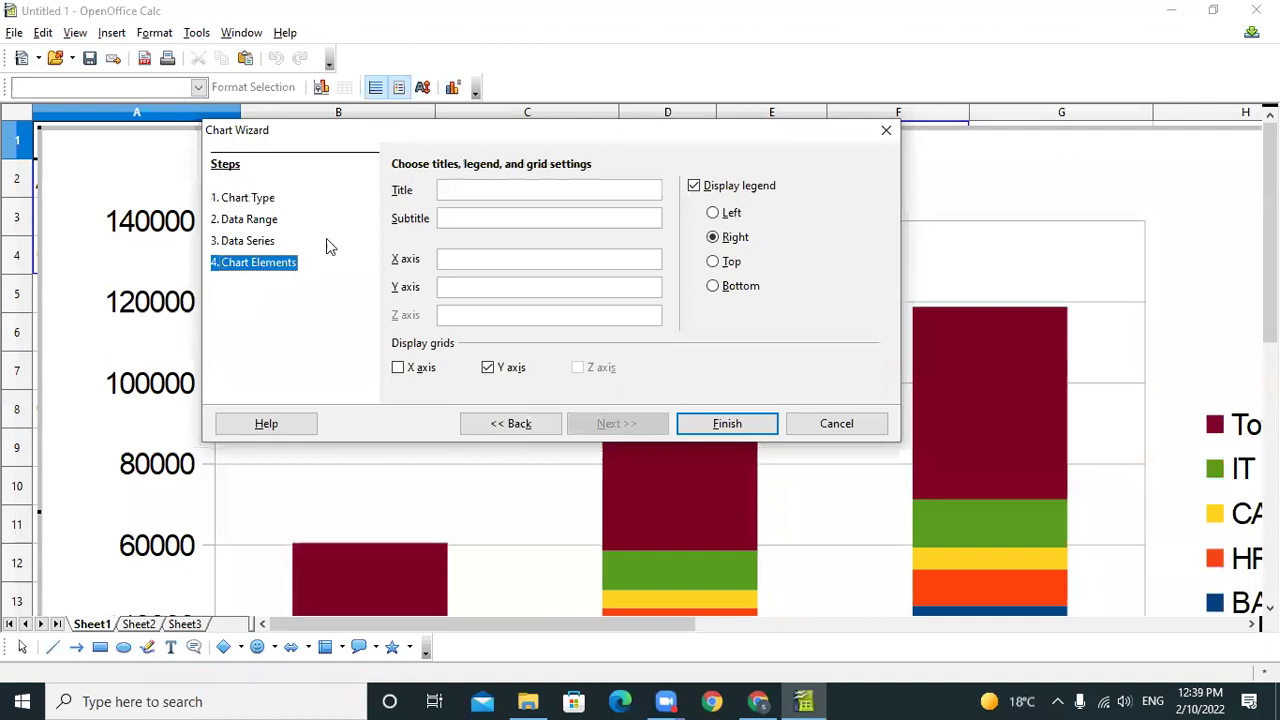
click(457, 190)
text(Salary C)
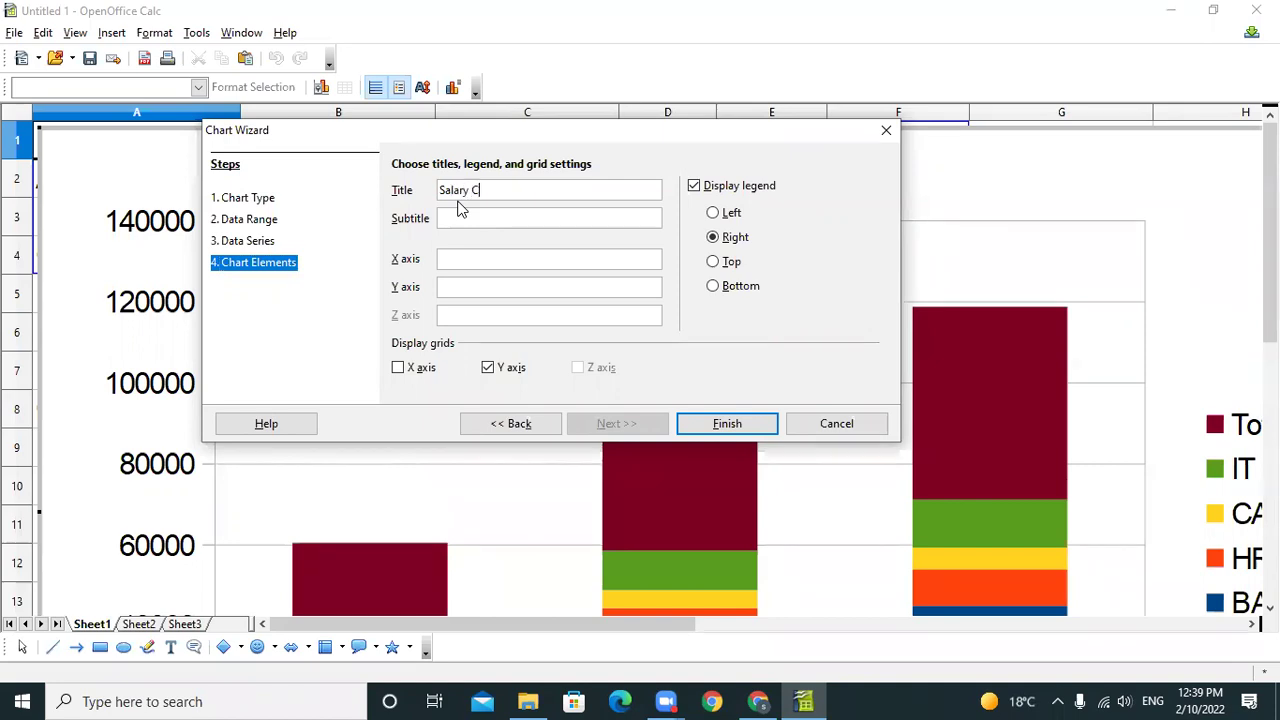
text(alculation)
Title the X axis "Employee Name" and the Y axis "Salary", and finish creating the chart.
click(456, 262)
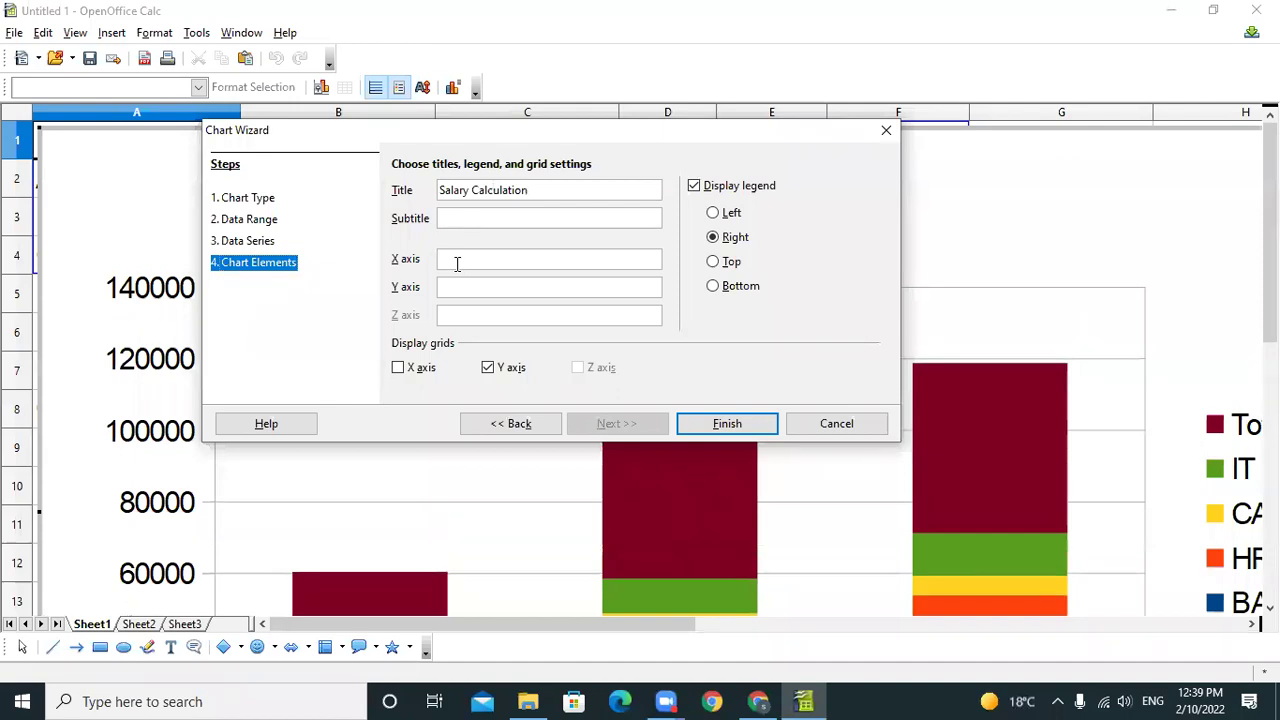
text(Emp)
key(BackSpace)
key(BackSpace)
text(m)
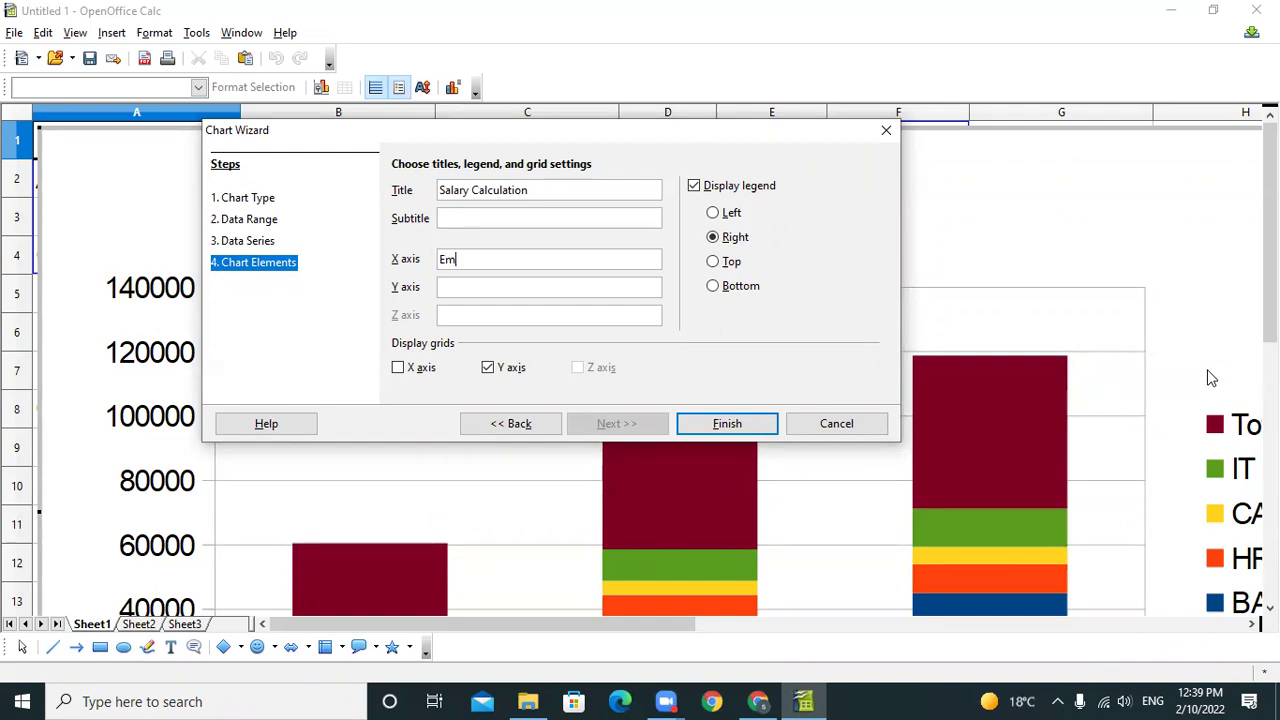
text(ployee Name)
click(492, 287)
text(Salary)
click(743, 423)
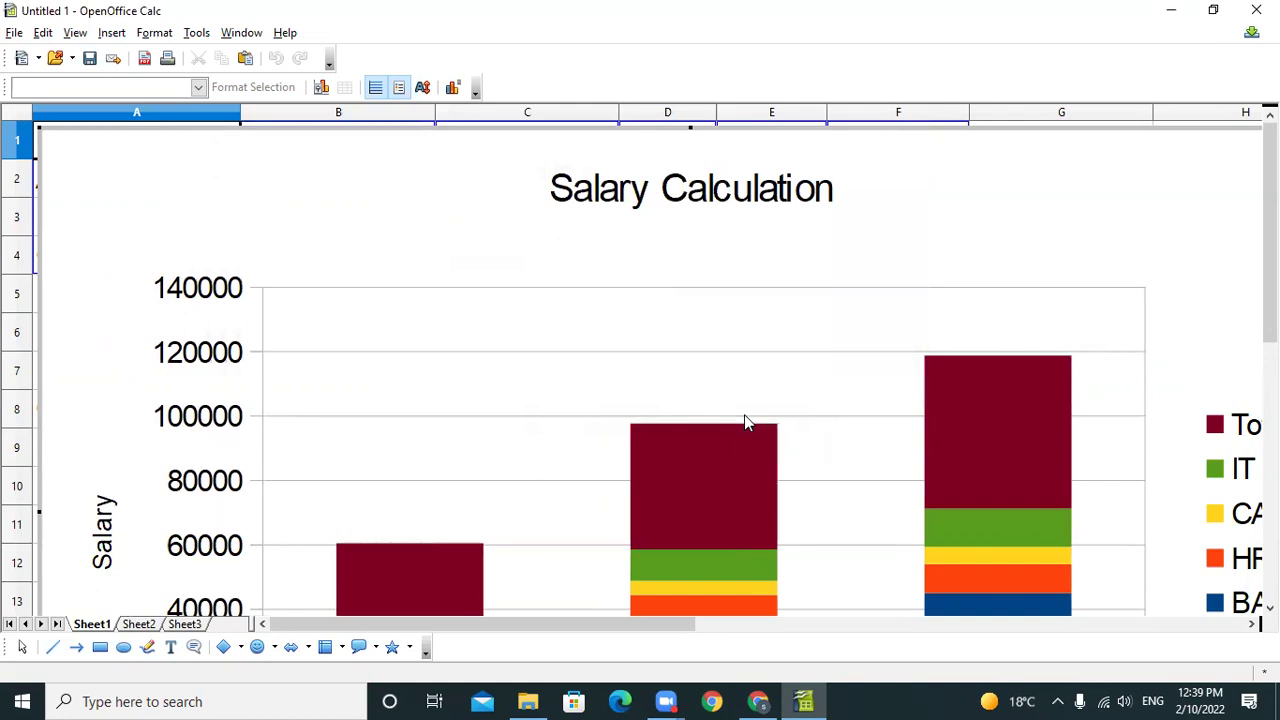
Move the chart clear of the salary table and notes, to about columns D to J starting near row 18.
click(744, 360)
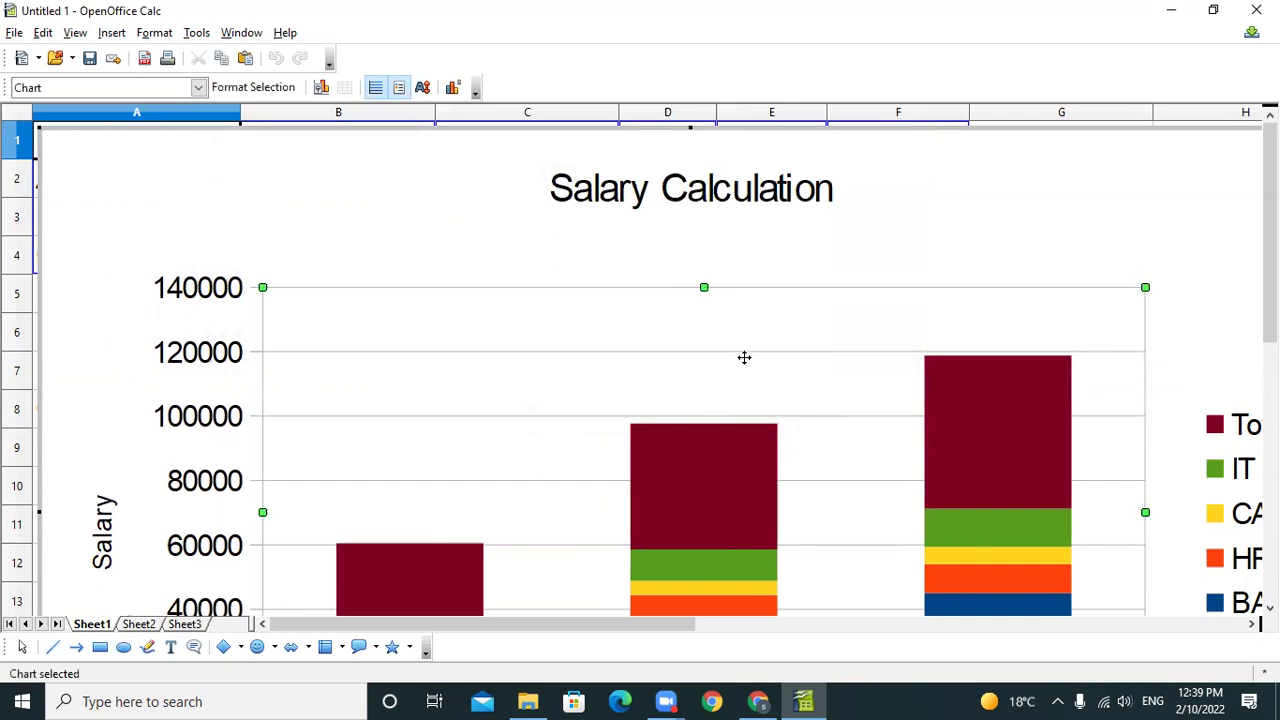
mouse_move(1270, 190)
mouse_down()
mouse_move(1270, 336)
mouse_move(1270, 190)
mouse_up()
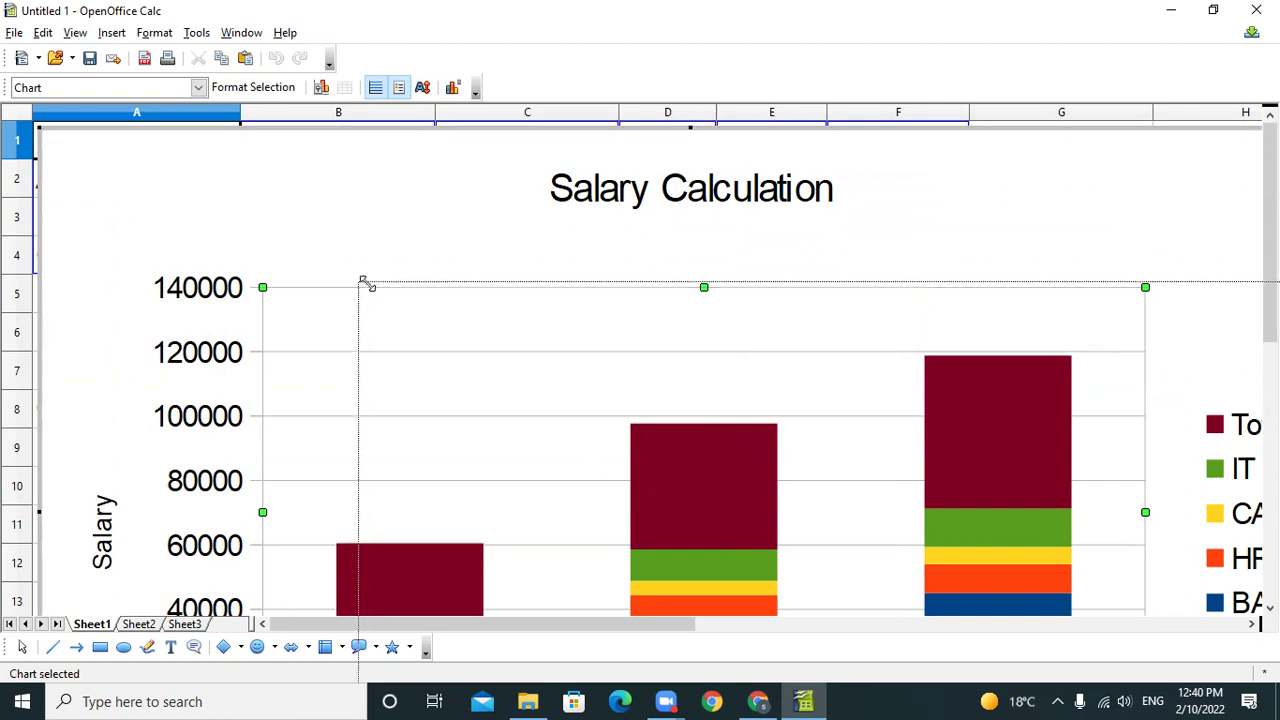
click(366, 287)
click(229, 161)
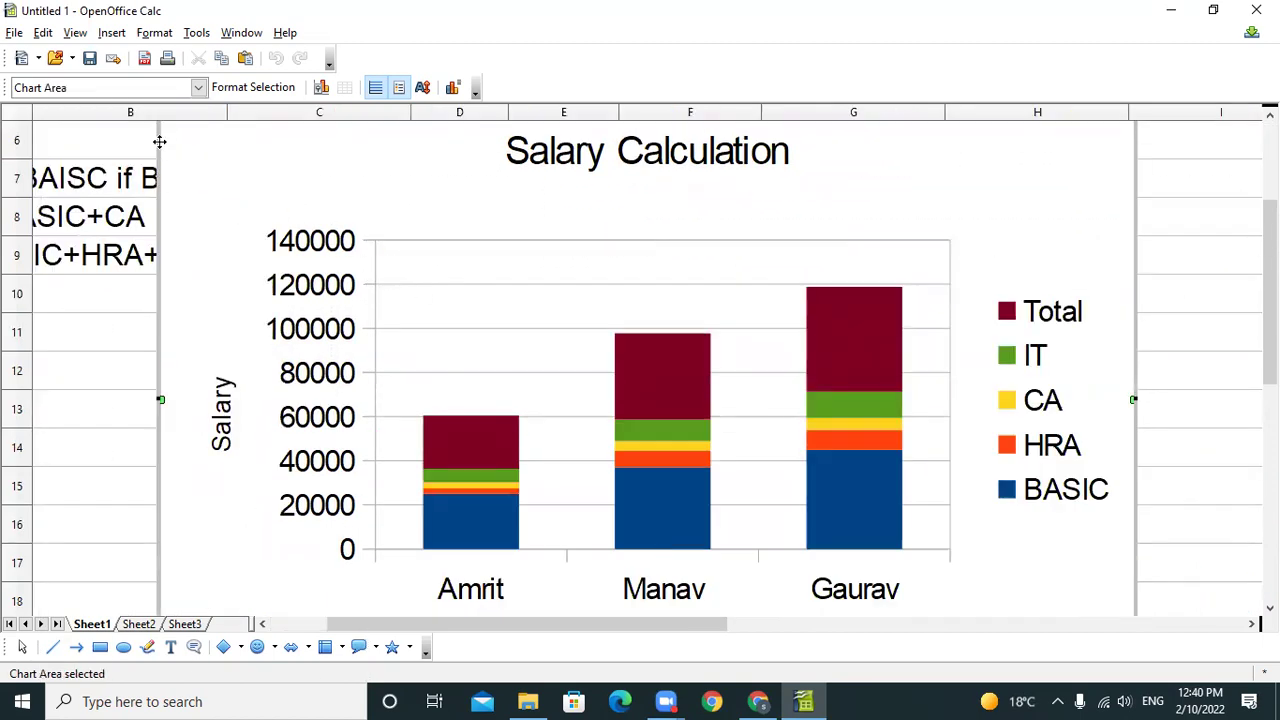
drag(163, 143, 571, 377)
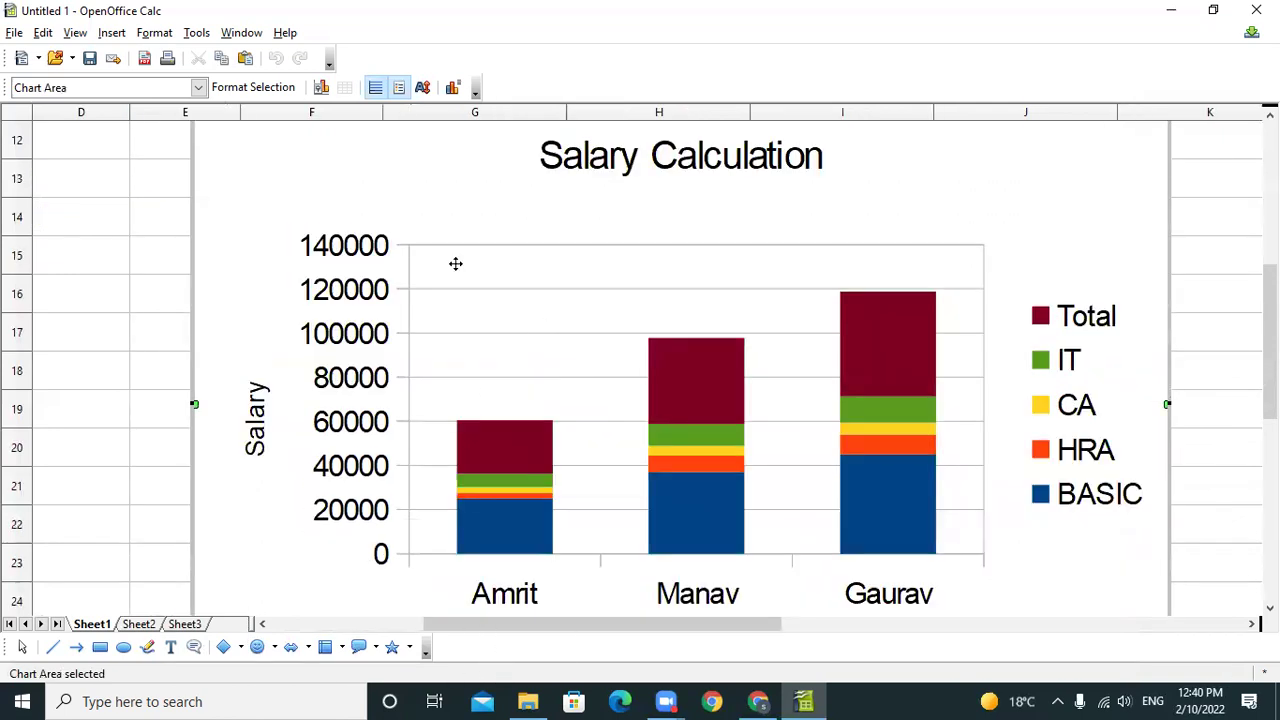
drag(1268, 342, 1268, 415)
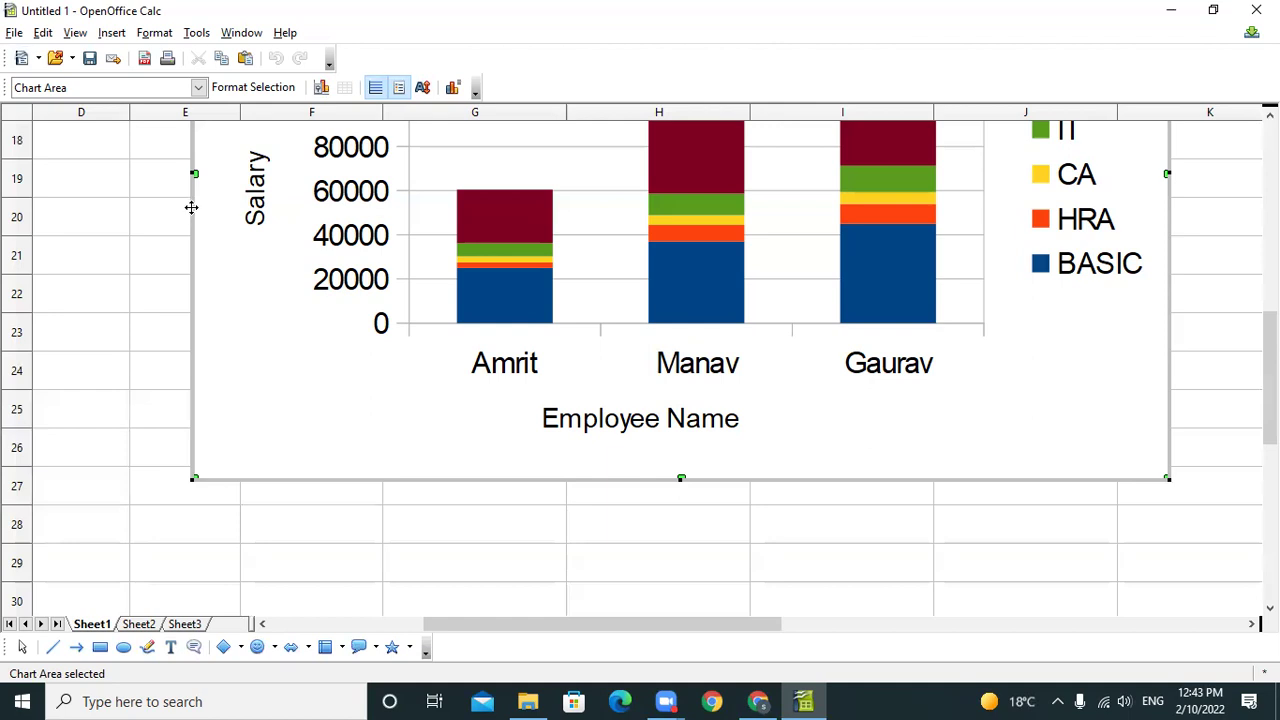
scroll(221, 444, up, 1)
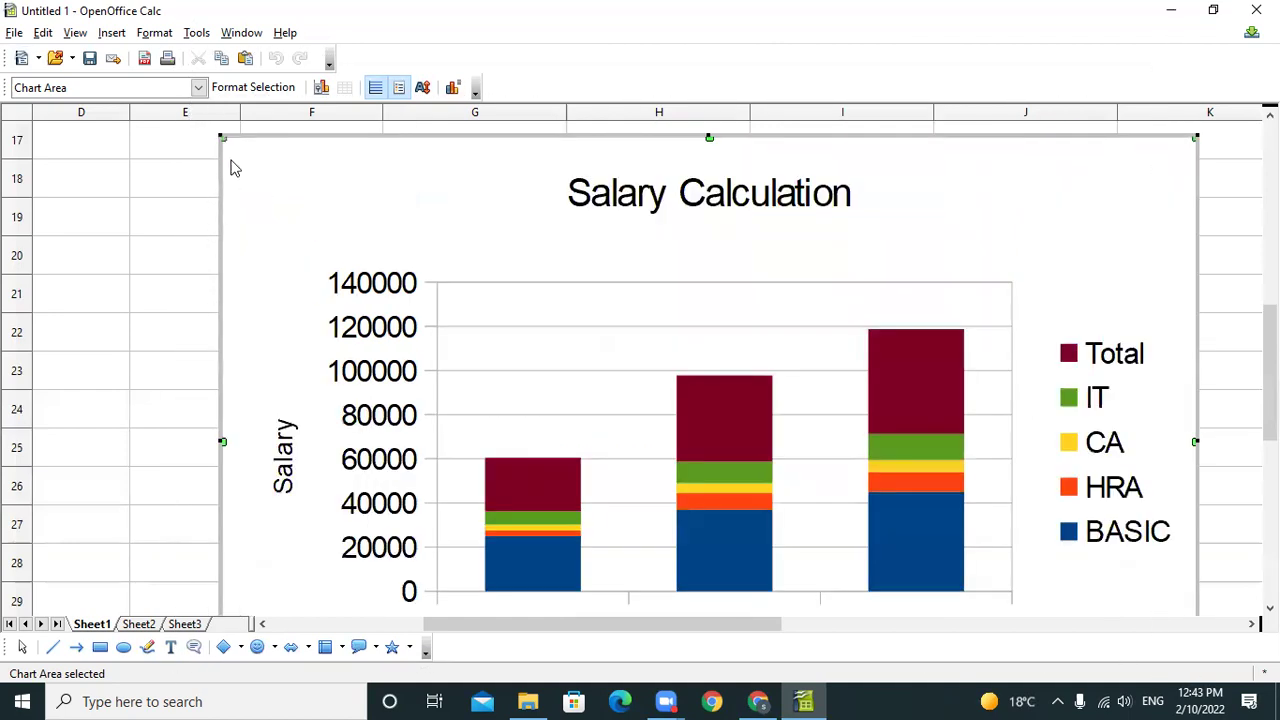
drag(251, 137, 149, 166)
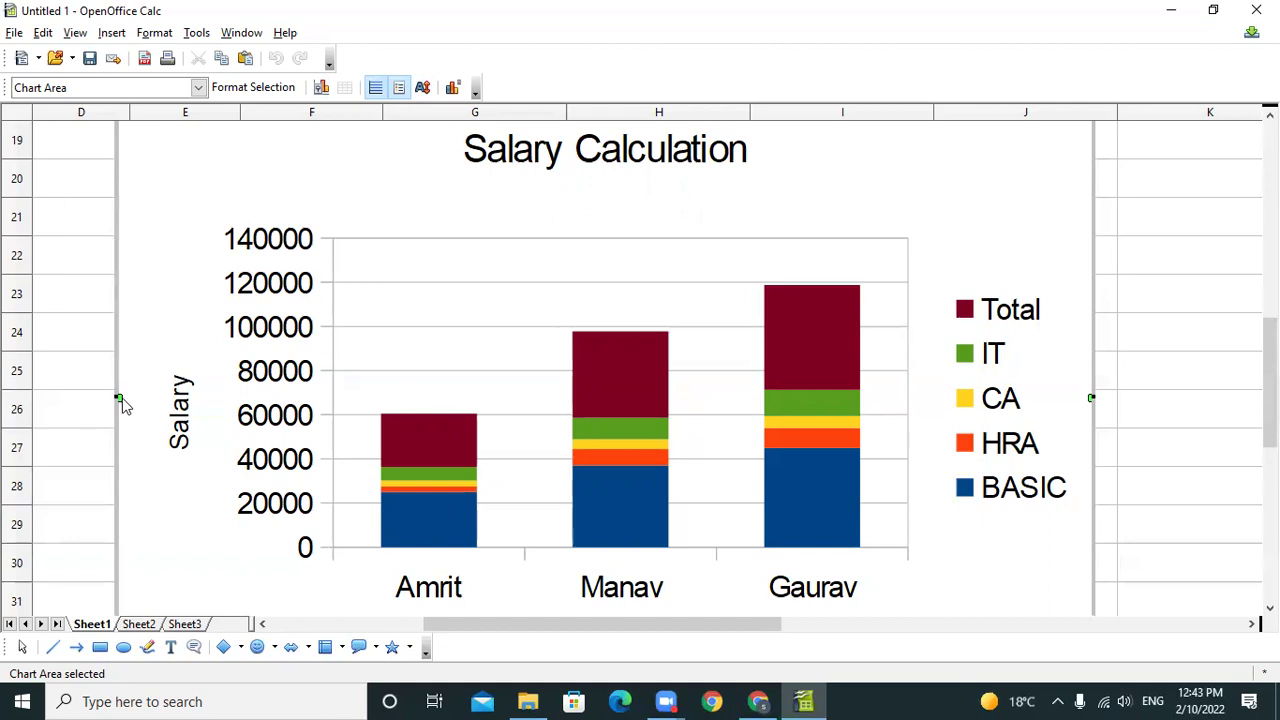
Shrink the chart to about columns H to J and rows 24 to 34, and return to cell B3 of the salary table.
drag(117, 397, 645, 397)
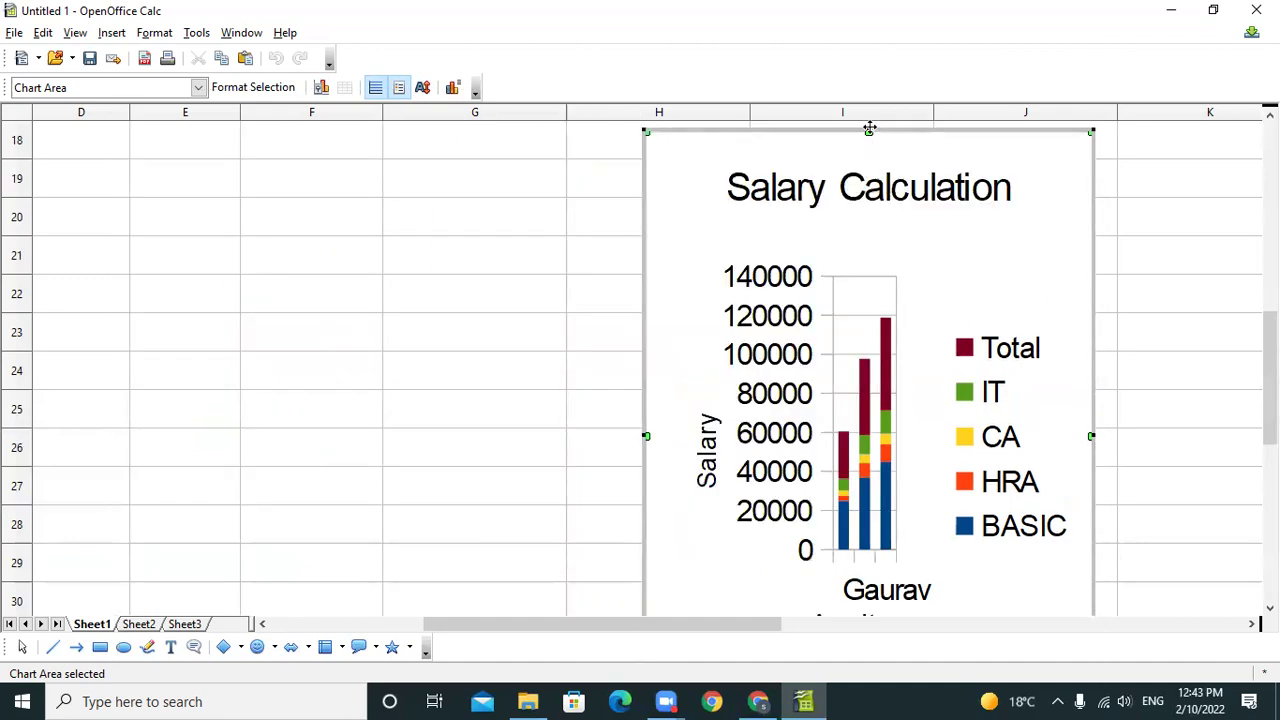
drag(868, 130, 831, 371)
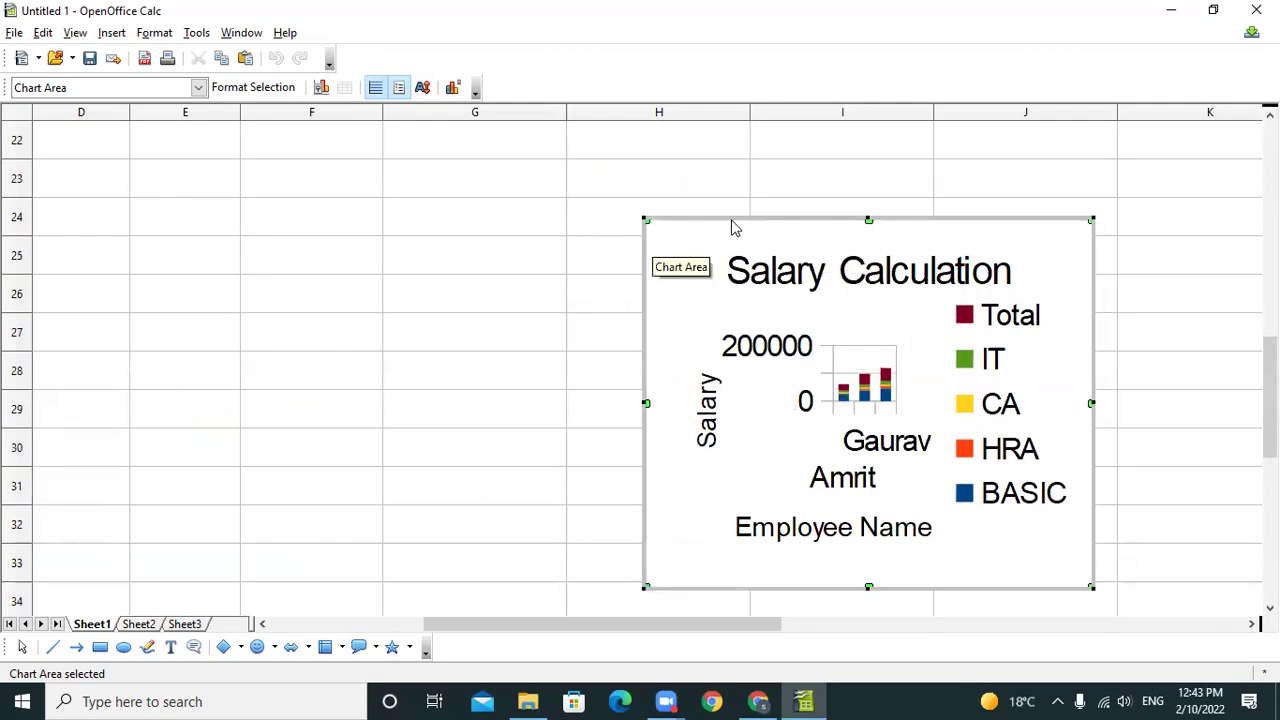
click(423, 224)
scroll(421, 225, up, 7)
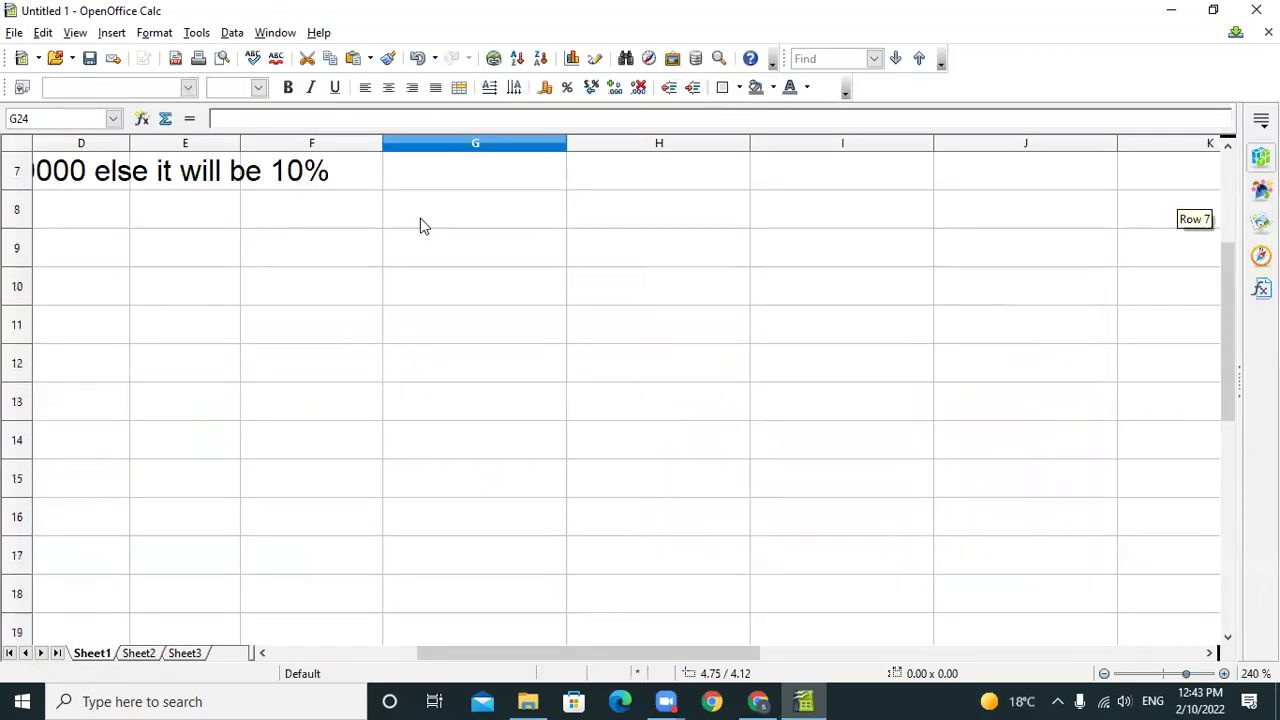
drag(712, 656, 461, 636)
click(303, 240)
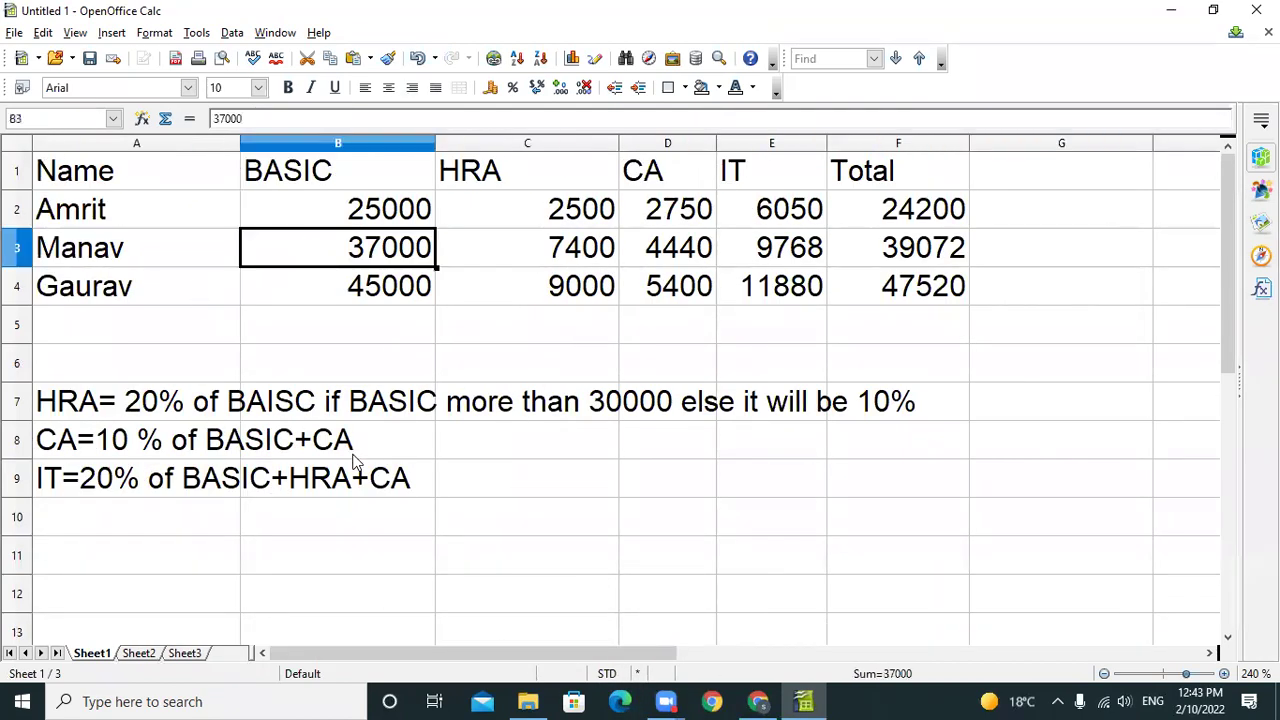
click(166, 34)
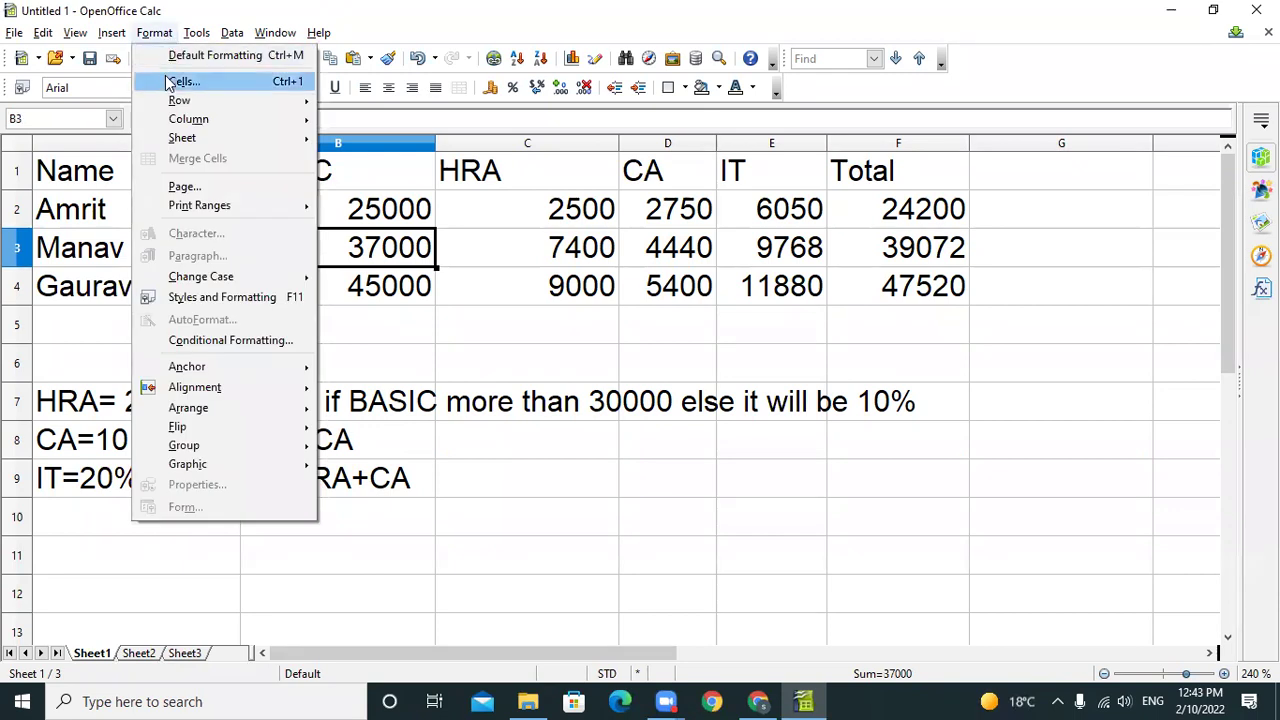
click(483, 518)
click(111, 33)
mouse_move(154, 34)
click(642, 420)
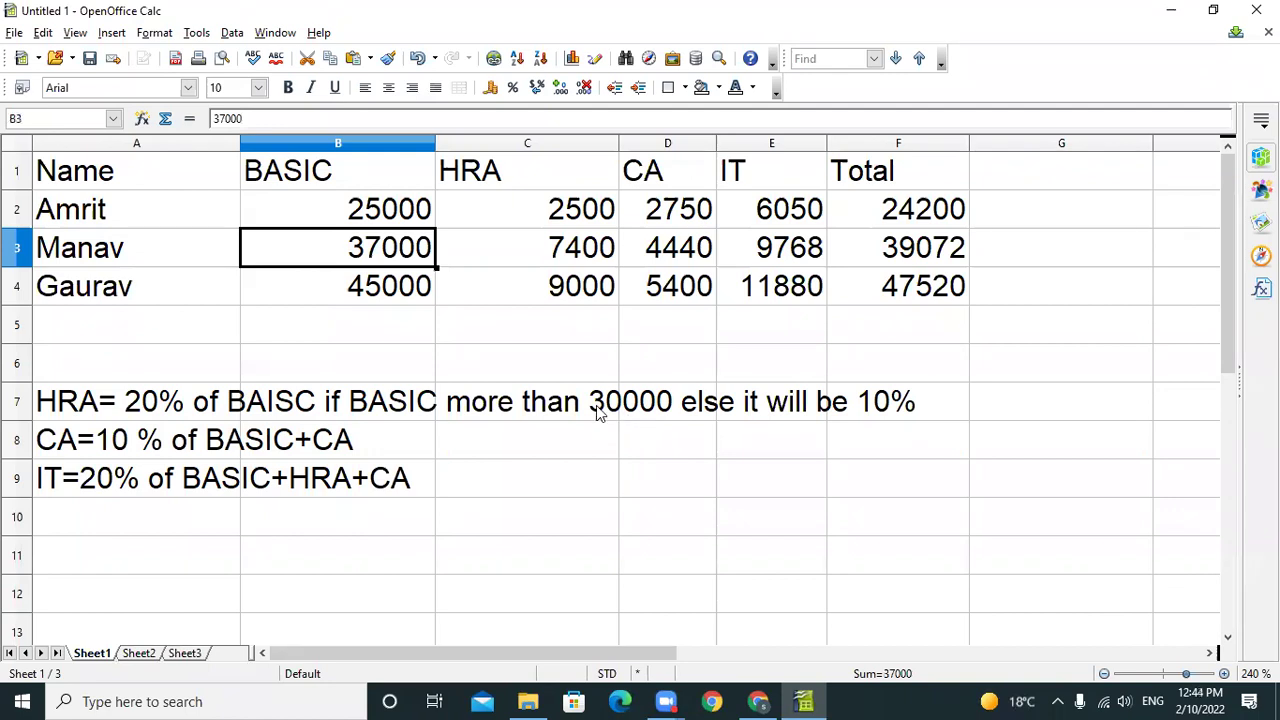
Insert 4 new sheets before Sheet1.
click(107, 36)
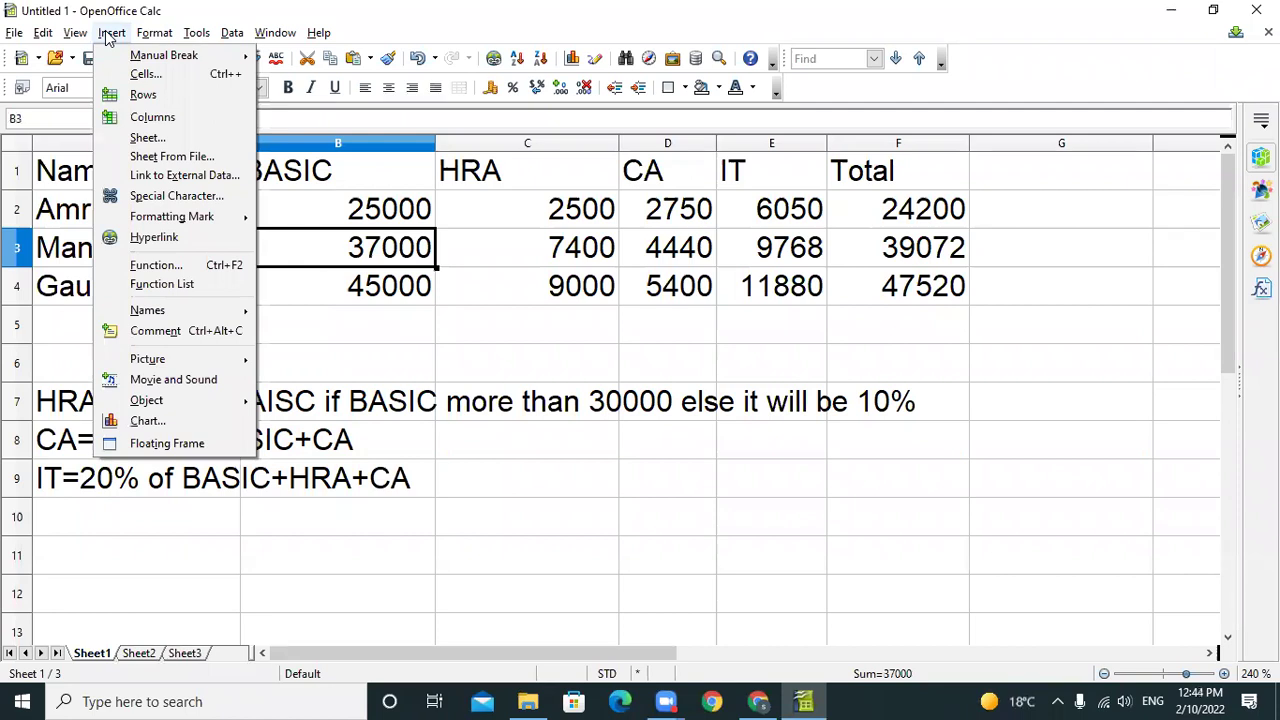
click(172, 143)
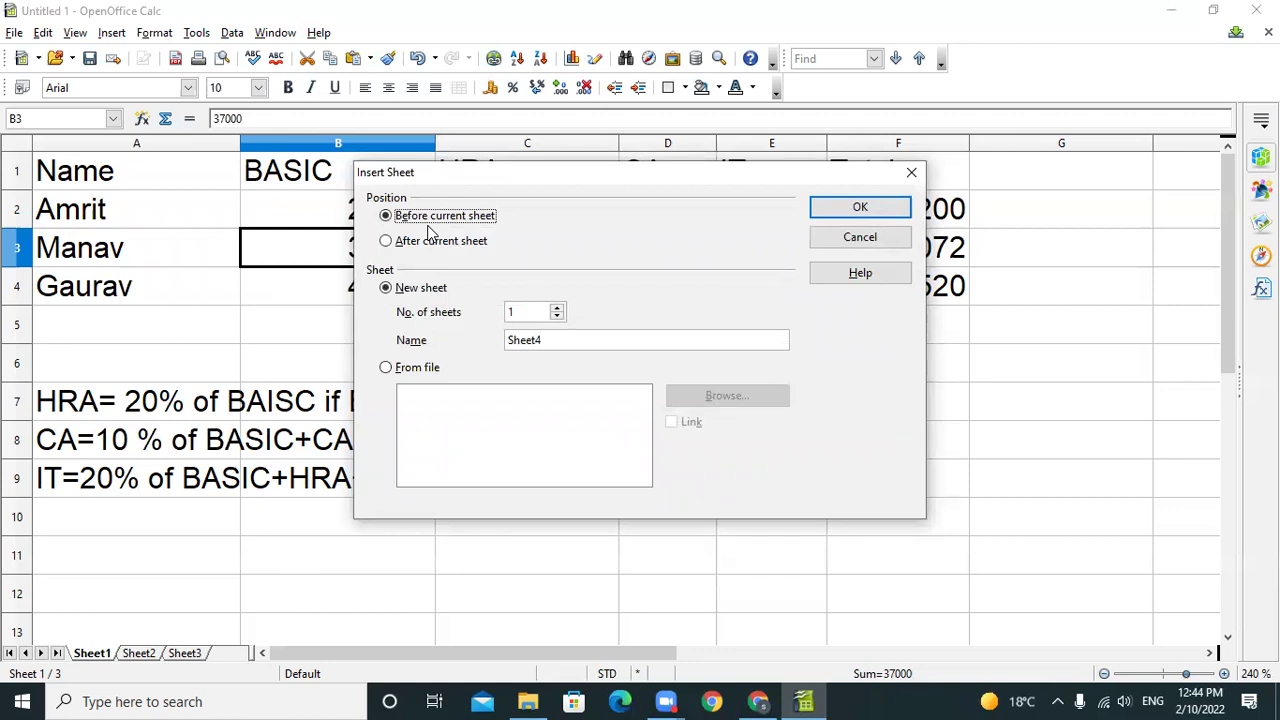
click(558, 309)
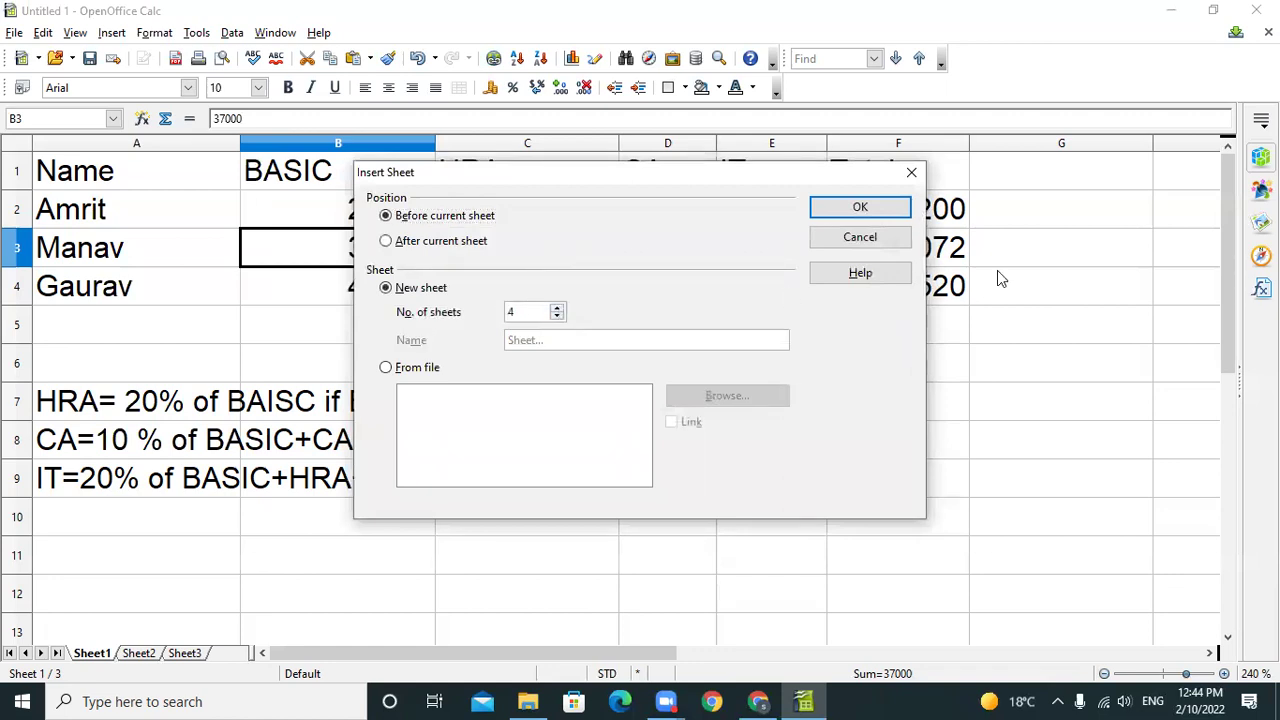
click(881, 210)
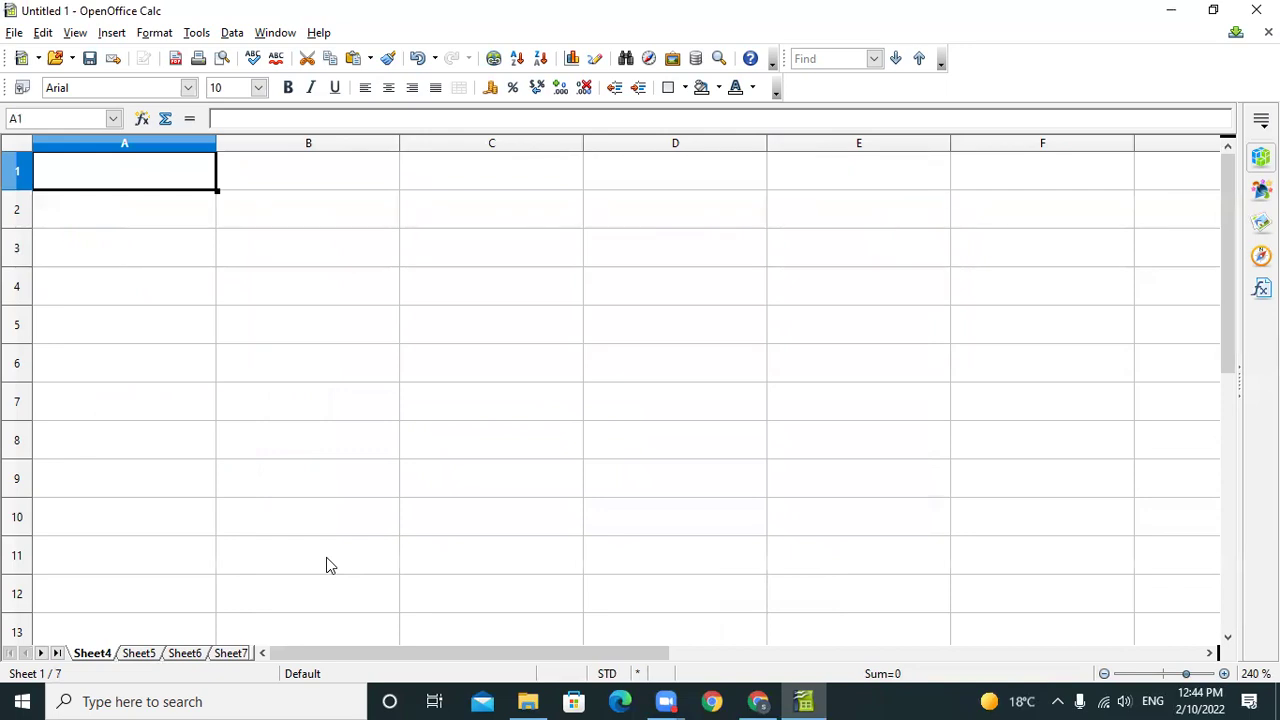
Look through the newly inserted sheets and the commands available for managing a sheet.
click(141, 654)
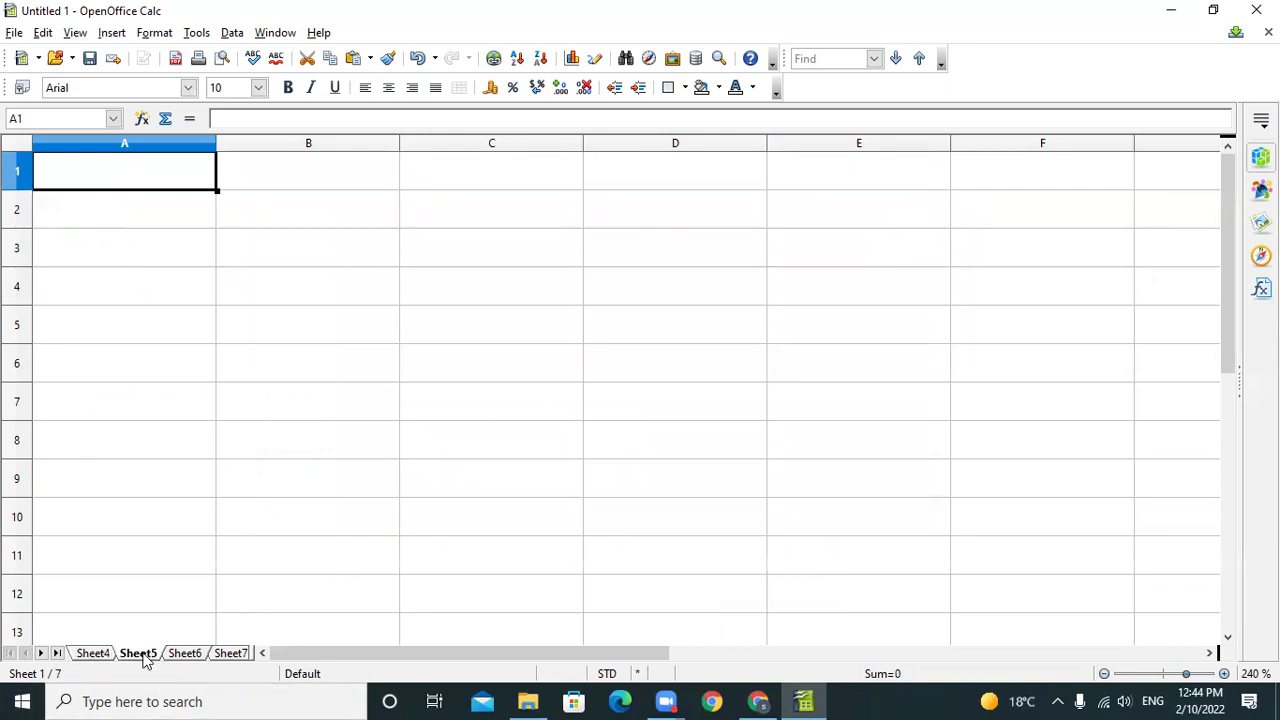
right_click(143, 658)
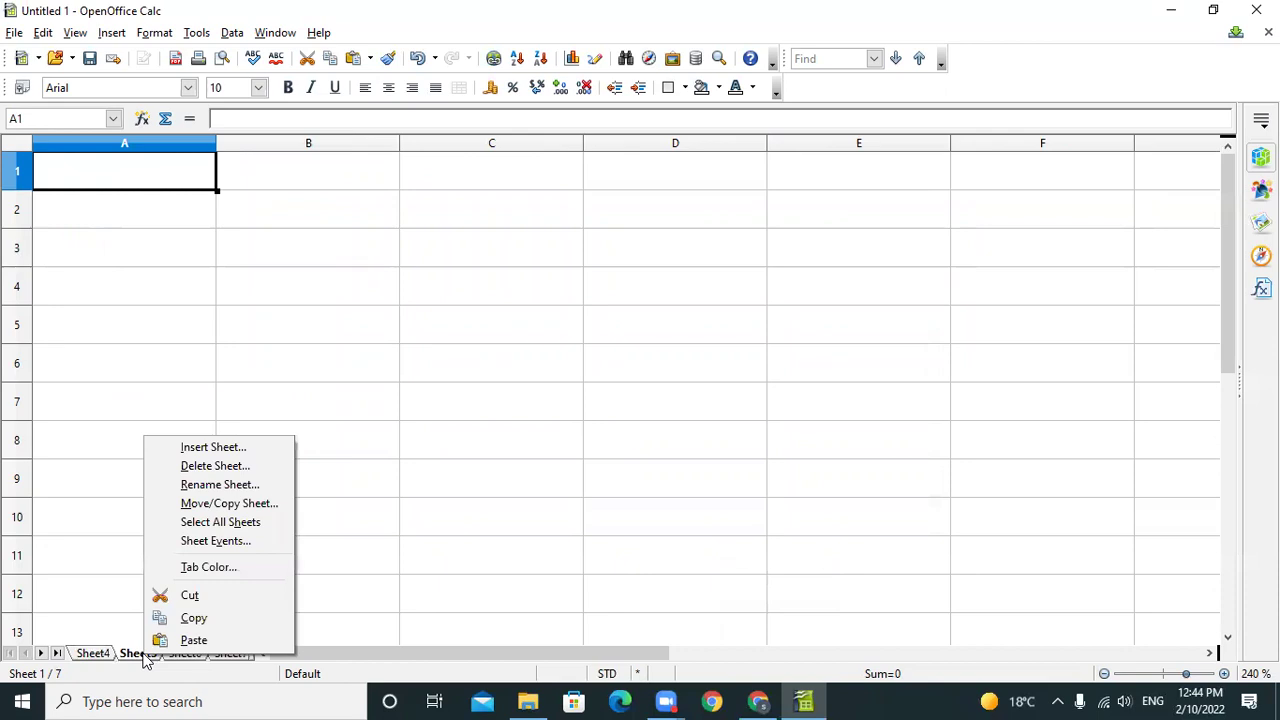
click(507, 590)
right_click(195, 658)
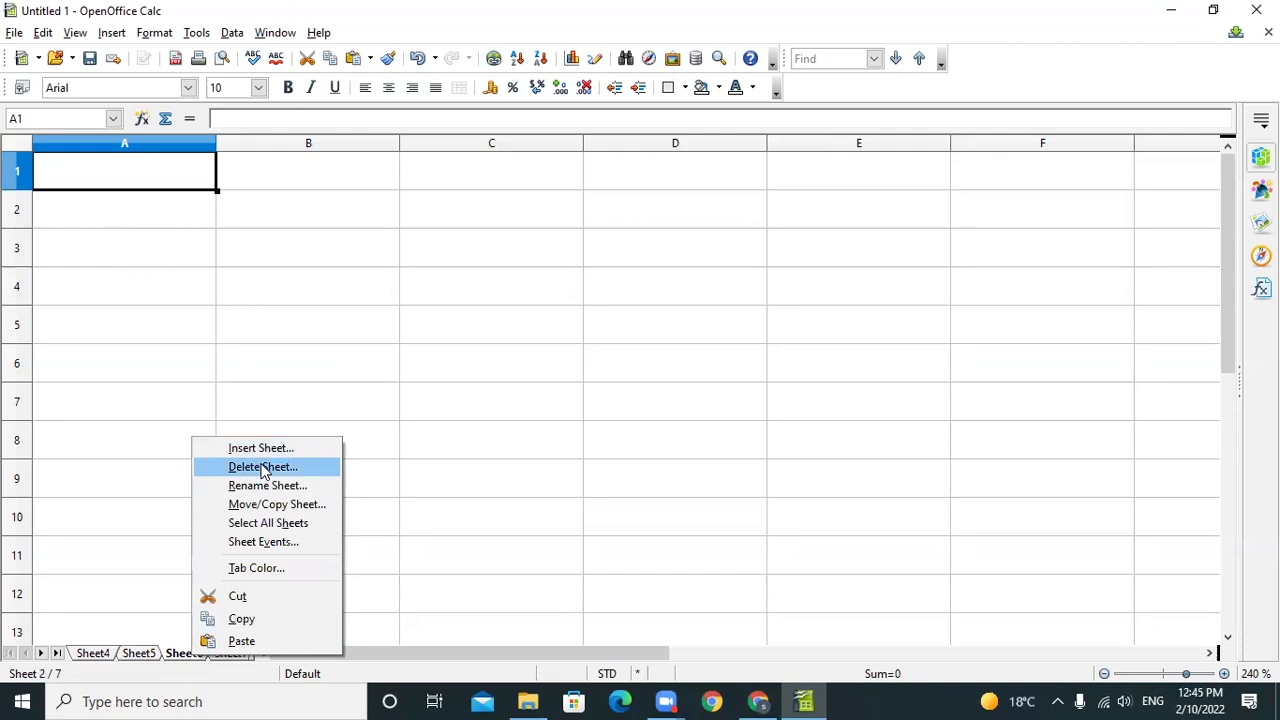
click(102, 660)
click(139, 658)
drag(142, 660, 235, 662)
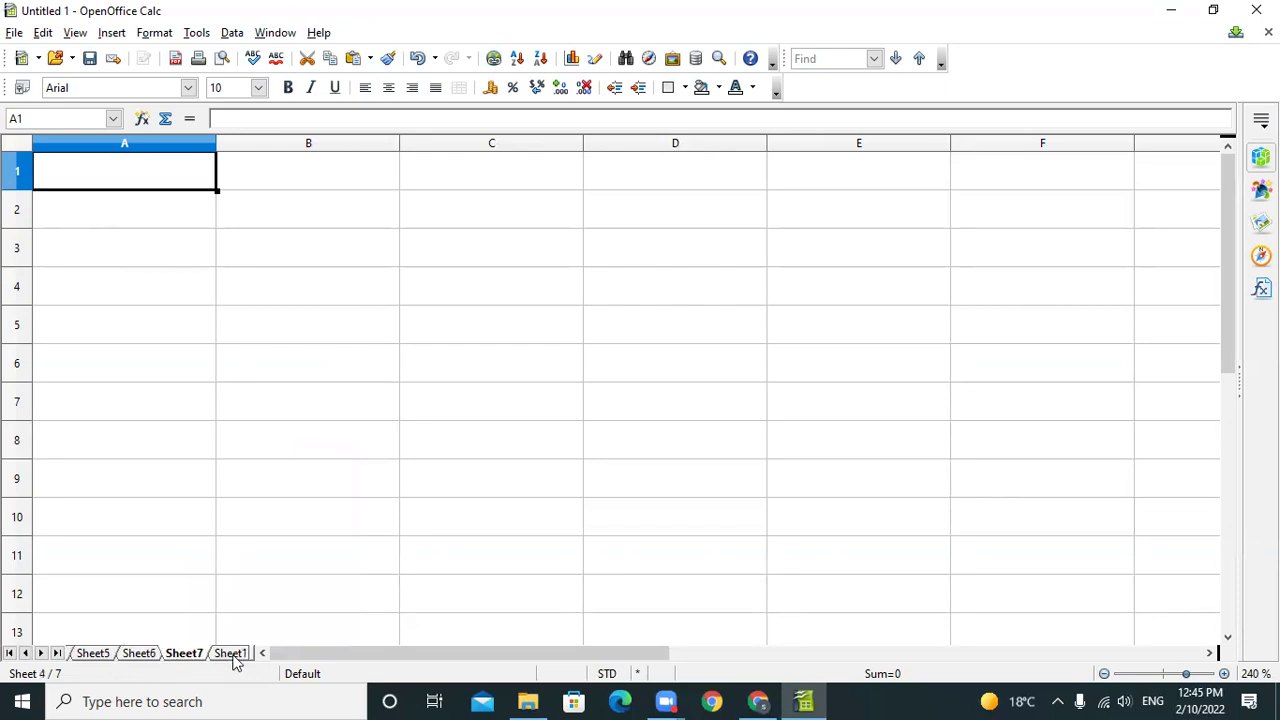
Examine the options for inserting a new sheet at Sheet2 and the editing commands that apply to sheets.
right_click(234, 660)
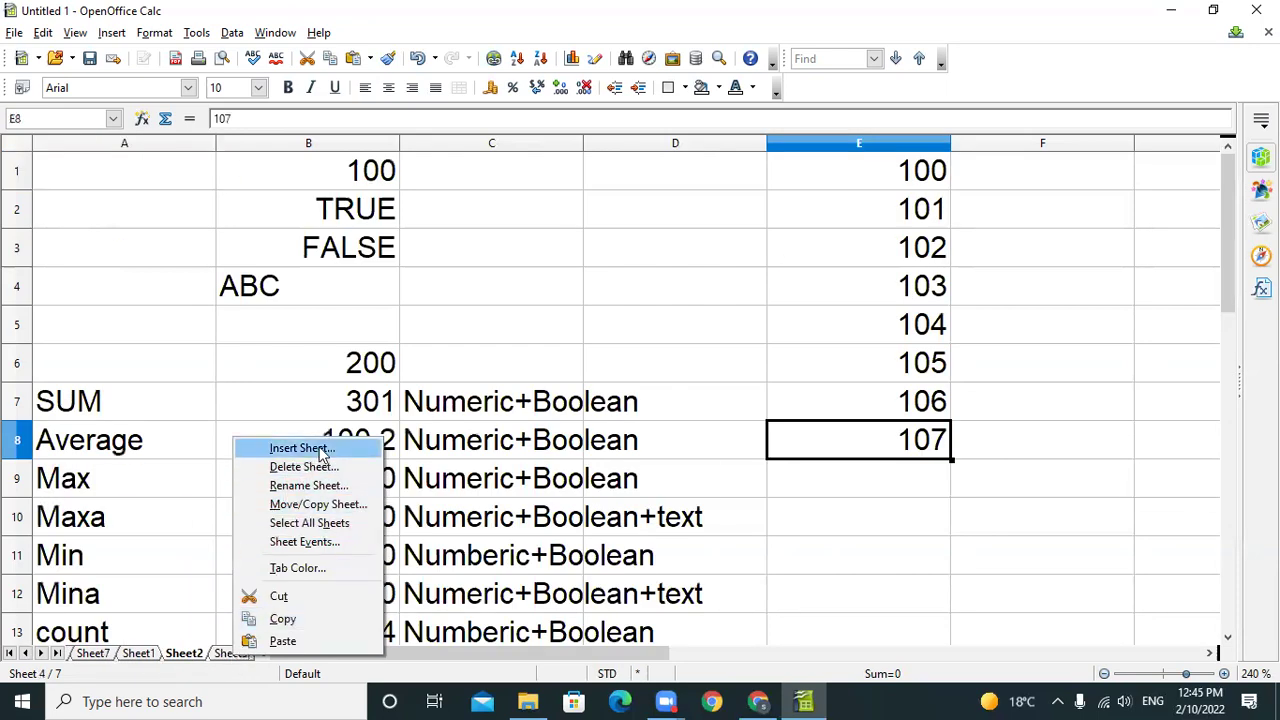
click(310, 448)
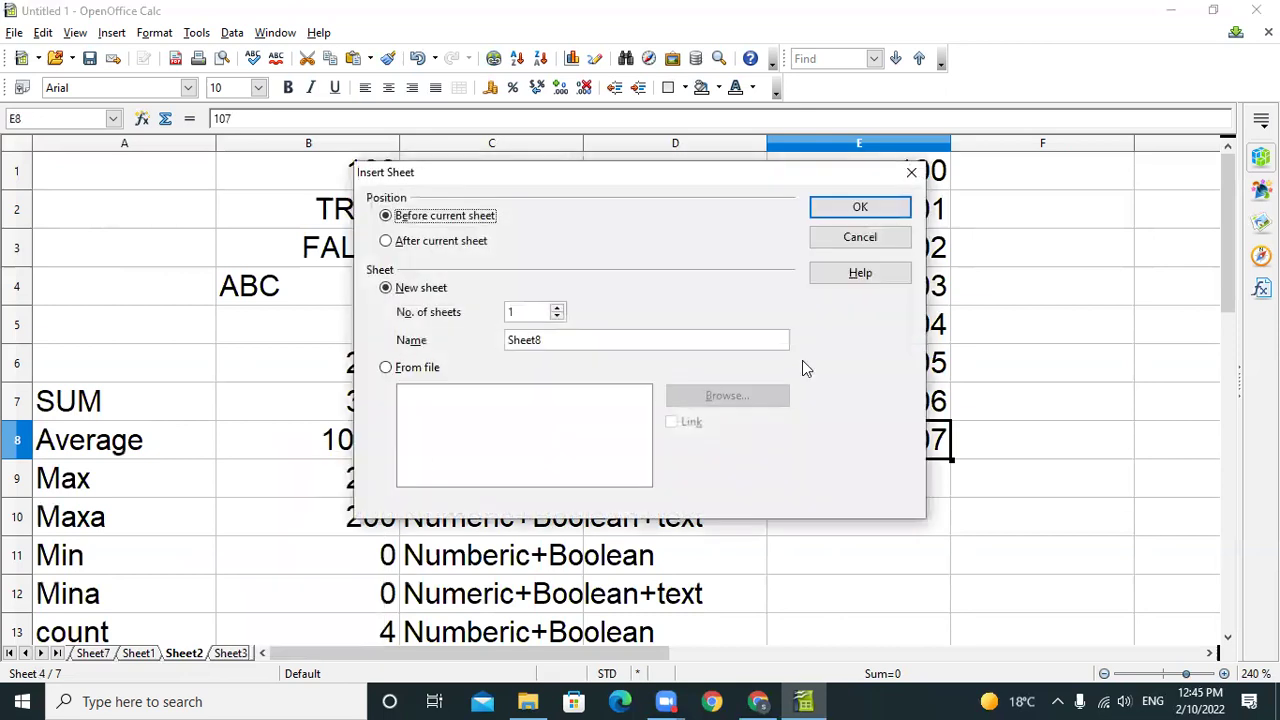
click(911, 176)
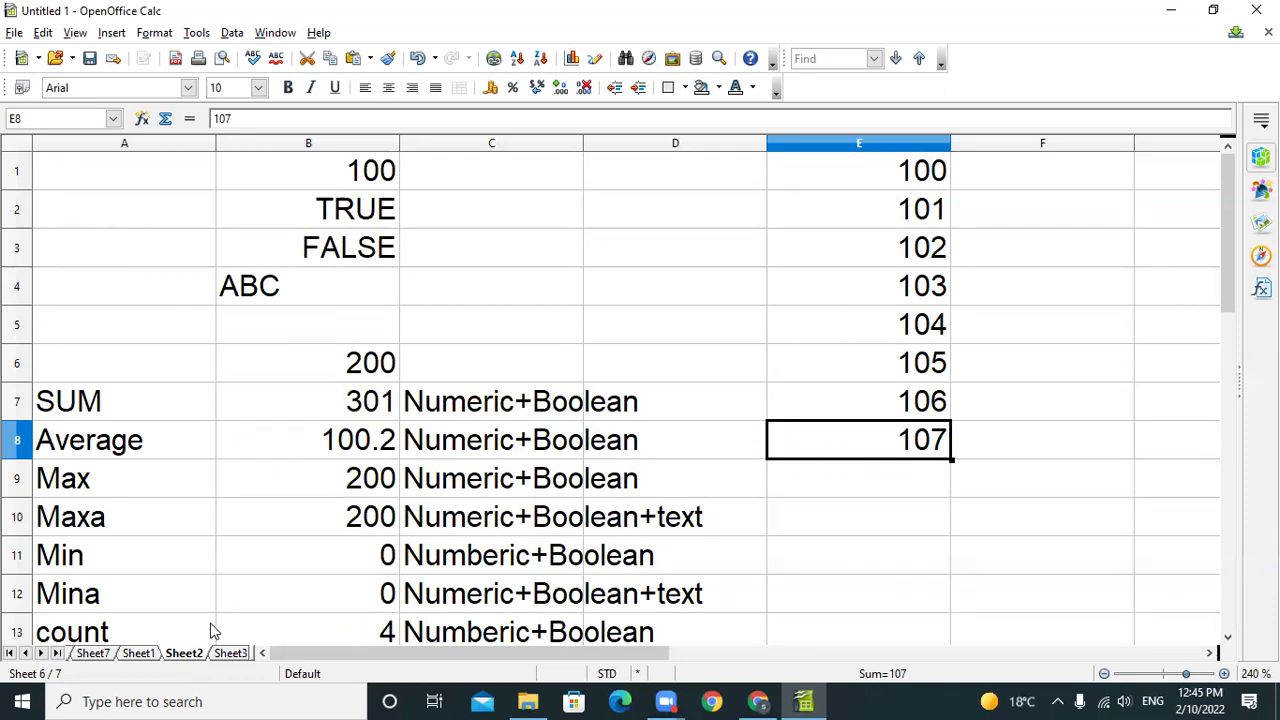
click(43, 33)
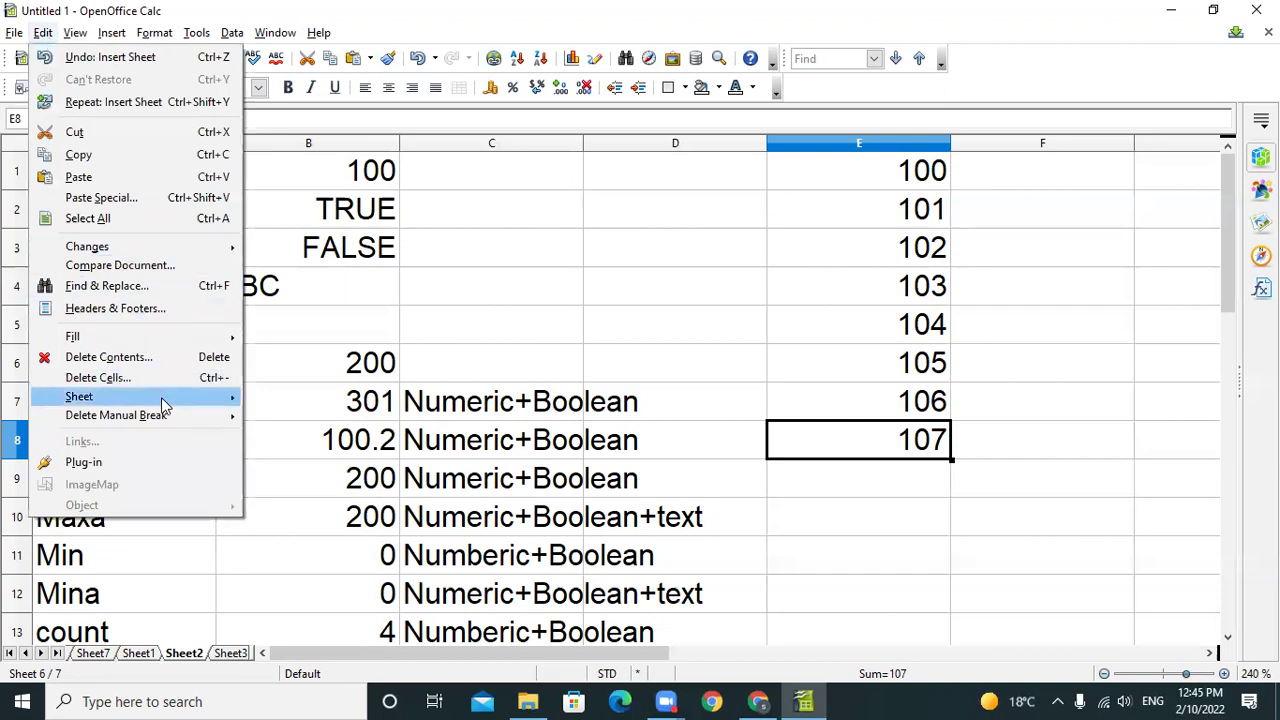
mouse_move(165, 404)
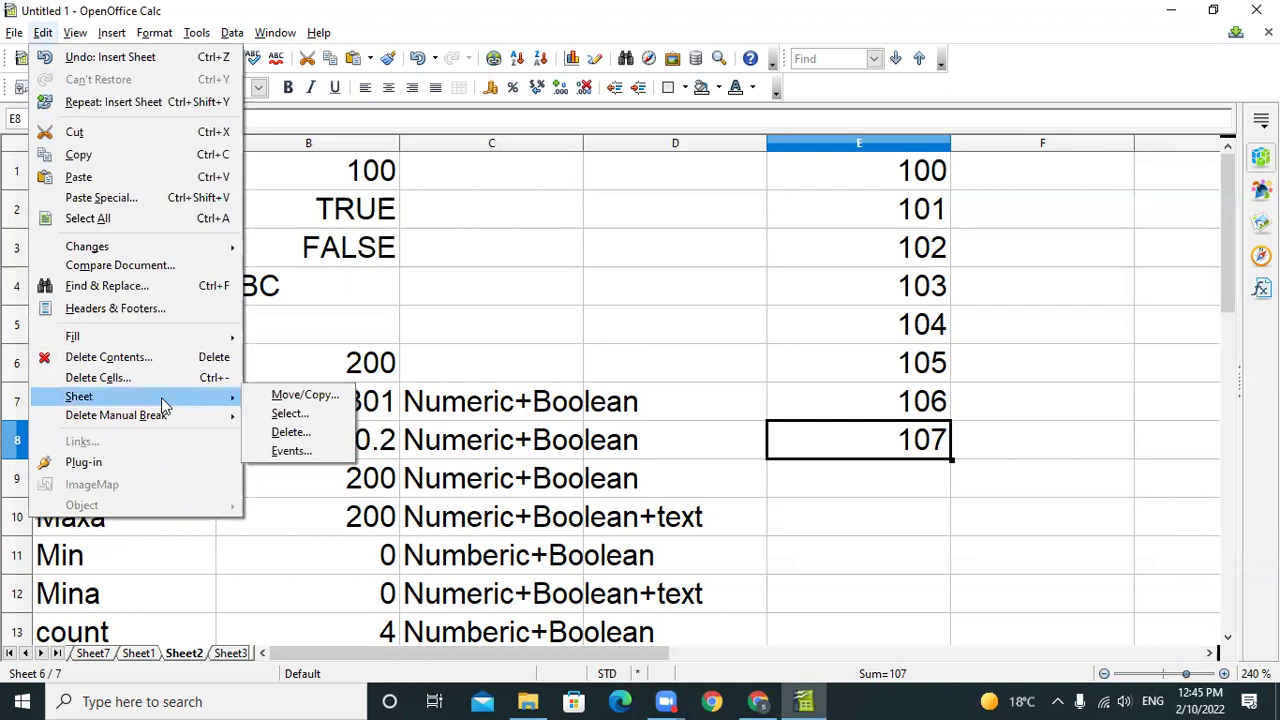
click(618, 365)
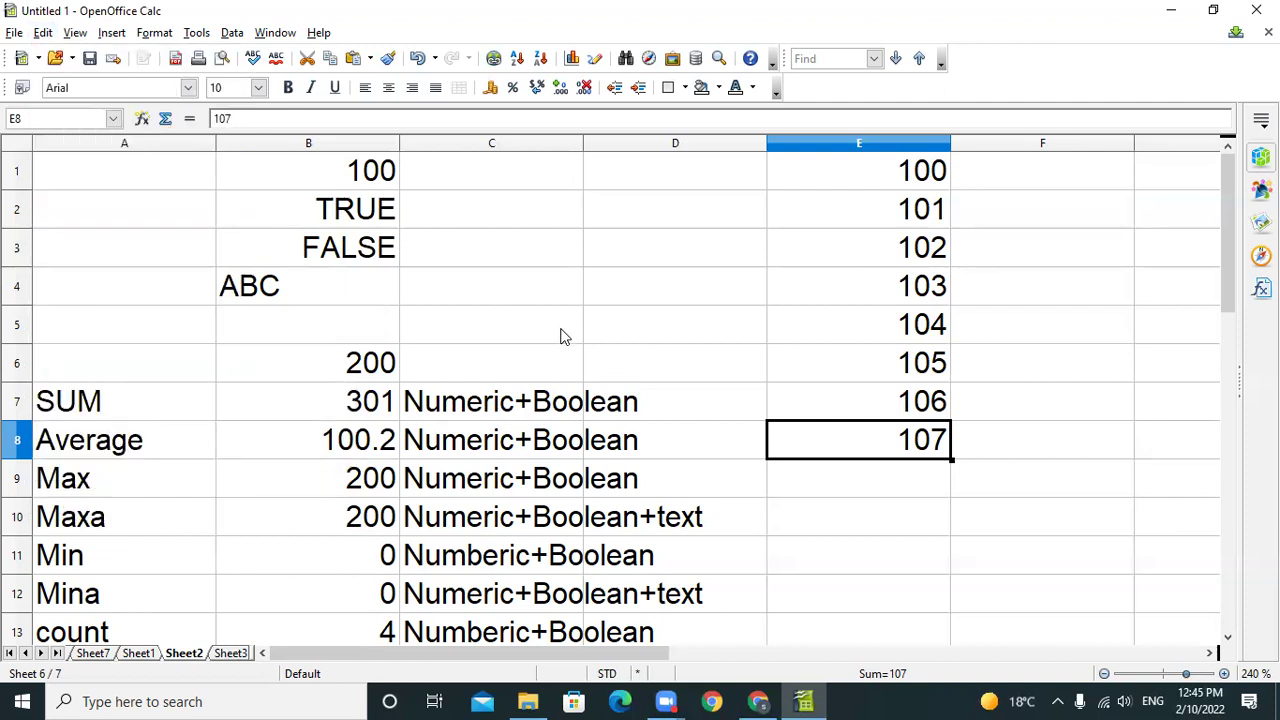
Bring up the deletion prompt for Sheet2, decline it, and review the sheet deletion command again.
right_click(192, 657)
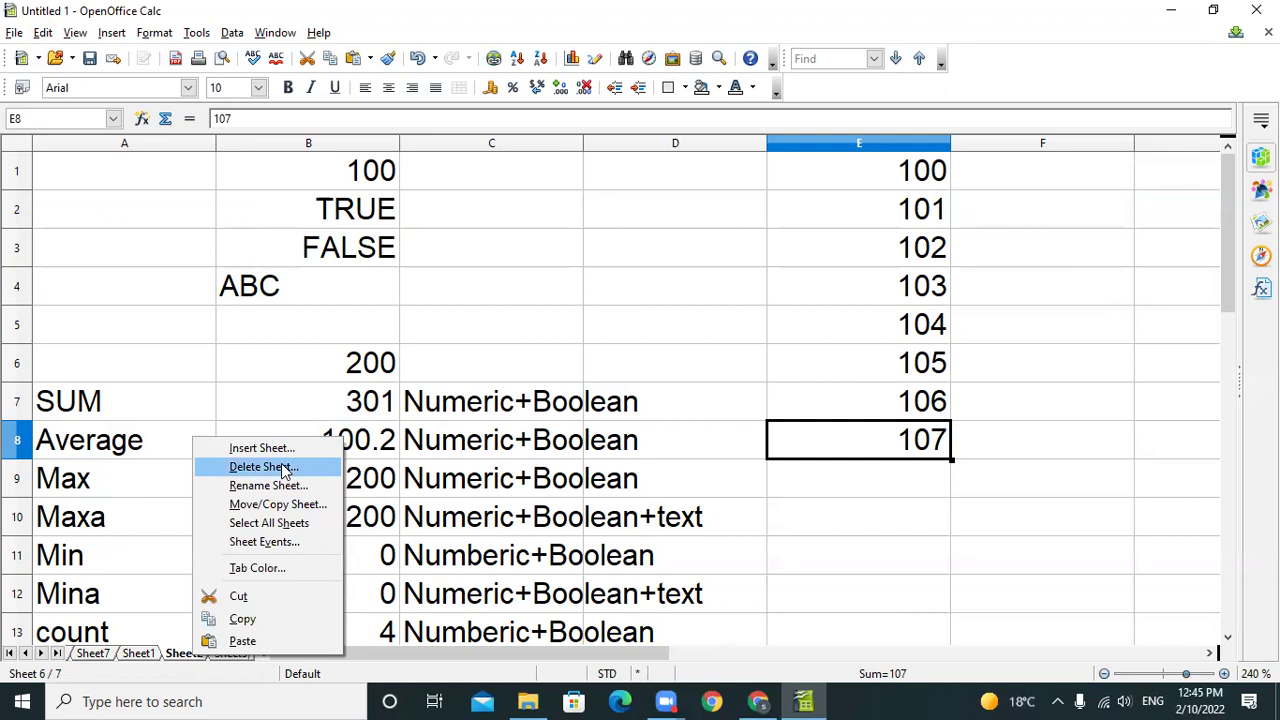
click(45, 33)
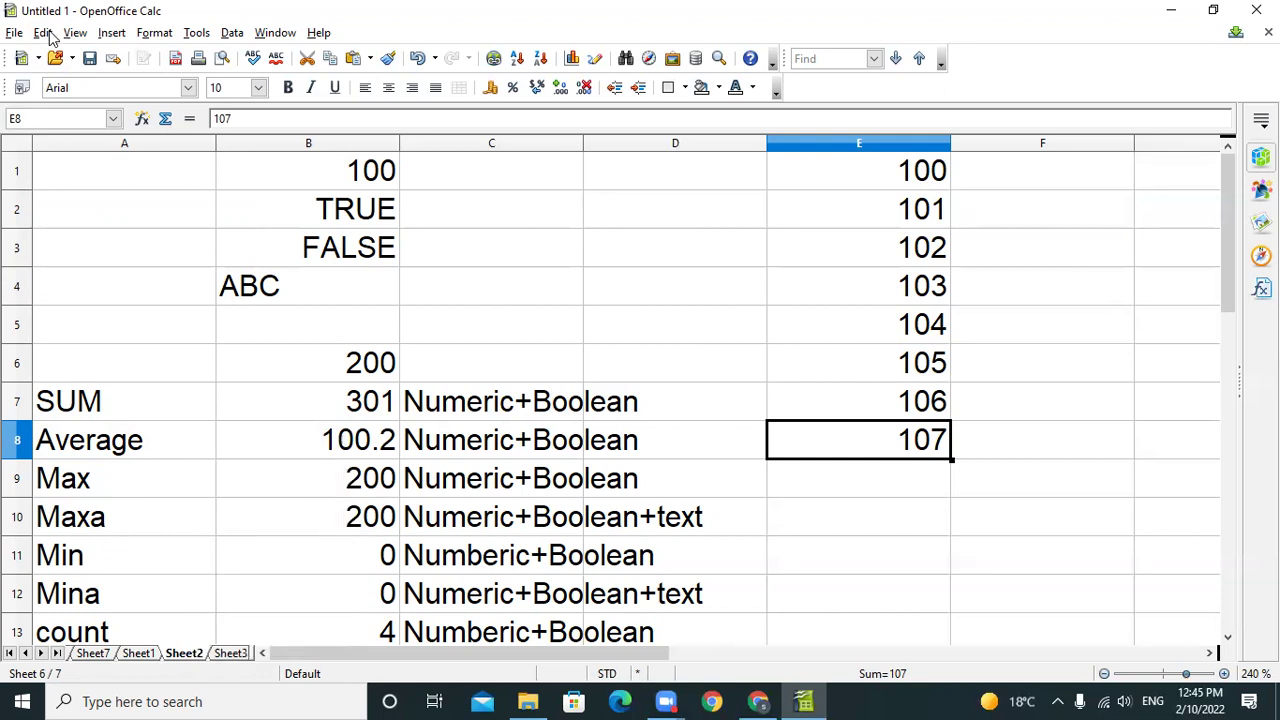
click(48, 34)
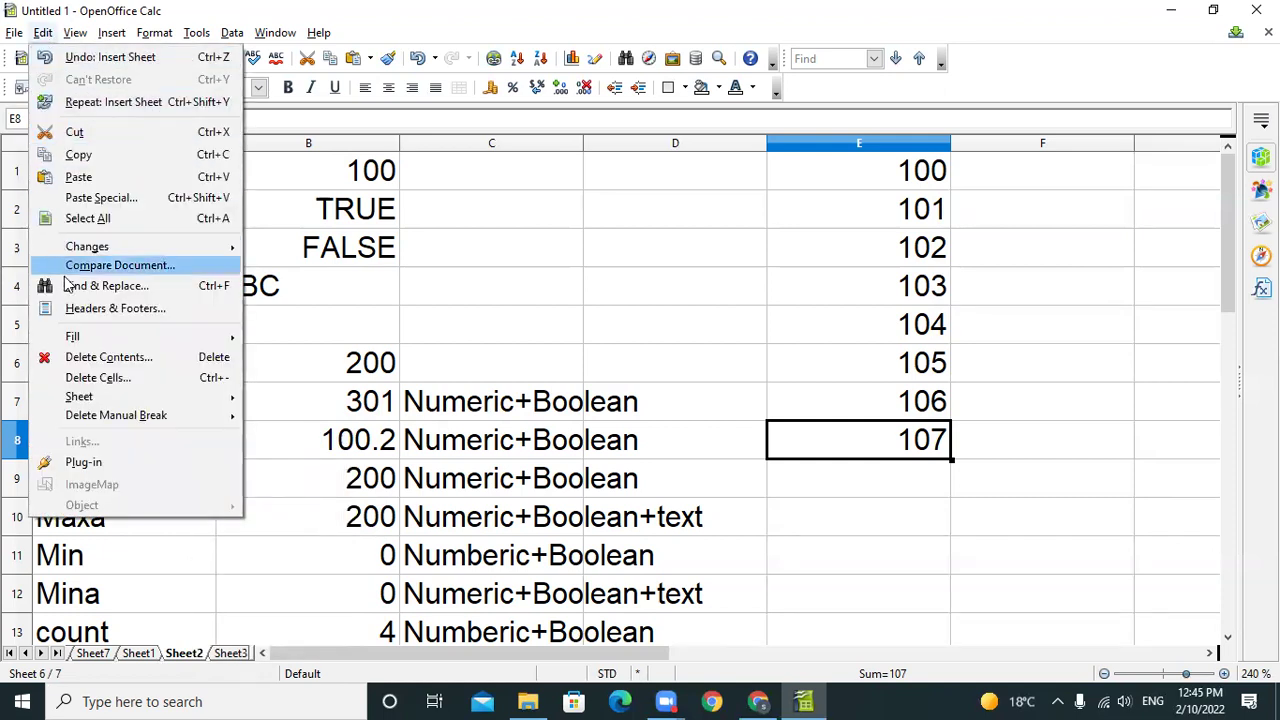
mouse_move(103, 401)
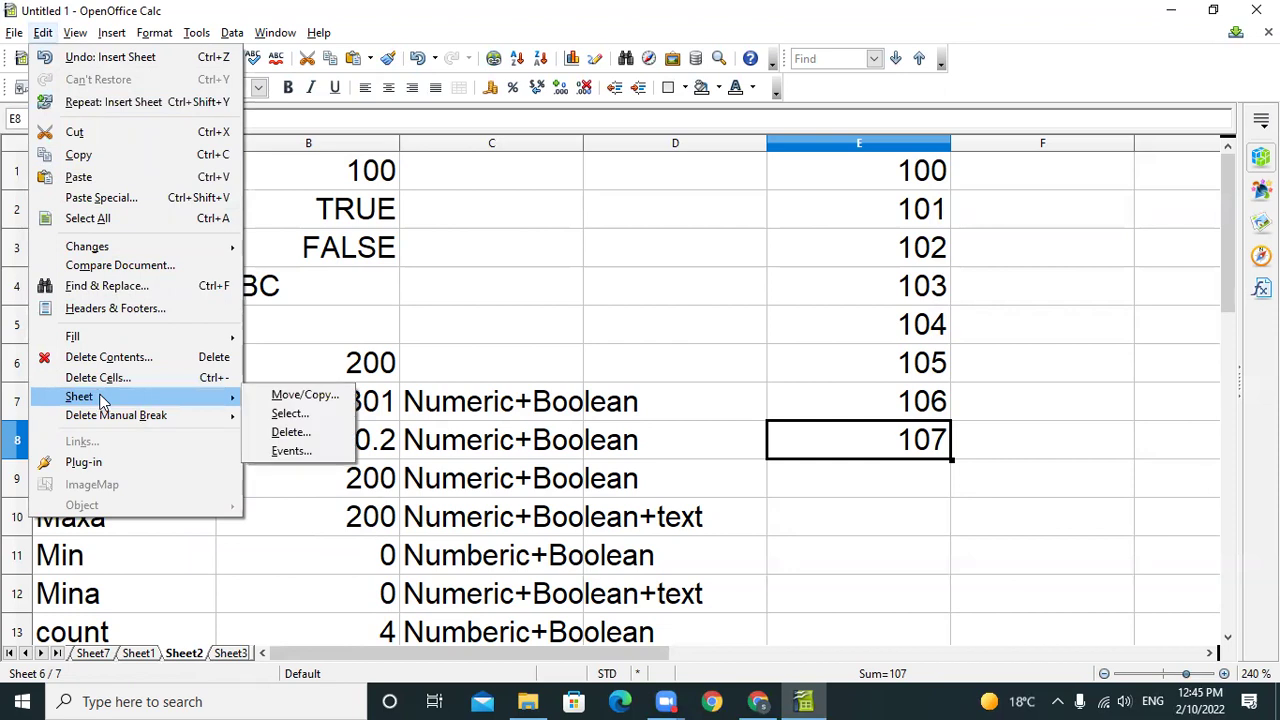
click(311, 444)
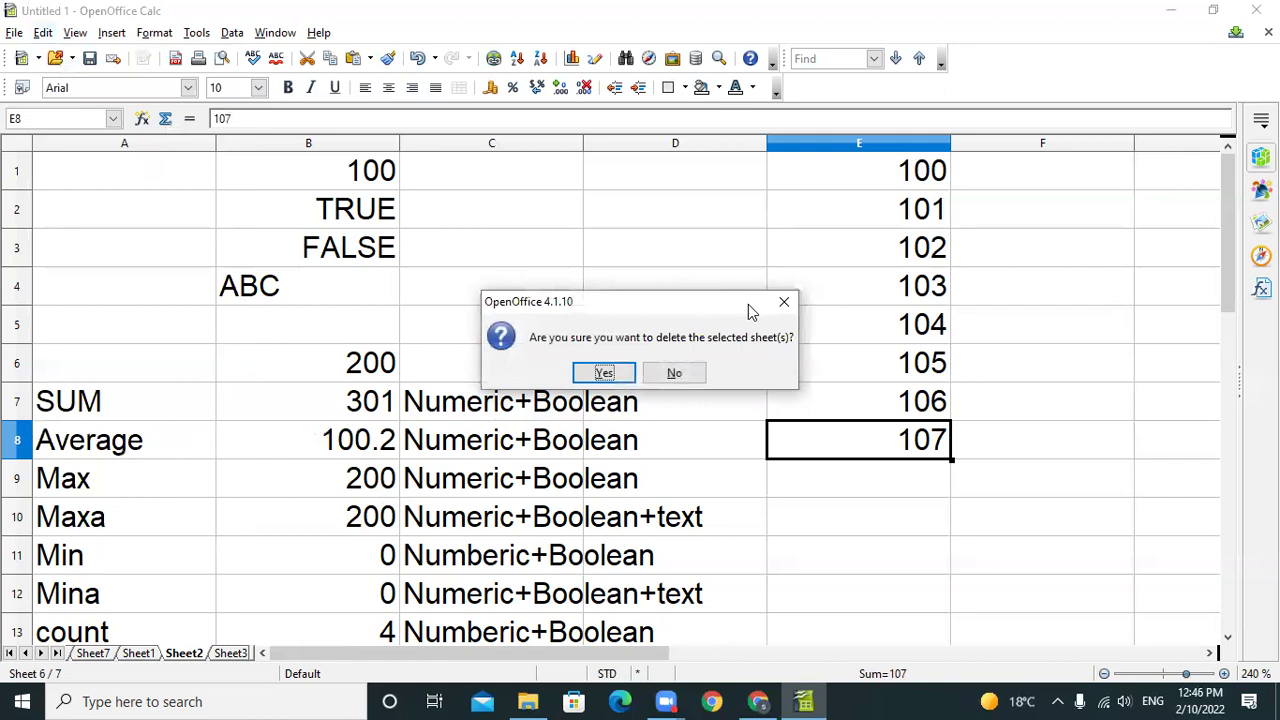
click(675, 374)
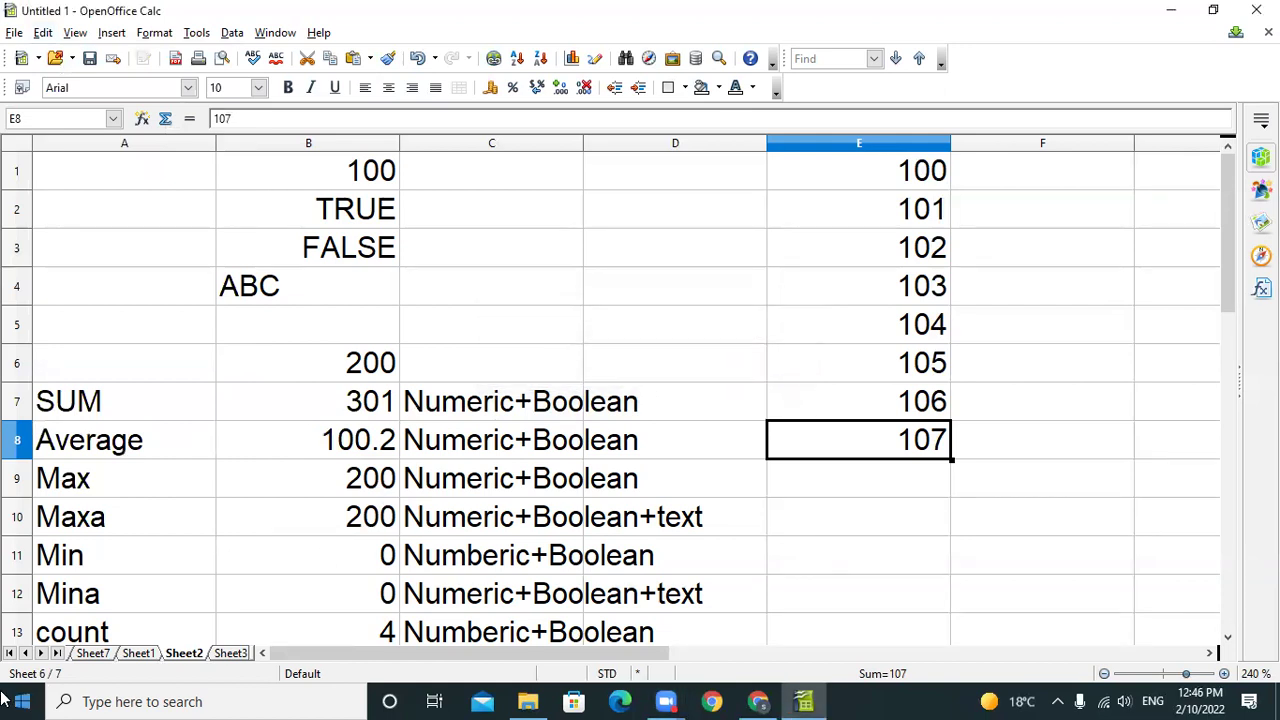
click(44, 33)
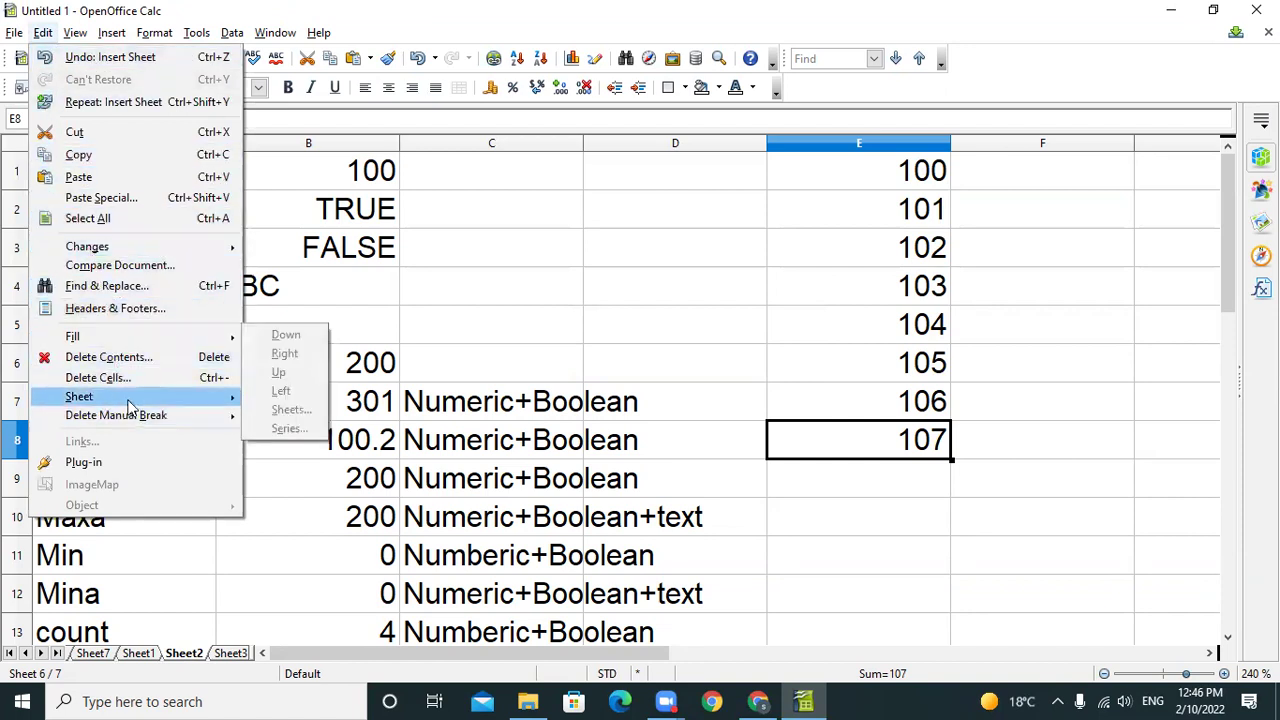
mouse_move(133, 403)
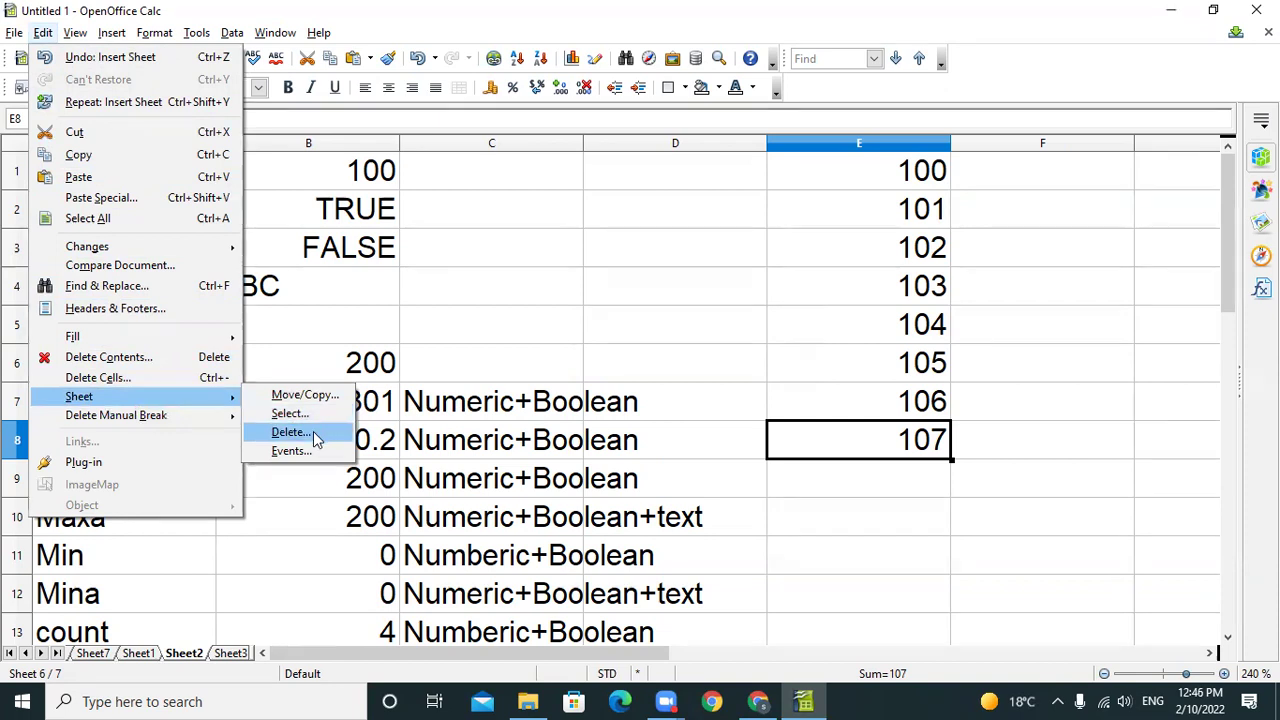
click(622, 390)
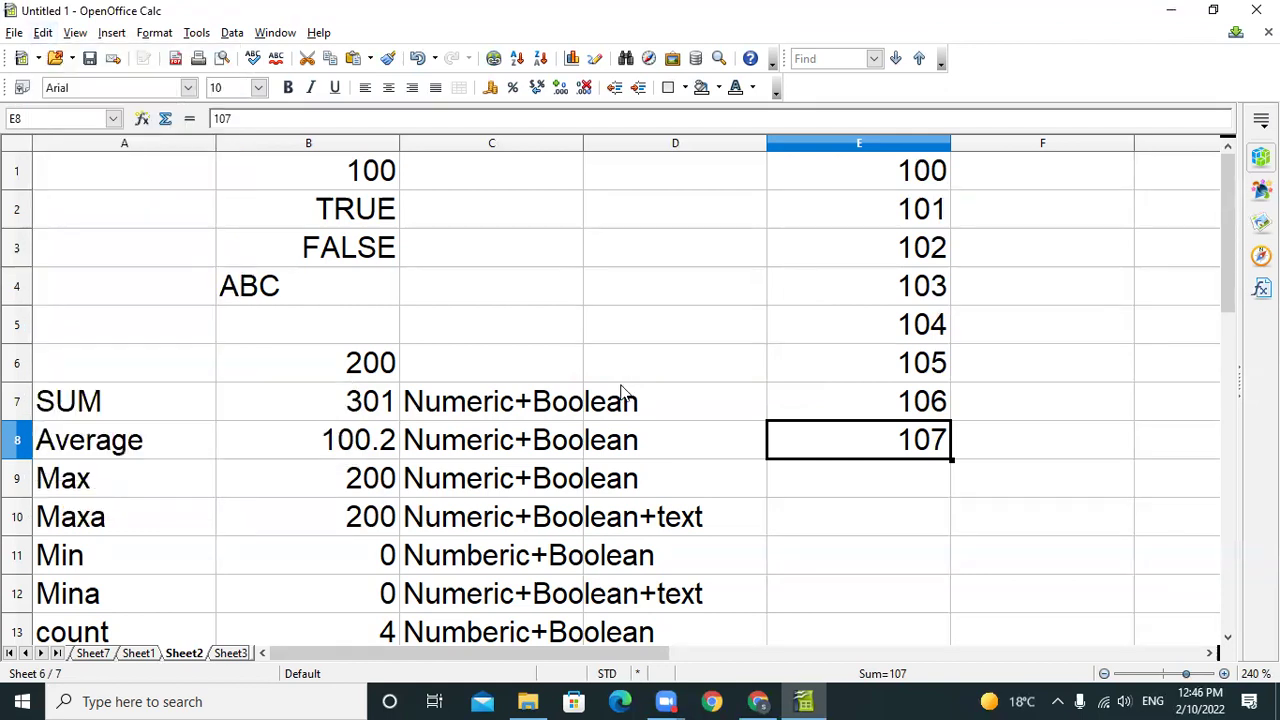
Open the rename dialog for Sheet3 and close it without entering a name.
click(229, 654)
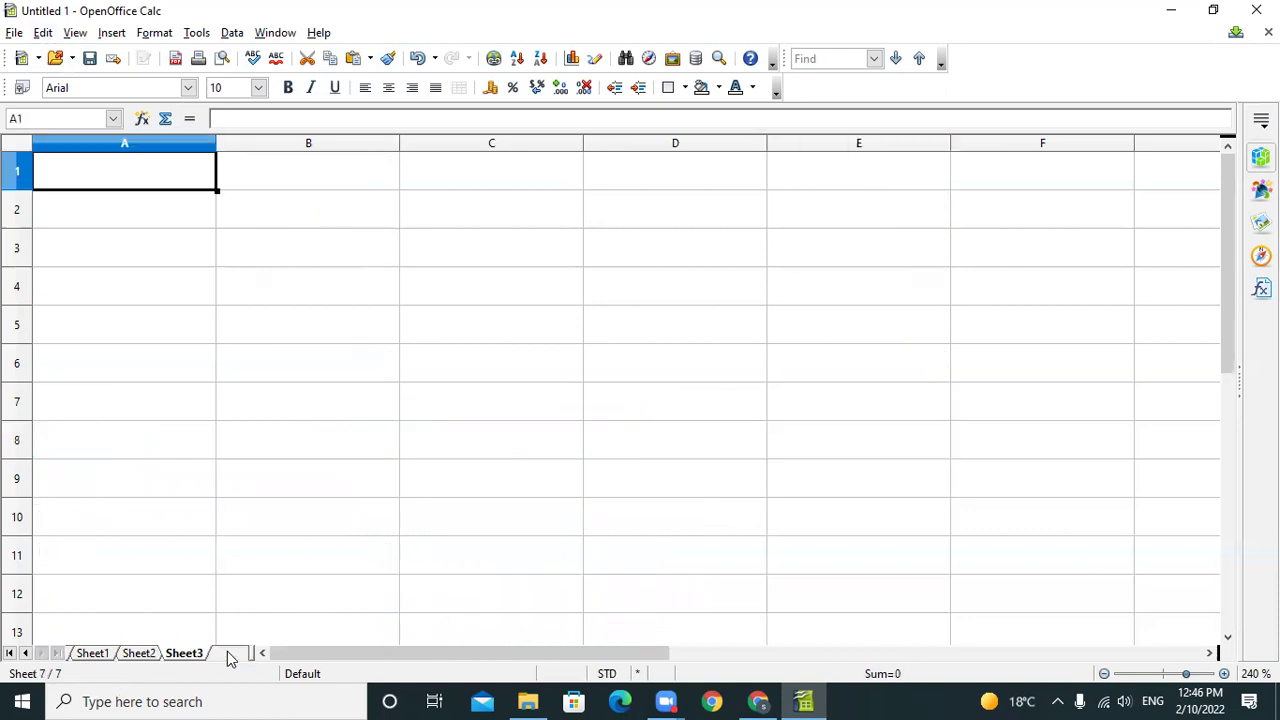
right_click(229, 662)
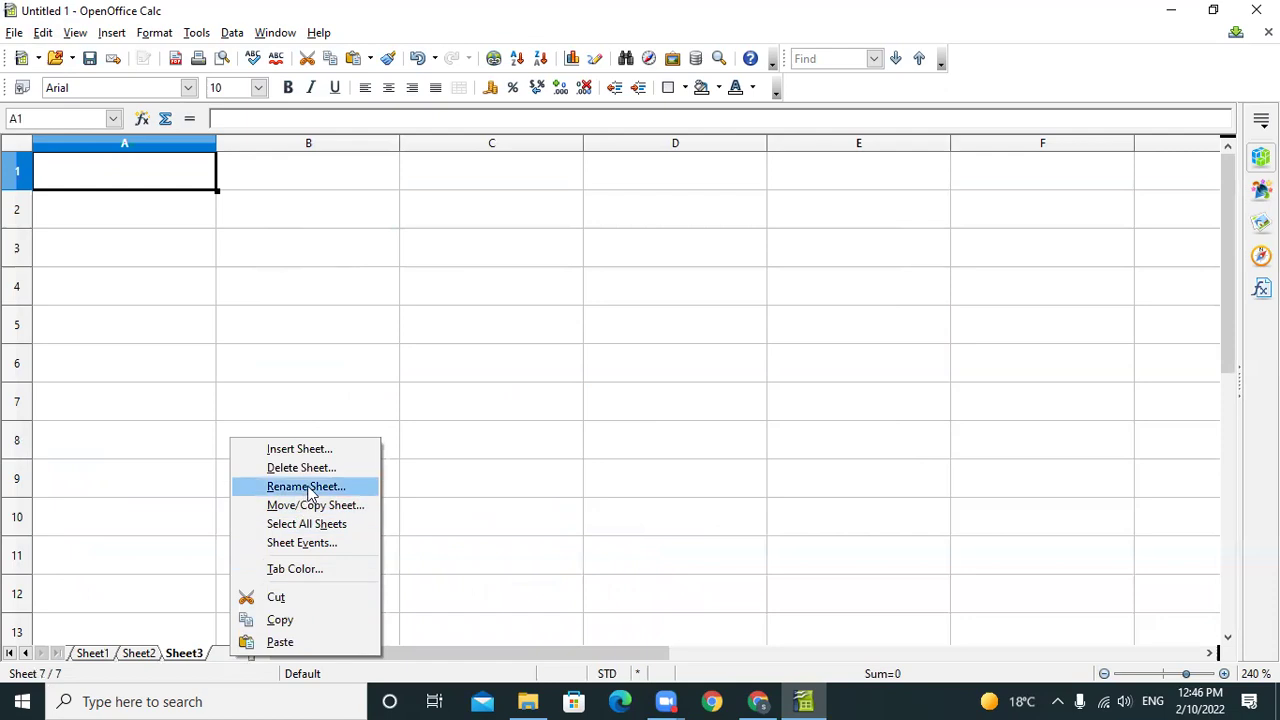
click(522, 515)
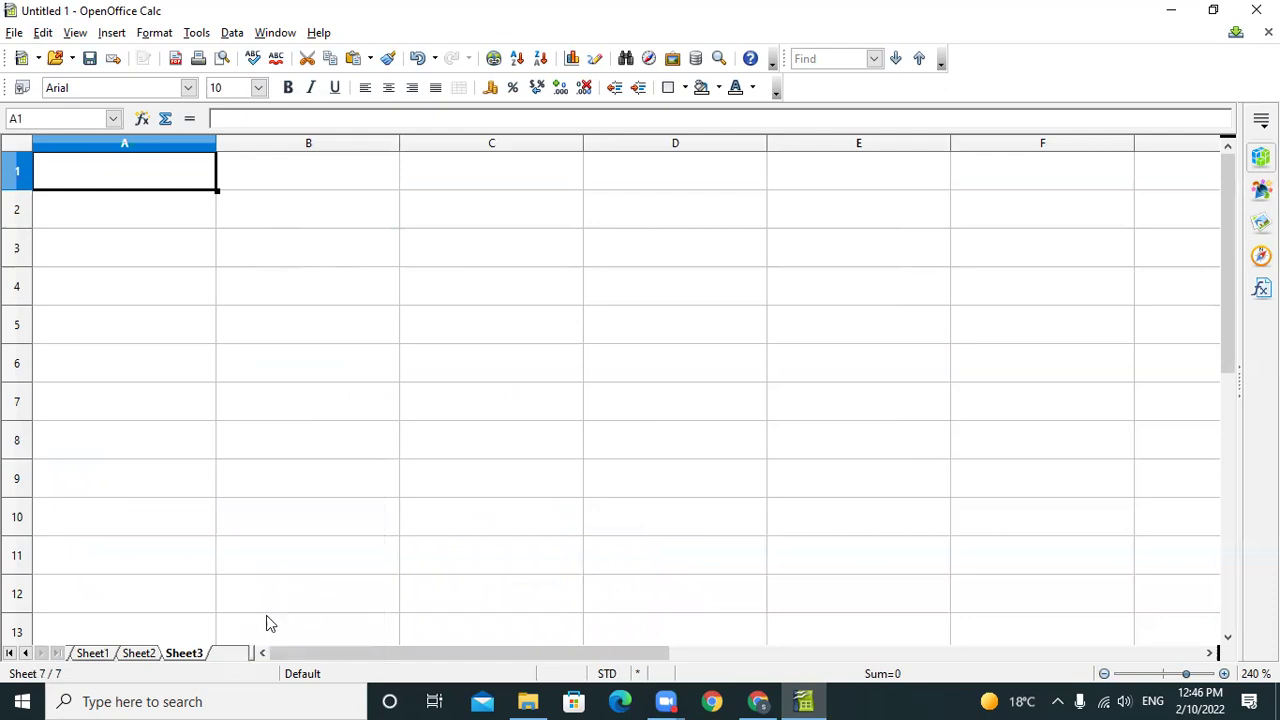
double_click(186, 654)
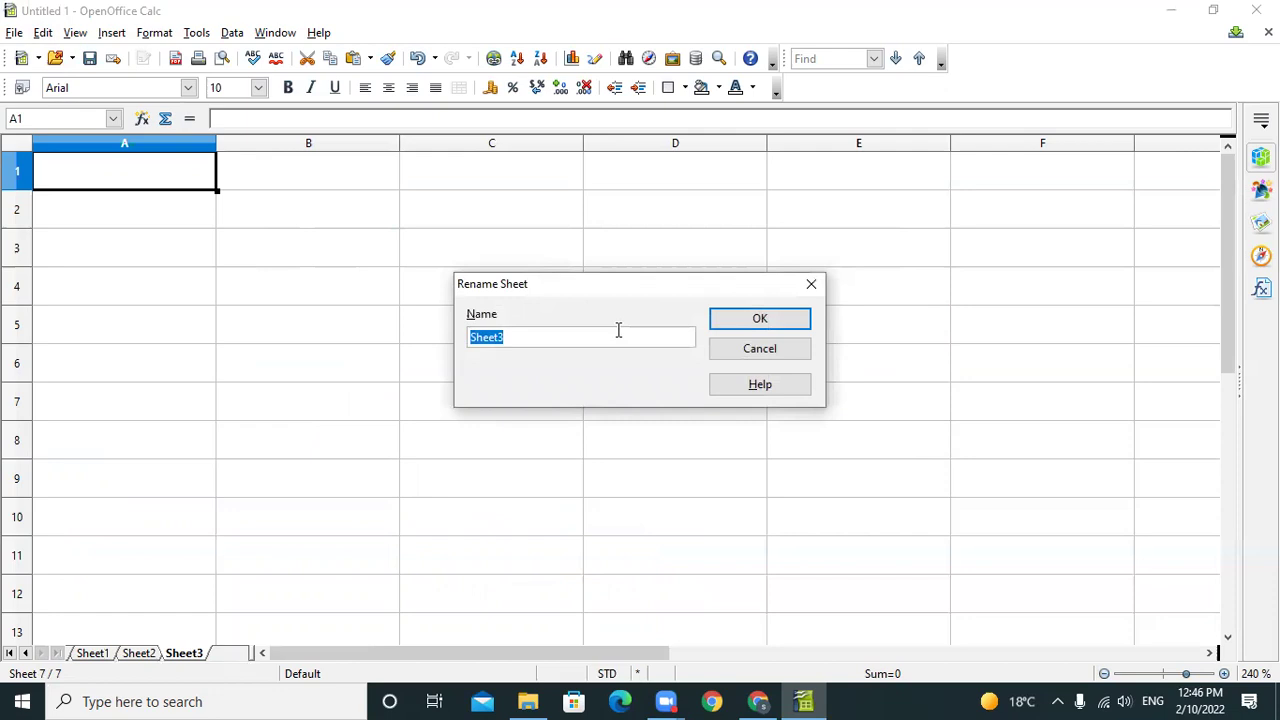
click(810, 284)
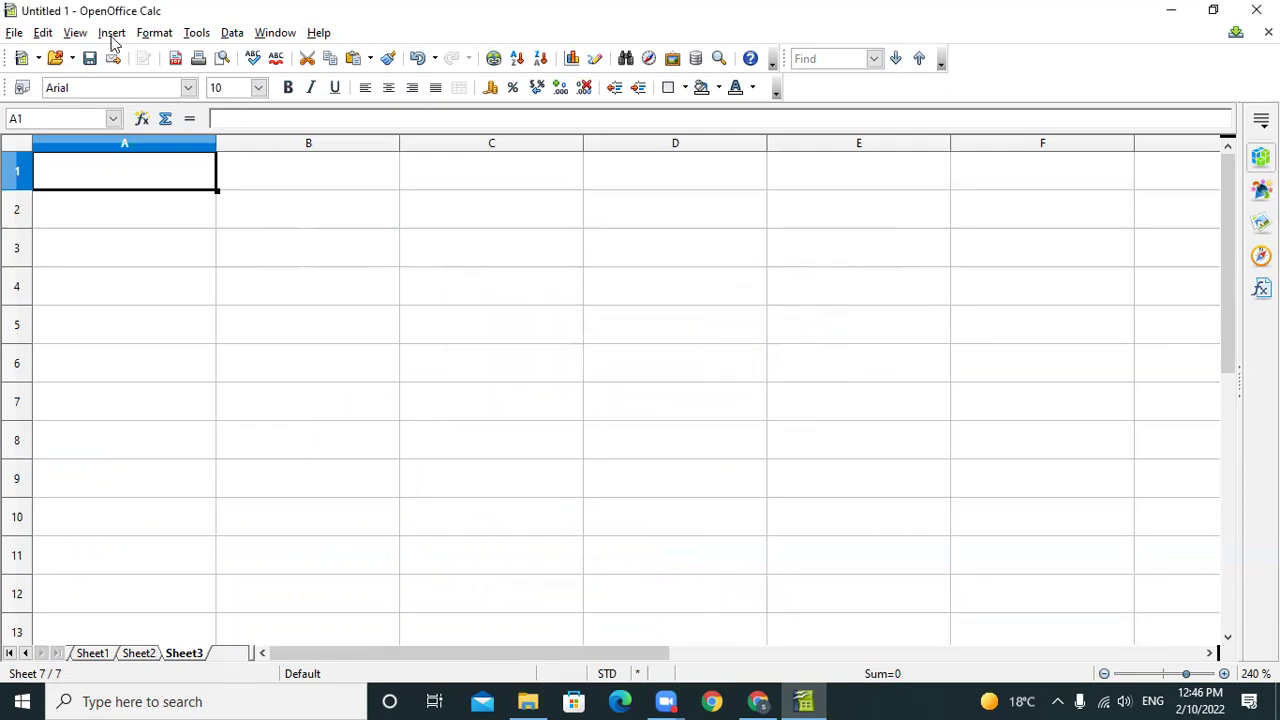
Examine the editing and formatting commands available for the sheet, such as rename, hide and tab color.
click(43, 33)
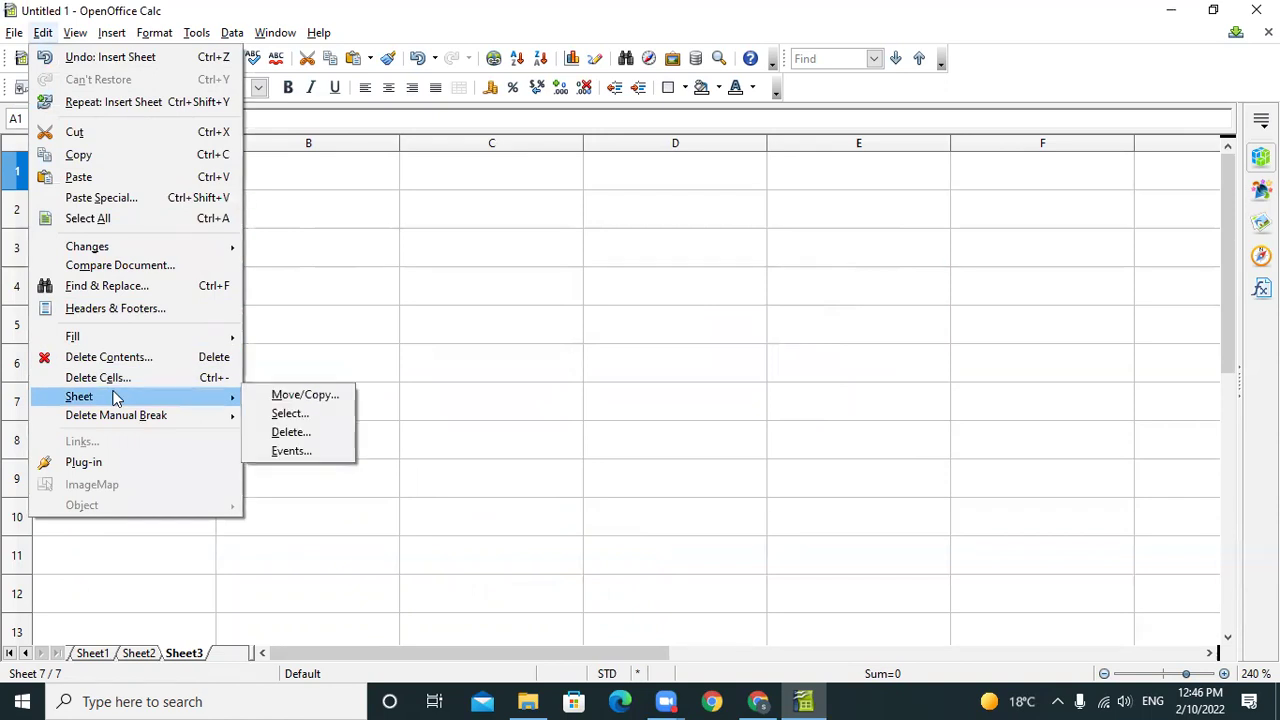
mouse_move(166, 33)
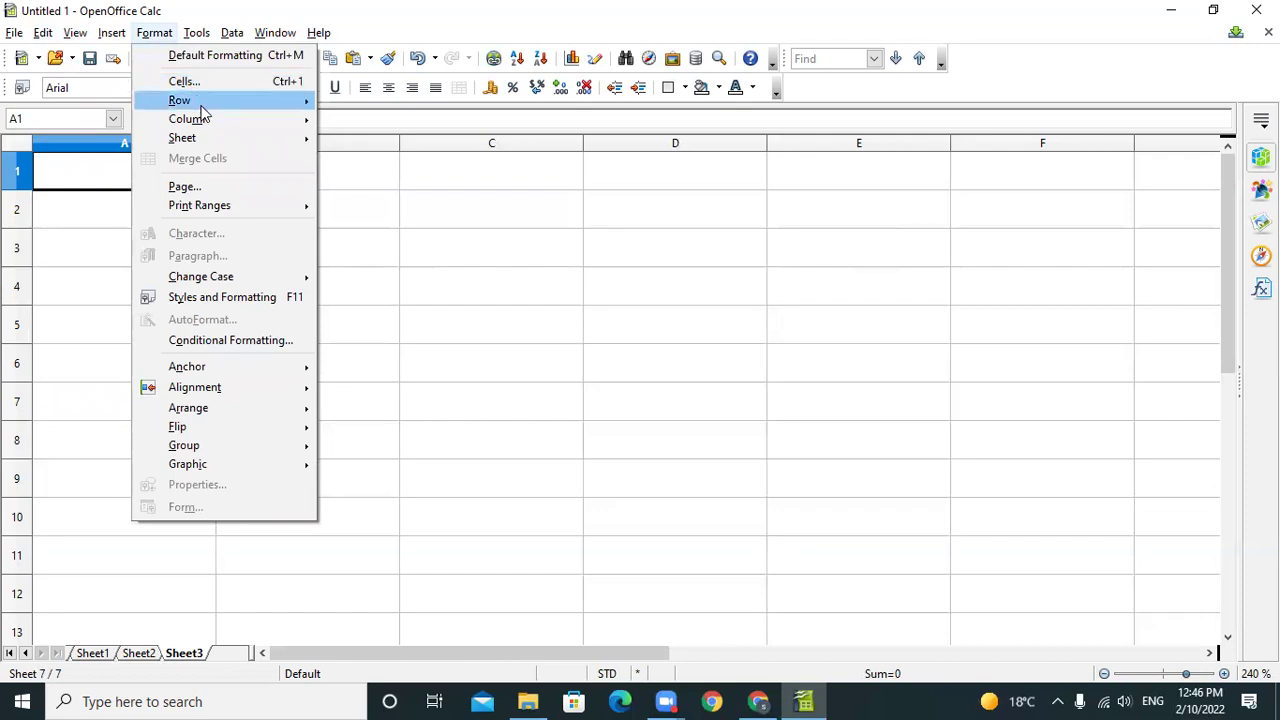
mouse_move(214, 139)
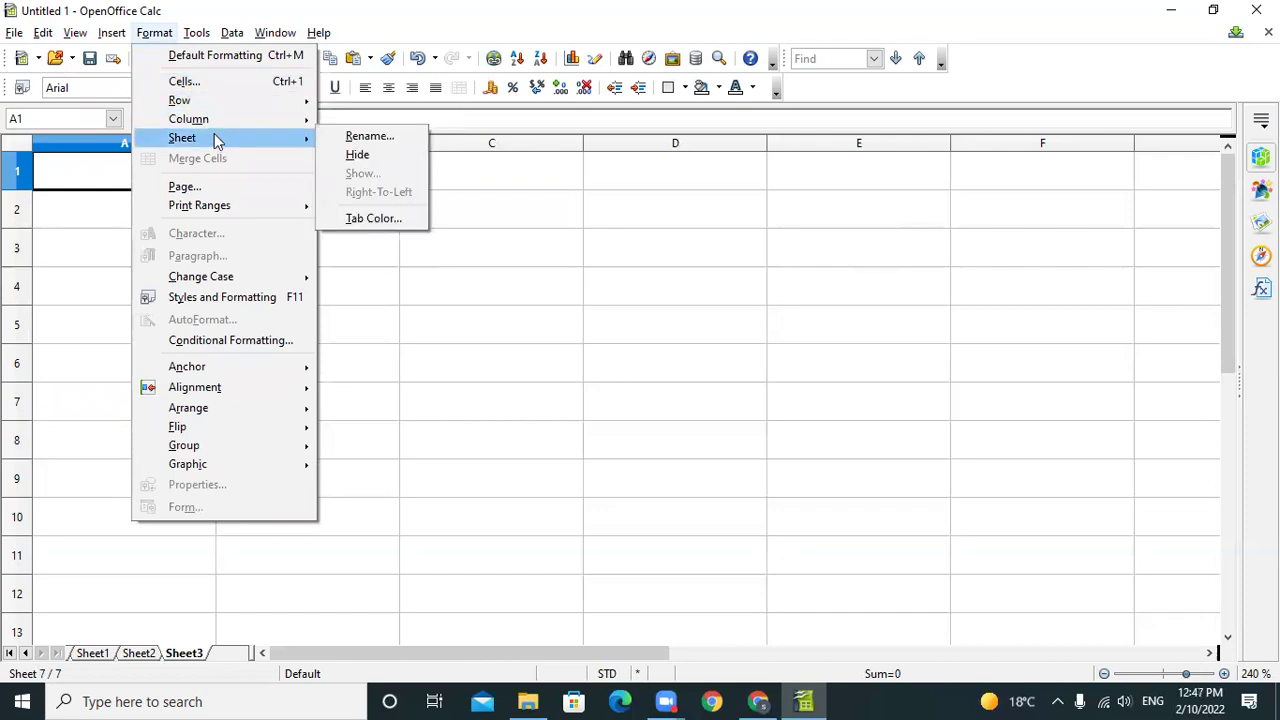
click(163, 36)
click(163, 37)
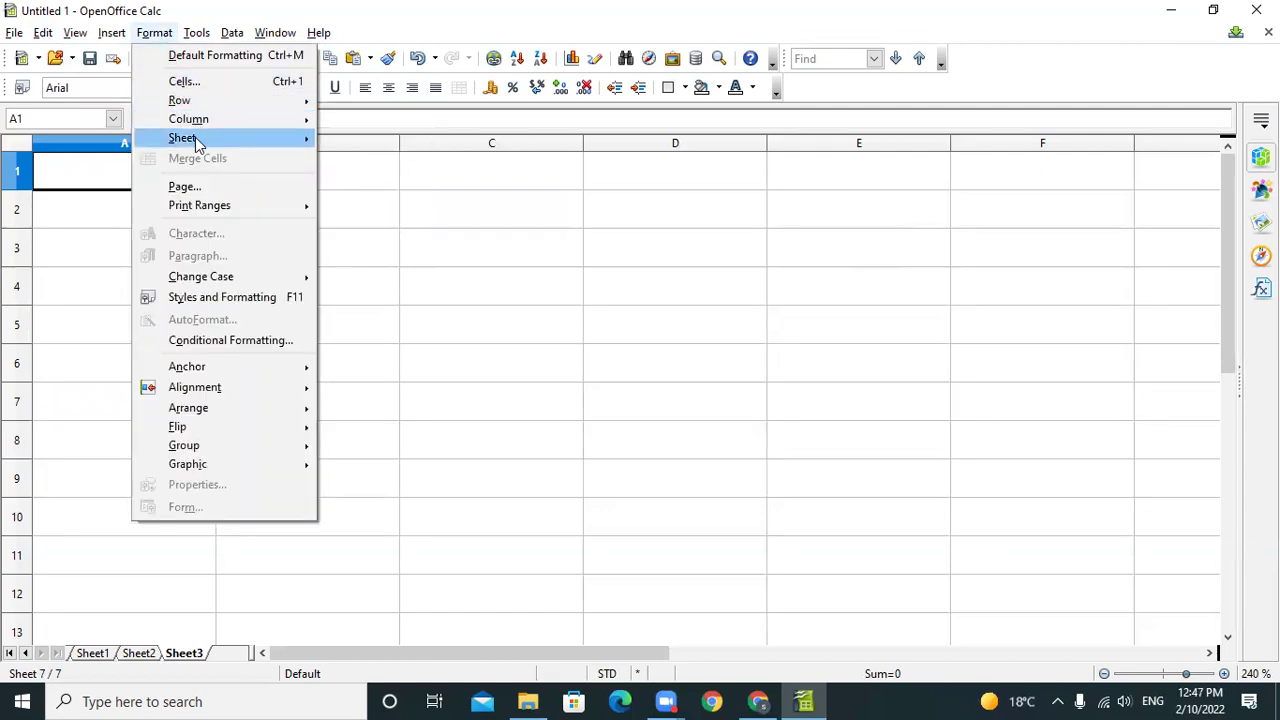
mouse_move(240, 138)
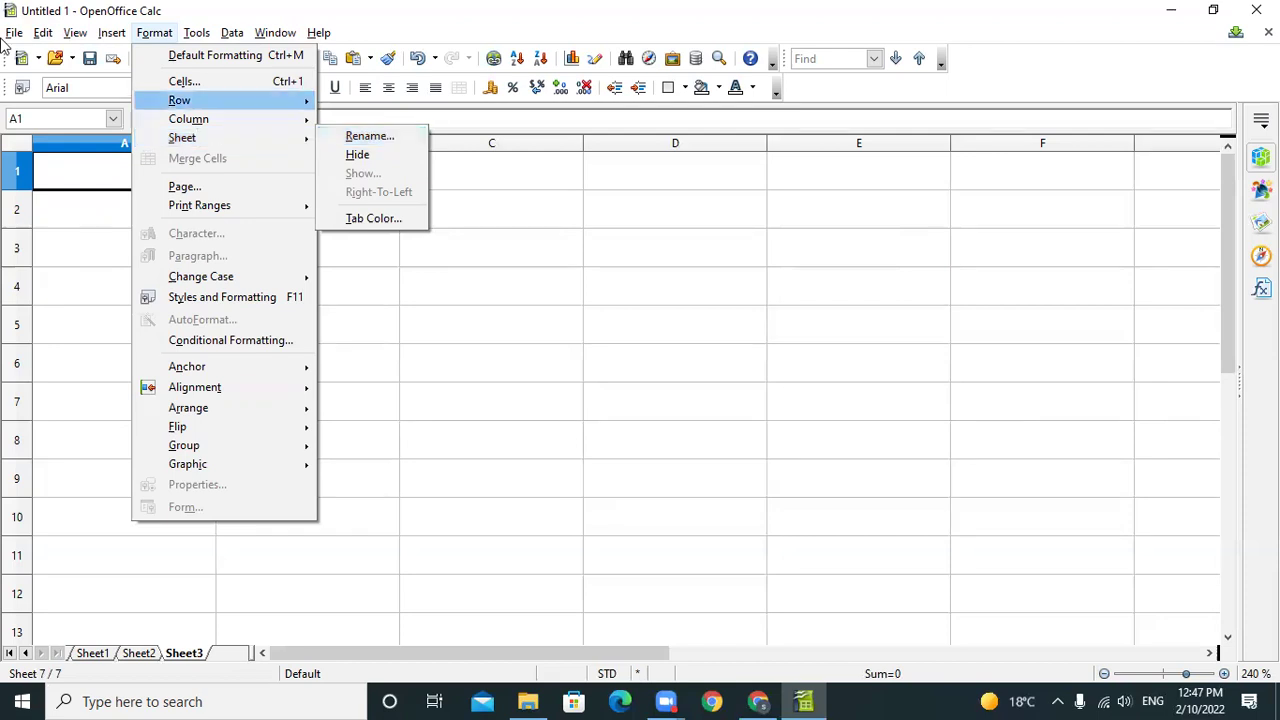
click(713, 407)
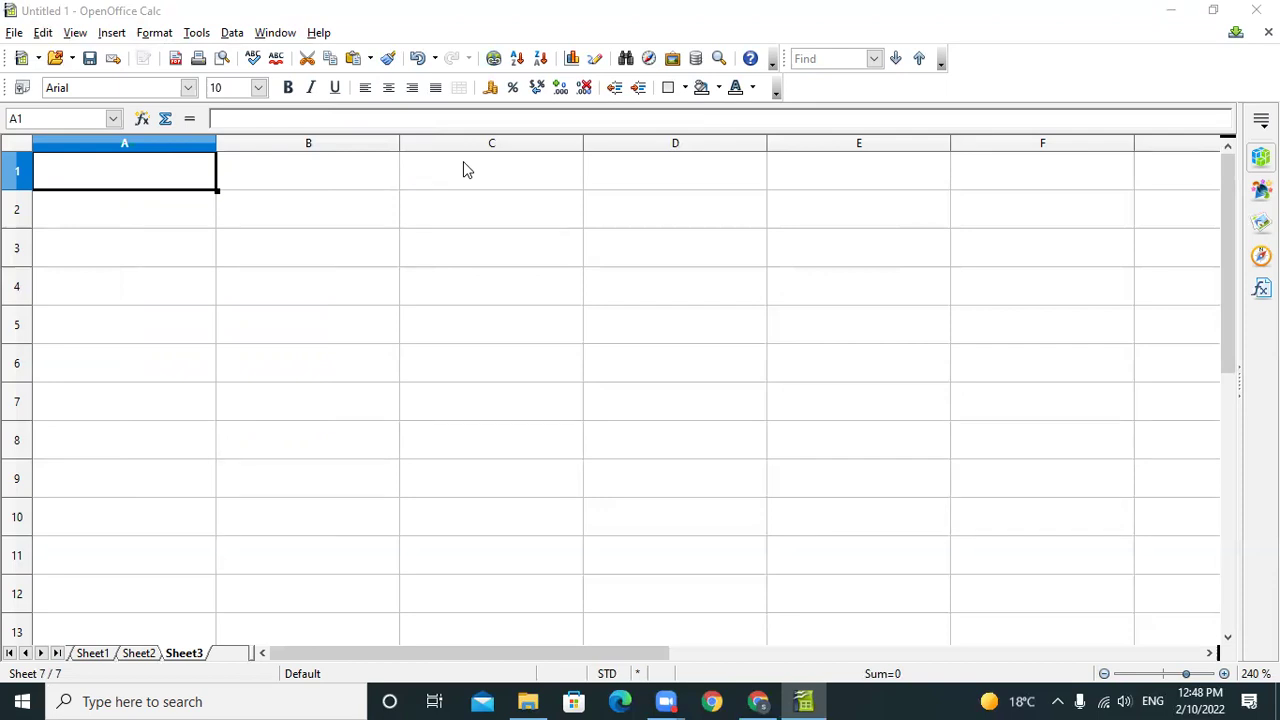
Insert several new sheets before Sheet3 and undo the insertion.
right_click(170, 662)
click(251, 450)
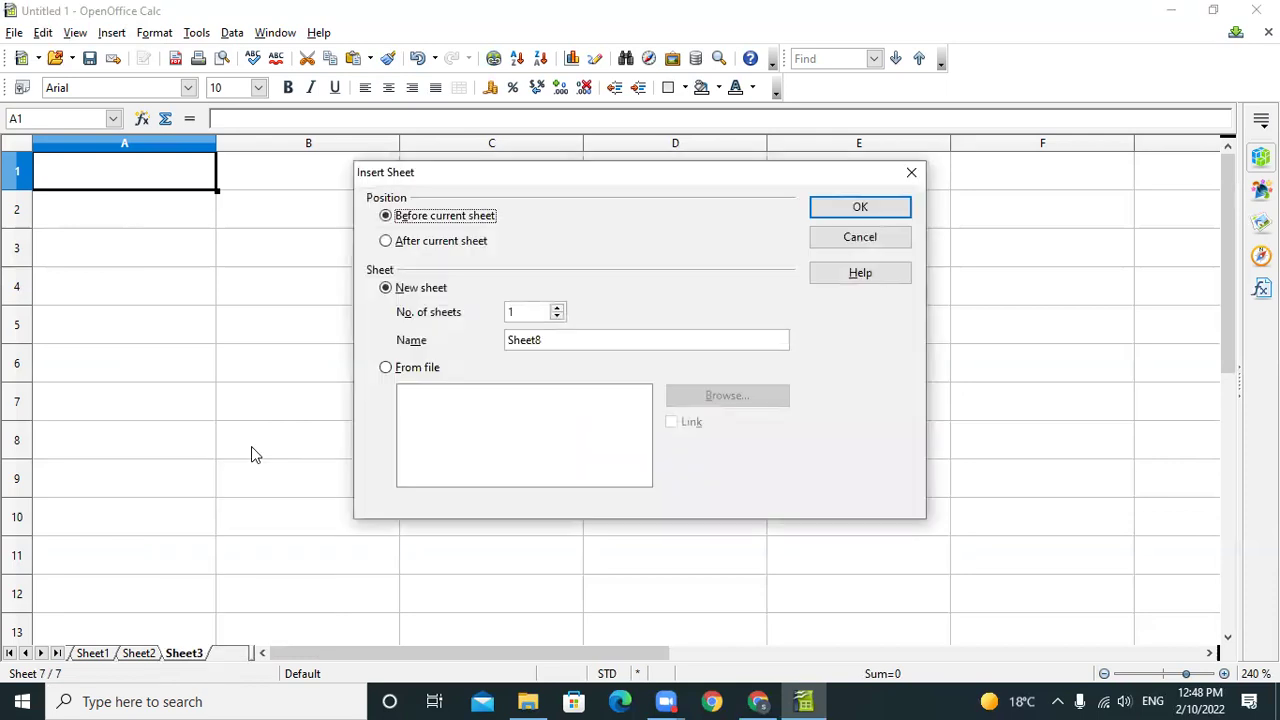
drag(420, 178, 339, 295)
click(477, 425)
drag(477, 425, 477, 428)
click(800, 329)
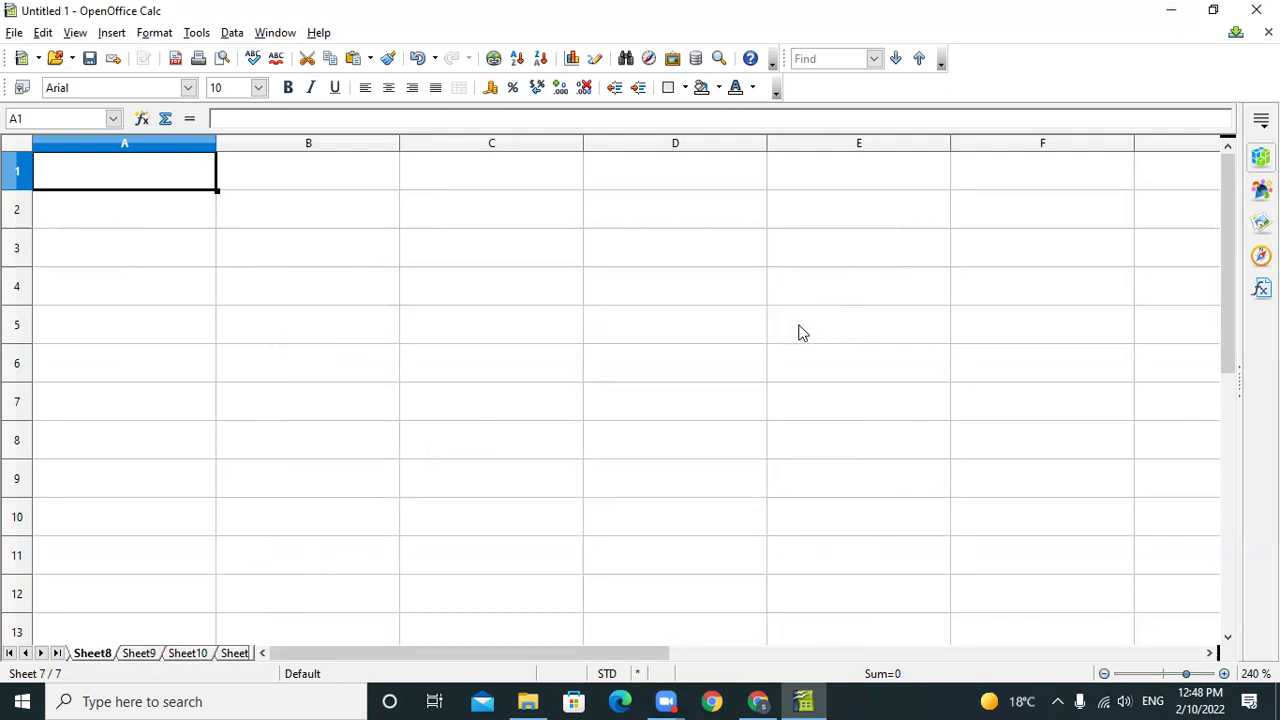
mouse_move(254, 653)
mouse_down()
mouse_move(1214, 627)
mouse_move(243, 638)
mouse_up()
scroll(108, 655, up, 5)
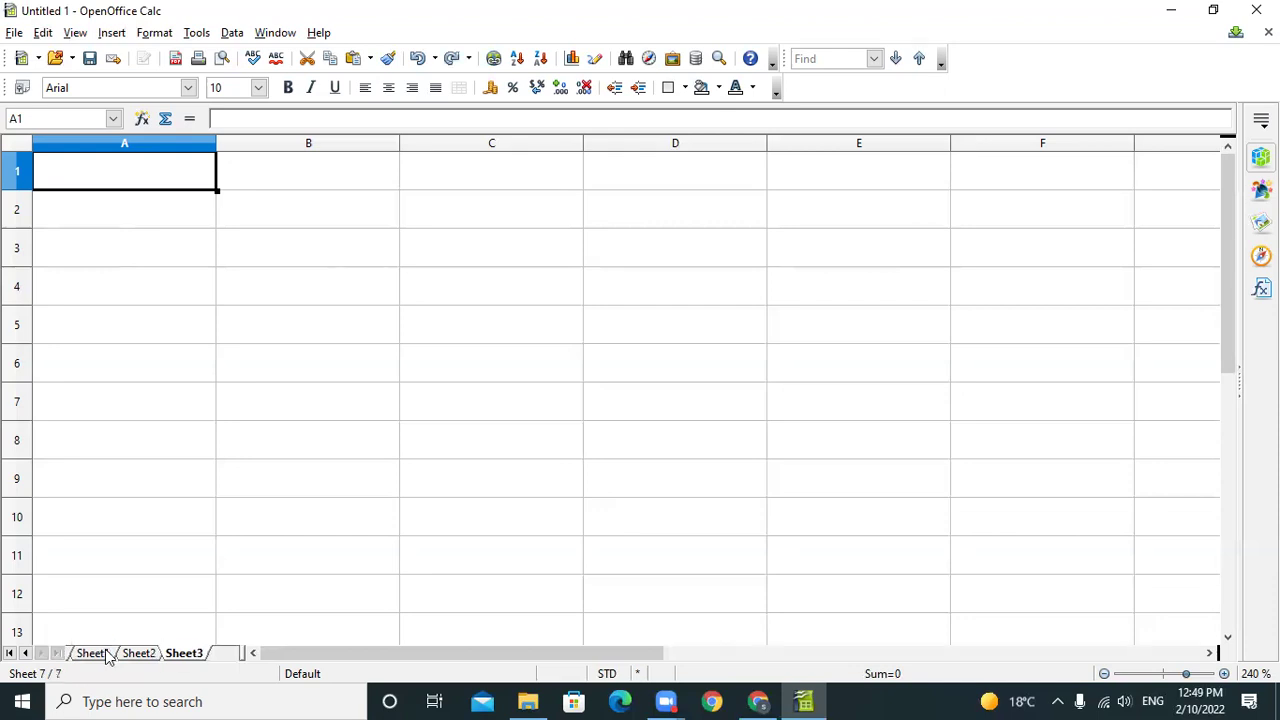
Delete Sheet3 from the spreadsheet and confirm the deletion.
click(97, 653)
click(177, 655)
right_click(177, 655)
click(250, 466)
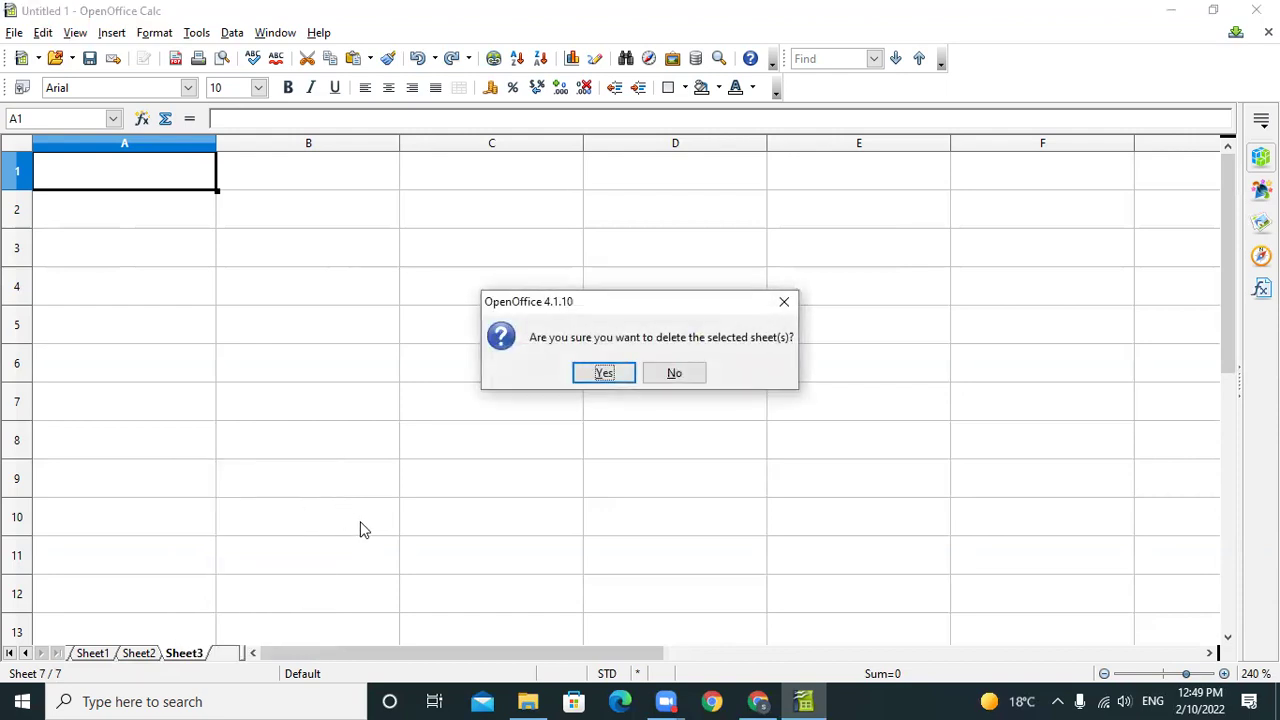
click(604, 373)
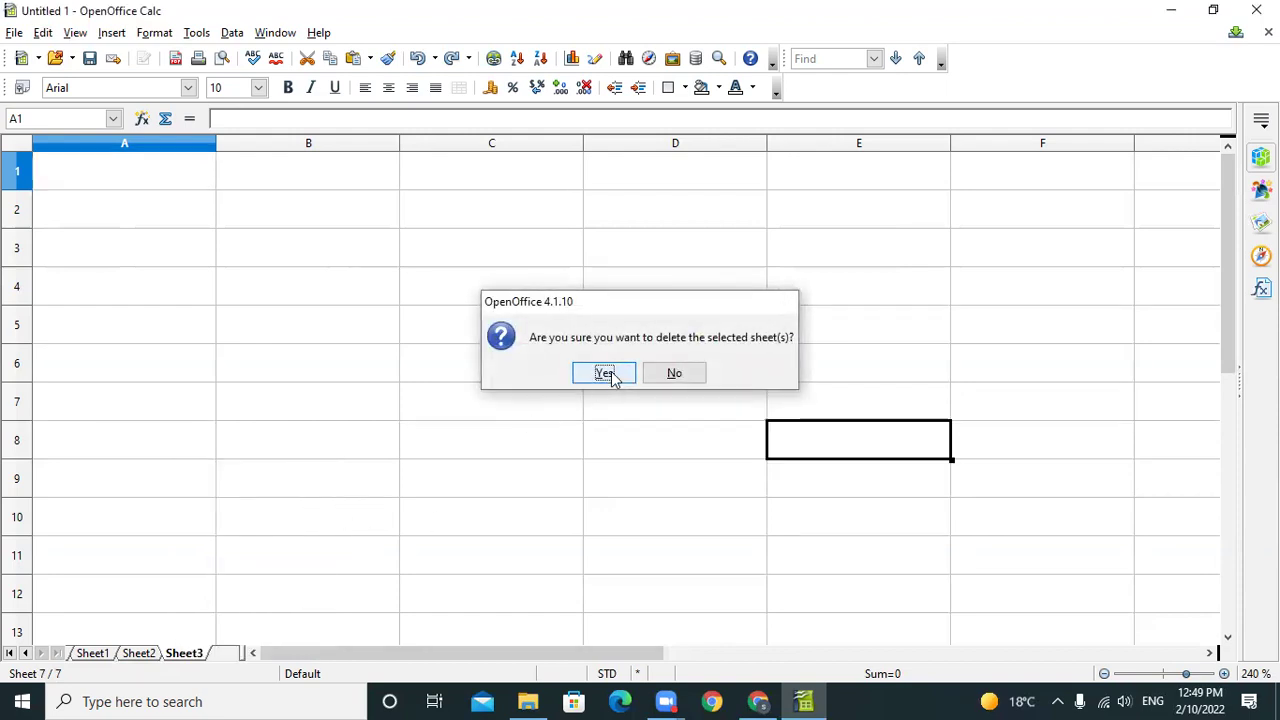
Delete Sheet2, confirm the deletion, and switch to Sheet4.
right_click(178, 658)
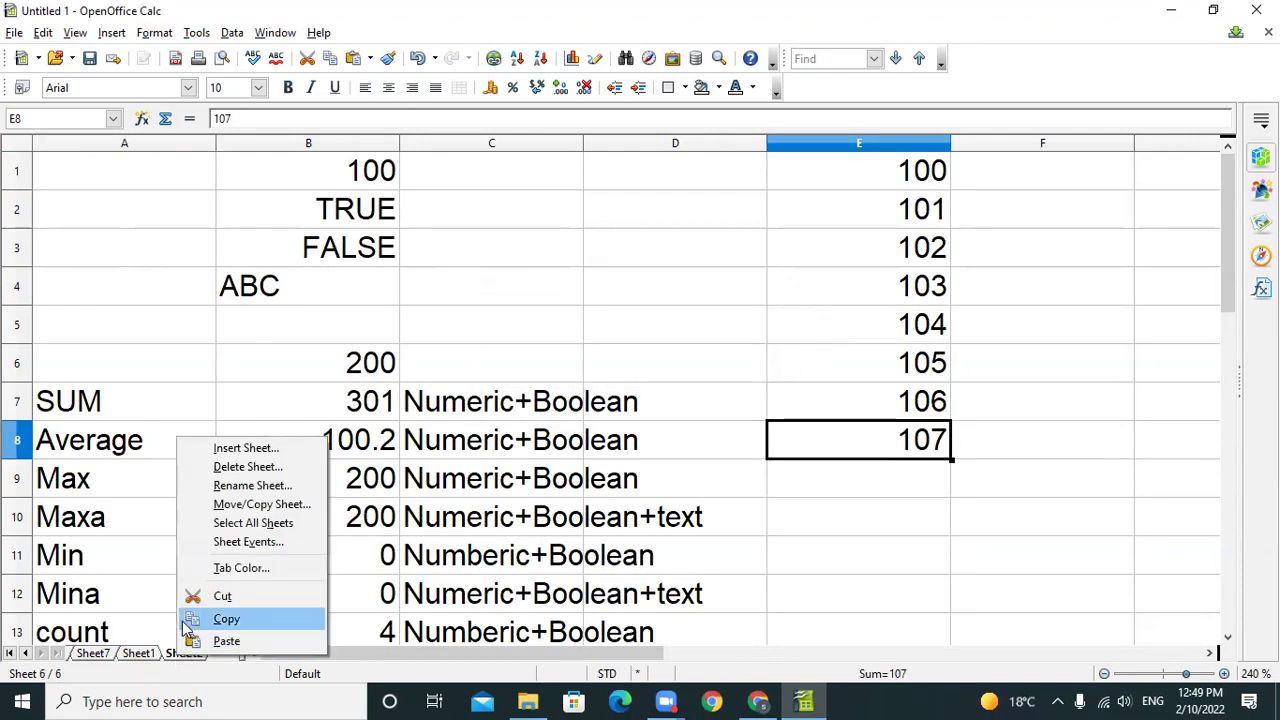
click(135, 660)
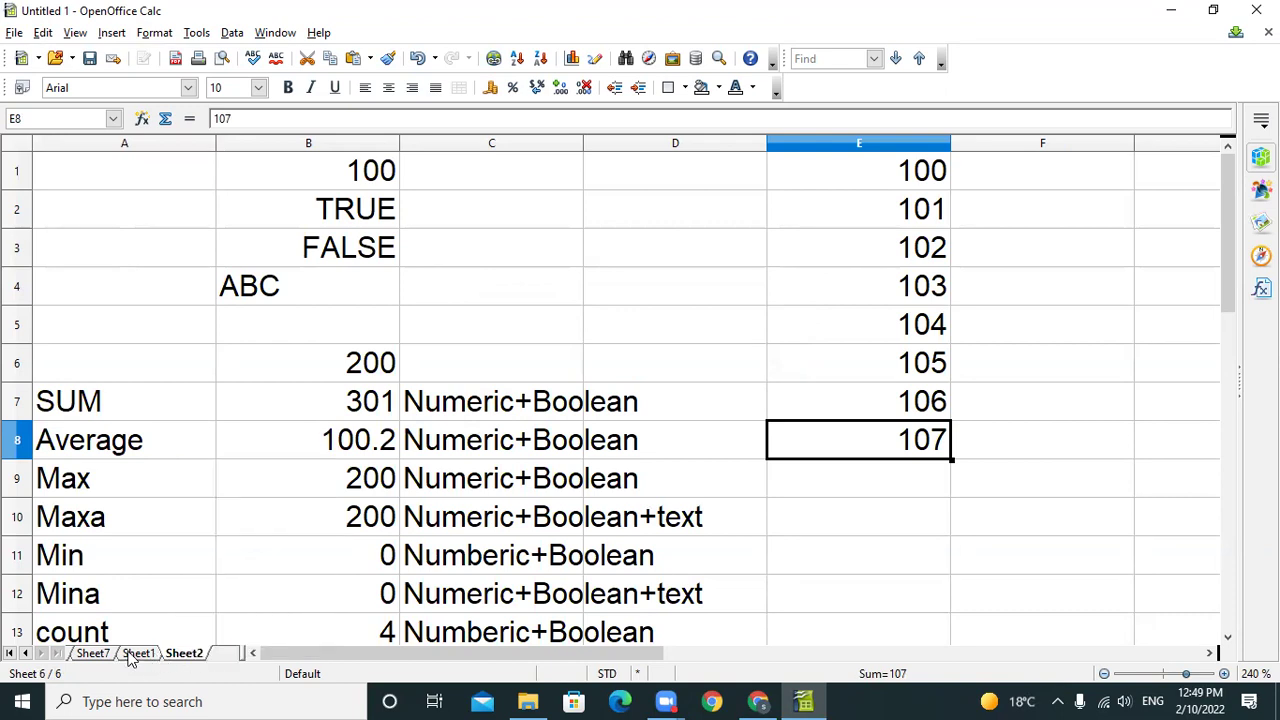
right_click(188, 656)
click(258, 462)
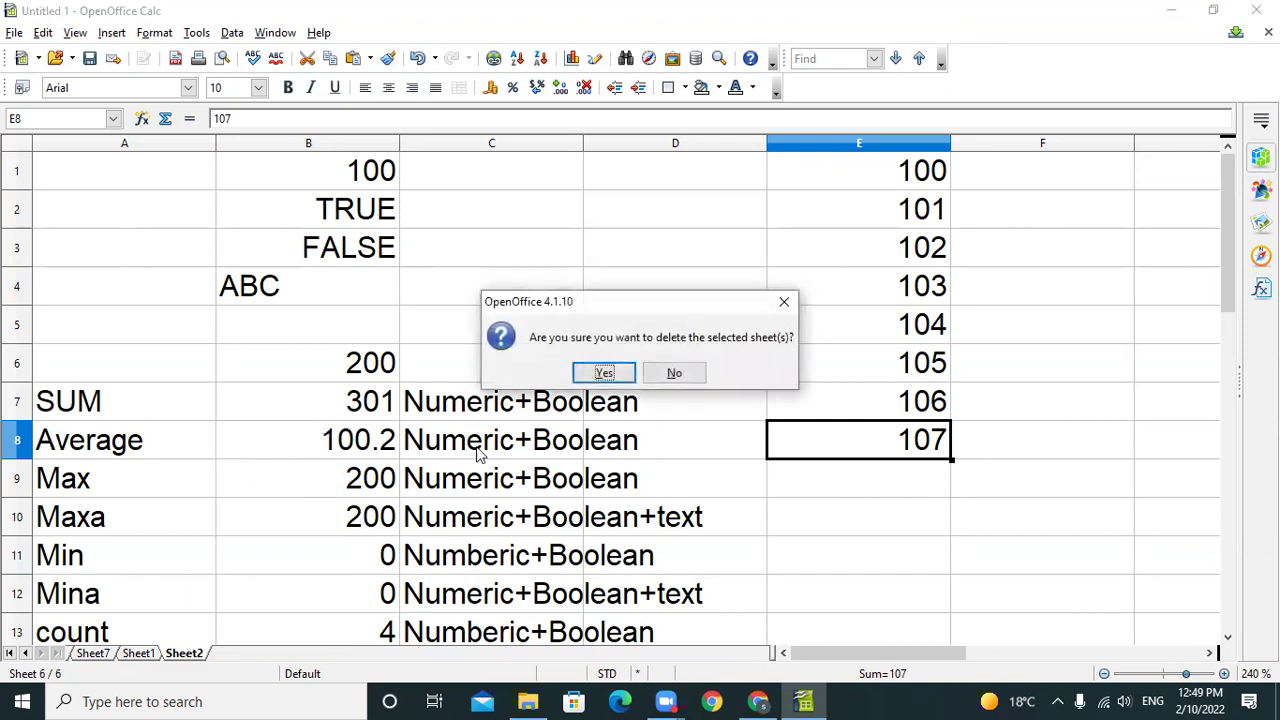
click(604, 372)
click(104, 654)
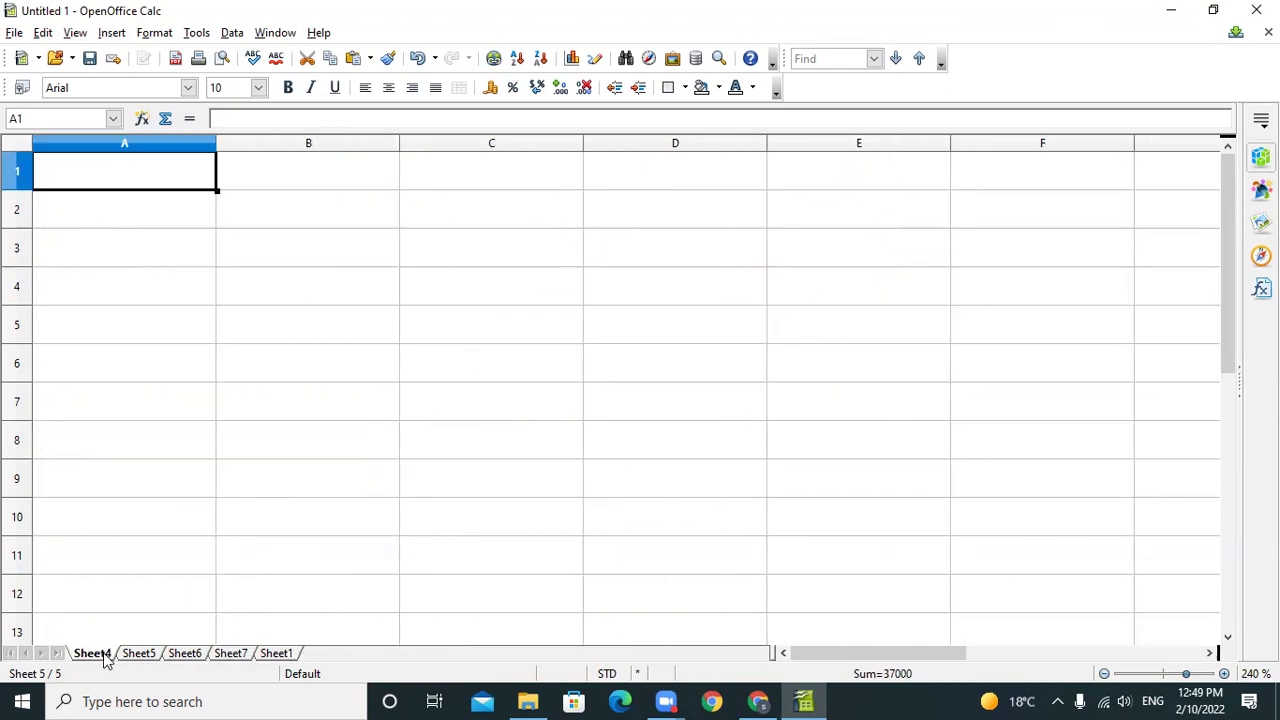
Delete Sheet1 containing the salary table, confirm the deletion, and switch to Sheet4.
right_click(279, 656)
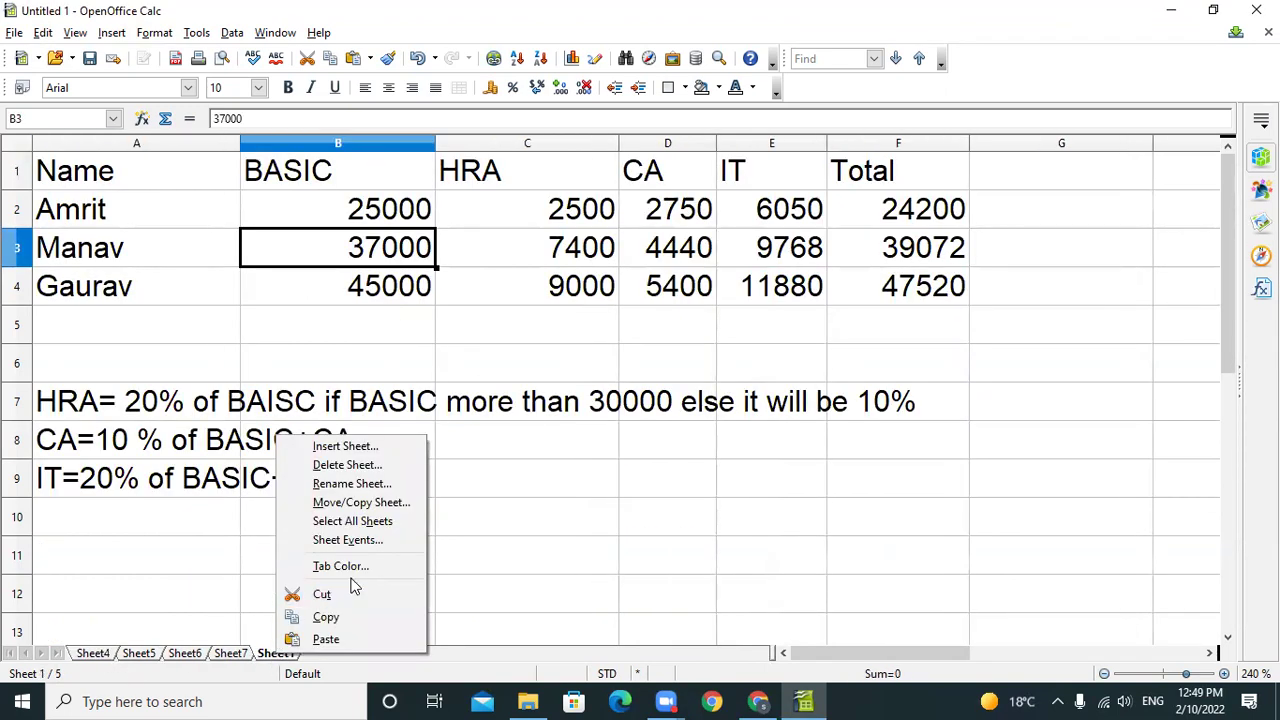
click(350, 465)
click(627, 371)
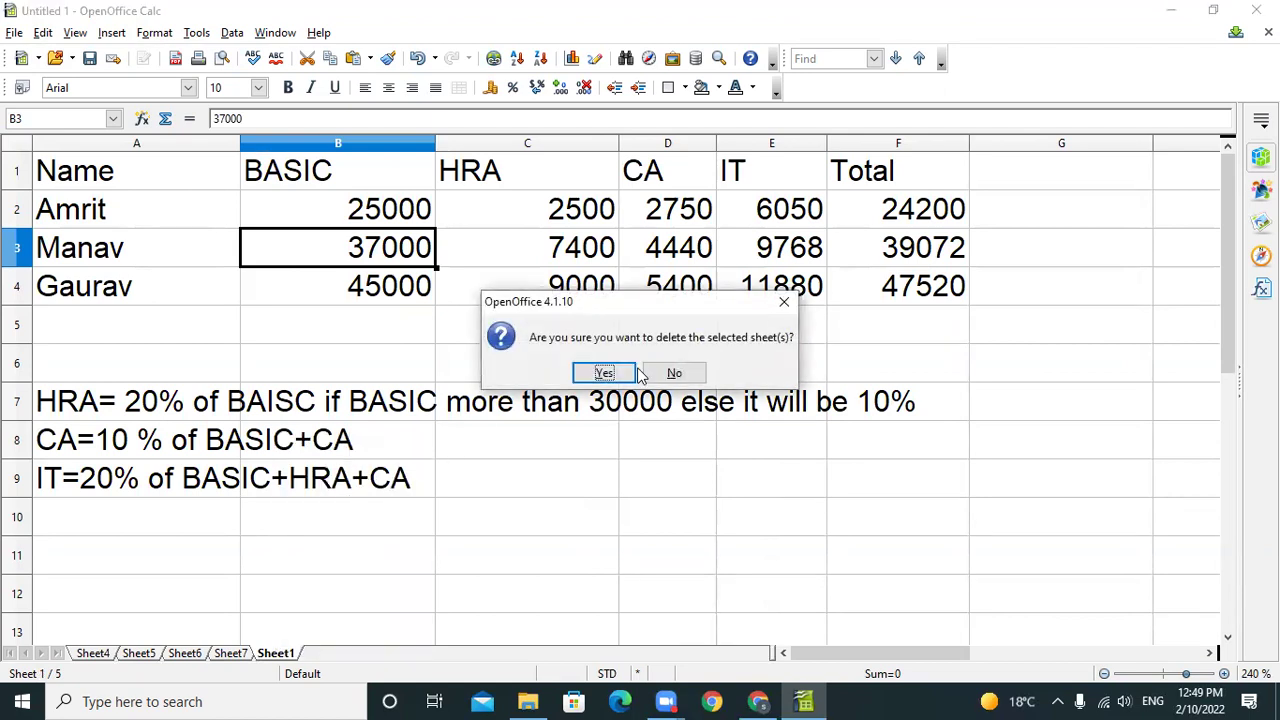
click(96, 656)
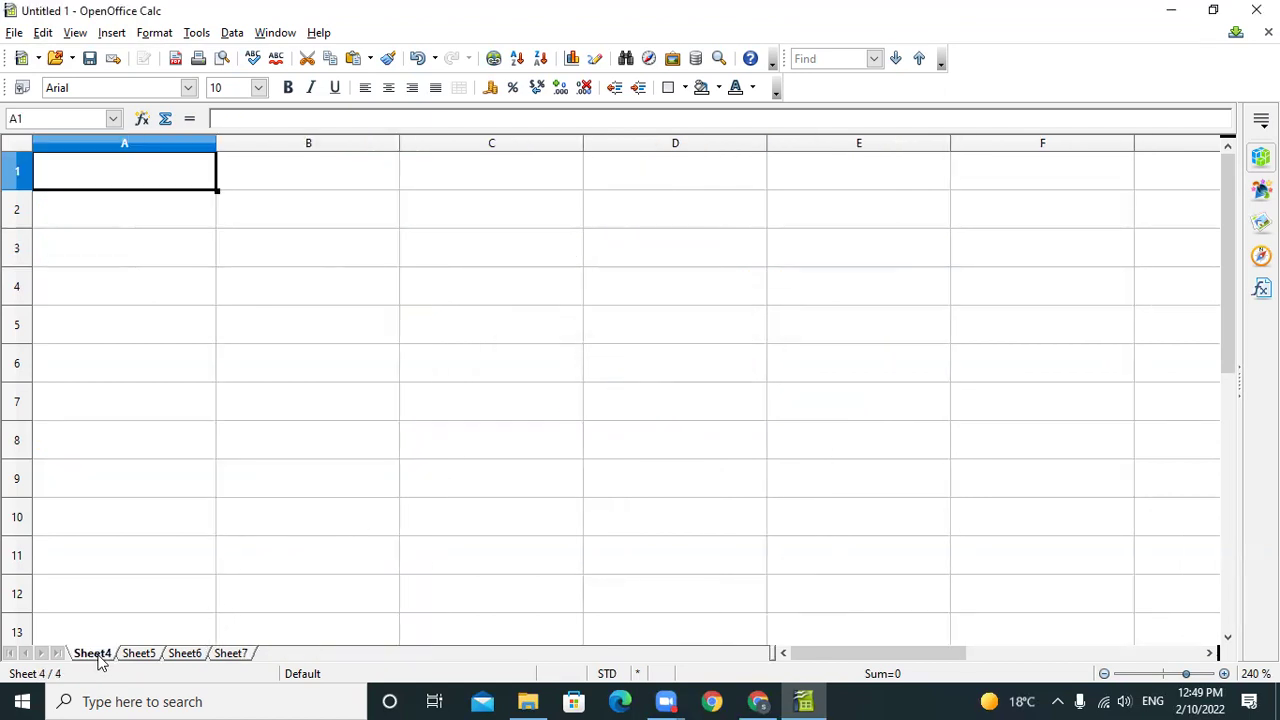
Create a new blank spreadsheet document.
click(16, 32)
mouse_move(40, 58)
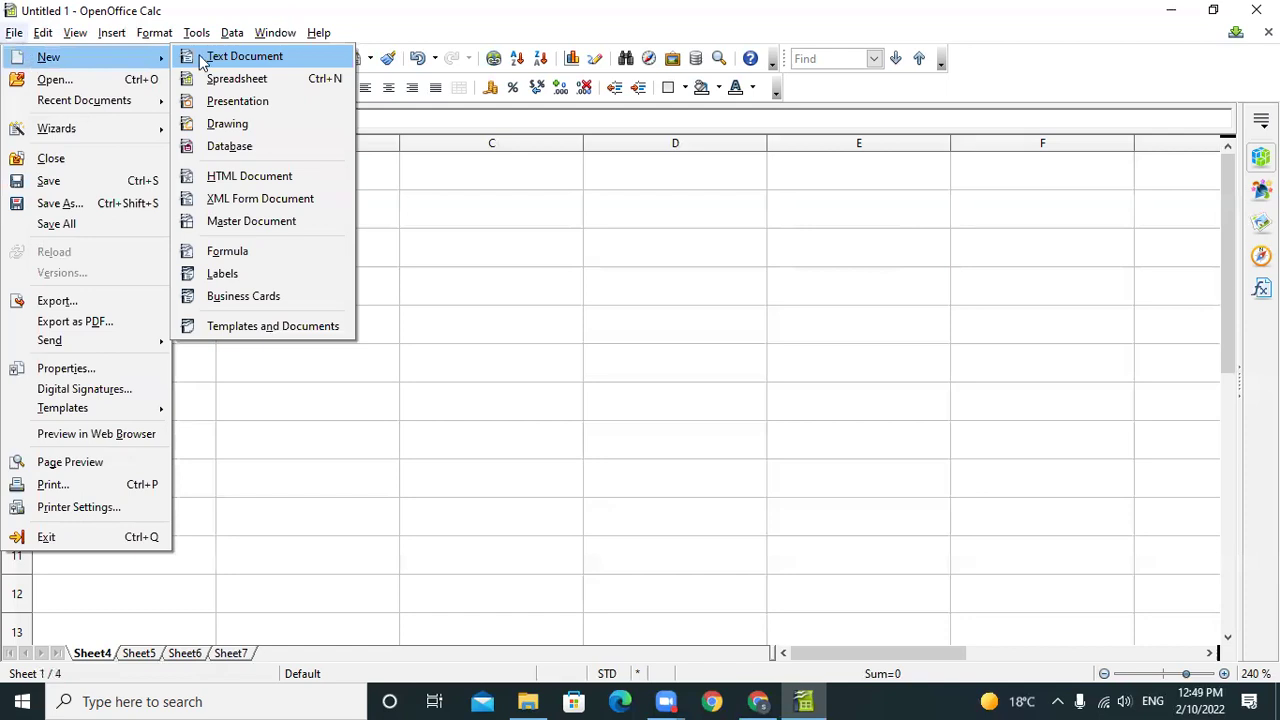
click(232, 77)
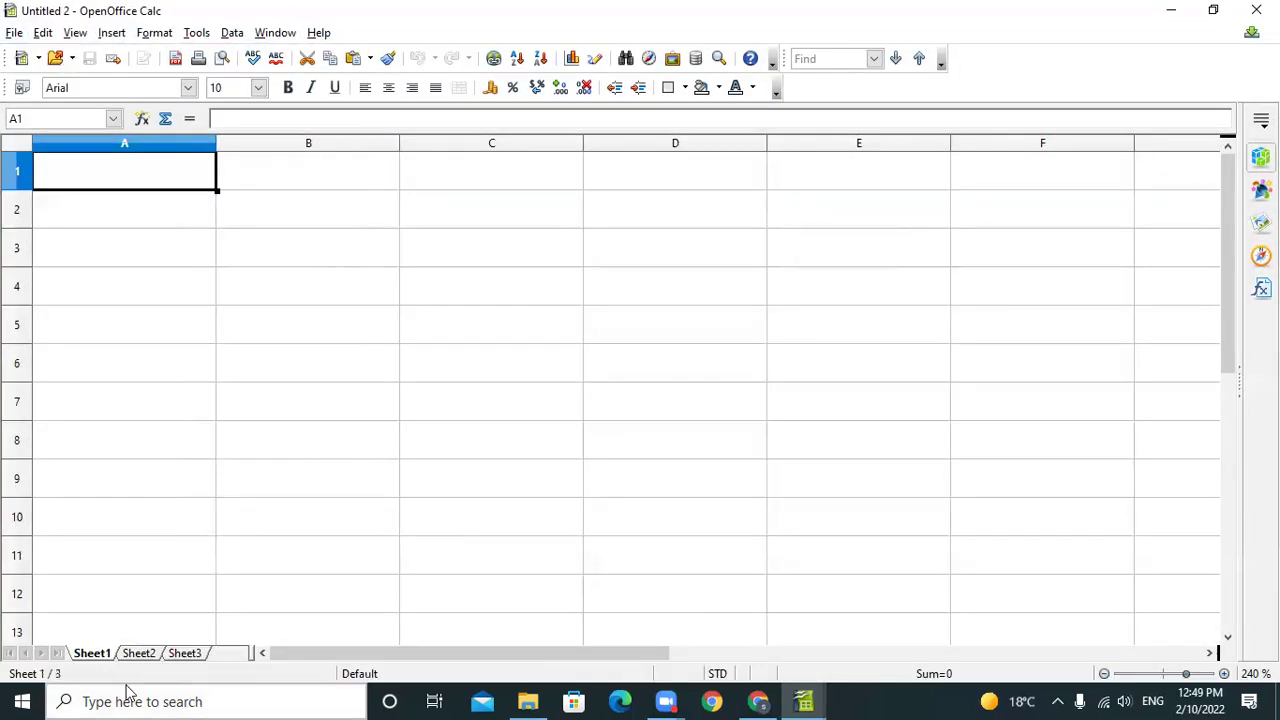
Delete Sheet1 and Sheet2 from the new spreadsheet, confirming each deletion.
right_click(98, 655)
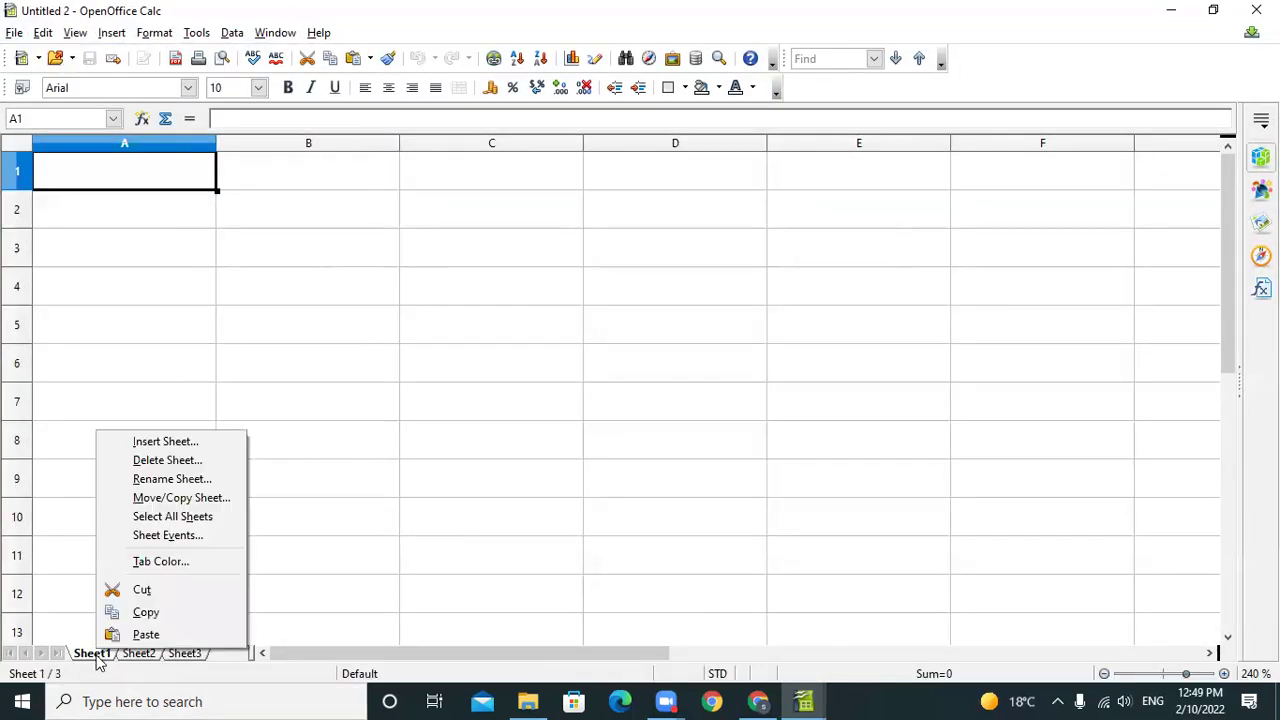
click(168, 460)
click(612, 373)
right_click(92, 655)
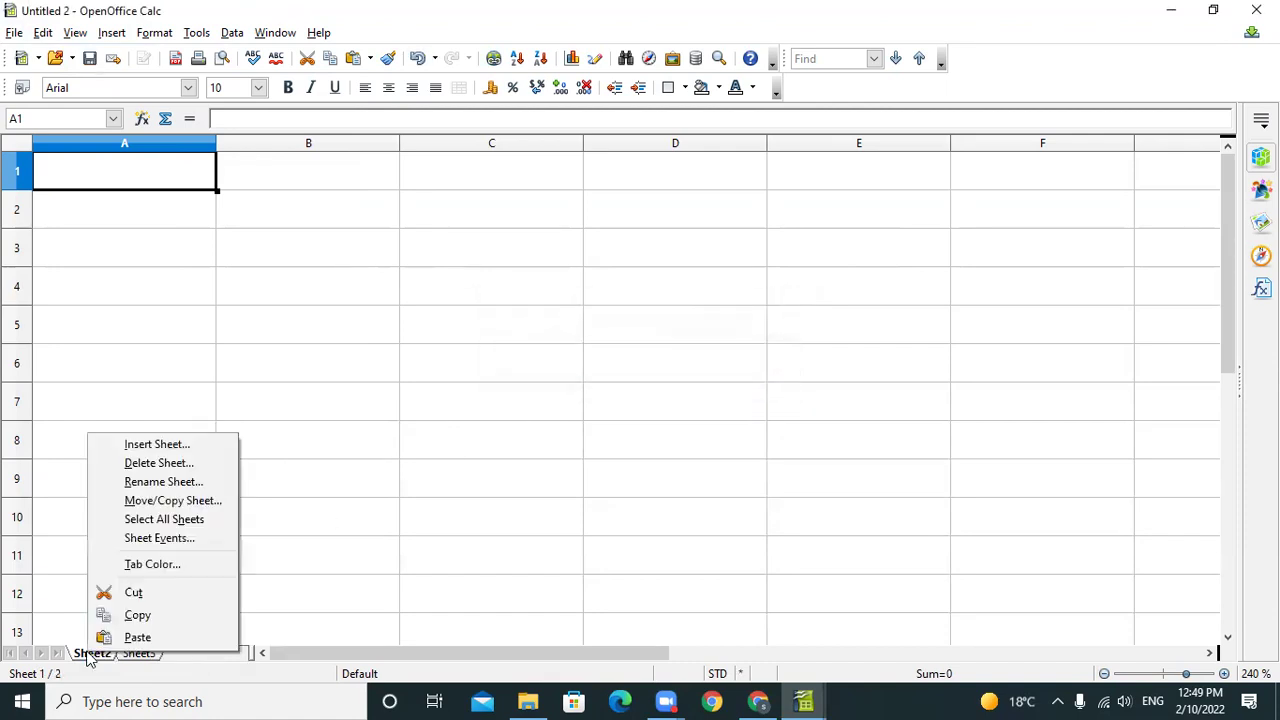
click(180, 461)
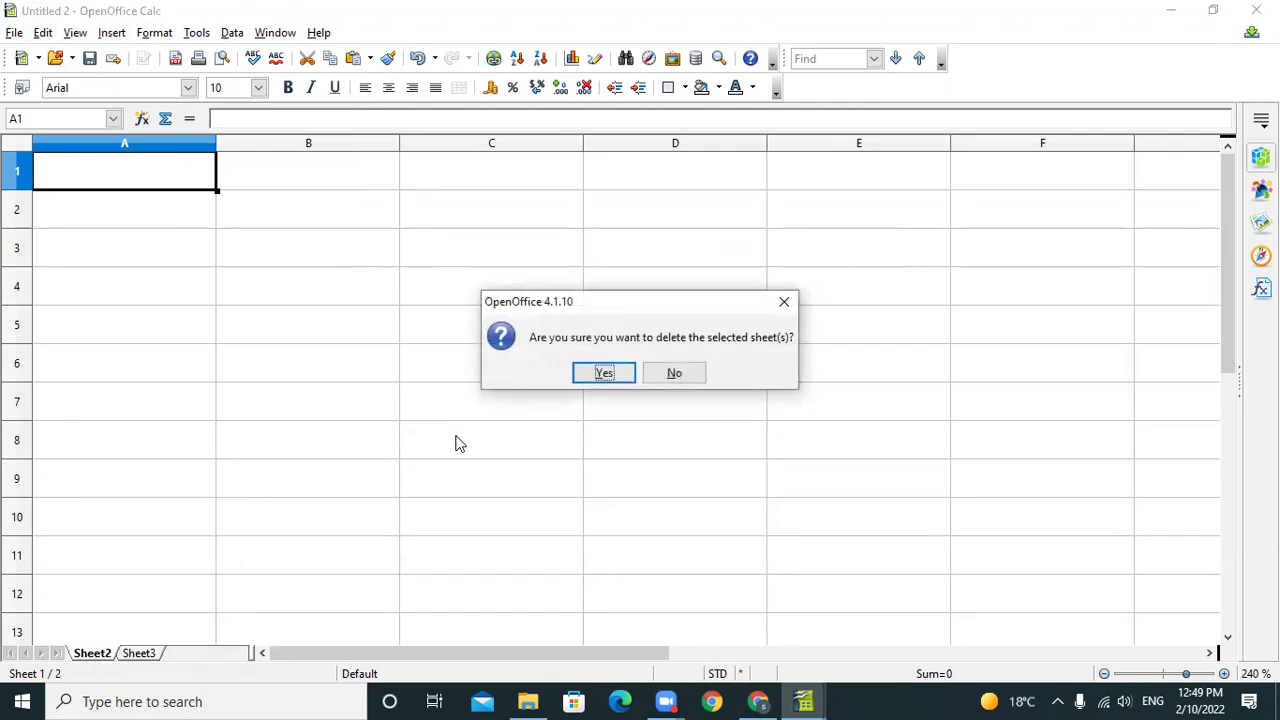
click(585, 375)
Check which sheet commands are offered for Sheet3, looking for a delete option.
right_click(95, 655)
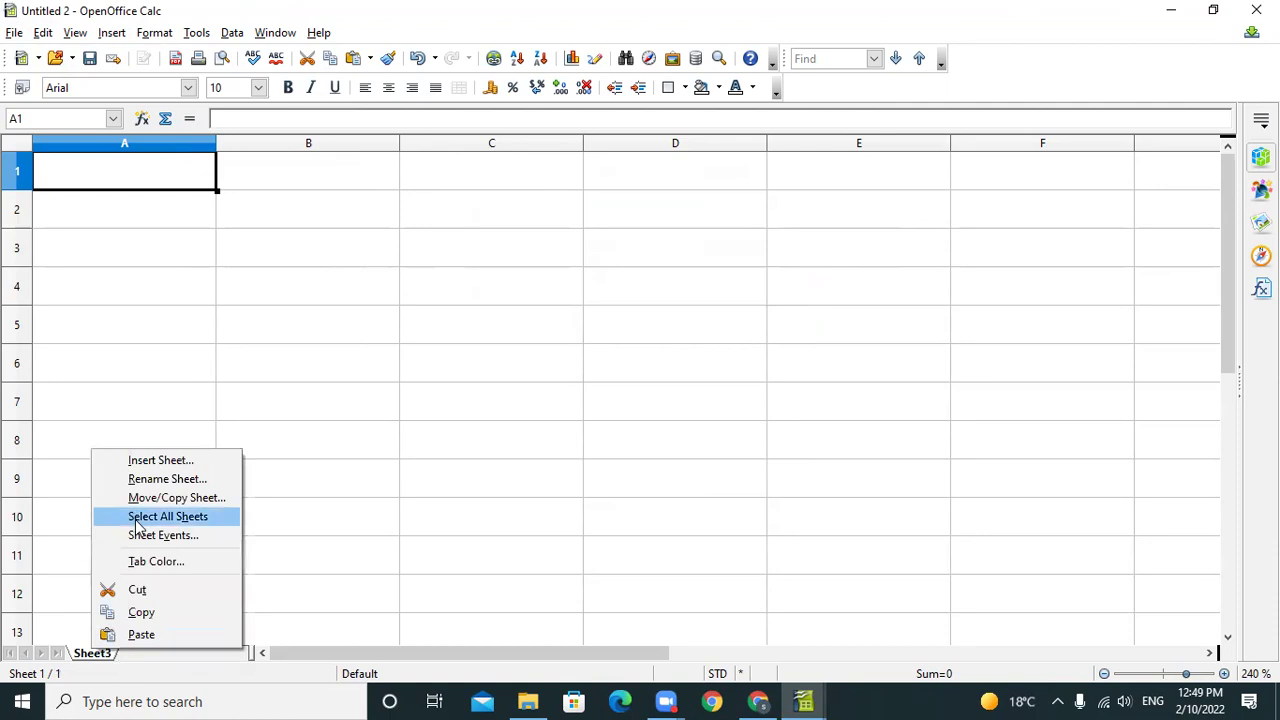
click(88, 659)
right_click(88, 659)
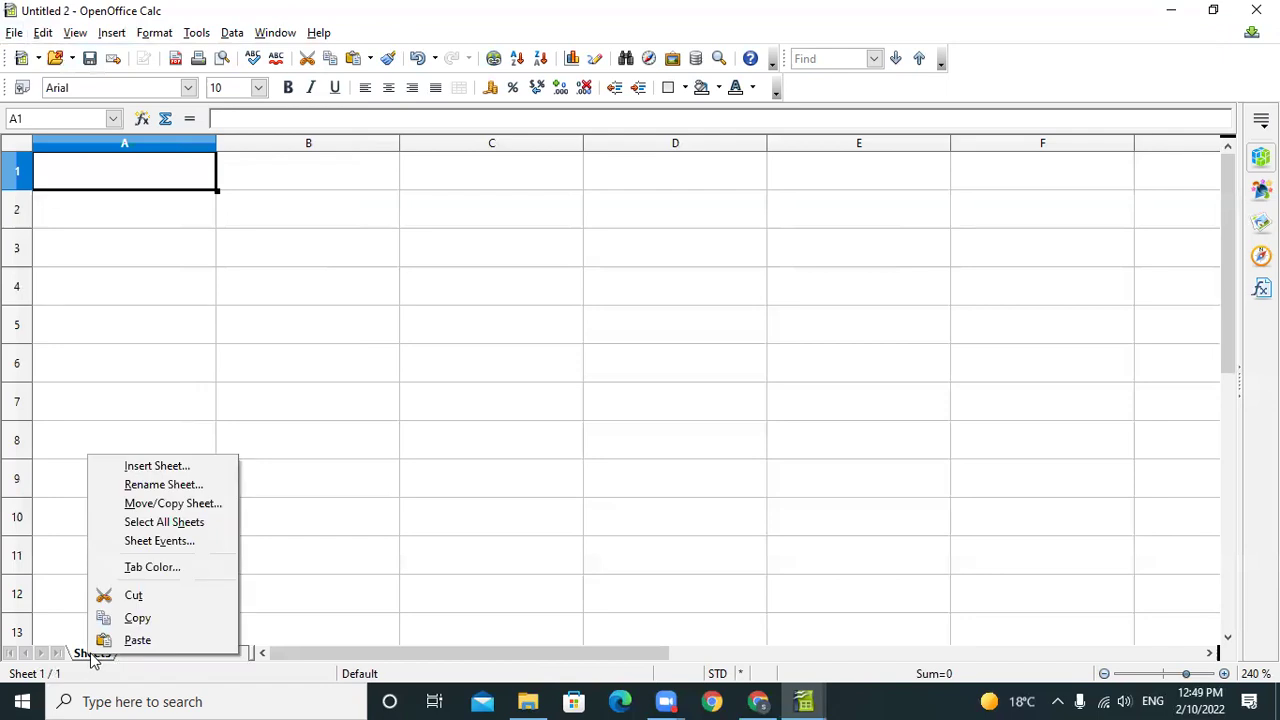